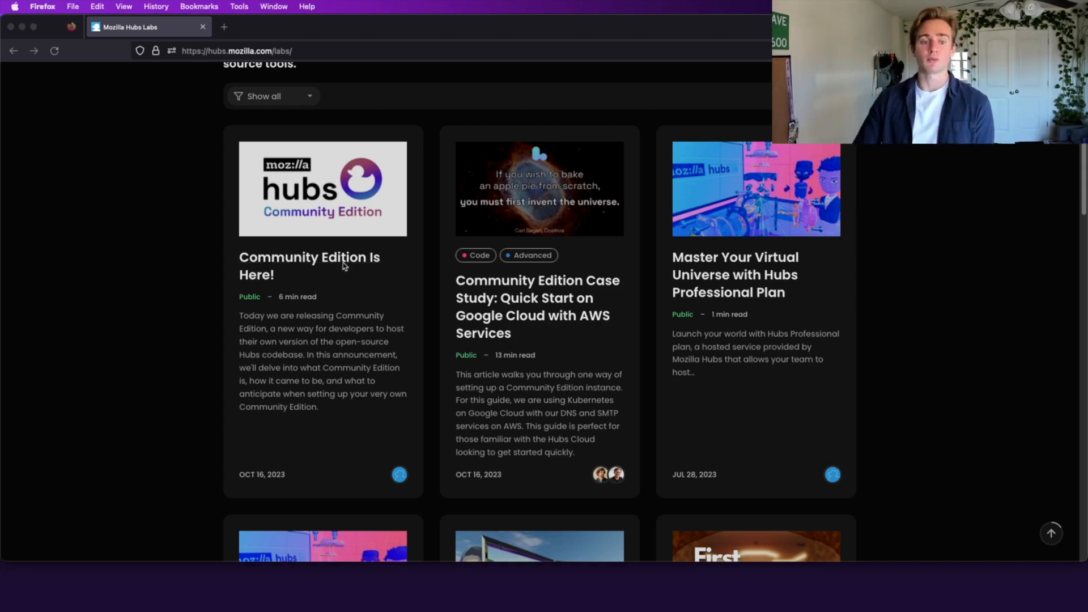
# Step: Skim the 'Community Edition Is Here!' announcement, then return to the Hubs Labs article listing
pyautogui.click(311, 259)
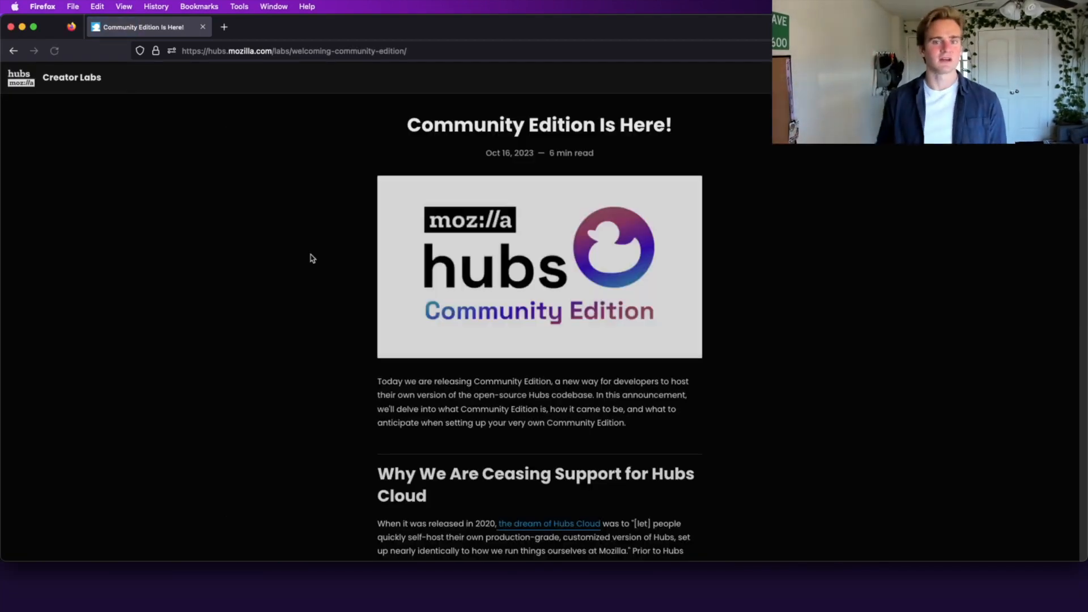
pyautogui.scroll(-3, 369, 400)
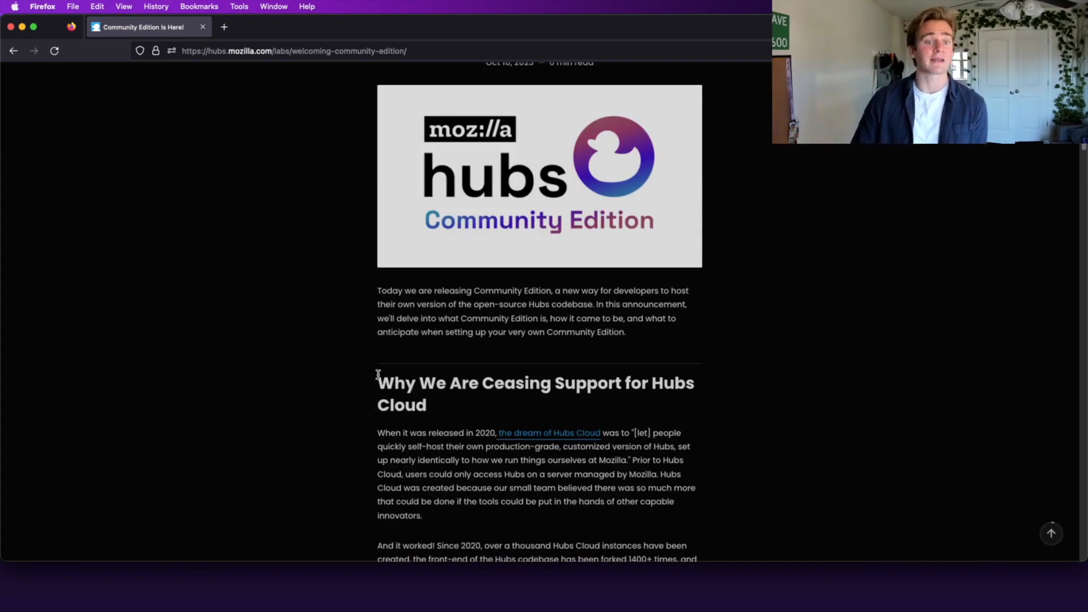
pyautogui.scroll(2, 378, 375)
pyautogui.scroll(-4, 379, 374)
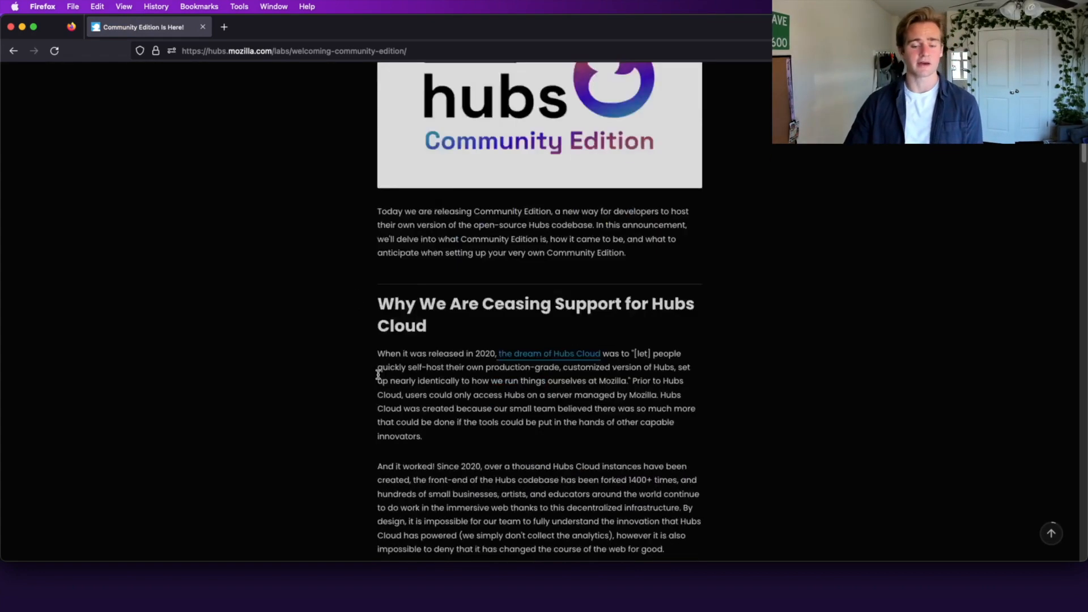
pyautogui.scroll(-10, 378, 374)
pyautogui.click(14, 52)
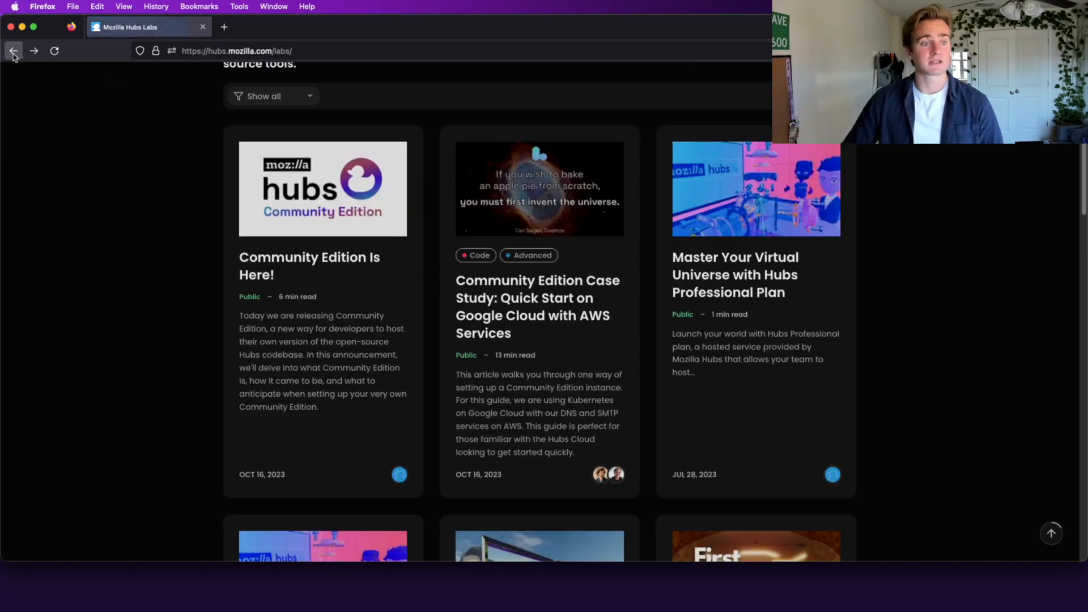
# Step: Open the Community Edition Case Study and highlight its Deployment Prerequisites heading
pyautogui.click(512, 384)
pyautogui.scroll(-1, 512, 385)
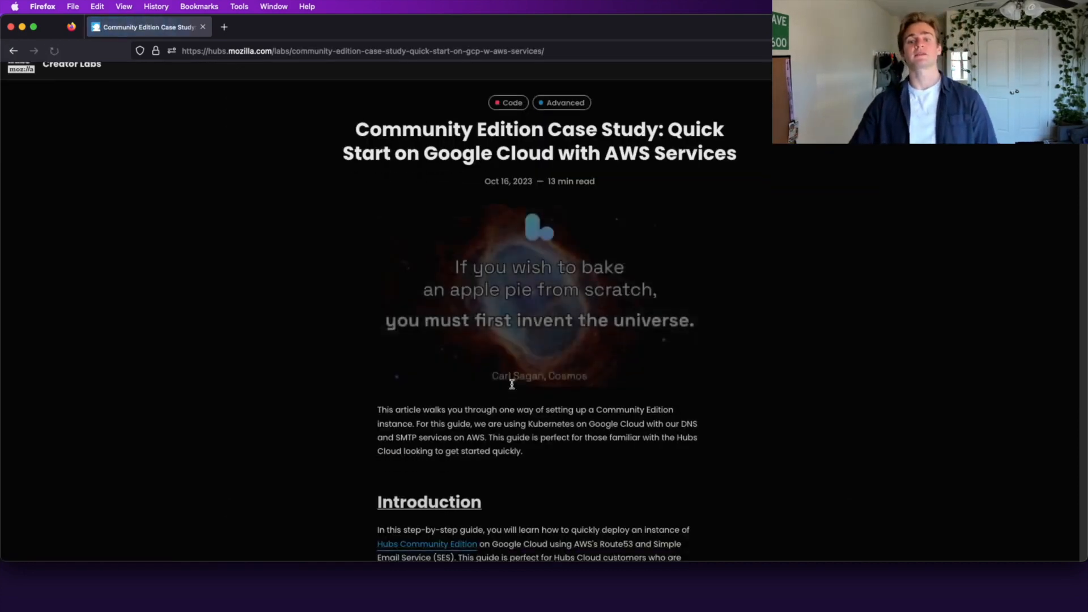
pyautogui.scroll(-3, 511, 384)
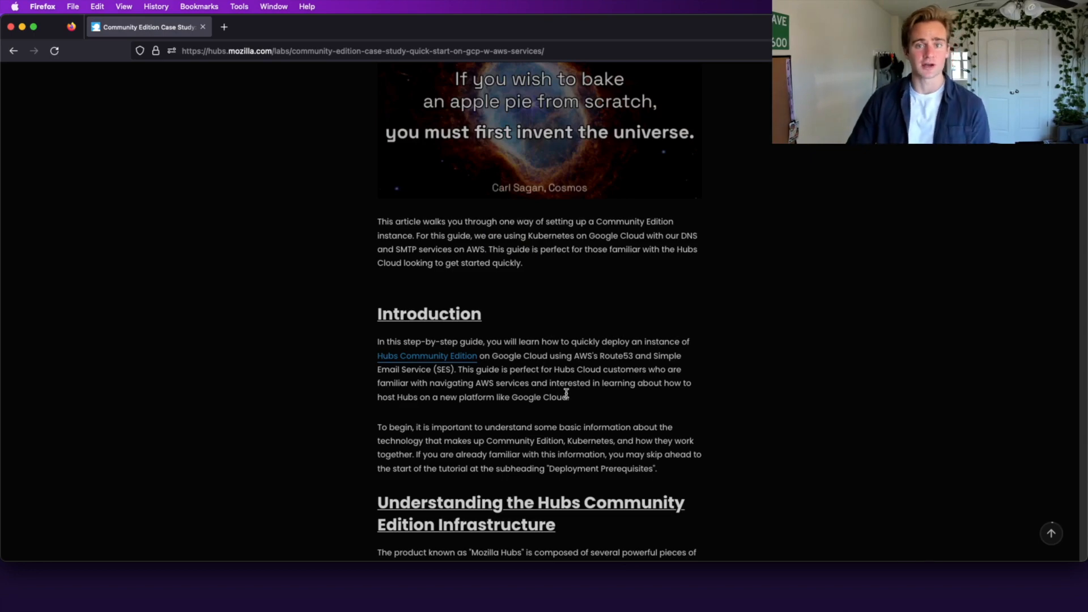
pyautogui.scroll(-6, 566, 392)
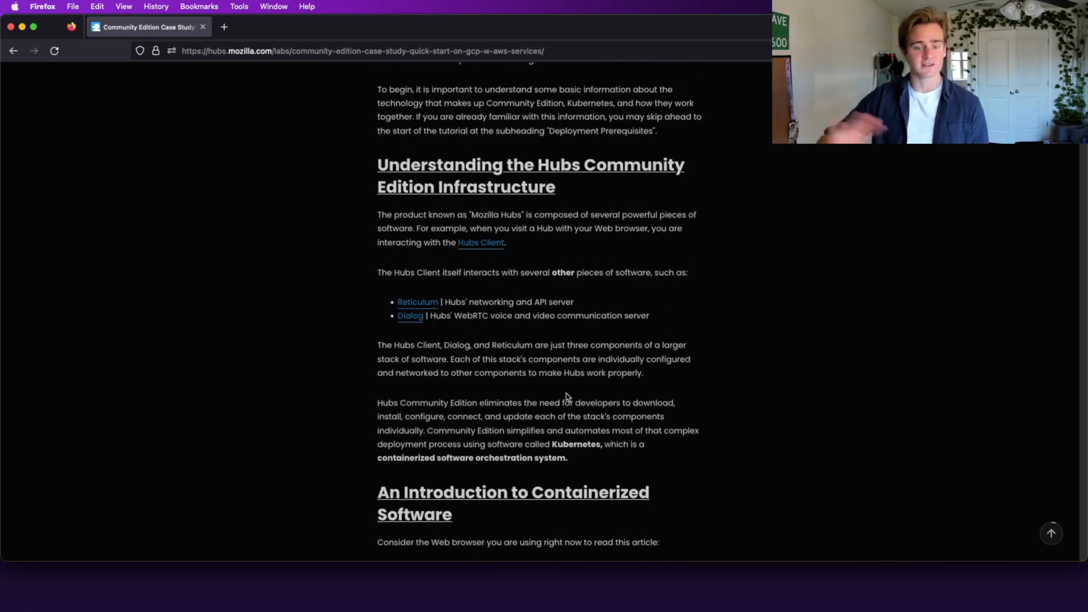
pyautogui.scroll(-3, 567, 397)
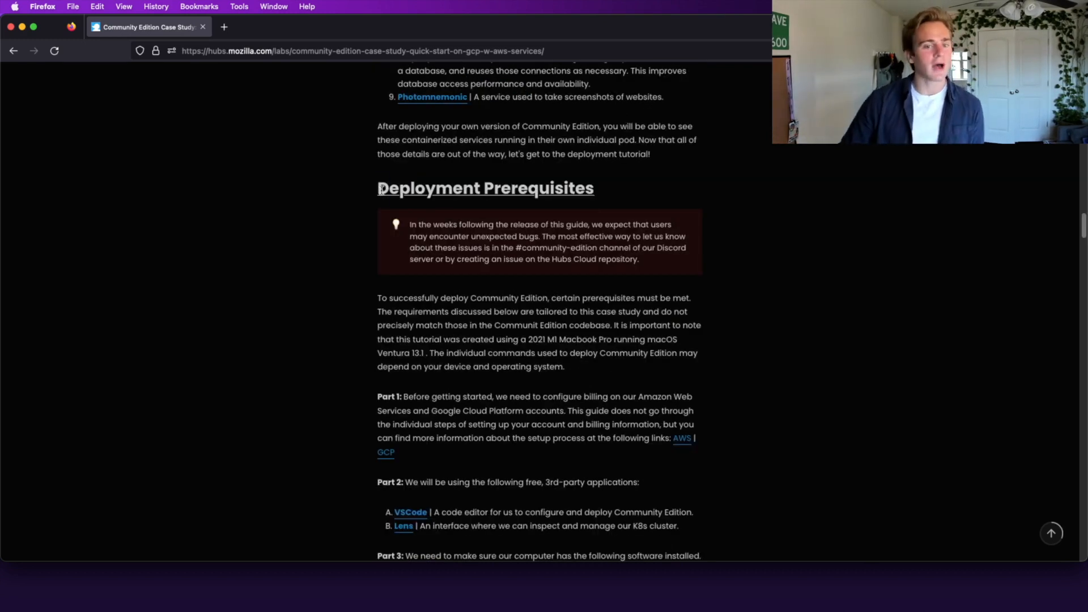
pyautogui.moveTo(382, 190); pyautogui.dragTo(662, 181)
pyautogui.click(660, 179)
pyautogui.doubleClick(555, 185)
pyautogui.click(555, 184)
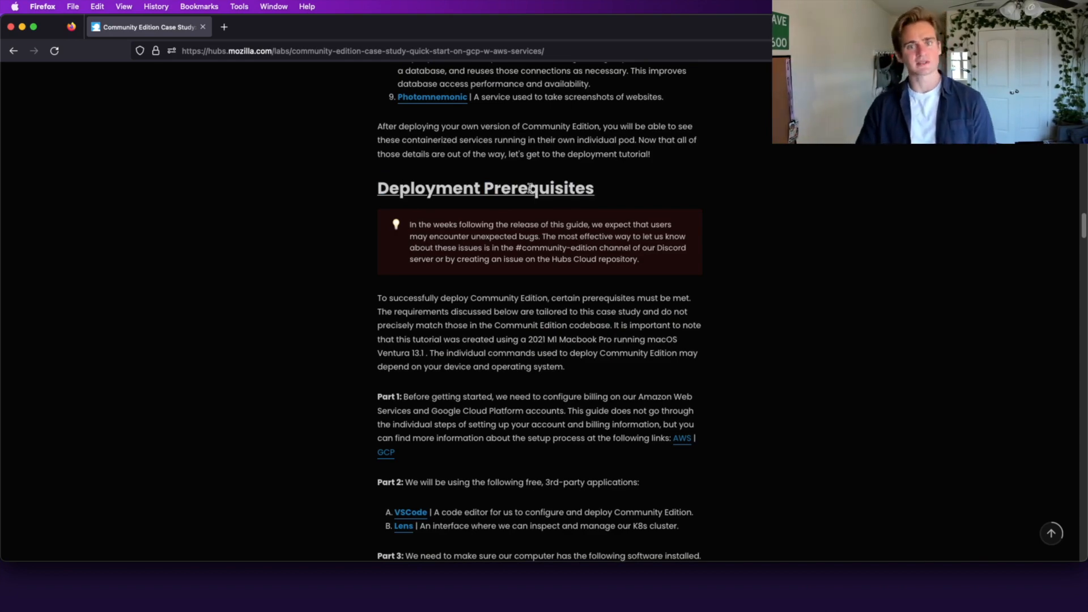
pyautogui.tripleClick(430, 184)
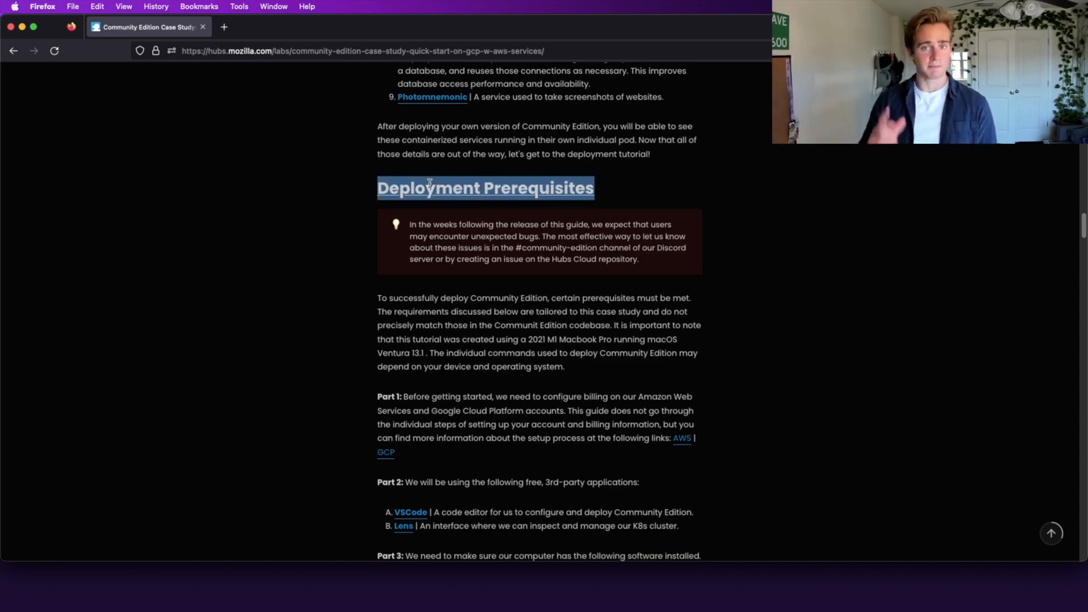
pyautogui.click(494, 335)
pyautogui.scroll(-15, 495, 335)
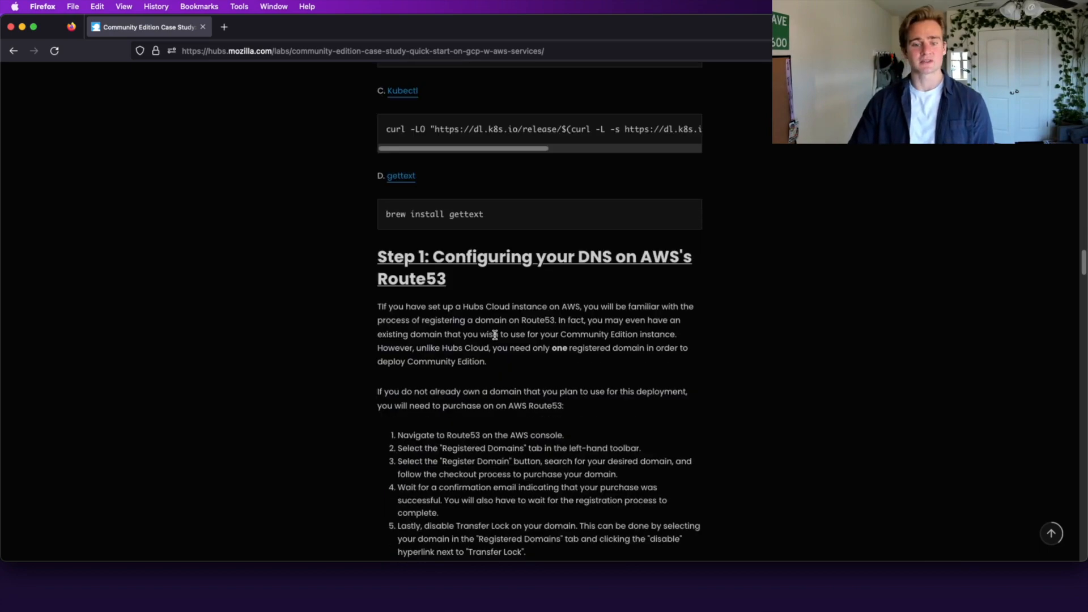
pyautogui.scroll(15, 570, 237)
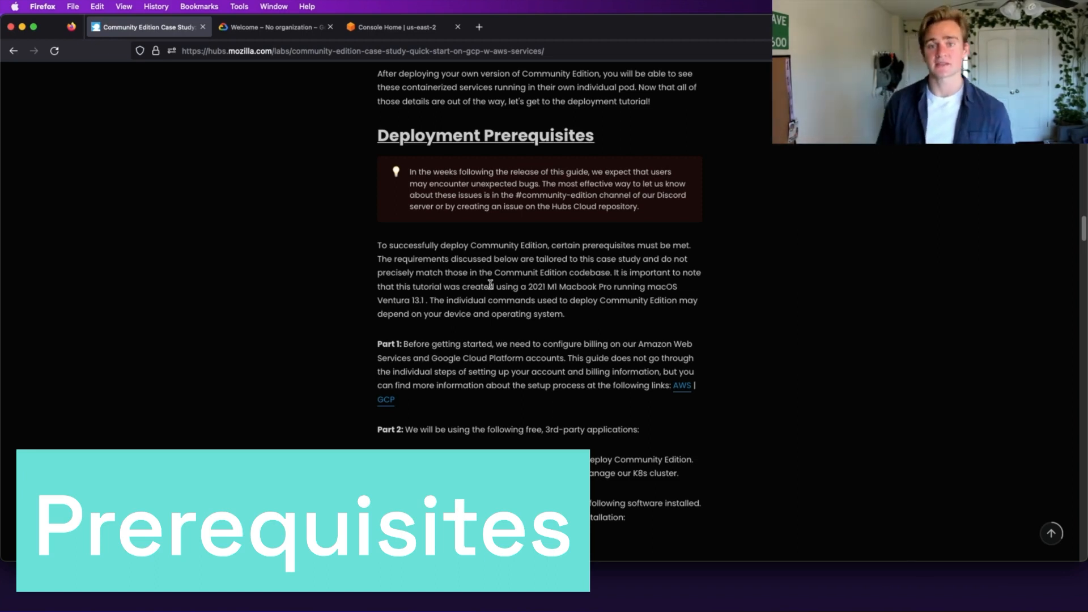
# Step: Highlight the Part 1 billing paragraph of the prerequisites
pyautogui.scroll(-1, 364, 333)
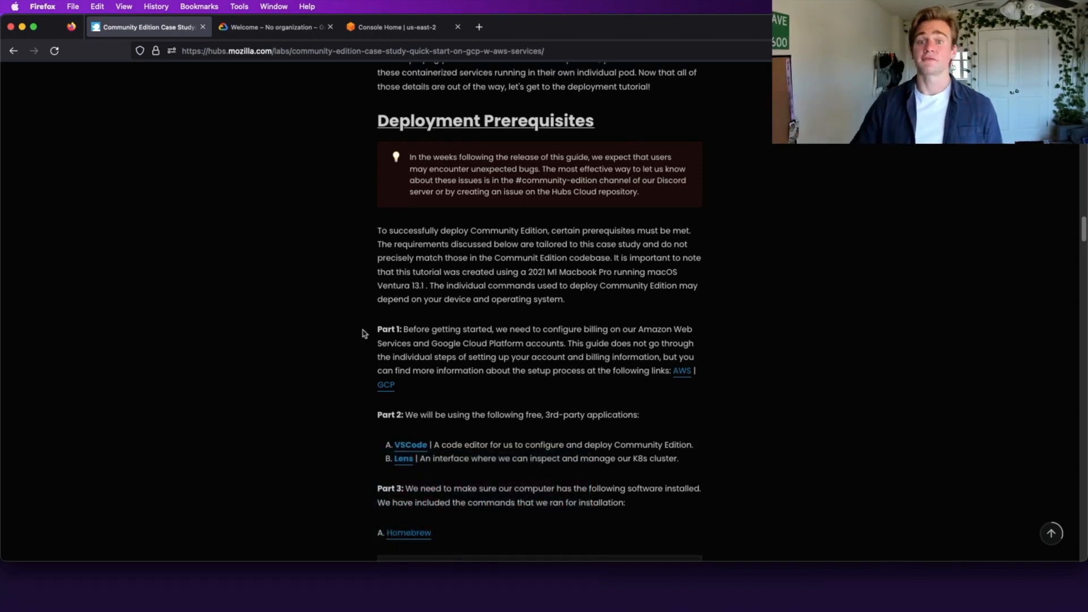
pyautogui.moveTo(363, 333); pyautogui.dragTo(450, 362)
pyautogui.tripleClick(471, 360)
pyautogui.click(471, 359)
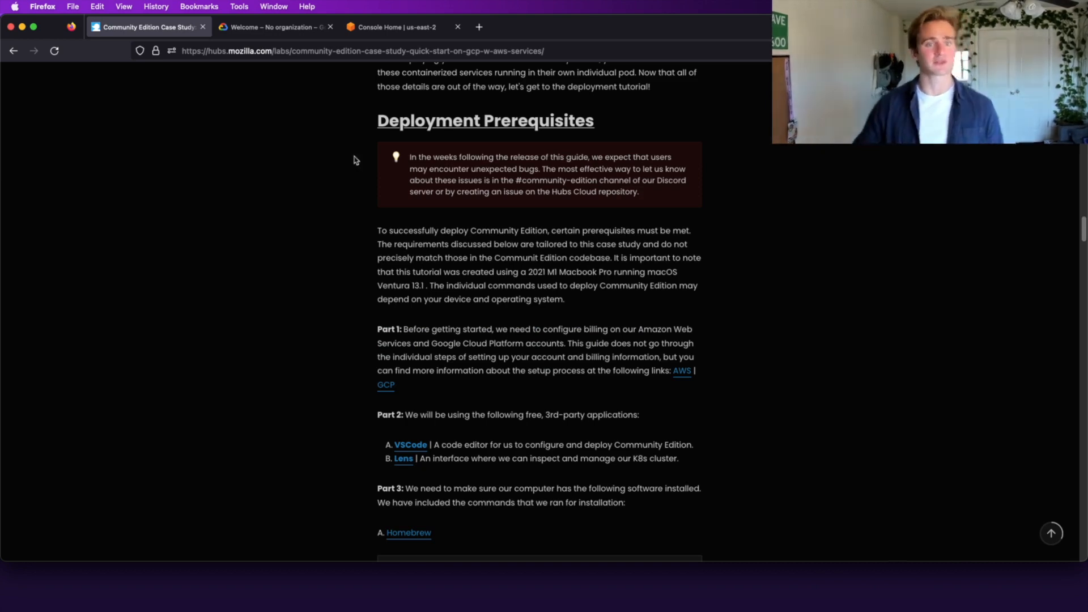
# Step: Check the Google Cloud and AWS Console tabs, then come back to the guide
pyautogui.click(242, 28)
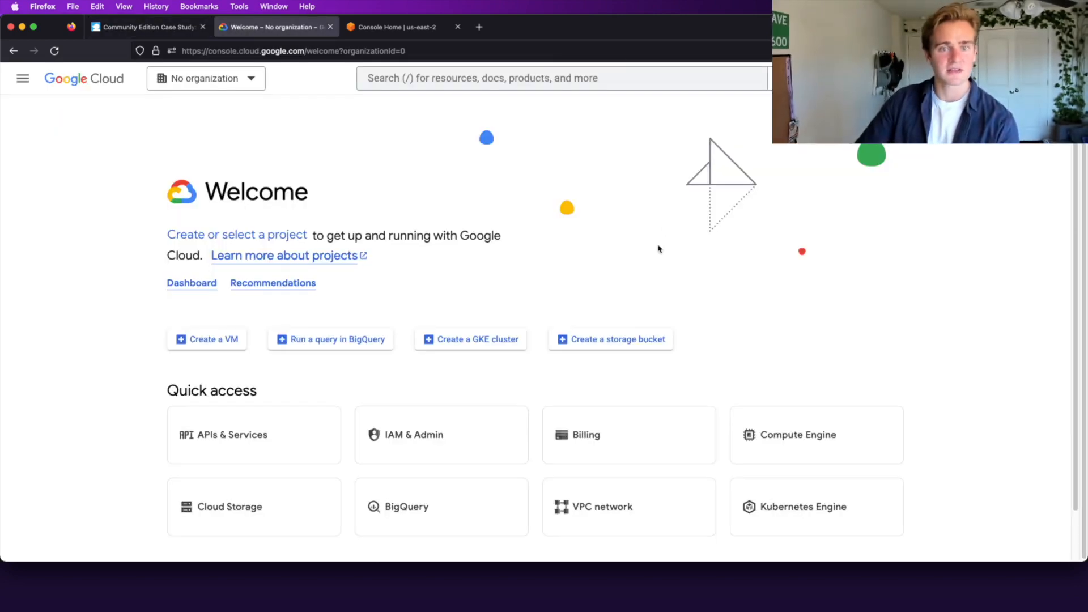
pyautogui.click(418, 27)
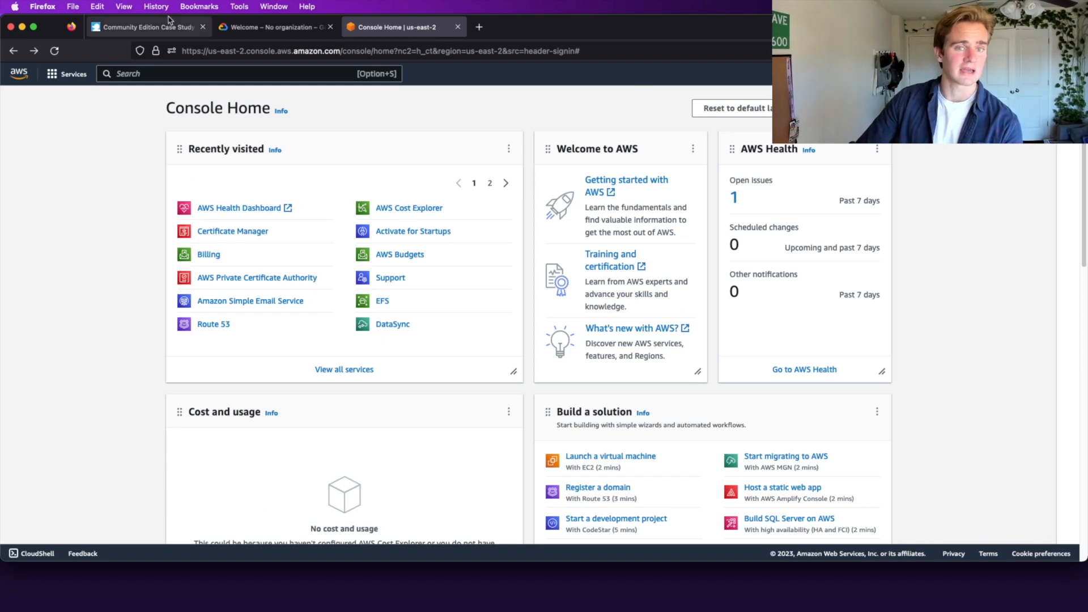
pyautogui.click(138, 25)
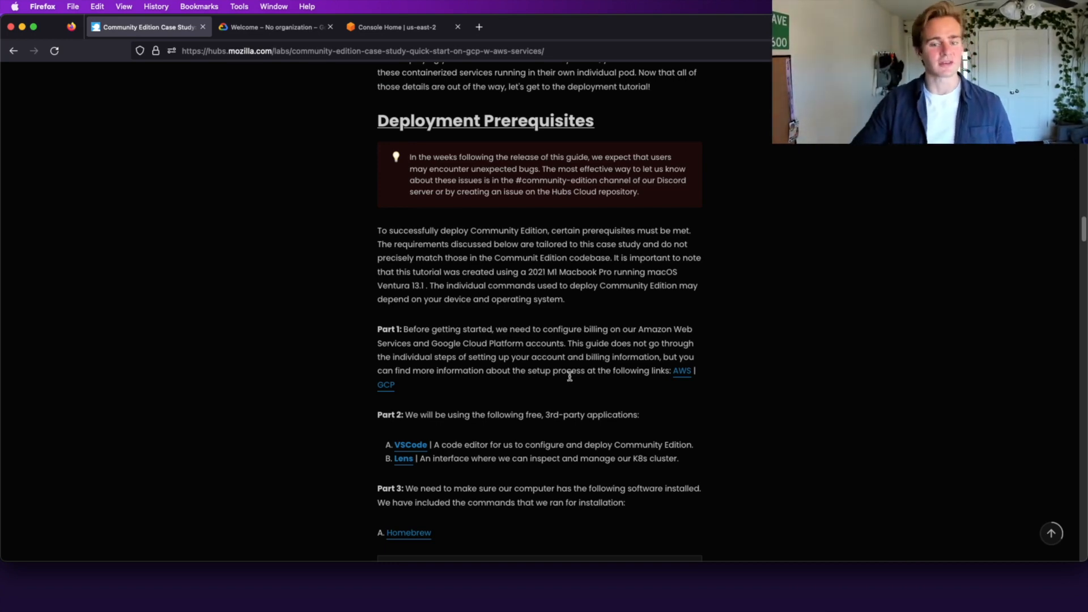
pyautogui.scroll(-3, 569, 376)
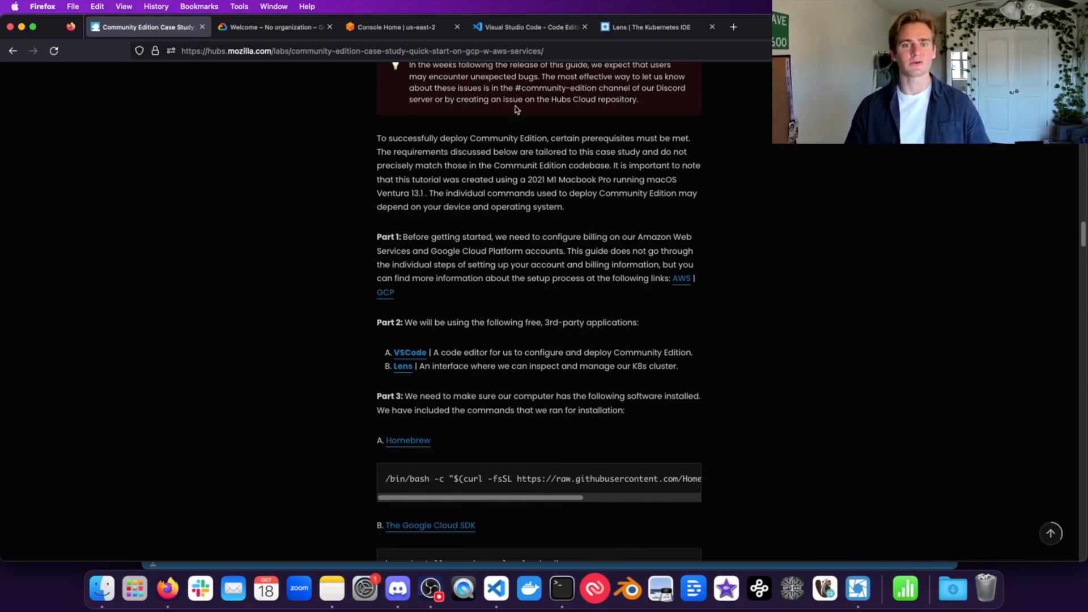
# Step: View the VS Code and Lens websites, then bring both apps forward and arrange their windows
pyautogui.click(516, 27)
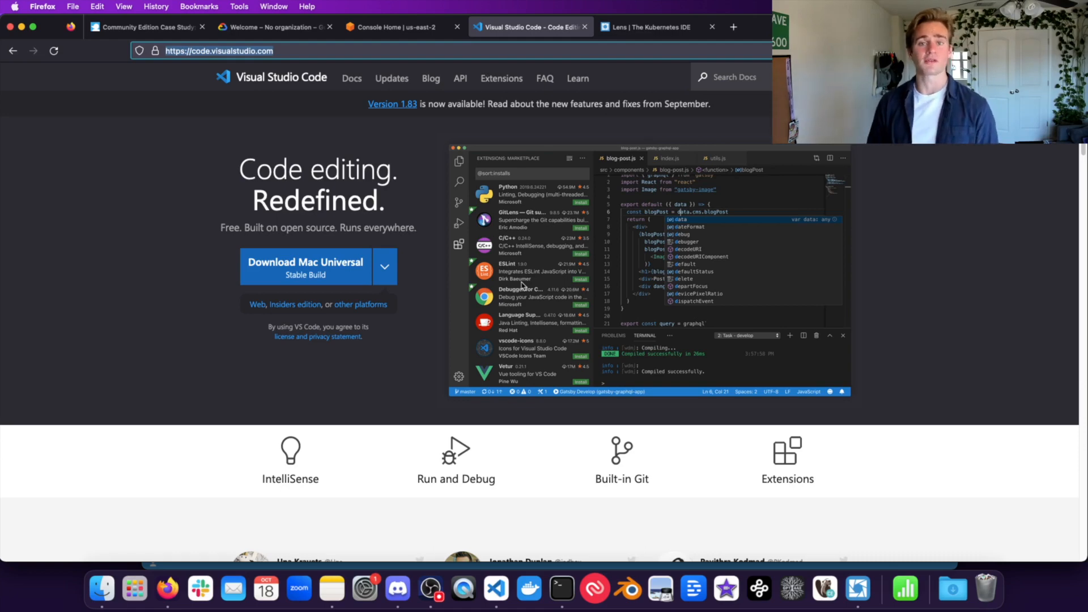
pyautogui.click(643, 26)
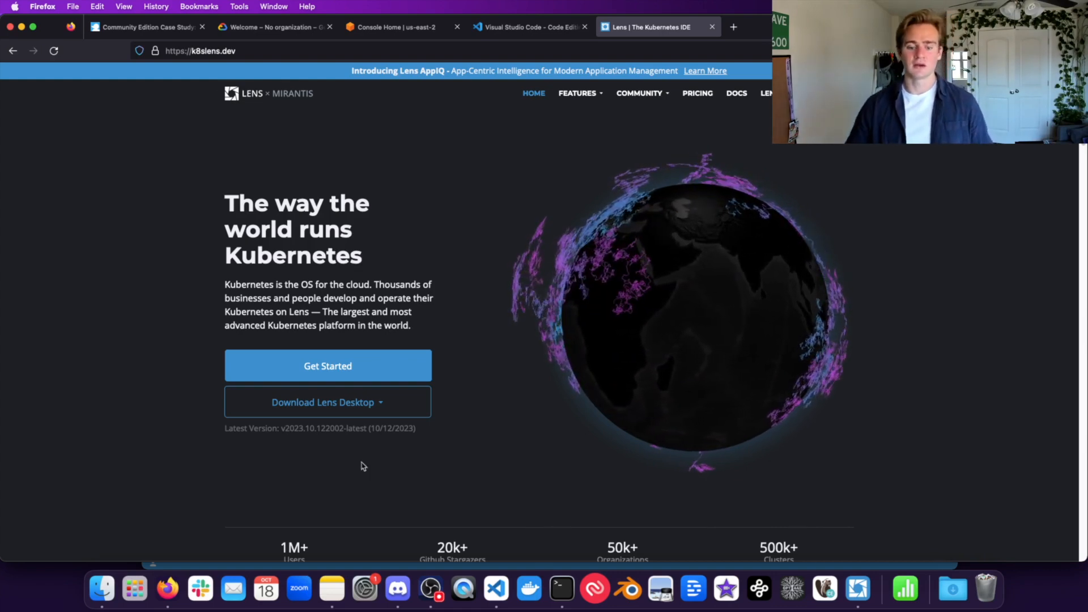
pyautogui.click(498, 589)
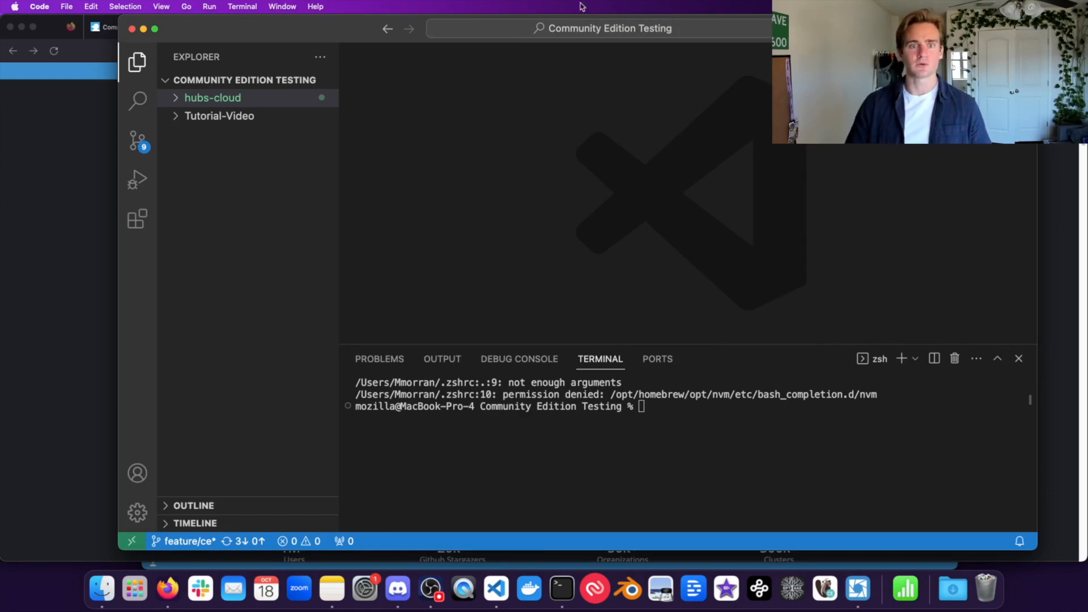
pyautogui.moveTo(328, 27); pyautogui.dragTo(311, 28)
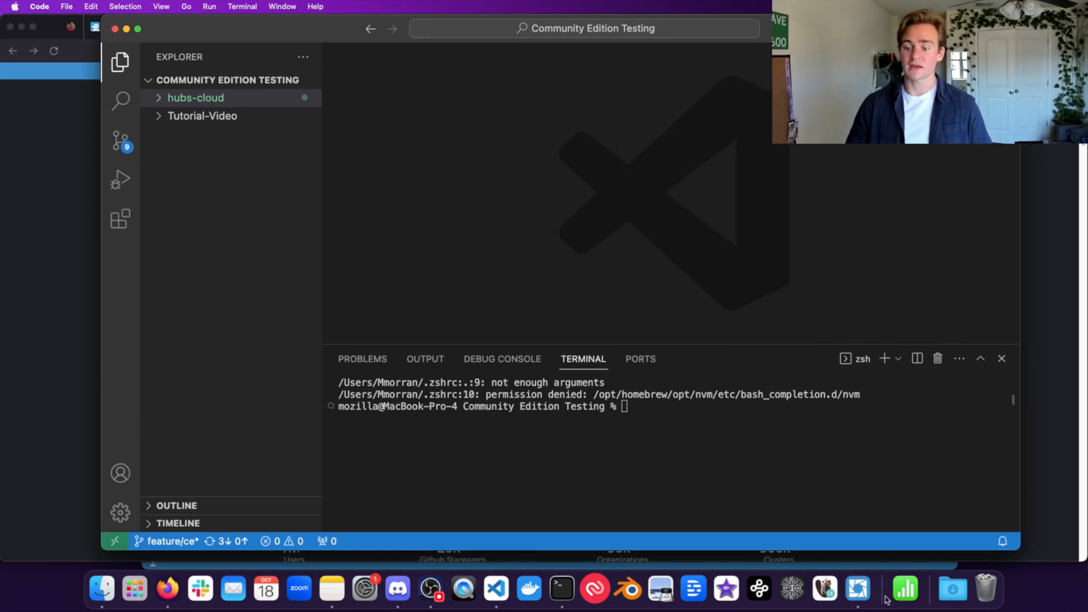
pyautogui.click(693, 589)
pyautogui.moveTo(502, 82); pyautogui.dragTo(492, 16)
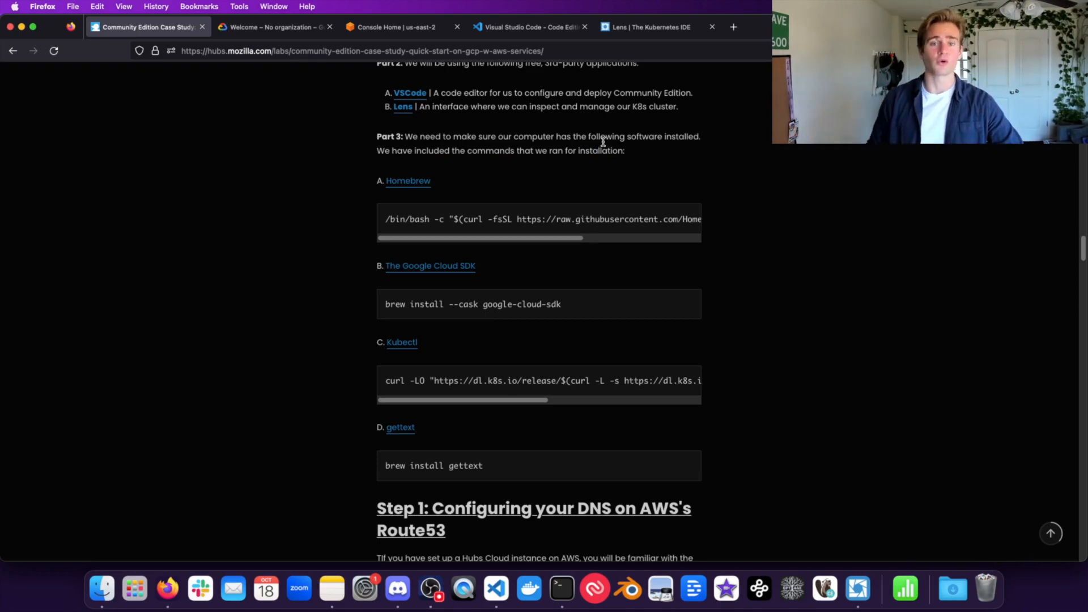
# Step: Select the Homebrew install command to review it
pyautogui.hscroll(4, 535, 219)
pyautogui.hscroll(-5, 535, 220)
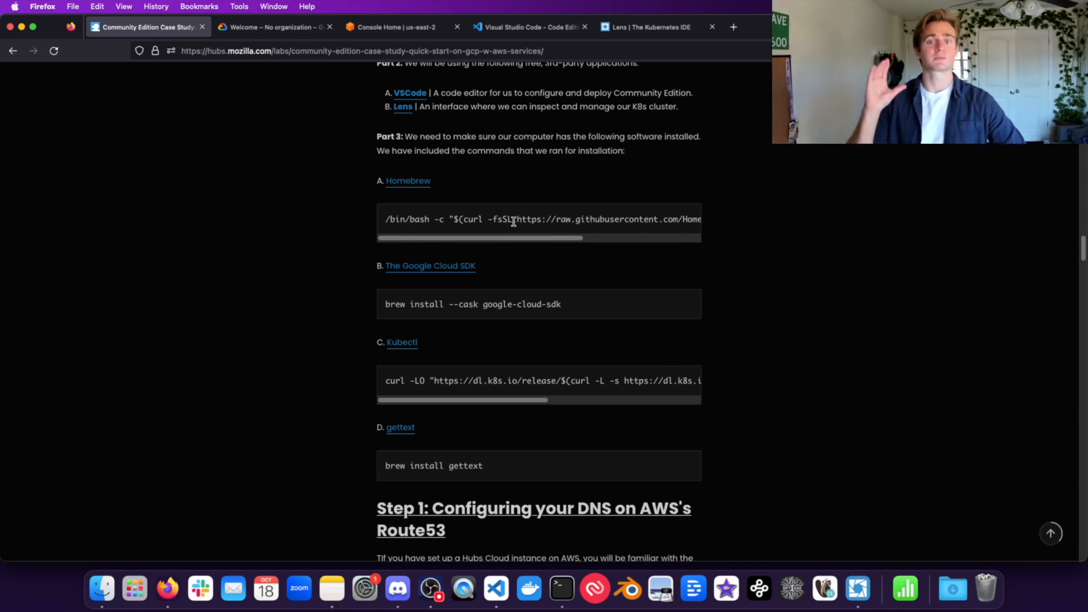
pyautogui.tripleClick(455, 215)
pyautogui.click(455, 215)
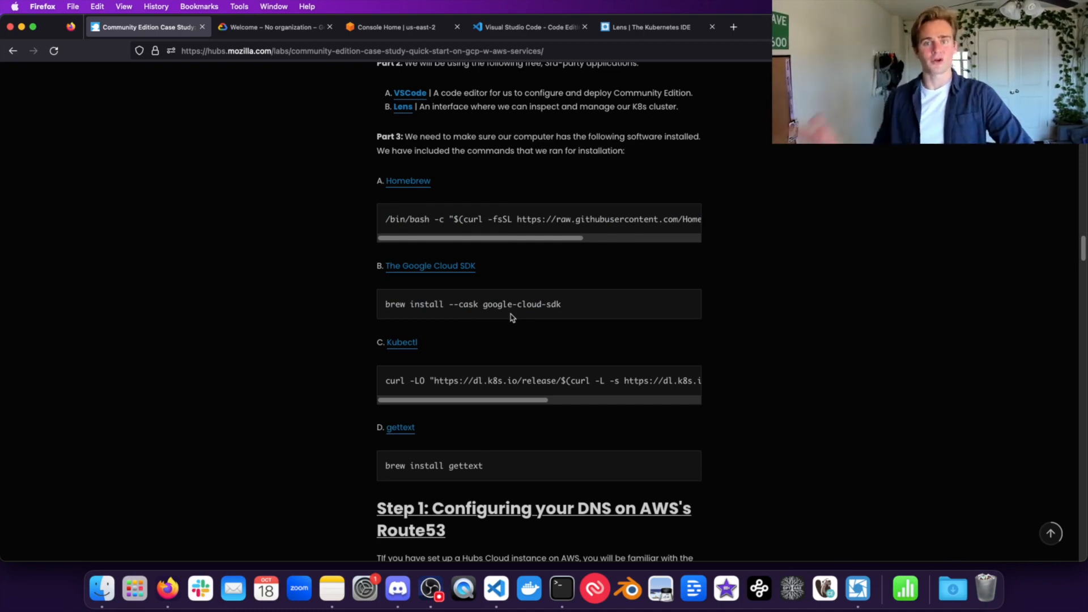
# Step: Review the Google Cloud SDK, kubectl and brew install gettext commands
pyautogui.scroll(-1, 516, 334)
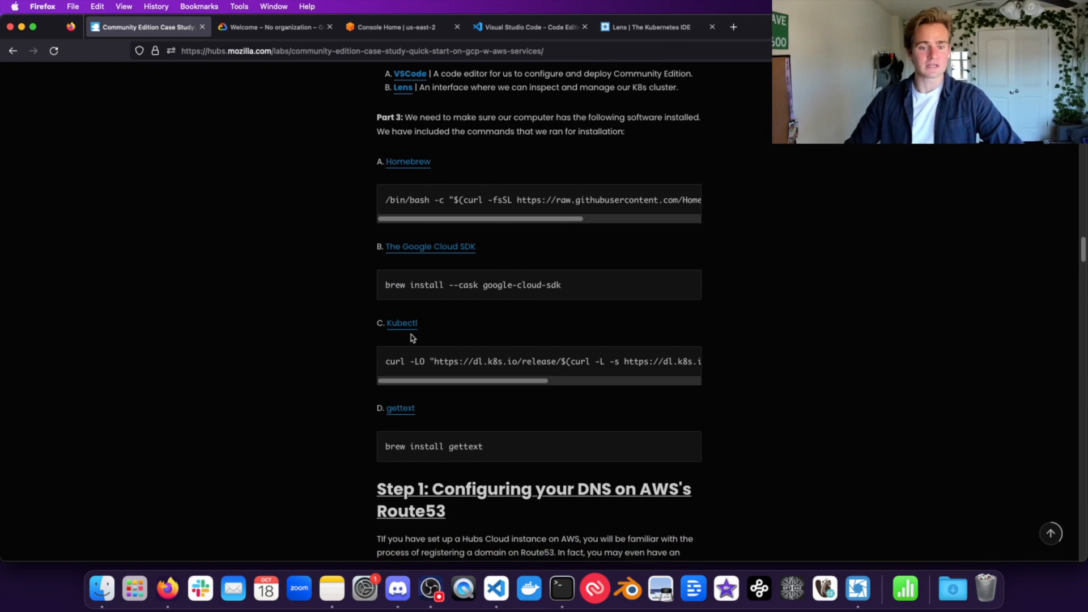
pyautogui.hscroll(5, 449, 362)
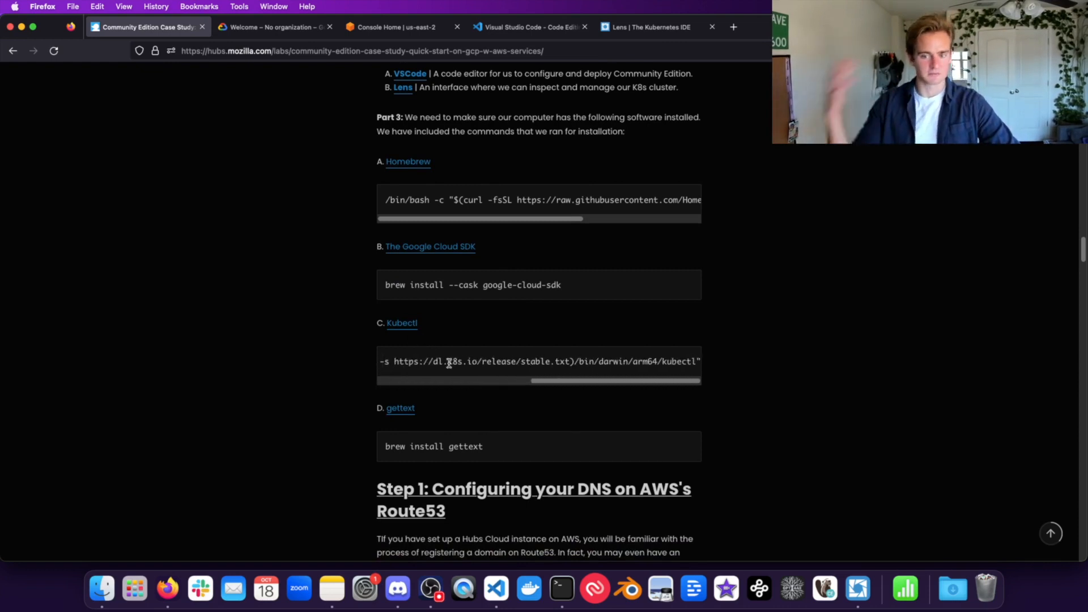
pyautogui.hscroll(-5, 449, 363)
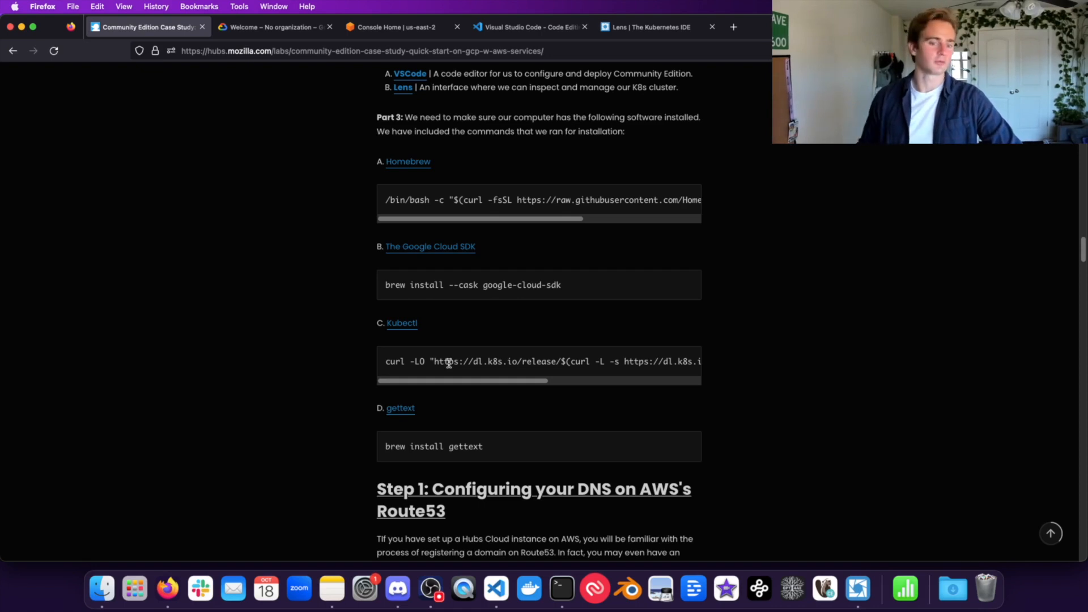
pyautogui.tripleClick(472, 443)
pyautogui.click(482, 444)
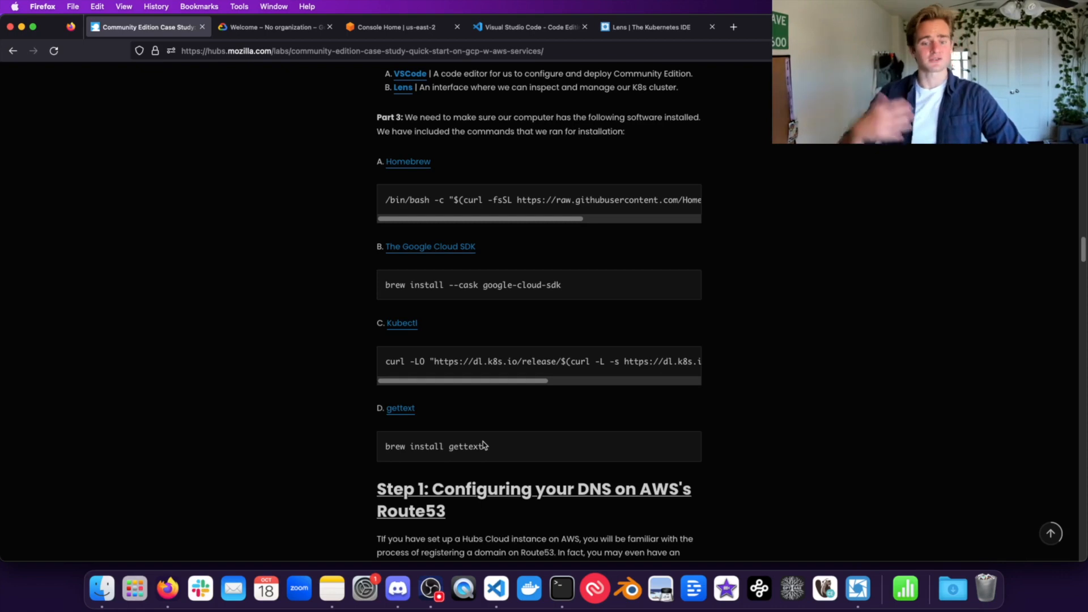
pyautogui.moveTo(500, 448); pyautogui.dragTo(371, 447)
pyautogui.click(410, 448)
pyautogui.tripleClick(433, 448)
pyautogui.click(435, 448)
pyautogui.scroll(-7, 626, 357)
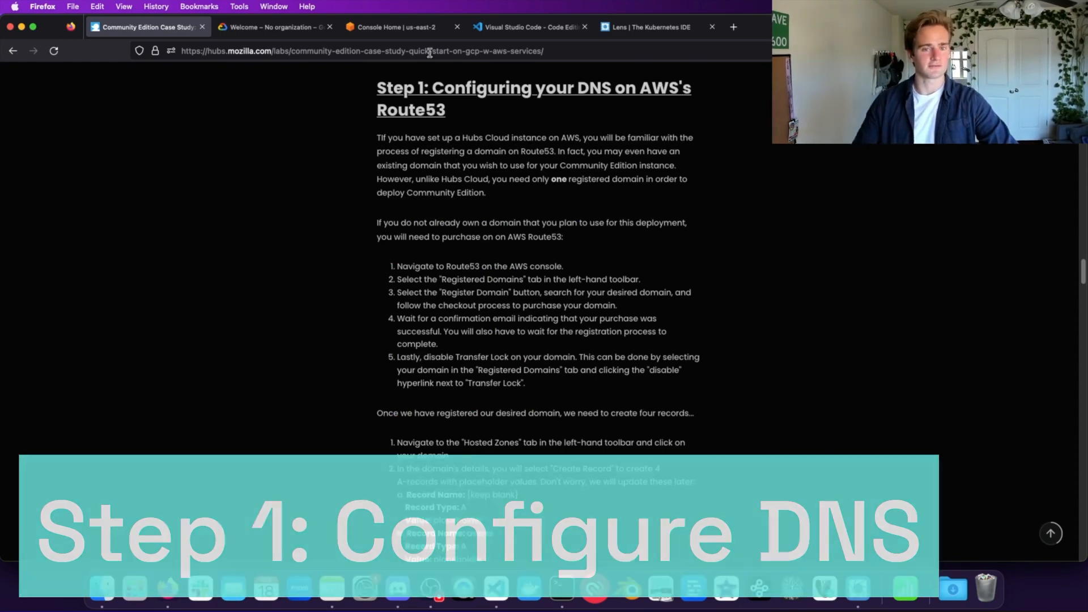
# Step: Search 'route 53' in the AWS console and open the Route 53 service
pyautogui.click(408, 27)
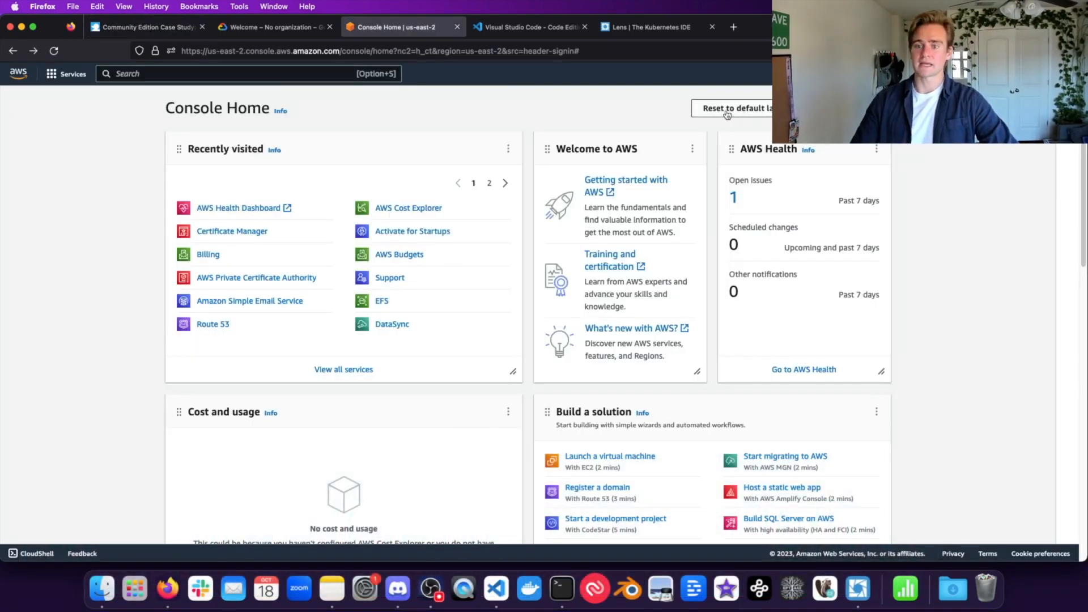
pyautogui.click(290, 78)
pyautogui.write('route 53')
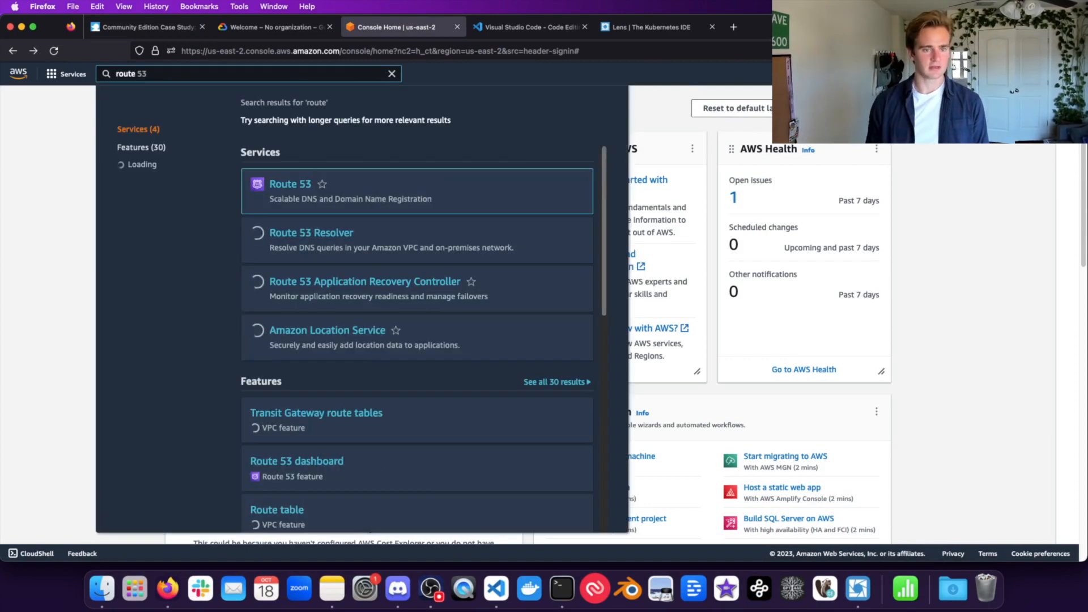
pyautogui.click(280, 186)
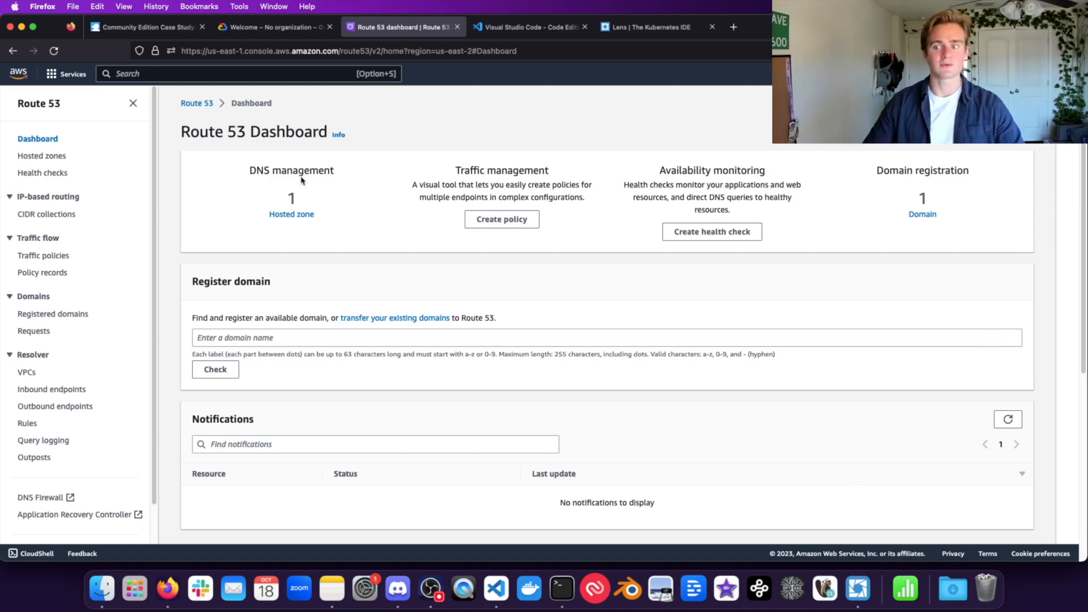
pyautogui.doubleClick(312, 173)
pyautogui.click(324, 172)
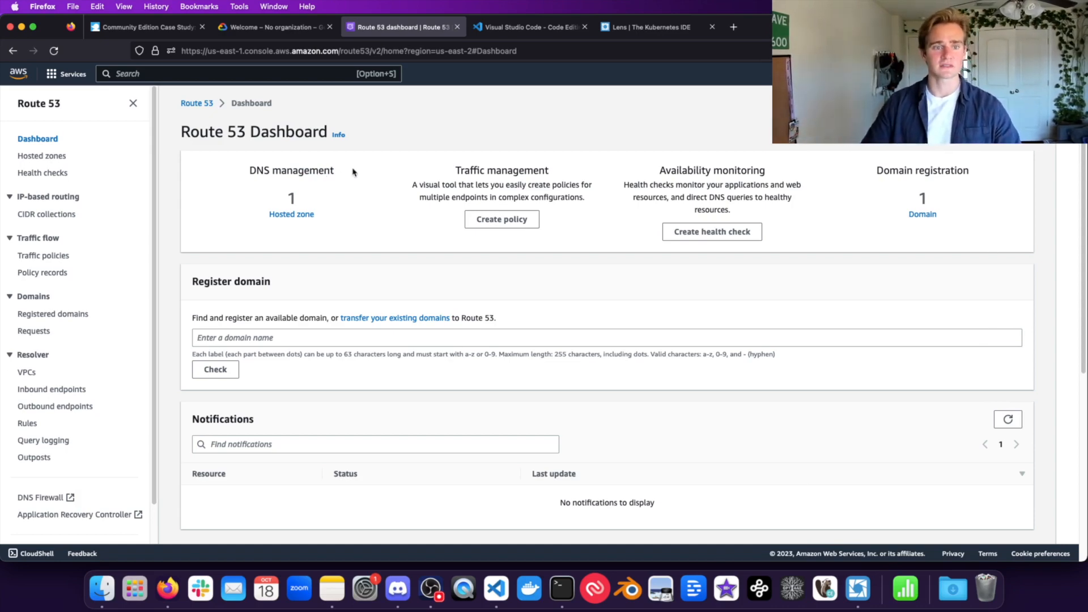
# Step: Review the guide's five domain-registration steps and A records, then go back to Route 53
pyautogui.click(147, 27)
pyautogui.scroll(-2, 478, 394)
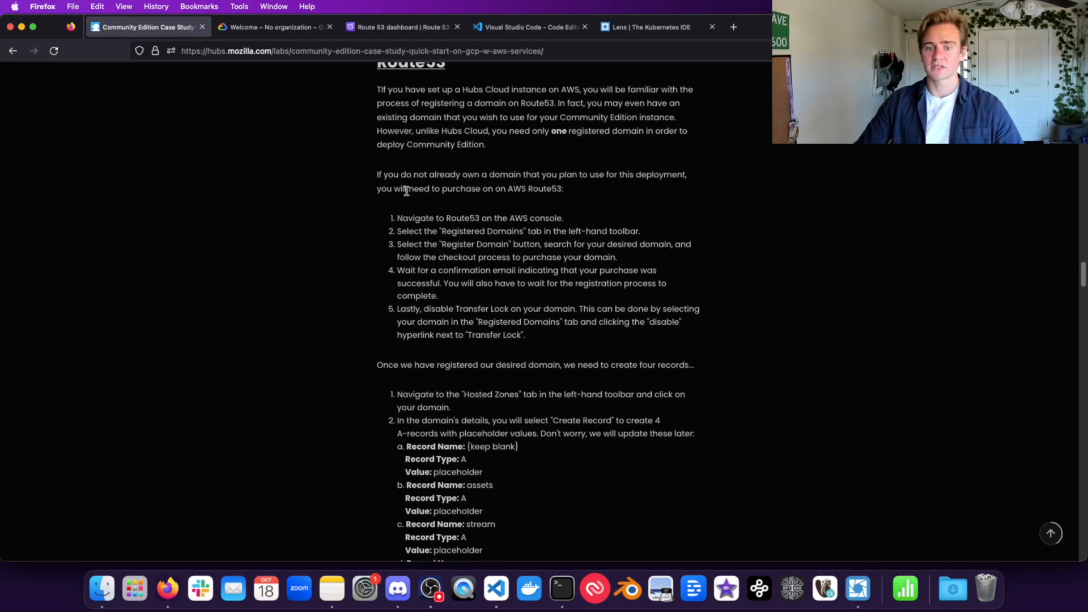
pyautogui.moveTo(396, 218); pyautogui.dragTo(497, 283)
pyautogui.click(496, 282)
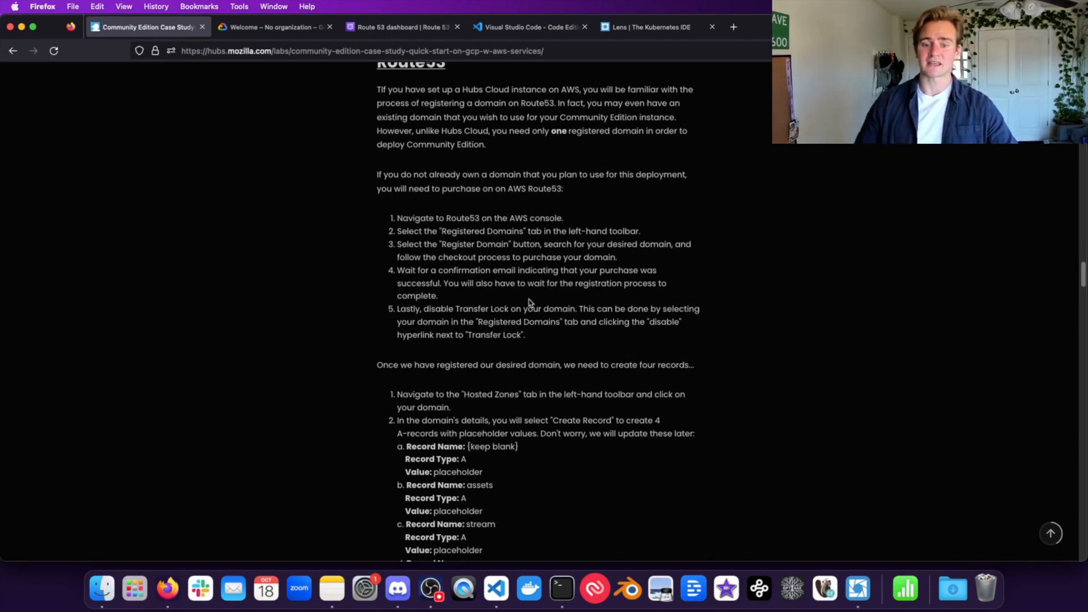
pyautogui.moveTo(536, 338); pyautogui.dragTo(391, 193)
pyautogui.click(451, 292)
pyautogui.scroll(-5, 451, 291)
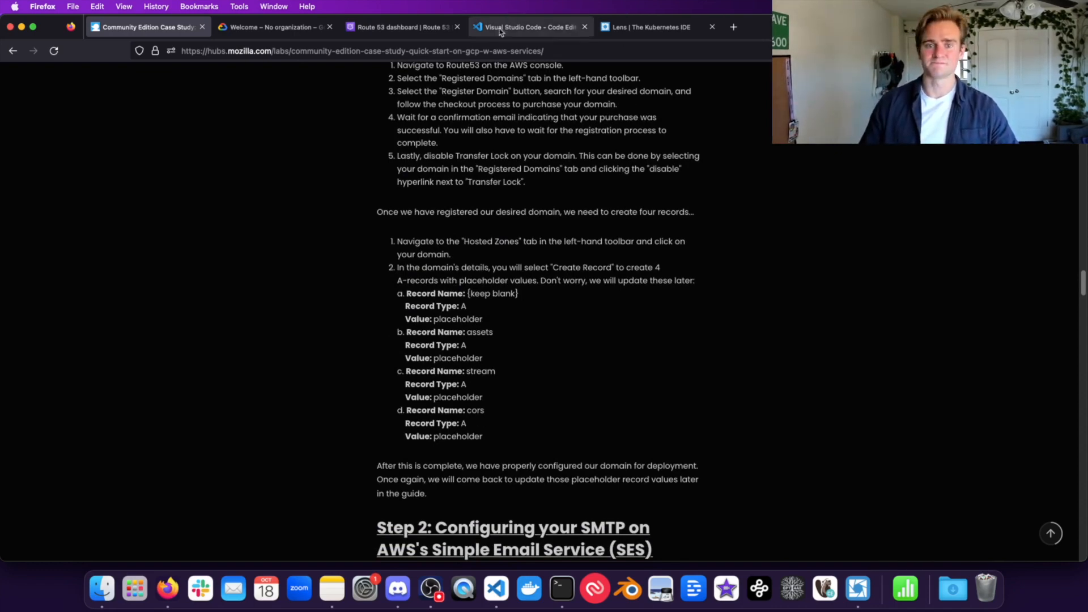
pyautogui.click(423, 27)
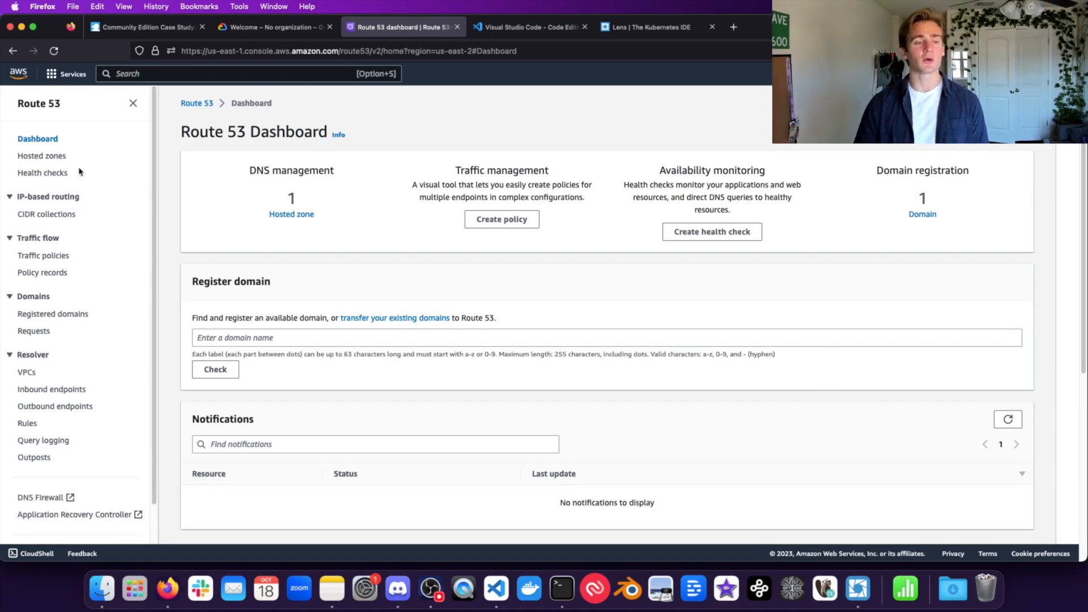
# Step: In the devmorran.com hosted zone, create a blank-name A record with value 0.0.0.0
pyautogui.click(45, 156)
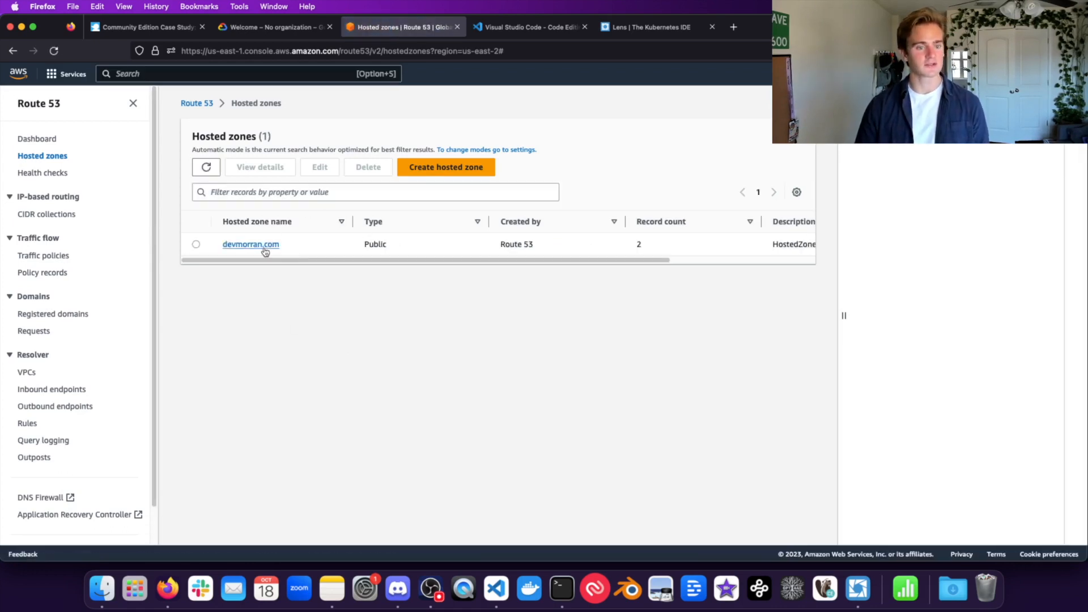
pyautogui.click(237, 245)
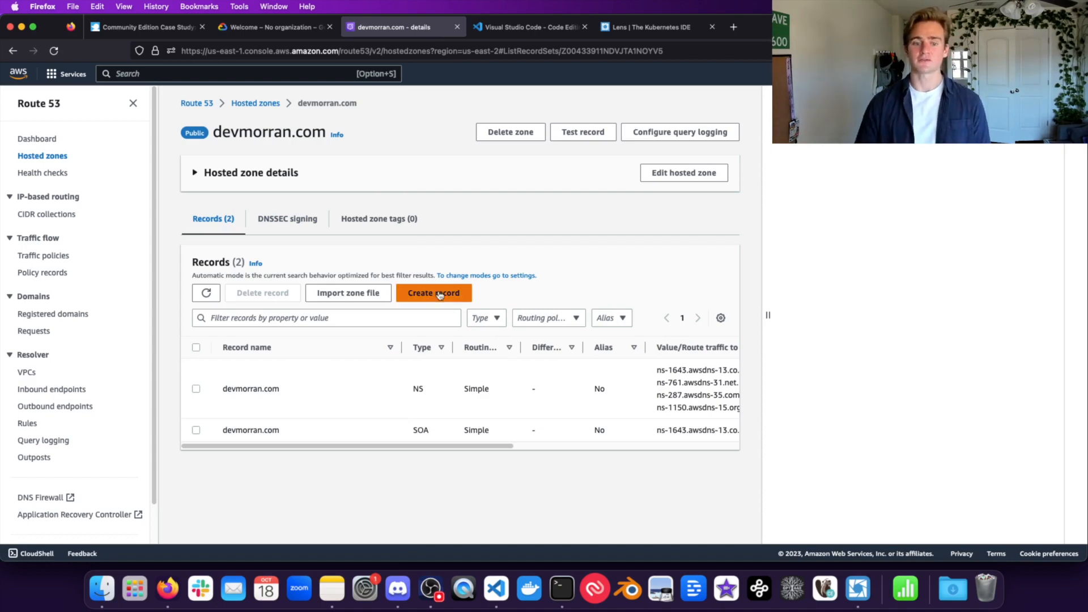
pyautogui.click(411, 289)
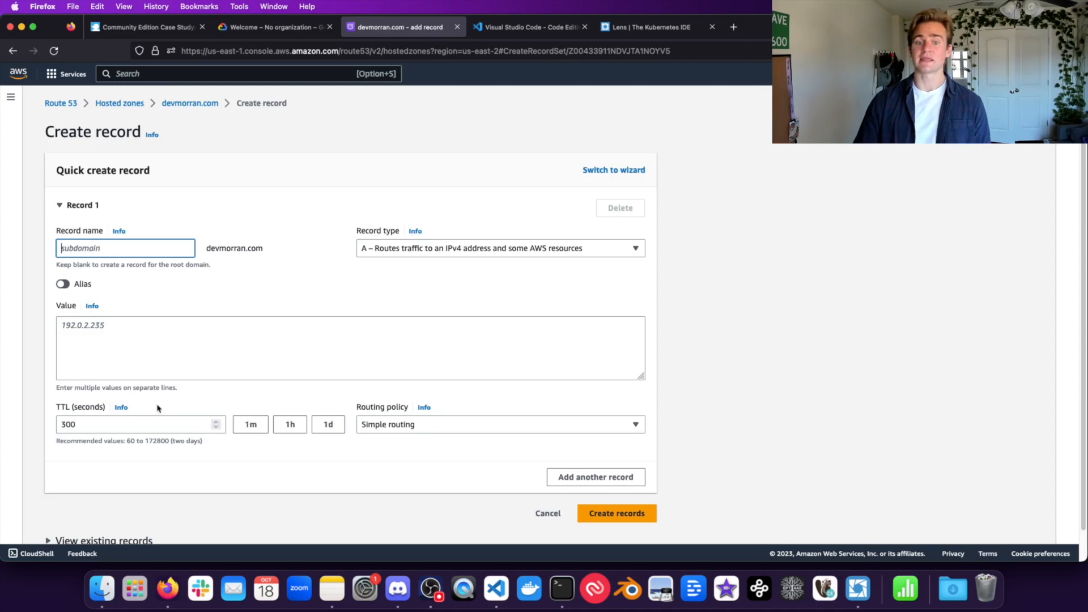
pyautogui.click(187, 209)
pyautogui.click(132, 207)
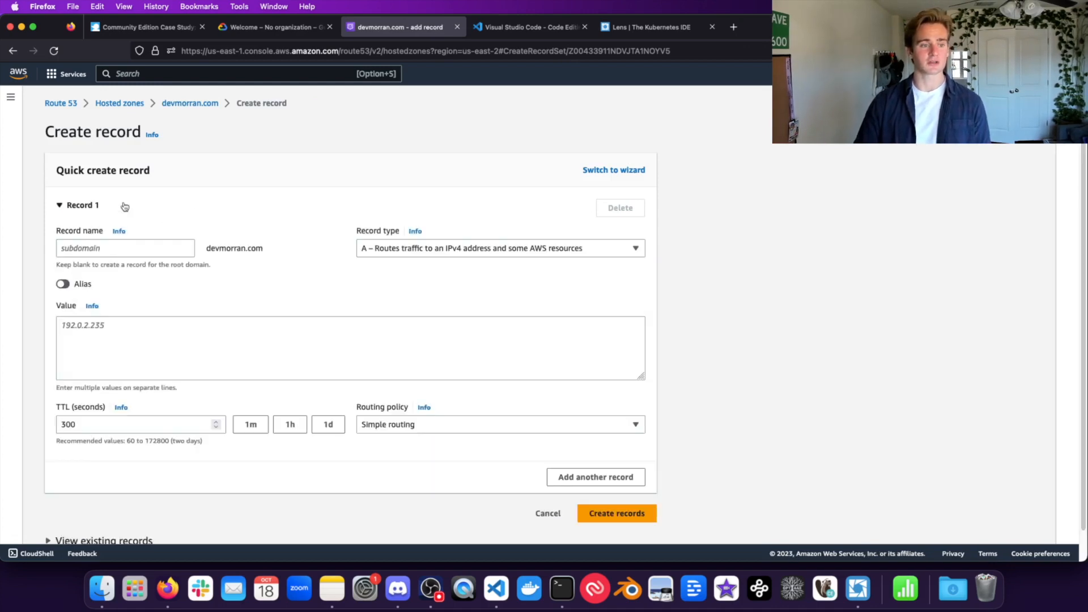
pyautogui.click(126, 22)
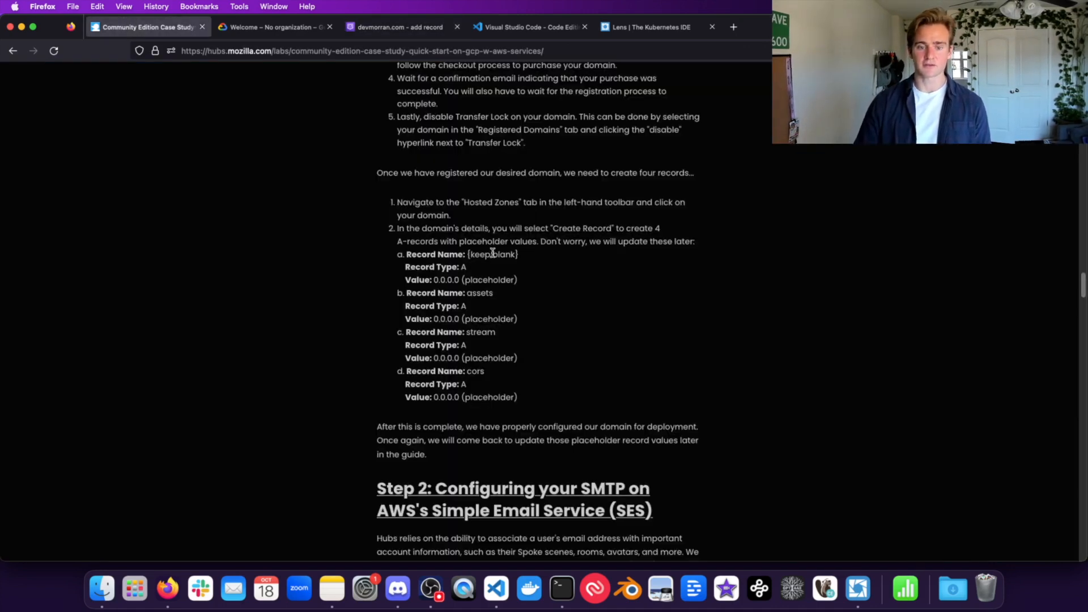
pyautogui.click(411, 22)
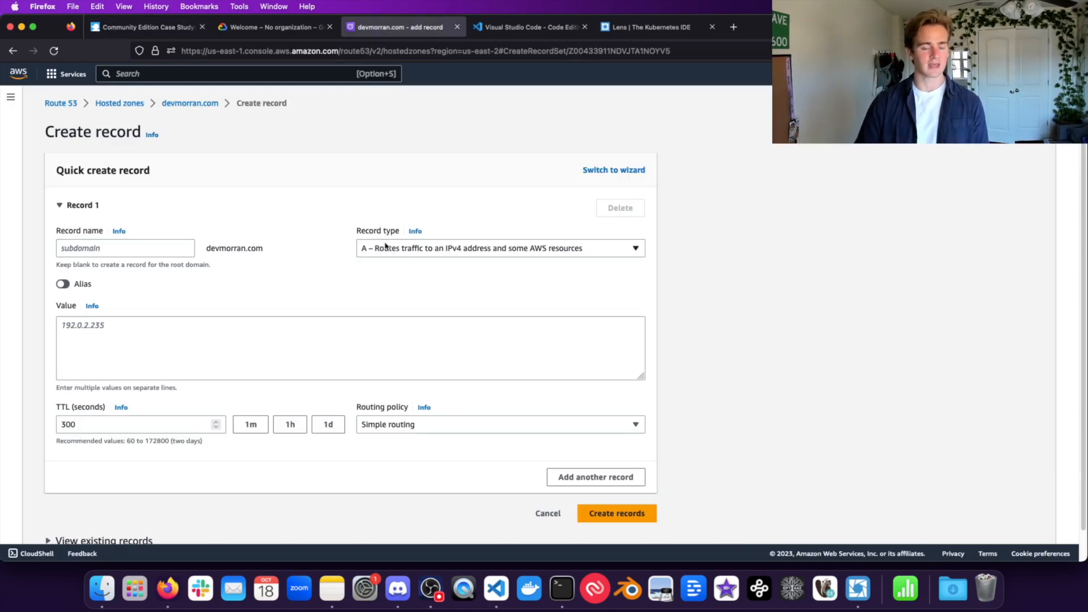
pyautogui.click(152, 349)
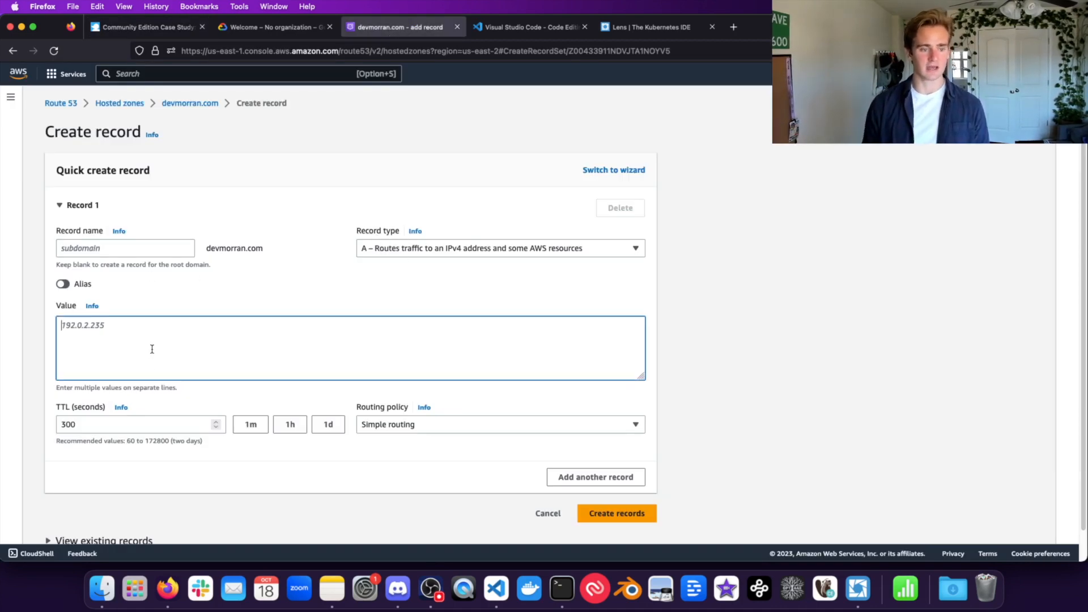
pyautogui.write('0.0.0.0')
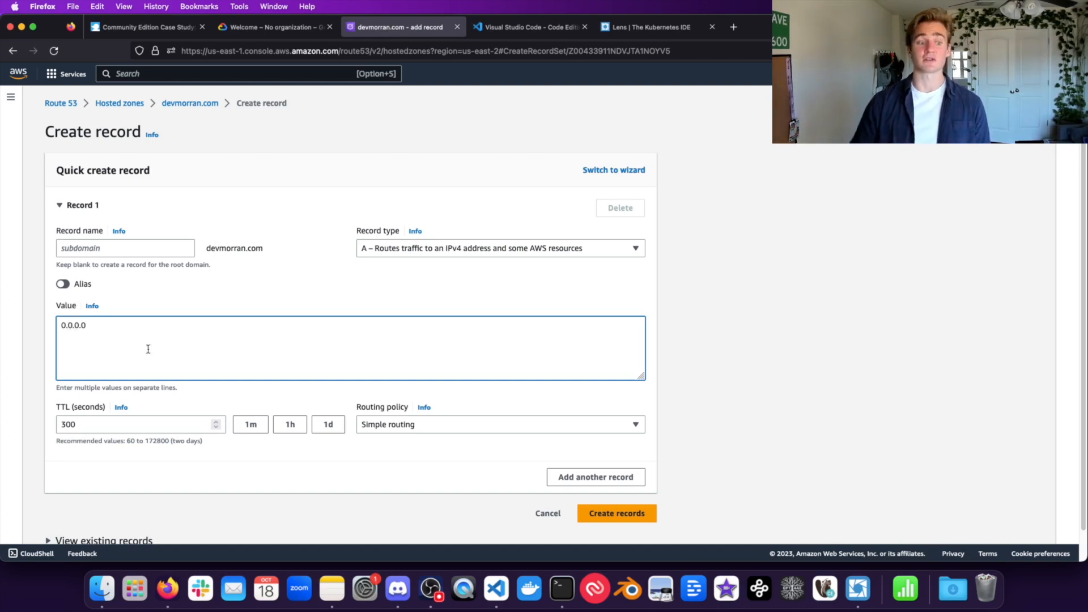
pyautogui.click(623, 513)
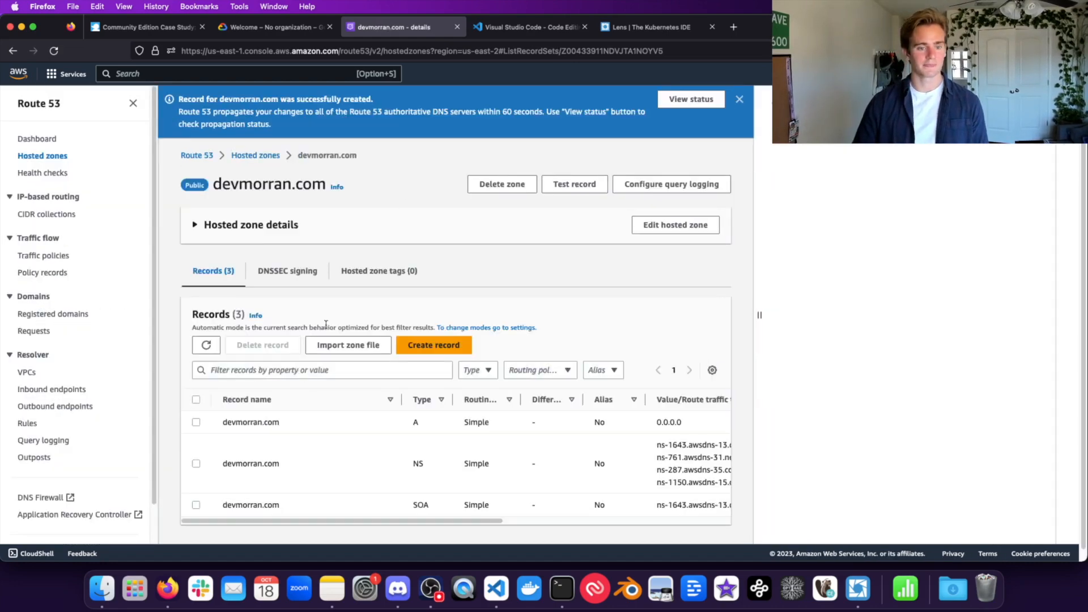
pyautogui.click(433, 347)
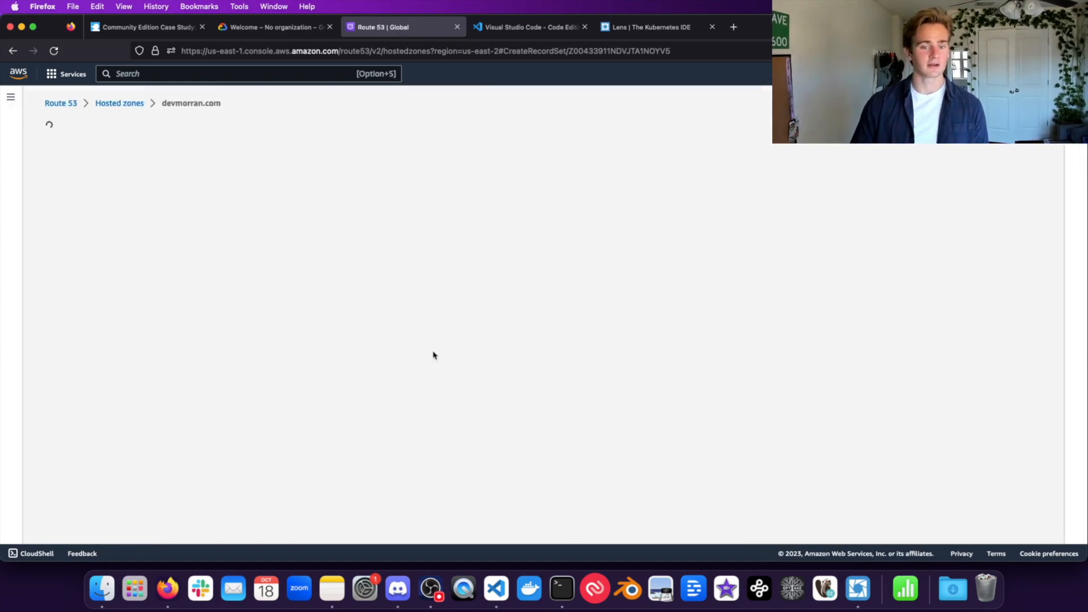
# Step: Create the 'assets' A record pointing to 0.0.0.0
pyautogui.click(117, 28)
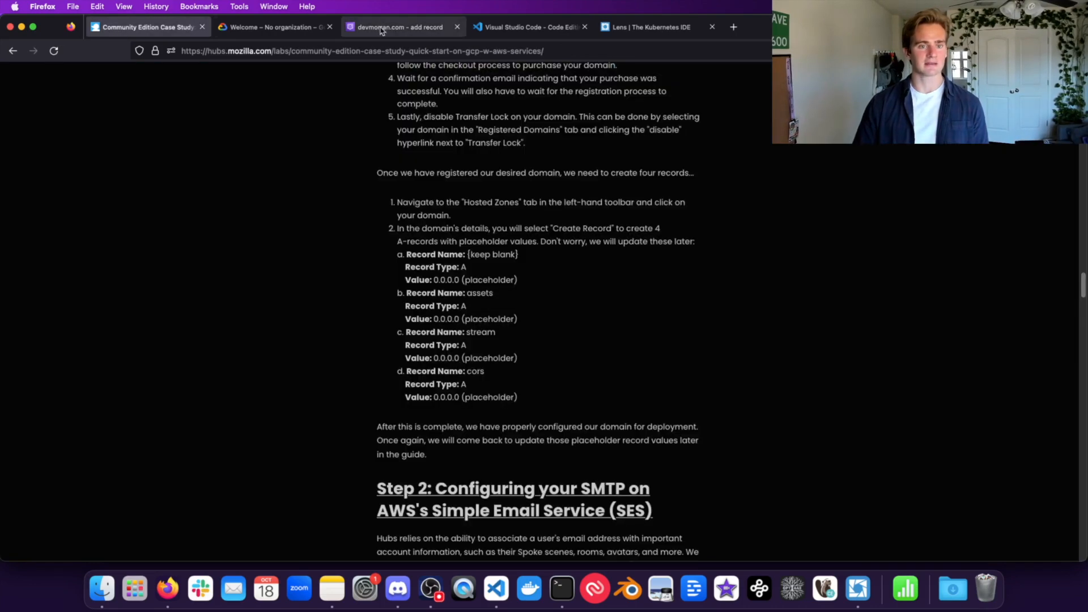
pyautogui.click(384, 29)
pyautogui.write('assets')
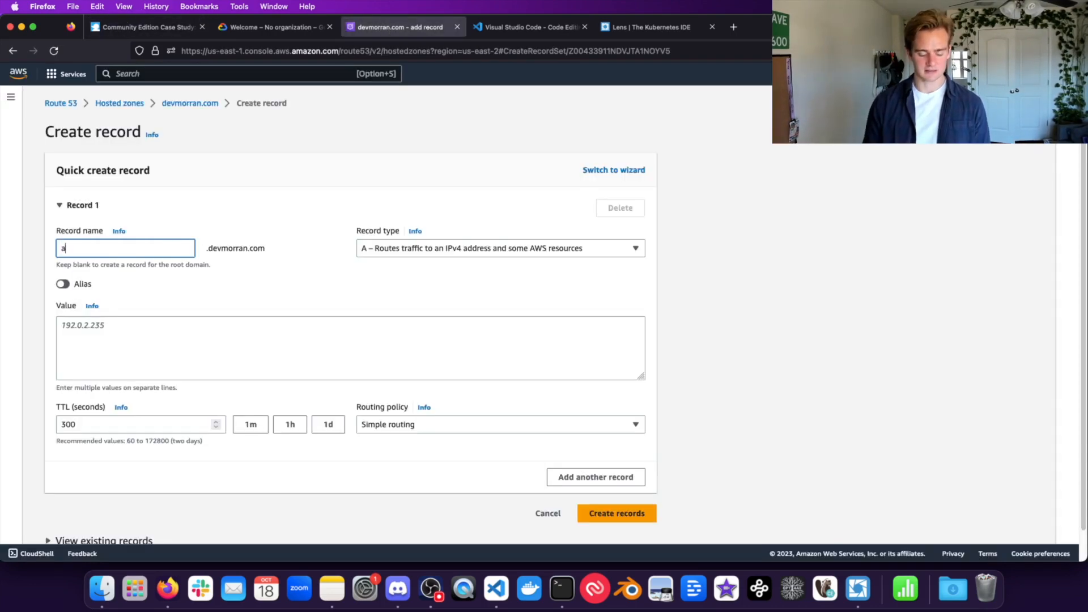
pyautogui.click(276, 335)
pyautogui.write('0.0.0.0')
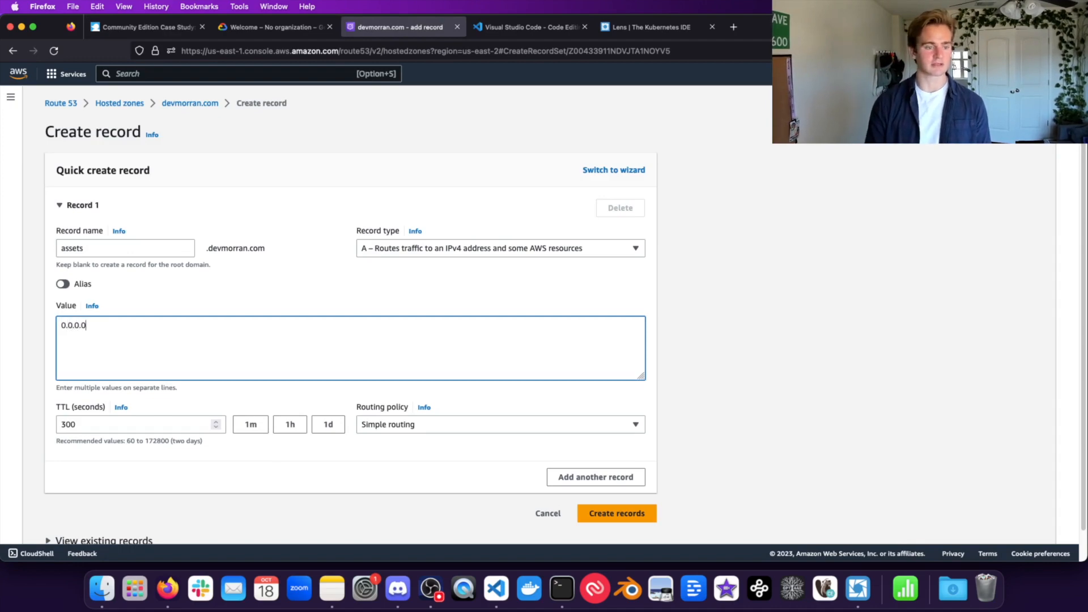
pyautogui.click(635, 515)
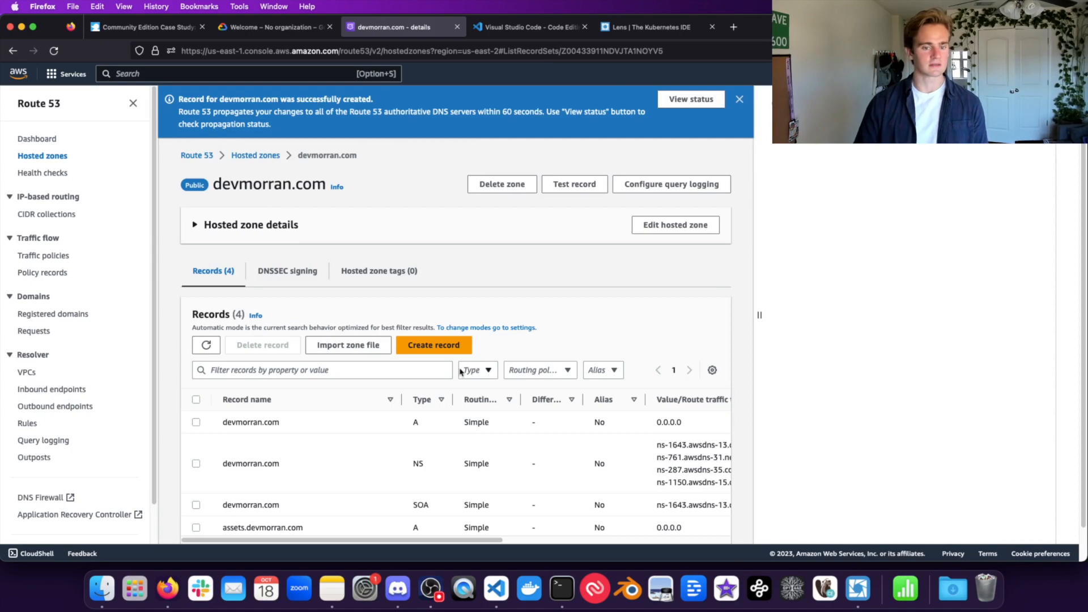
# Step: Create the 'stream' A record pointing to 0.0.0.0
pyautogui.click(434, 345)
pyautogui.click(145, 27)
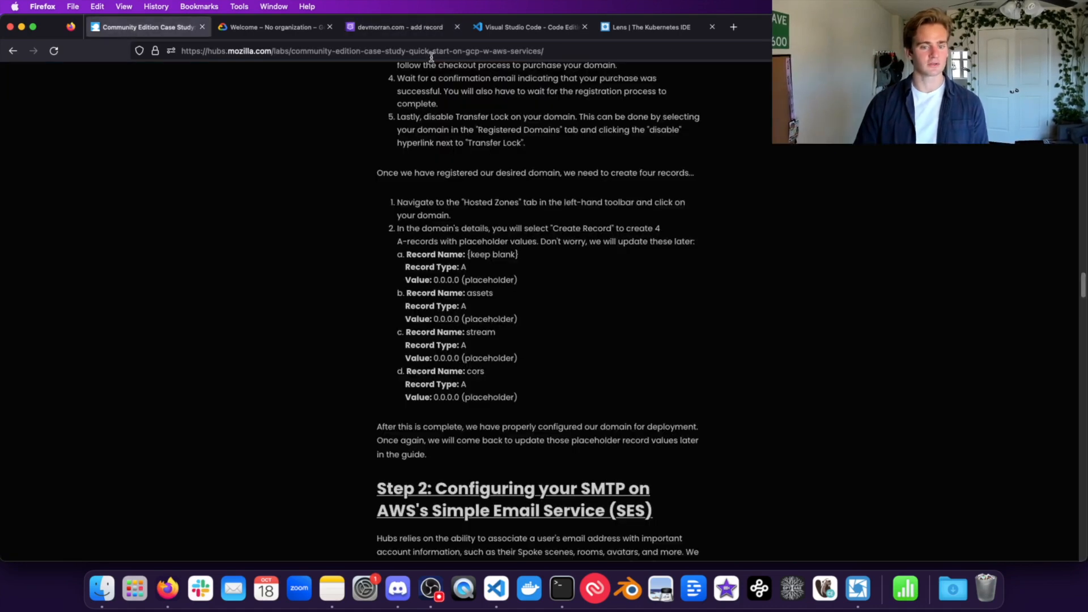
pyautogui.click(392, 26)
pyautogui.write('stream')
pyautogui.click(261, 354)
pyautogui.write('0.0.0.0')
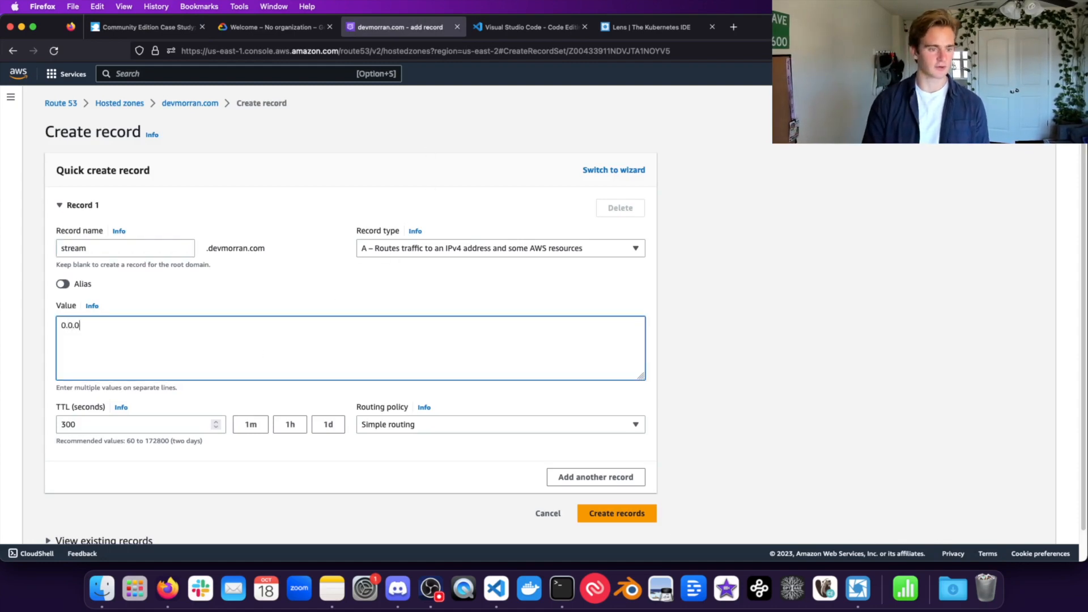
pyautogui.click(615, 513)
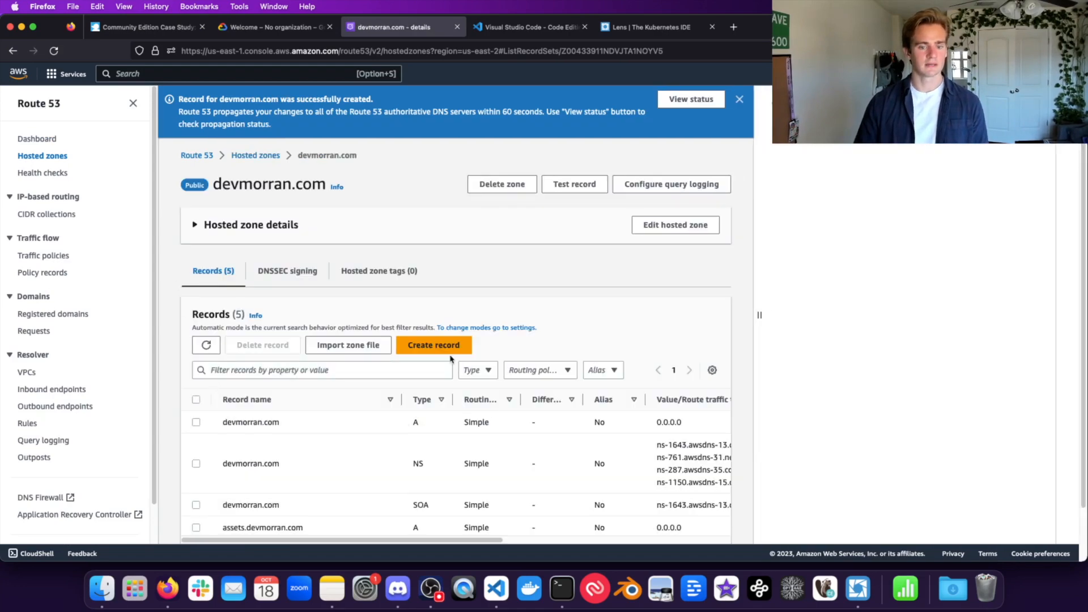
# Step: Create the 'cors' A record pointing to 0.0.0.0 and review the record list
pyautogui.click(442, 347)
pyautogui.click(157, 24)
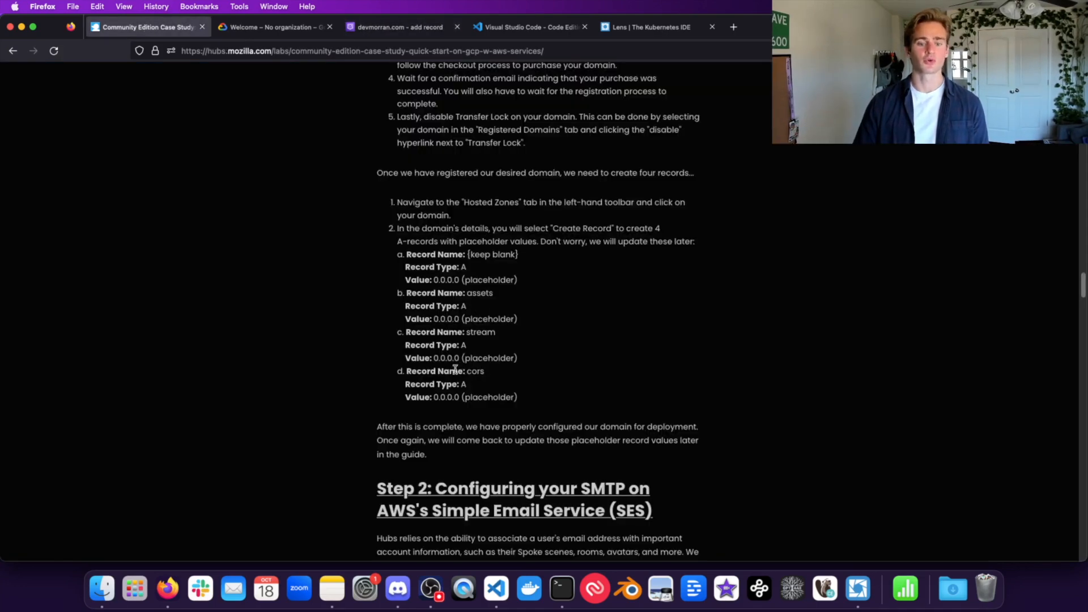
pyautogui.click(381, 34)
pyautogui.write('cors')
pyautogui.click(216, 339)
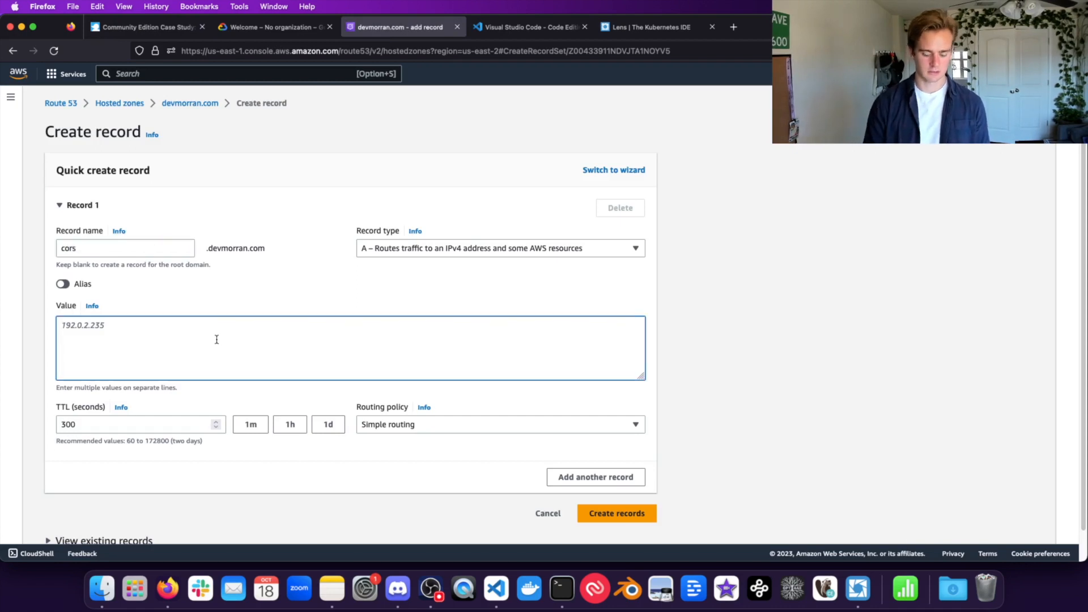
pyautogui.write('0.0.0.0')
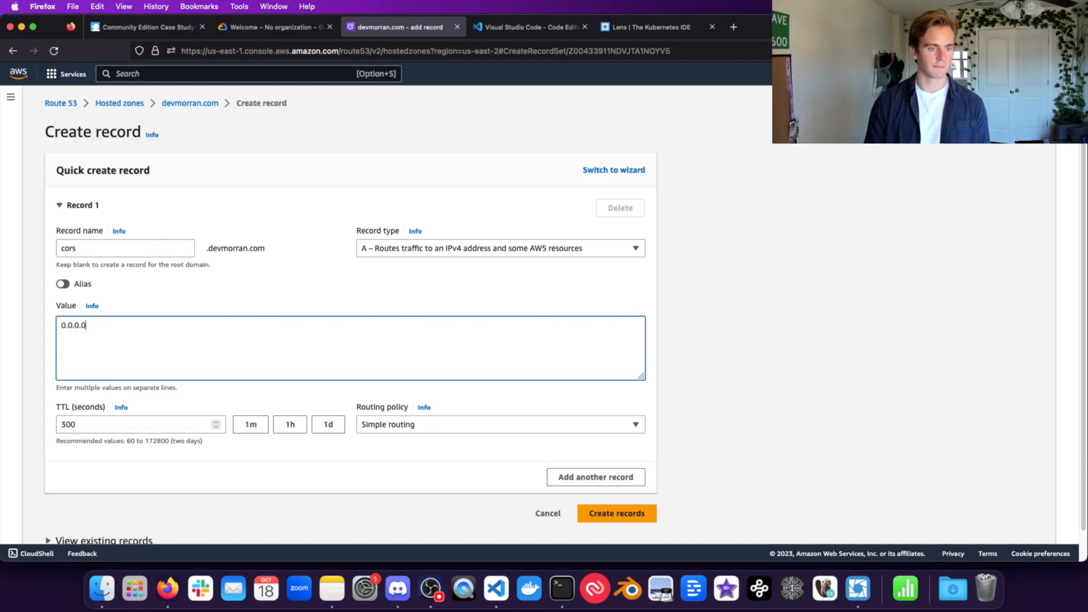
pyautogui.click(617, 513)
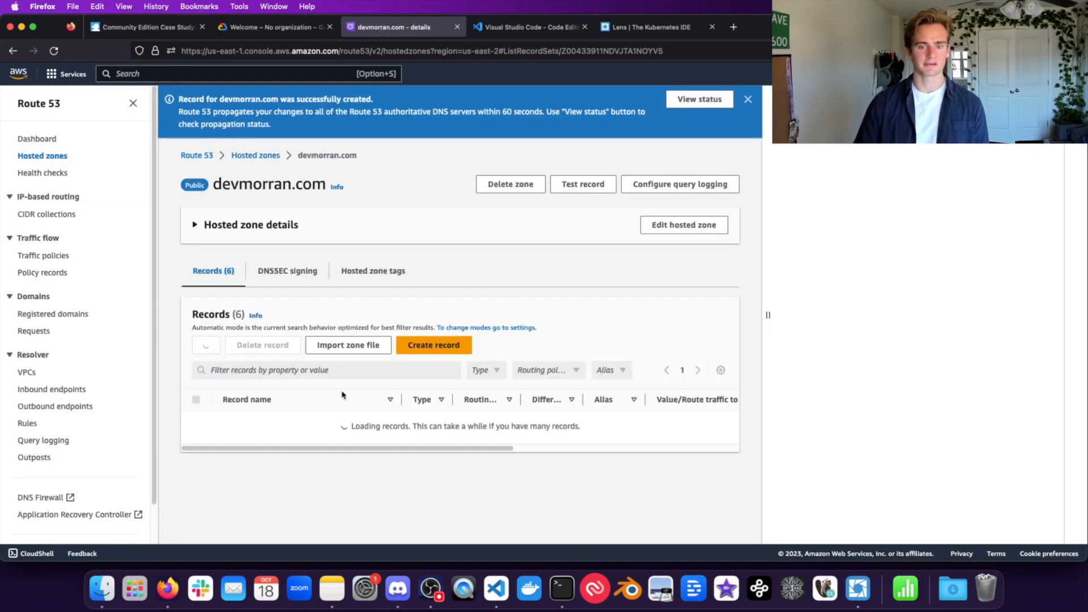
pyautogui.scroll(-3, 335, 394)
pyautogui.scroll(2, 335, 393)
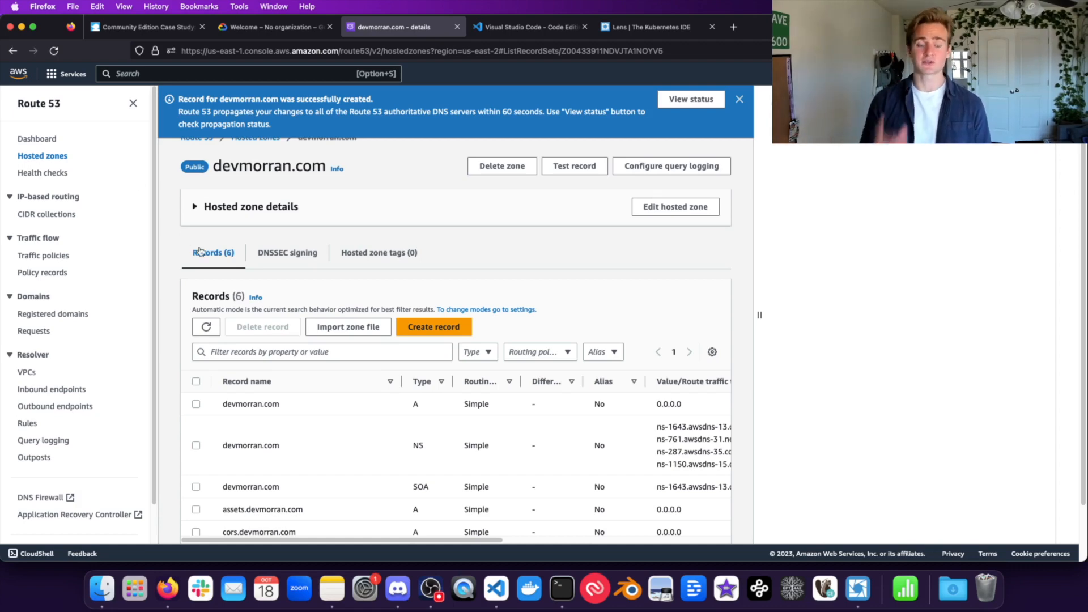
pyautogui.scroll(-2, 301, 331)
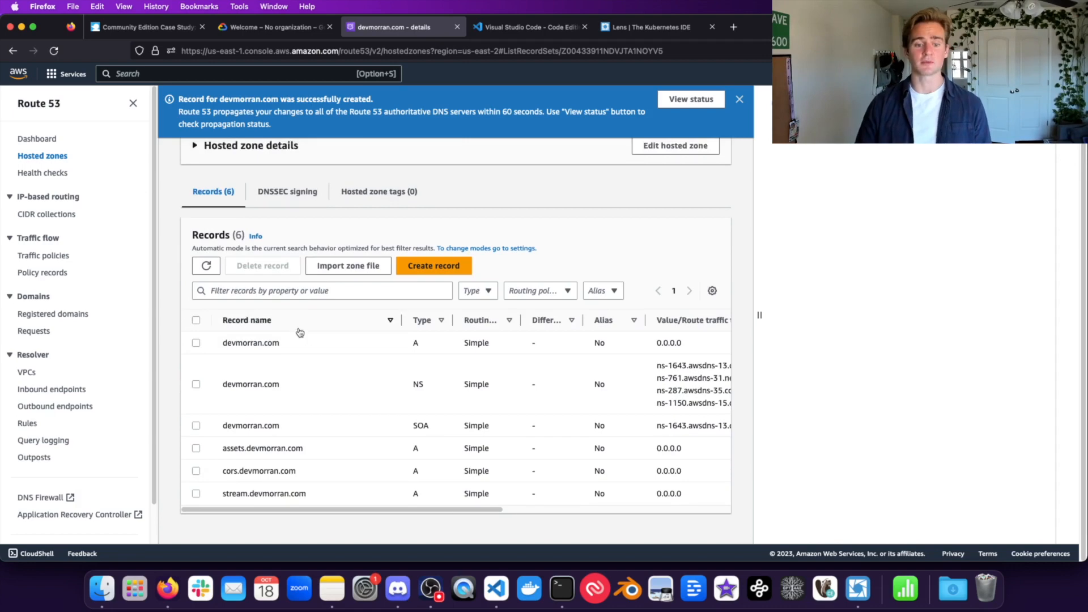
# Step: Read the guide's SES step, then switch to the Amazon SES account dashboard
pyautogui.click(128, 26)
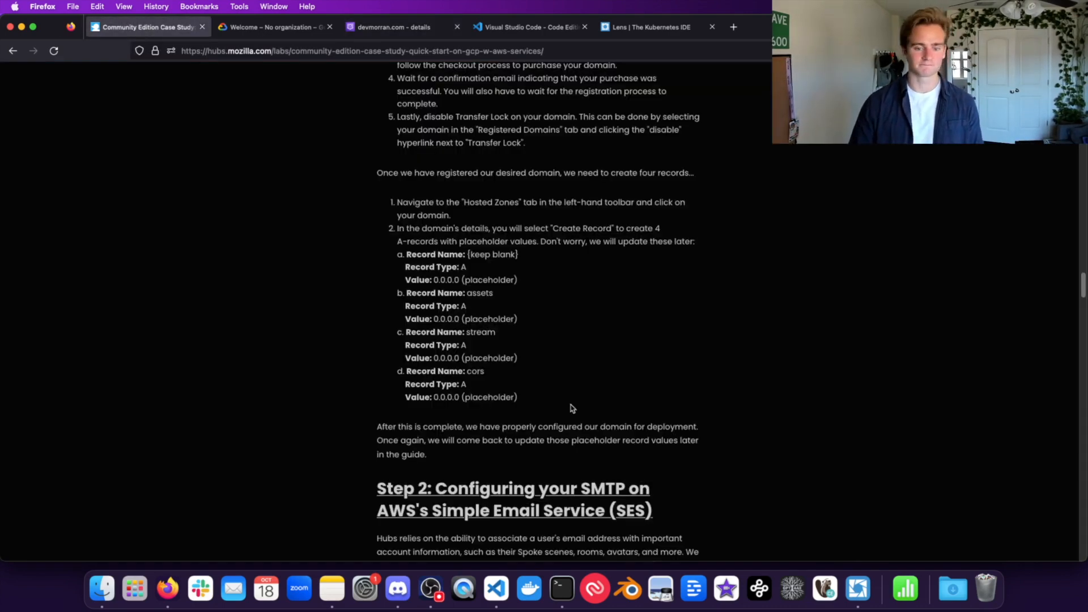
pyautogui.scroll(-7, 572, 408)
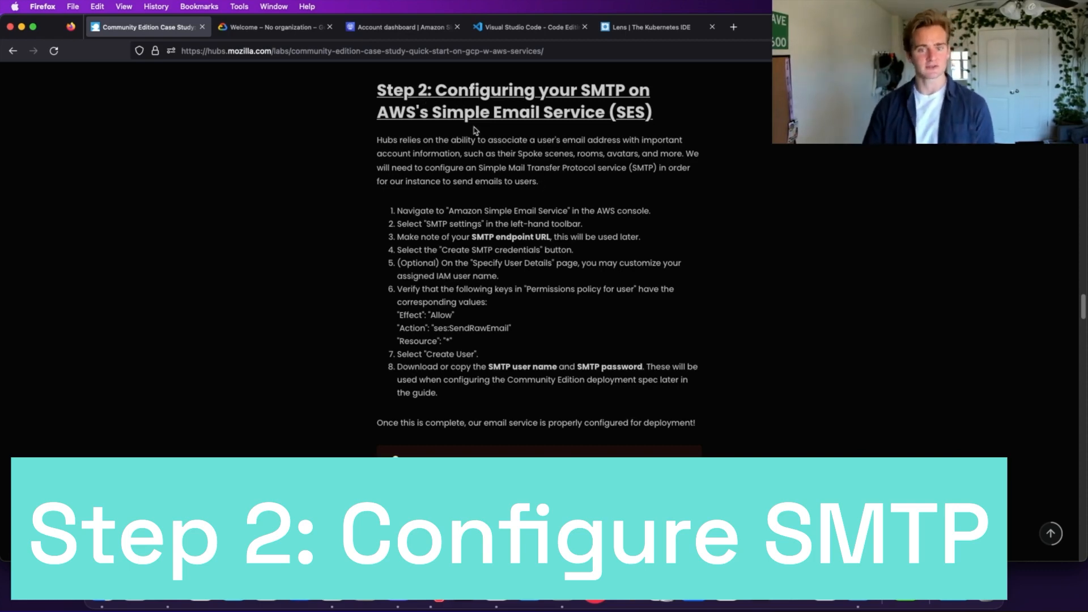
pyautogui.click(396, 27)
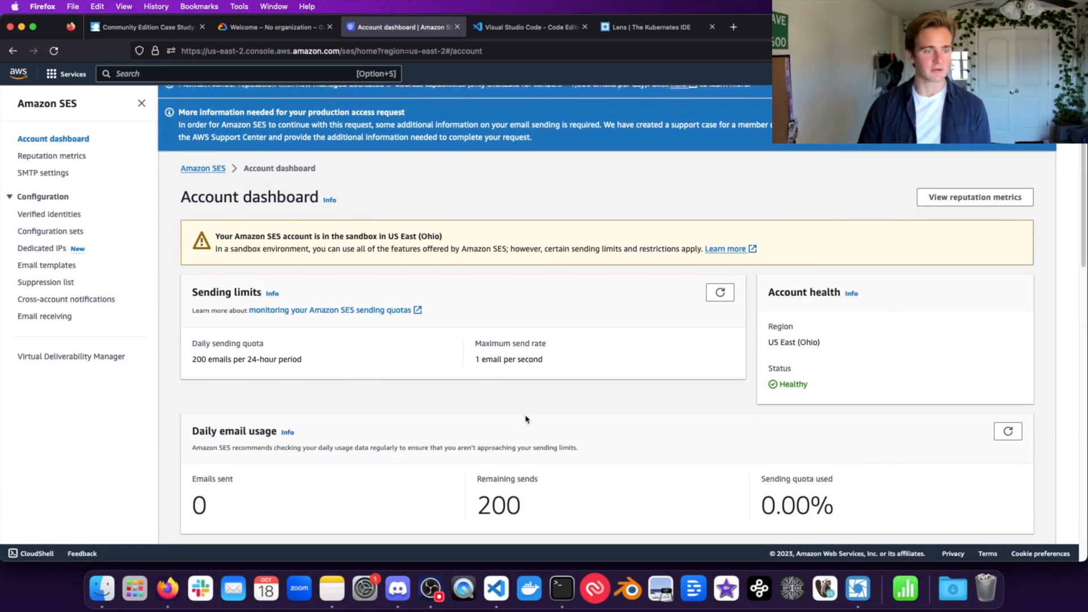
# Step: On SMTP settings, select the endpoint email-smtp.us-east-2.amazonaws.com
pyautogui.click(53, 174)
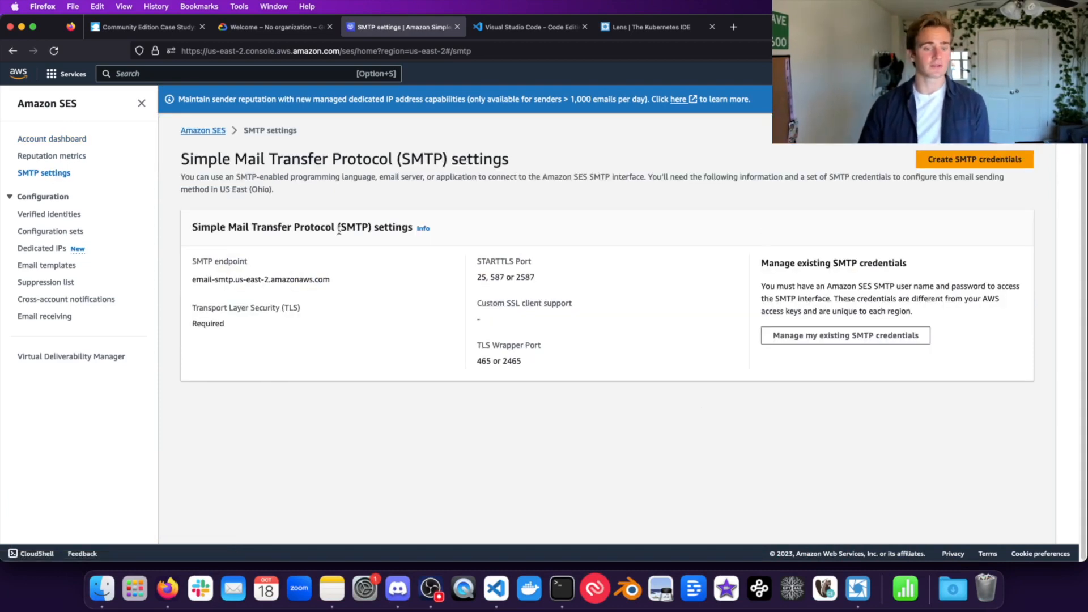
pyautogui.moveTo(340, 281); pyautogui.dragTo(238, 278)
pyautogui.click(206, 287)
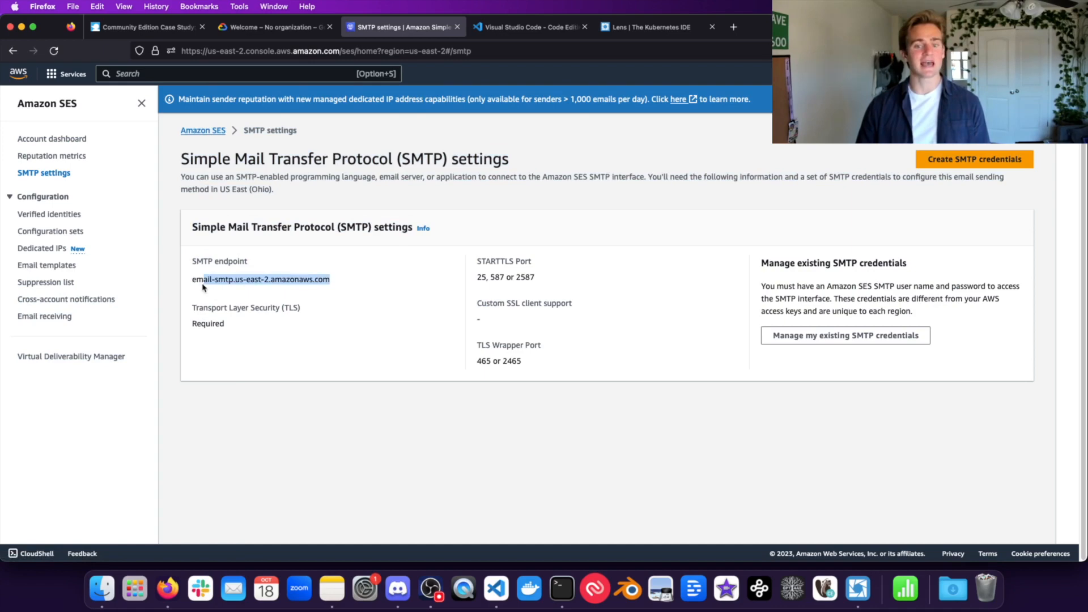
pyautogui.tripleClick(207, 282)
pyautogui.doubleClick(248, 277)
pyautogui.tripleClick(250, 278)
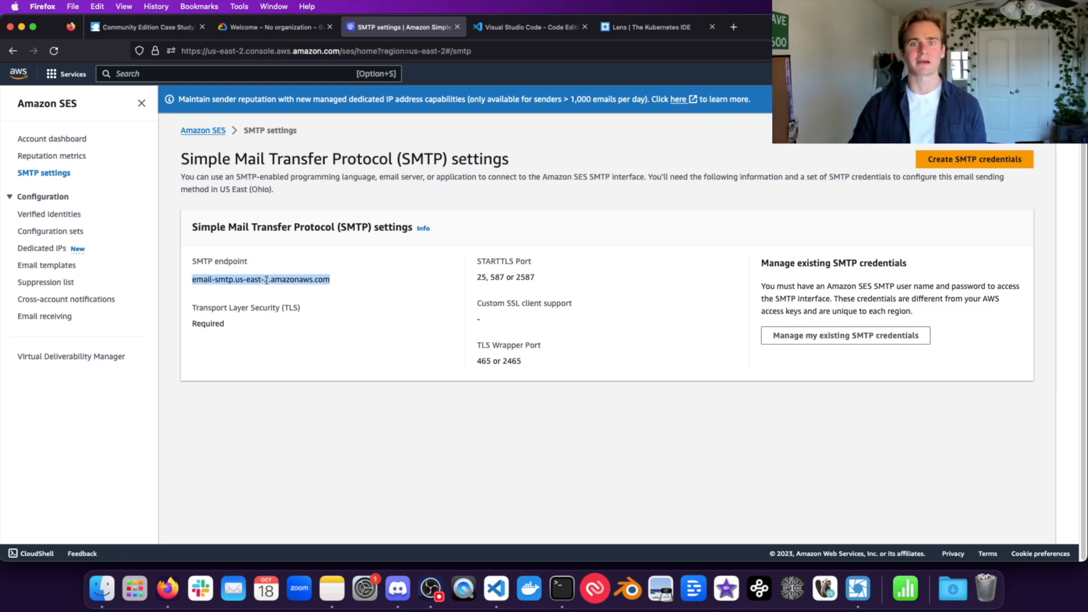
pyautogui.click(277, 304)
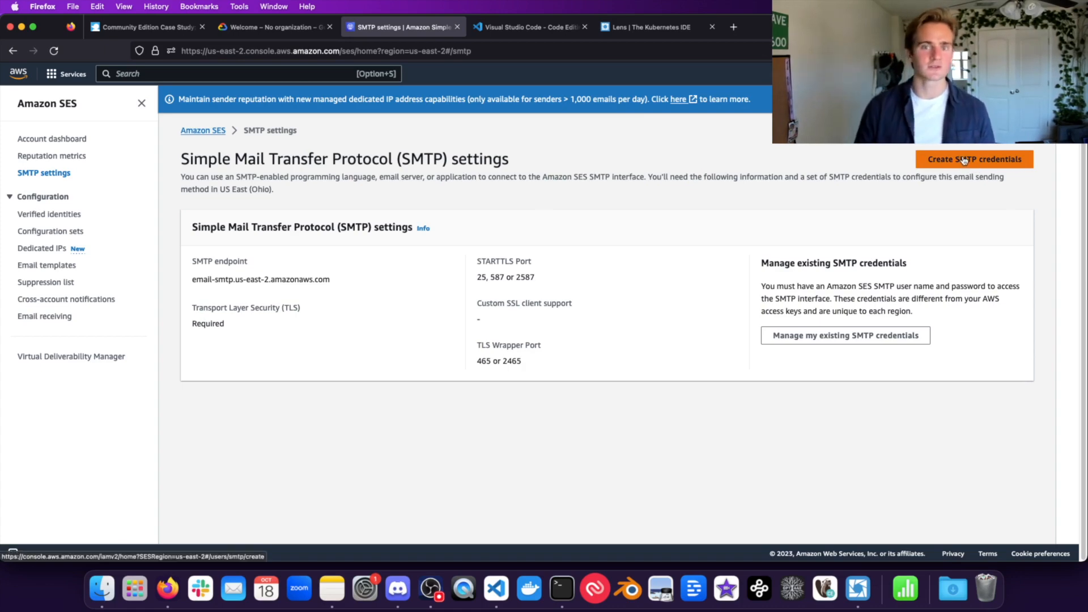
# Step: Create the SES SMTP IAM user after reviewing its ses:SendRawEmail Allow policy
pyautogui.click(998, 161)
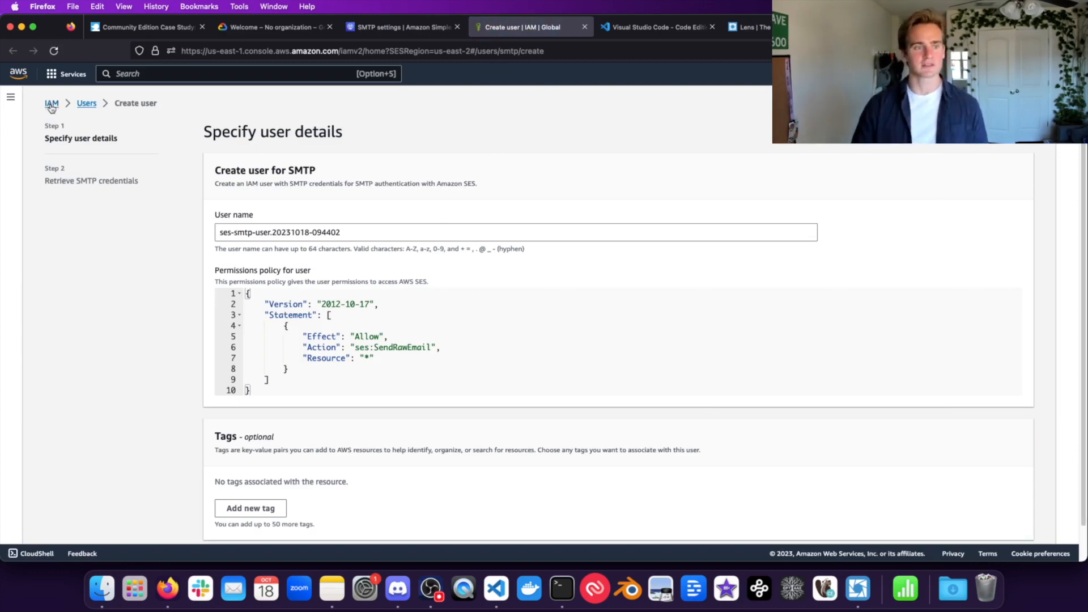
pyautogui.scroll(-1, 234, 186)
pyautogui.scroll(-2, 234, 185)
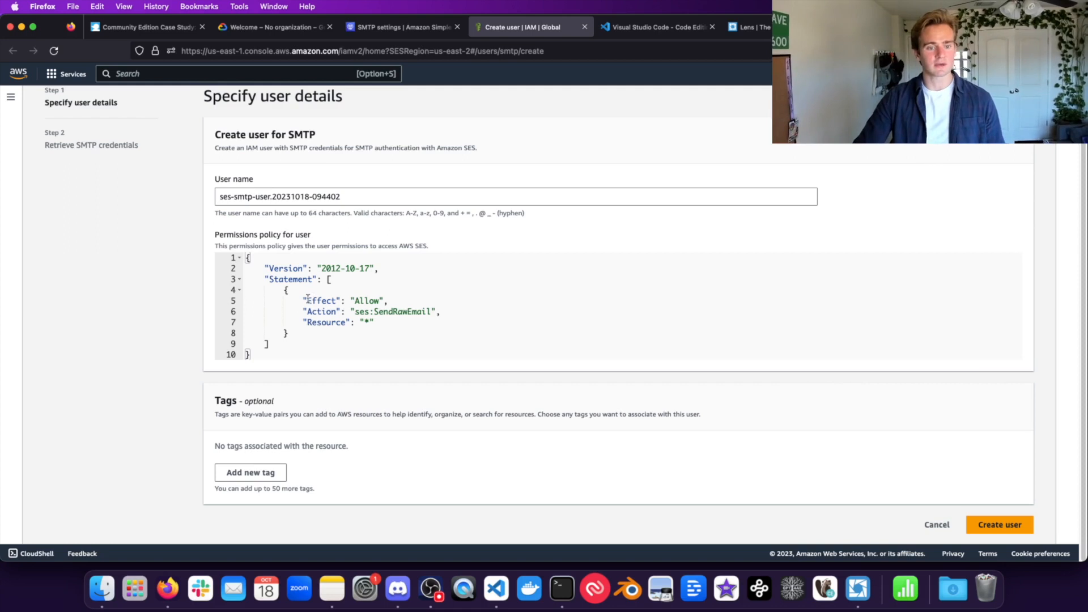
pyautogui.moveTo(302, 301); pyautogui.dragTo(383, 323)
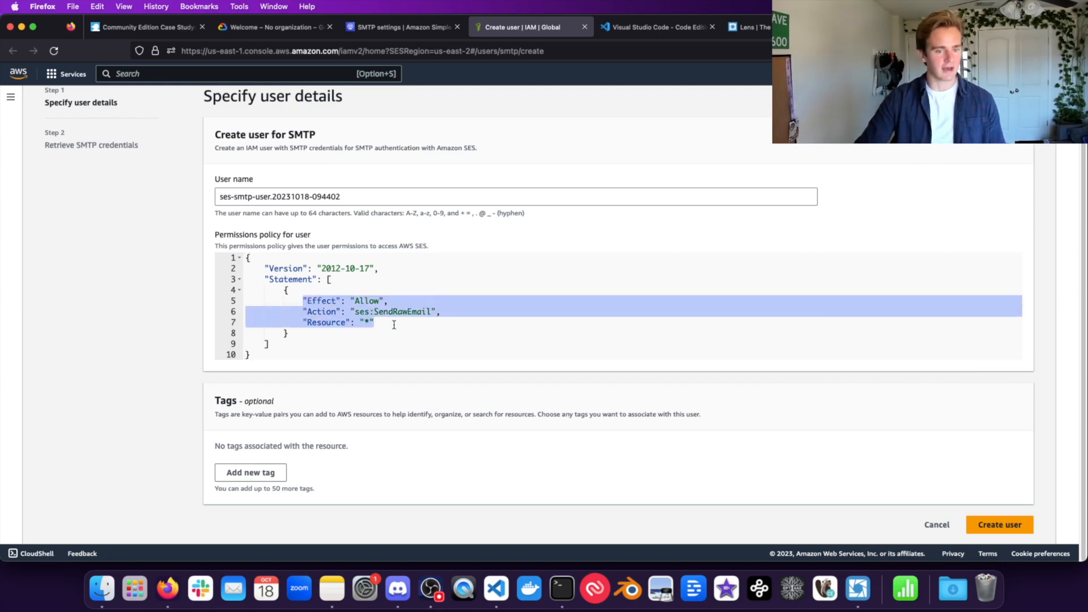
pyautogui.doubleClick(354, 296)
pyautogui.click(379, 297)
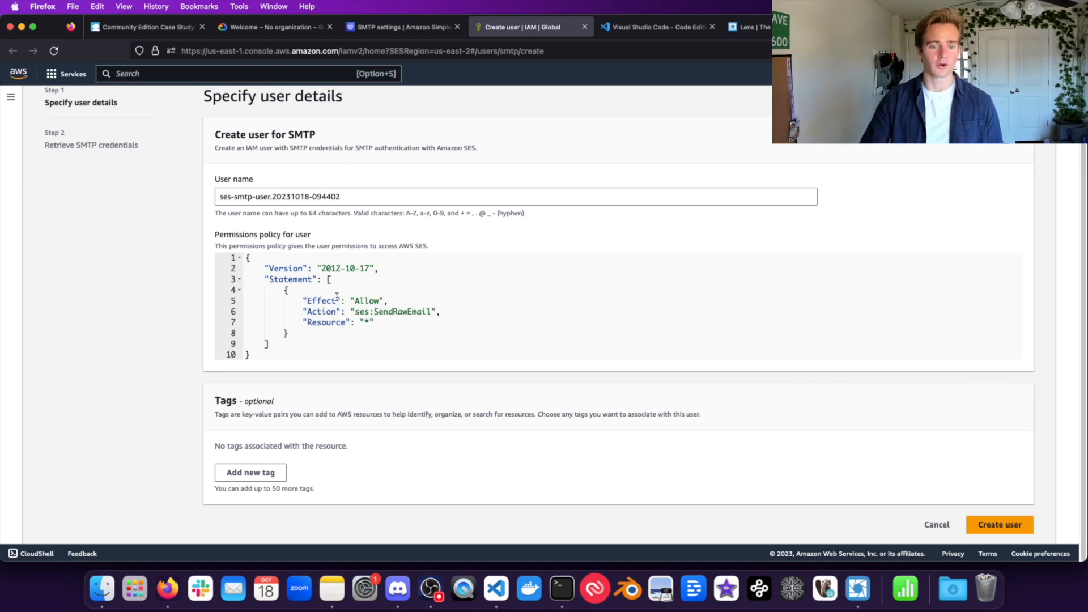
pyautogui.click(1026, 534)
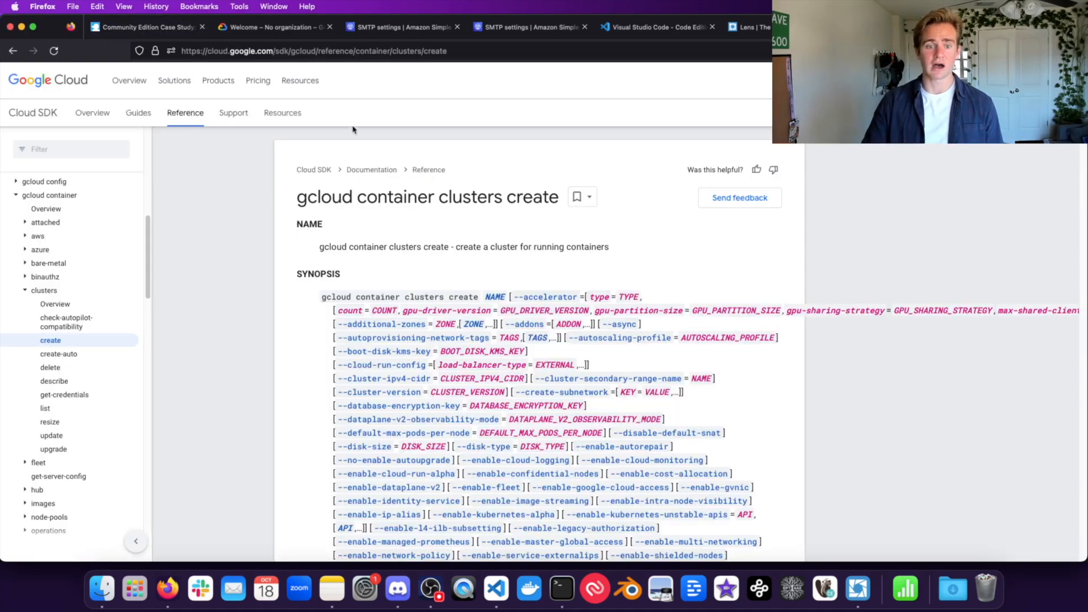
# Step: Skim the gcloud container clusters create flags, then select the guide's gcloud auth login command
pyautogui.scroll(-3, 723, 423)
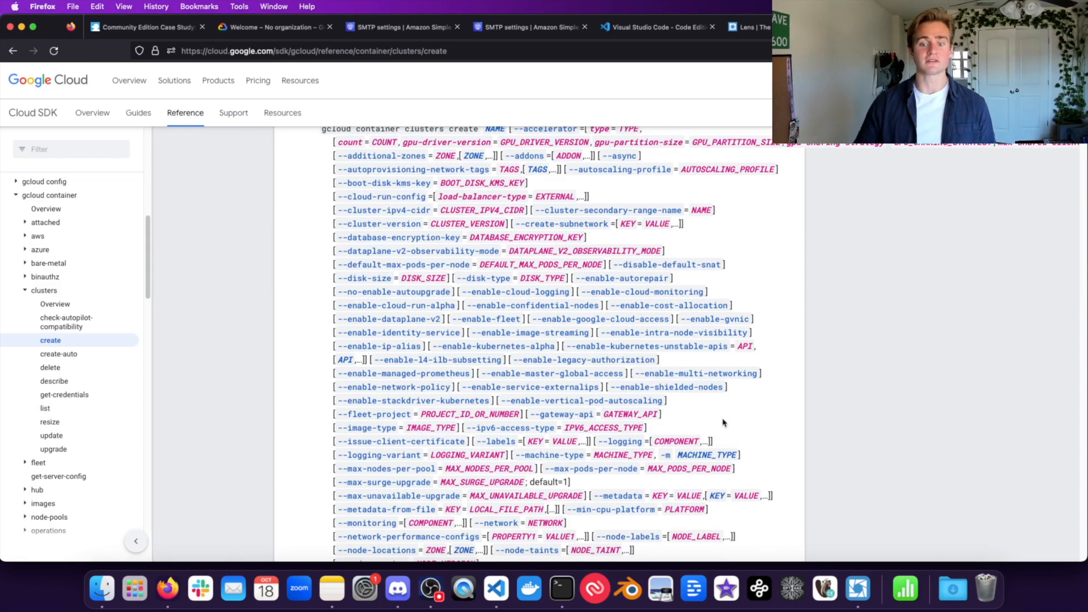
pyautogui.moveTo(687, 416); pyautogui.dragTo(500, 344)
pyautogui.click(772, 235)
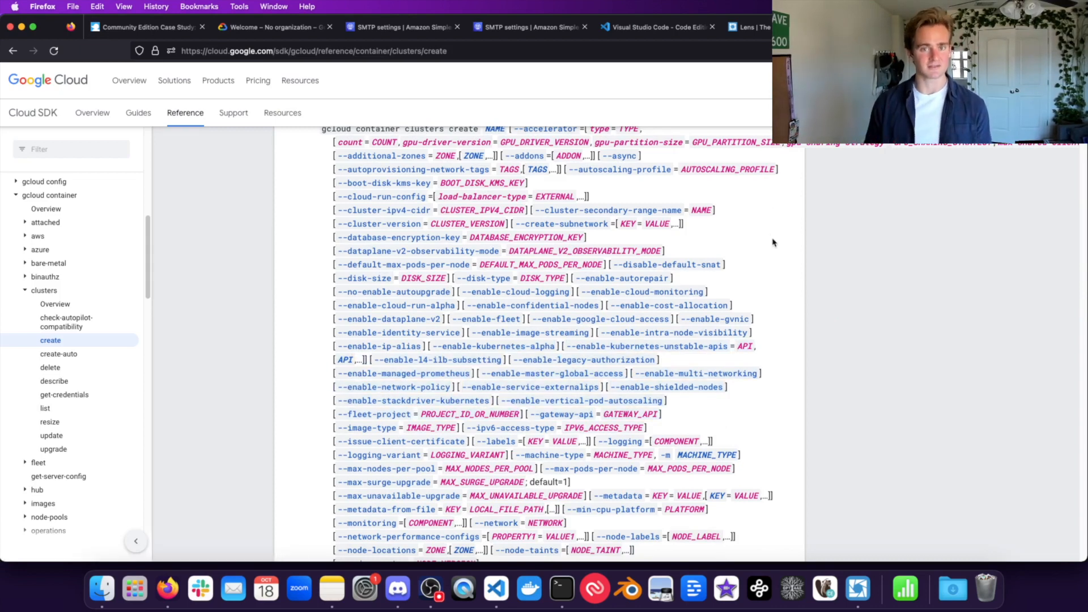
pyautogui.scroll(3, 606, 276)
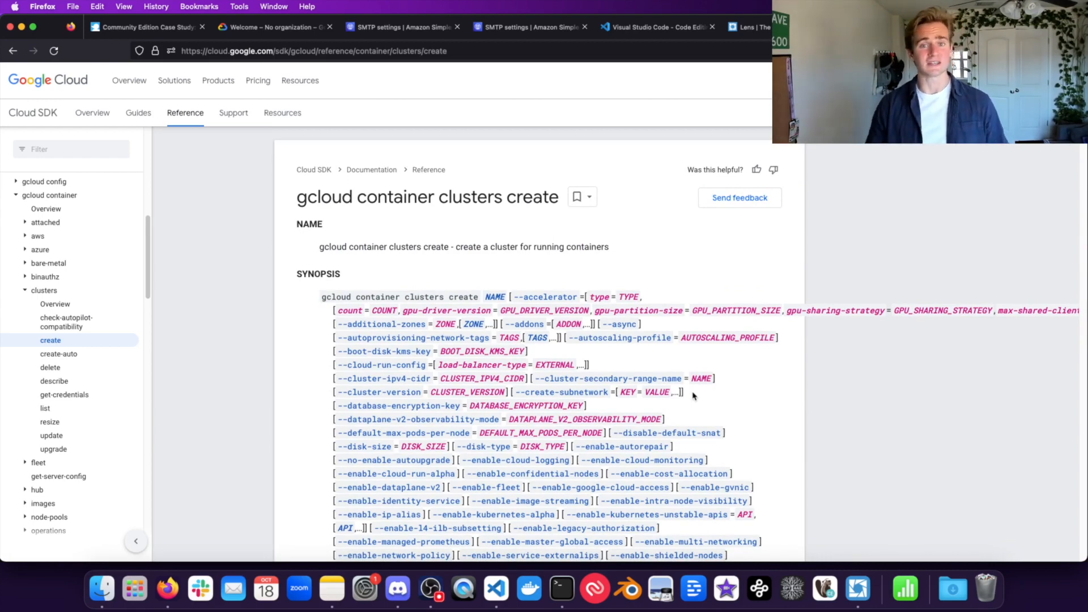
pyautogui.moveTo(616, 366); pyautogui.dragTo(538, 312)
pyautogui.click(598, 256)
pyautogui.click(179, 26)
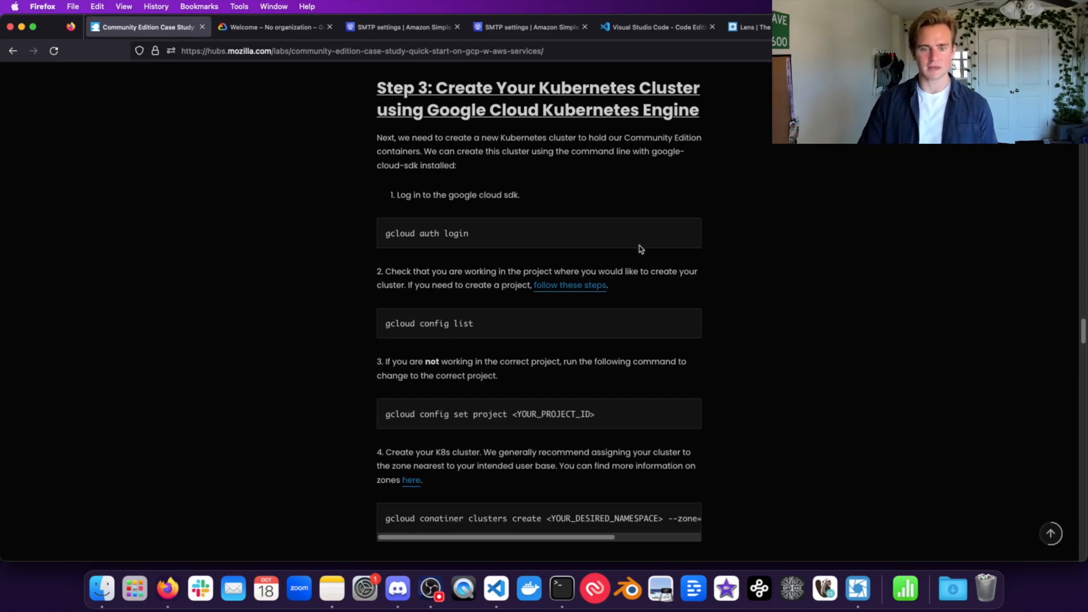
pyautogui.tripleClick(464, 235)
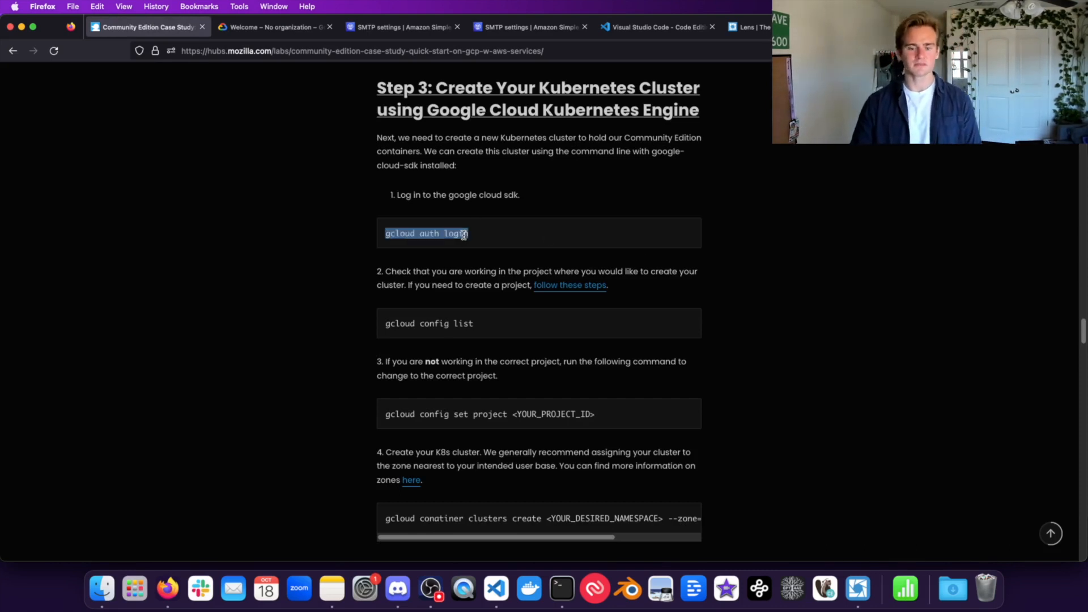
# Step: Run gcloud auth login and allow Google Cloud SDK access for the chosen Google account
pyautogui.click(562, 588)
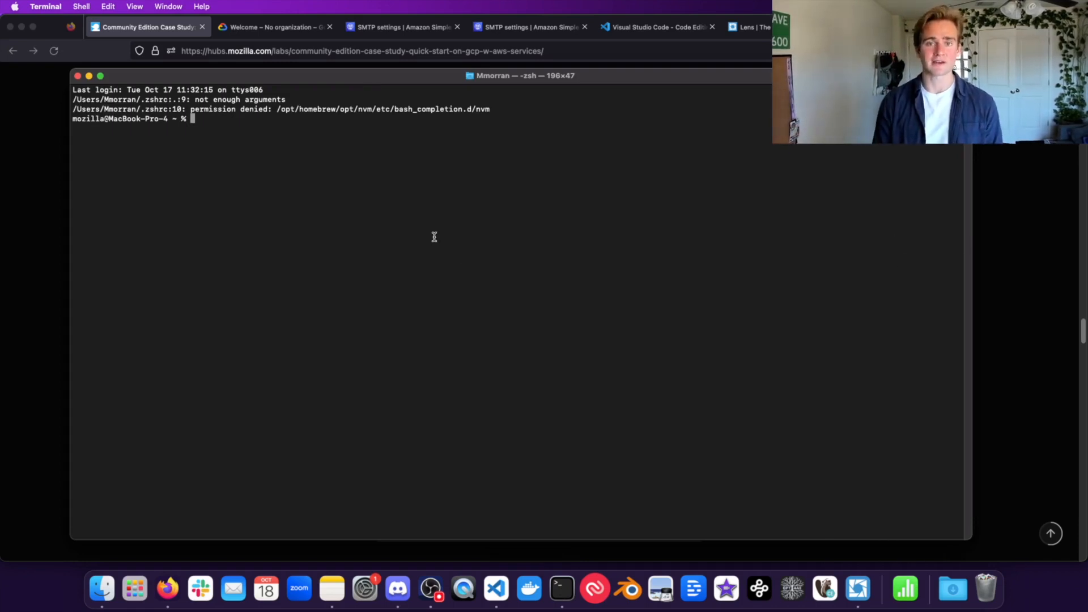
pyautogui.write('gcloud auth lo')
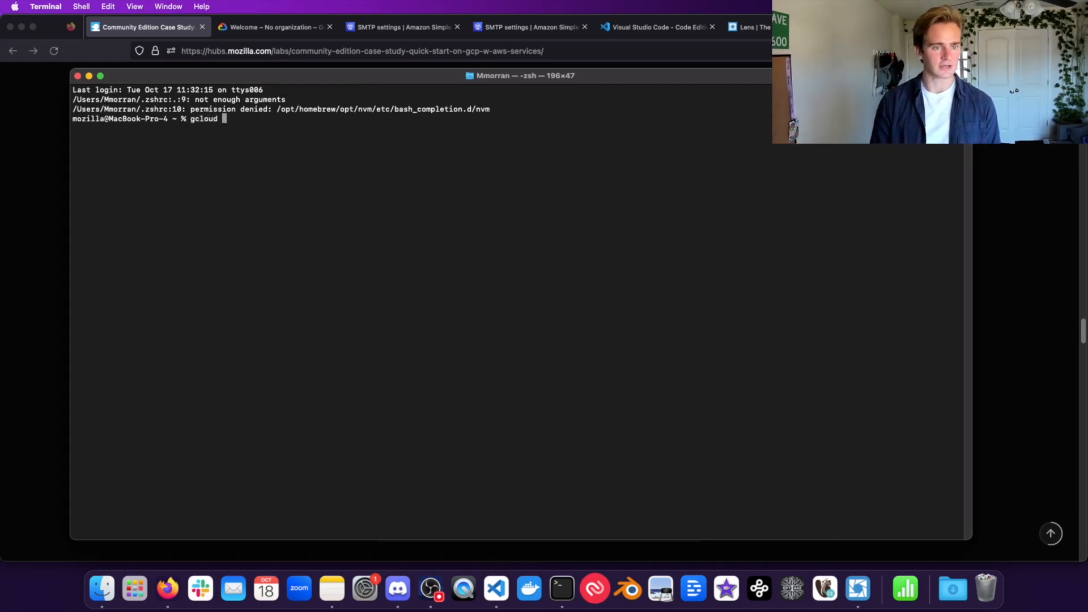
pyautogui.write('gin')
pyautogui.press('Return')
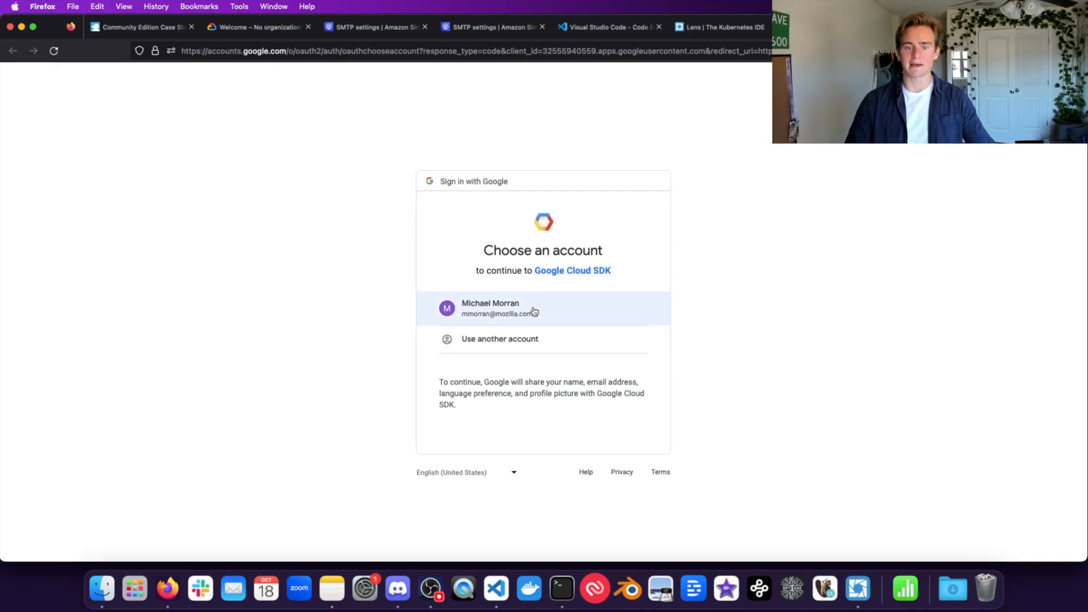
pyautogui.click(534, 311)
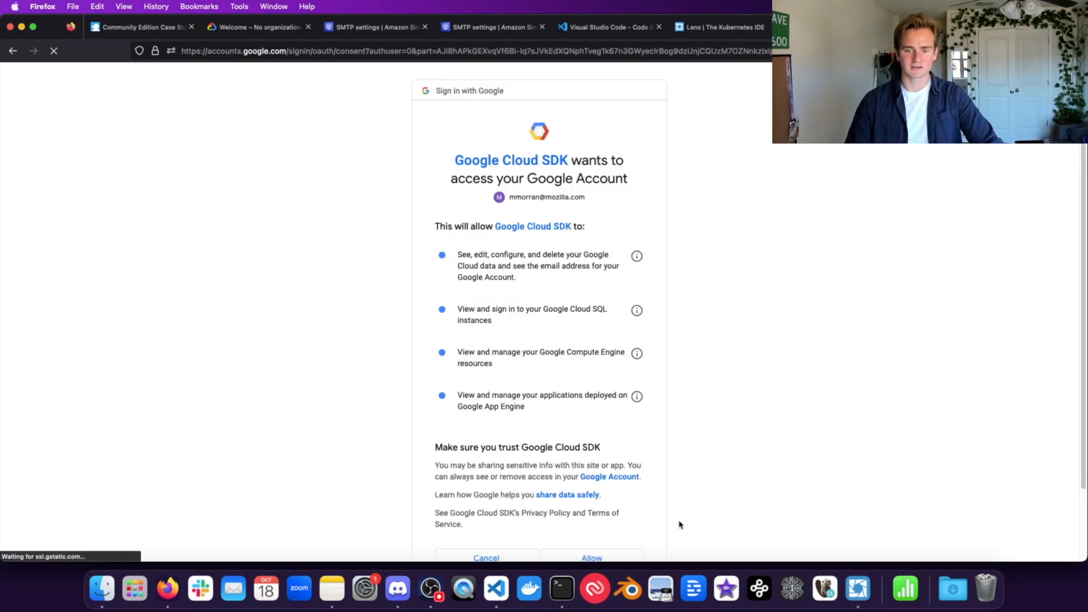
pyautogui.scroll(-2, 561, 527)
pyautogui.click(572, 493)
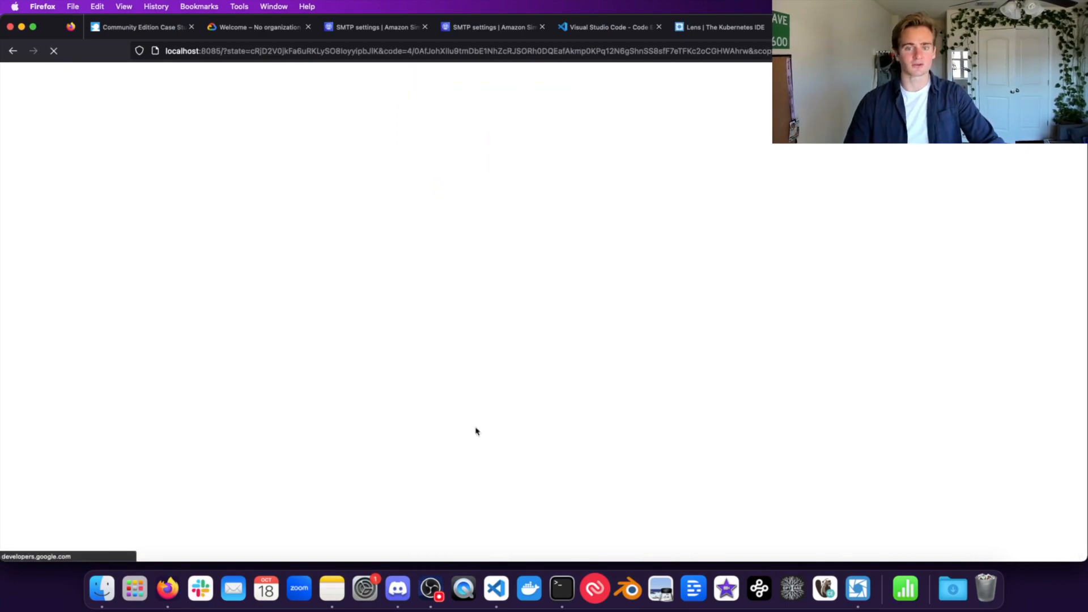
pyautogui.click(569, 606)
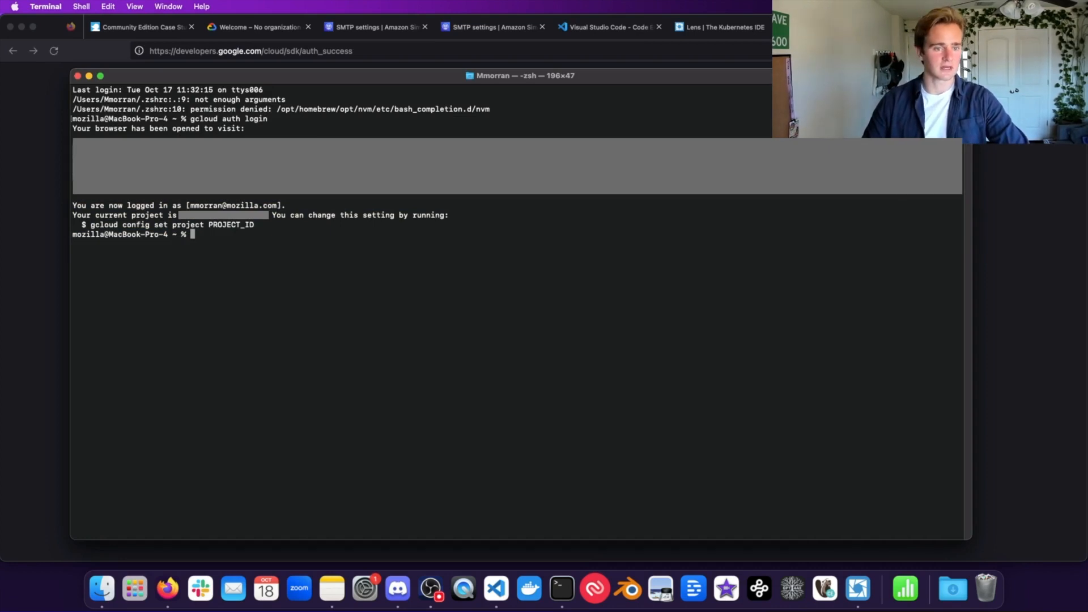
pyautogui.click(169, 36)
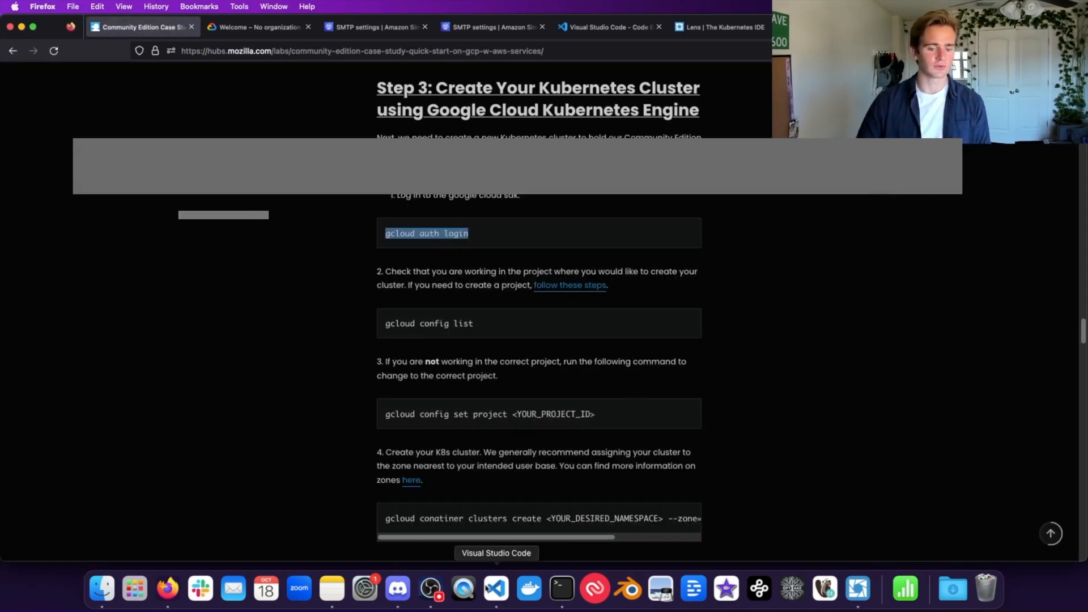
pyautogui.click(562, 589)
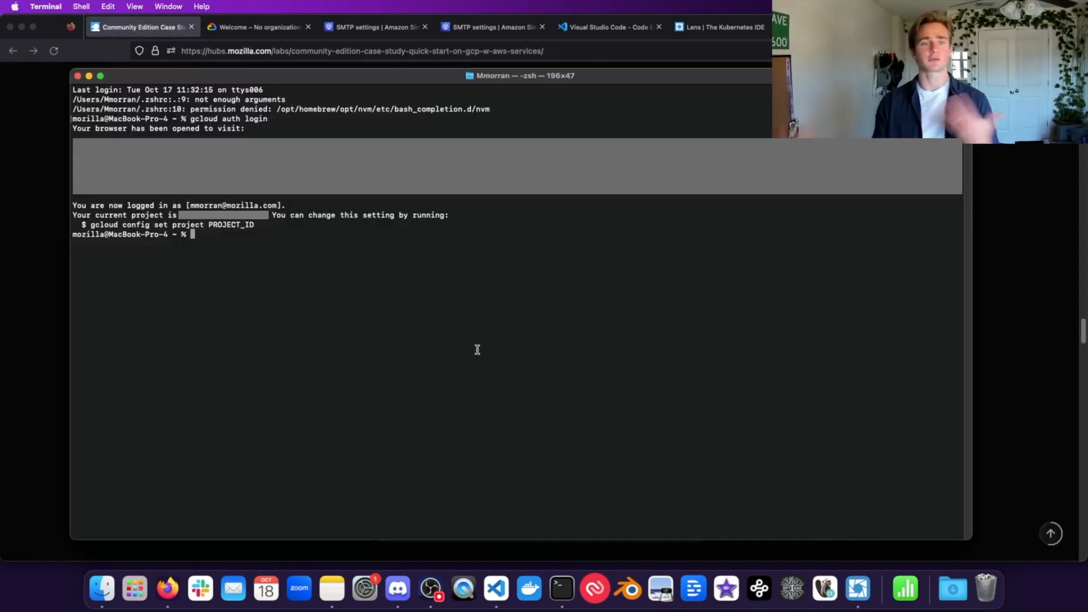
# Step: Glance at the Google Cloud welcome page, then go back to the Community Edition guide
pyautogui.click(255, 27)
pyautogui.click(255, 27)
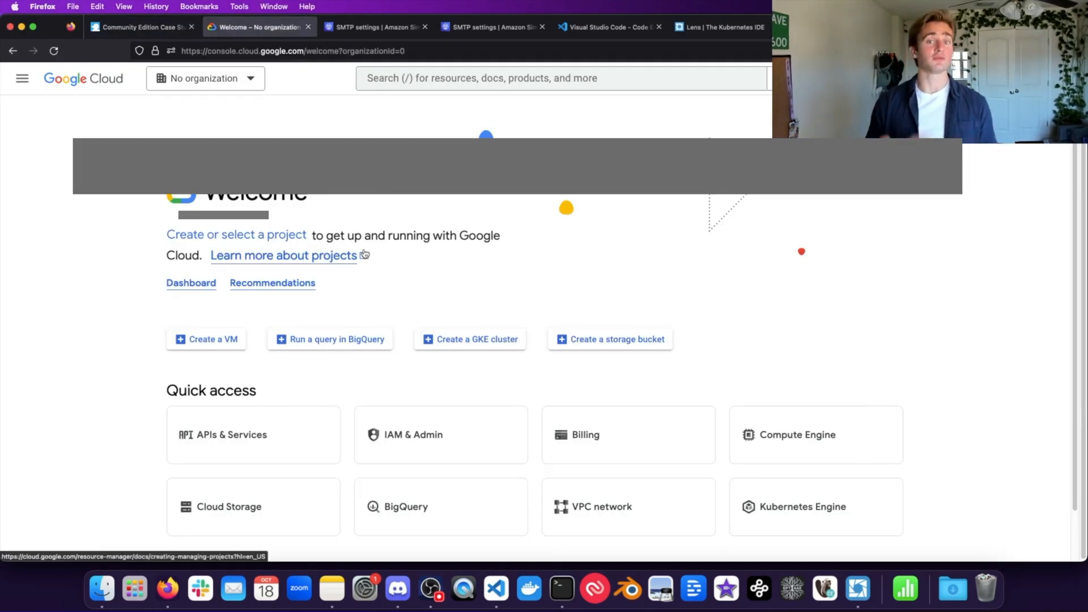
pyautogui.click(137, 27)
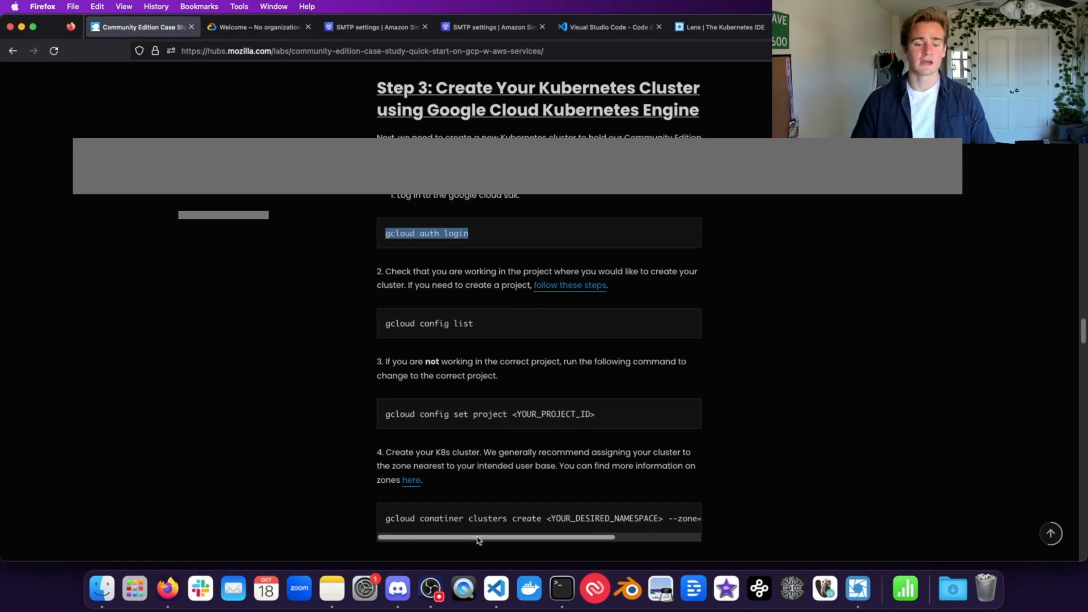
# Step: Run gcloud config list and check its disable_usage_reporting and project lines
pyautogui.click(560, 589)
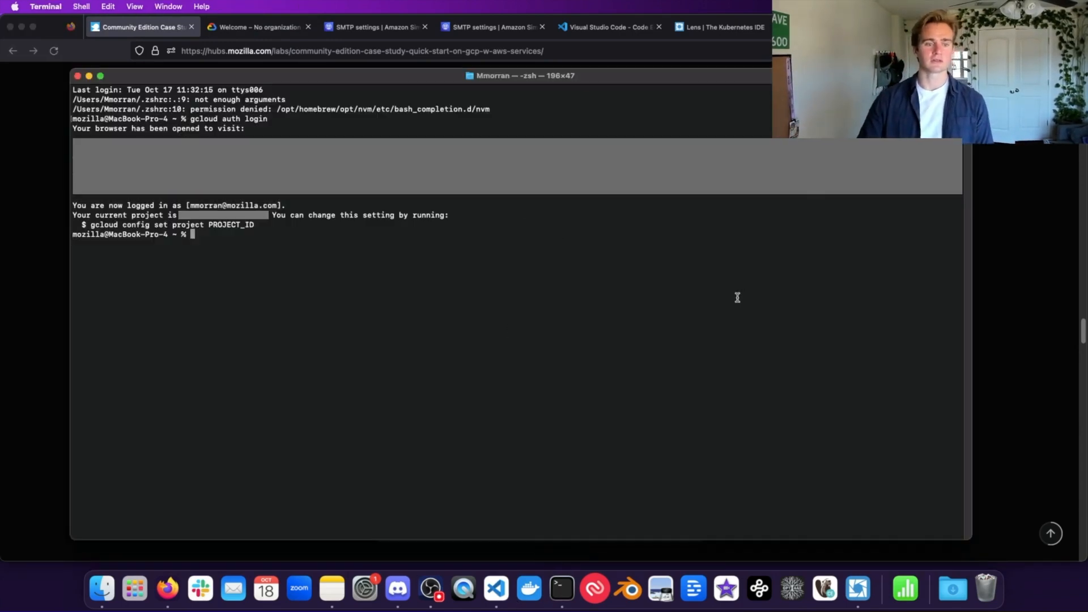
pyautogui.write('gcloud configli')
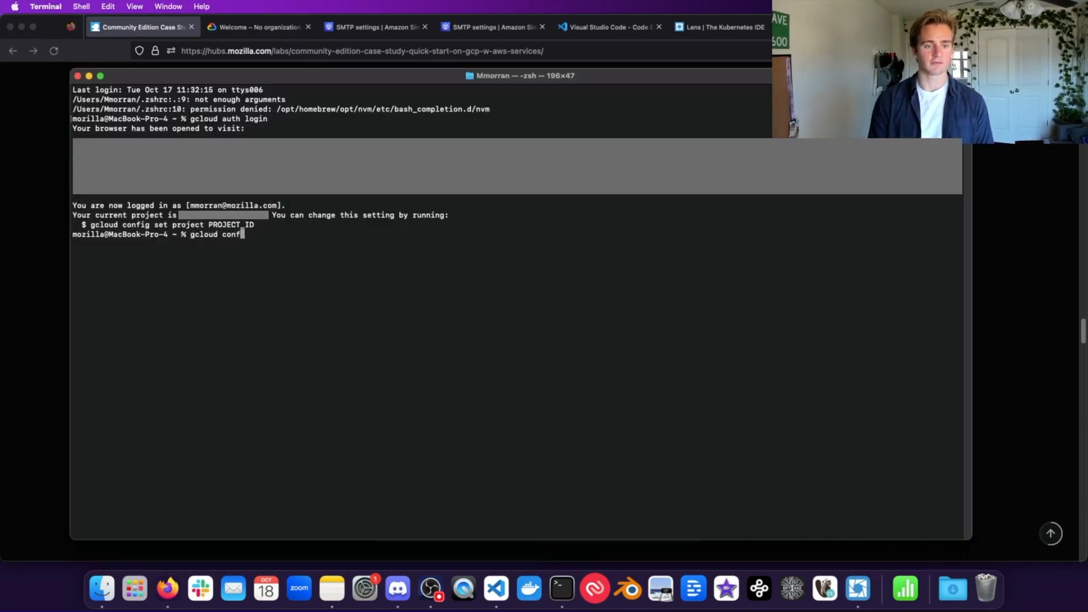
pyautogui.press('BackSpace')
pyautogui.press('BackSpace')
pyautogui.write('list')
pyautogui.press('Return')
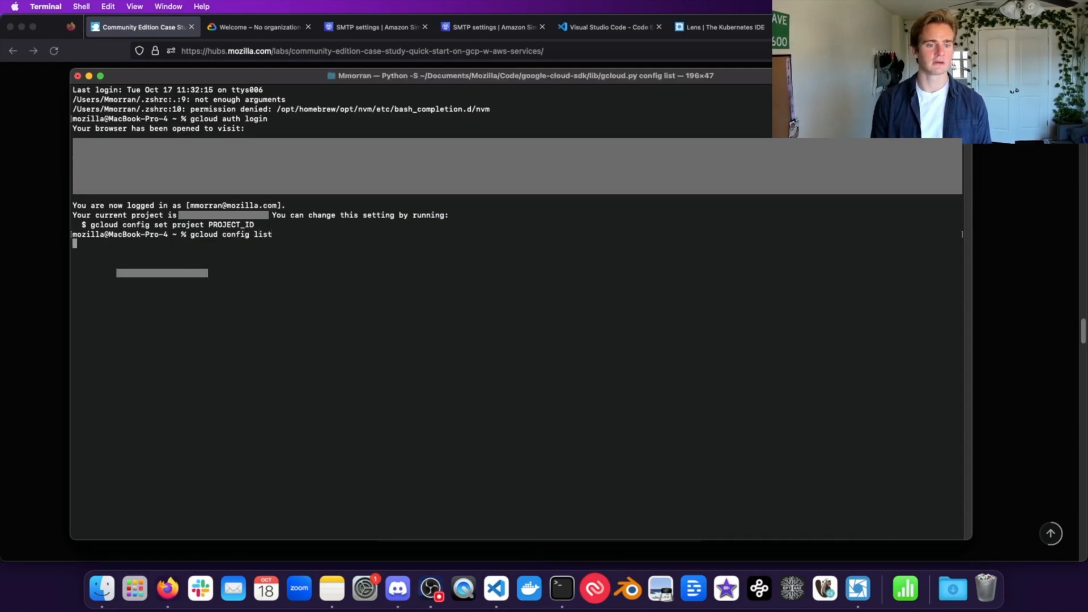
pyautogui.tripleClick(126, 265)
pyautogui.tripleClick(105, 273)
pyautogui.click(156, 272)
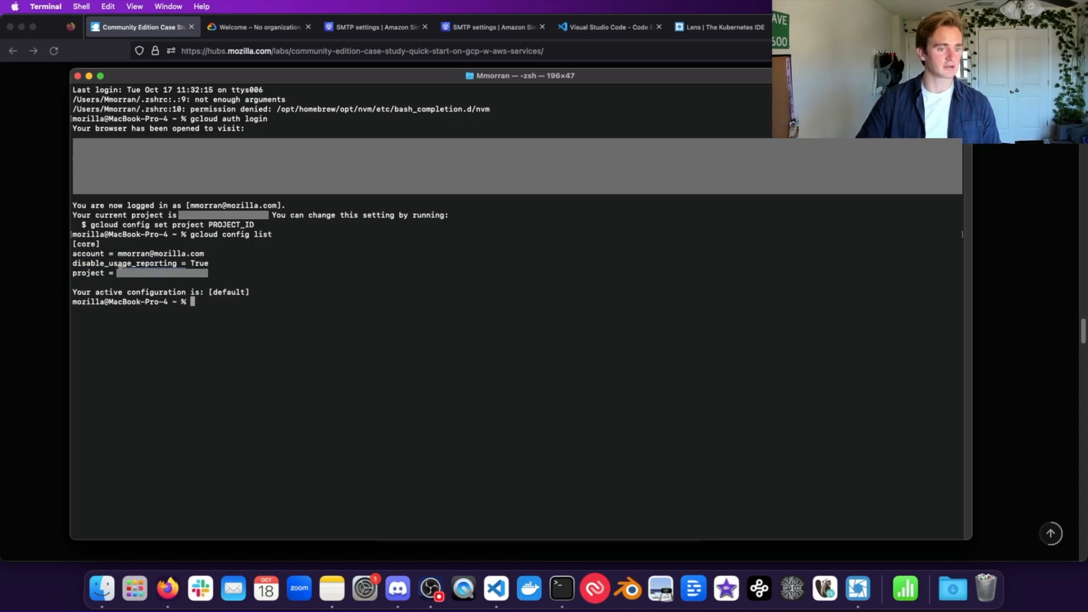
pyautogui.tripleClick(170, 272)
pyautogui.click(196, 267)
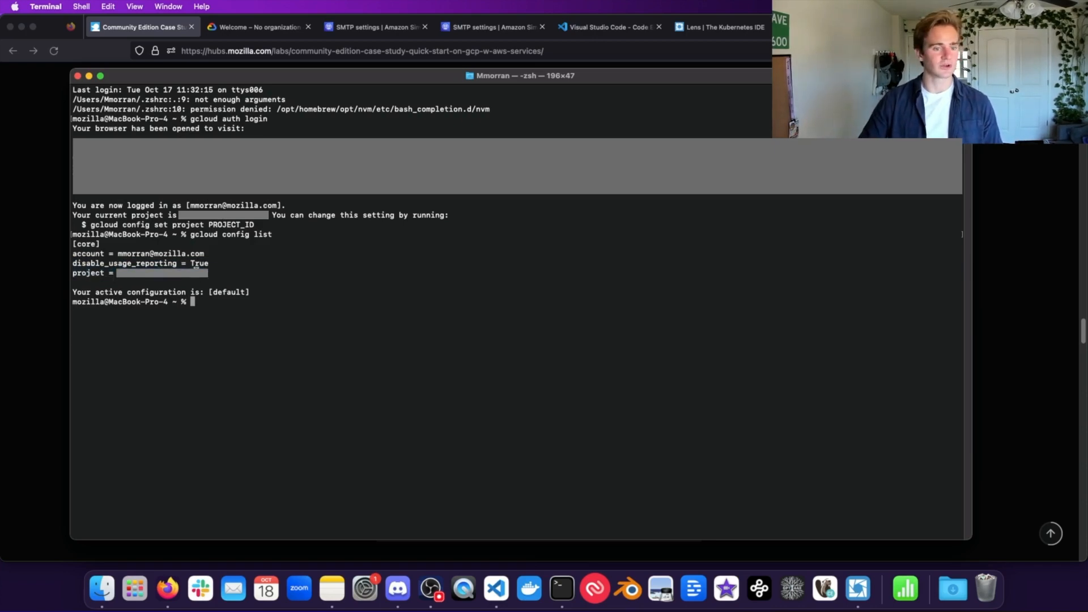
pyautogui.click(32, 318)
pyautogui.scroll(-3, 384, 422)
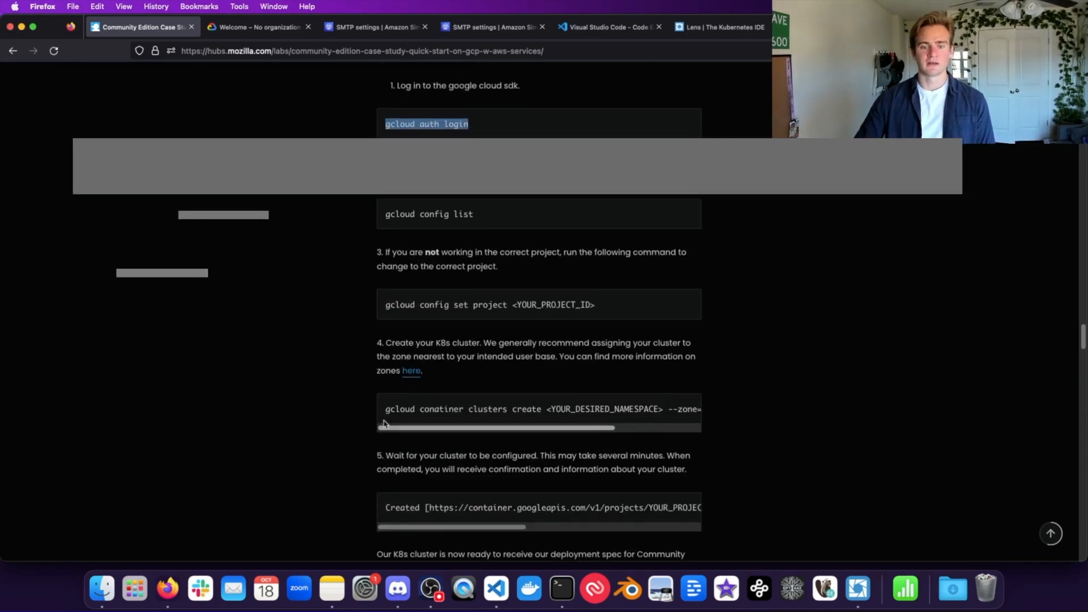
# Step: Type gcloud container clusters create hcce-mhm-tutorial in the terminal
pyautogui.scroll(-4, 462, 297)
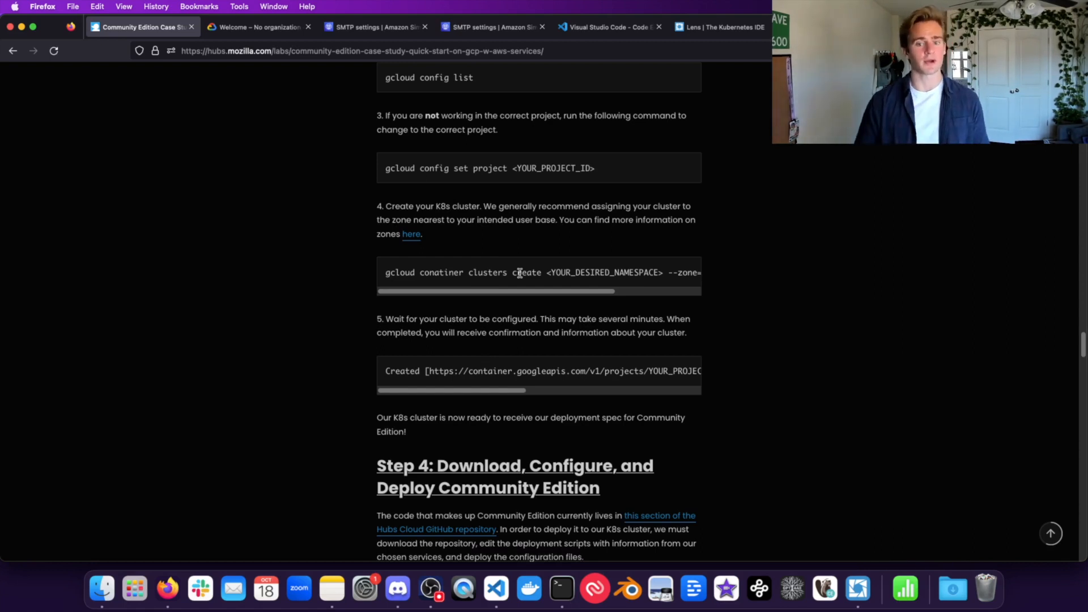
pyautogui.click(562, 594)
pyautogui.write('gcloud cont')
pyautogui.press('BackSpace')
pyautogui.press('BackSpace')
pyautogui.press('BackSpace')
pyautogui.press('BackSpace')
pyautogui.write('container clusters create')
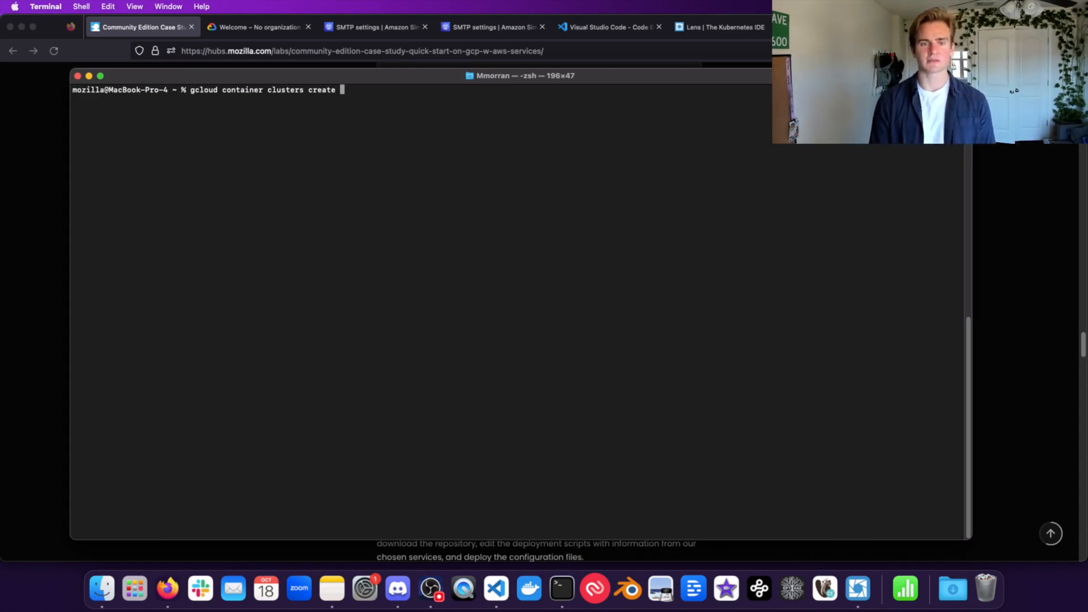
pyautogui.write('hcce')
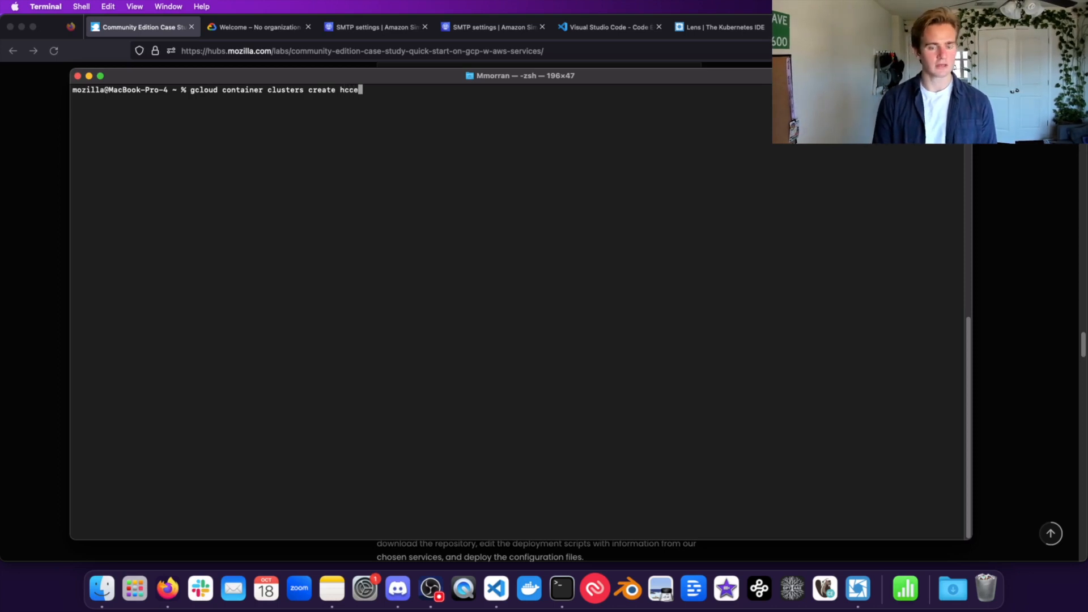
pyautogui.write('-m')
pyautogui.write('mhm')
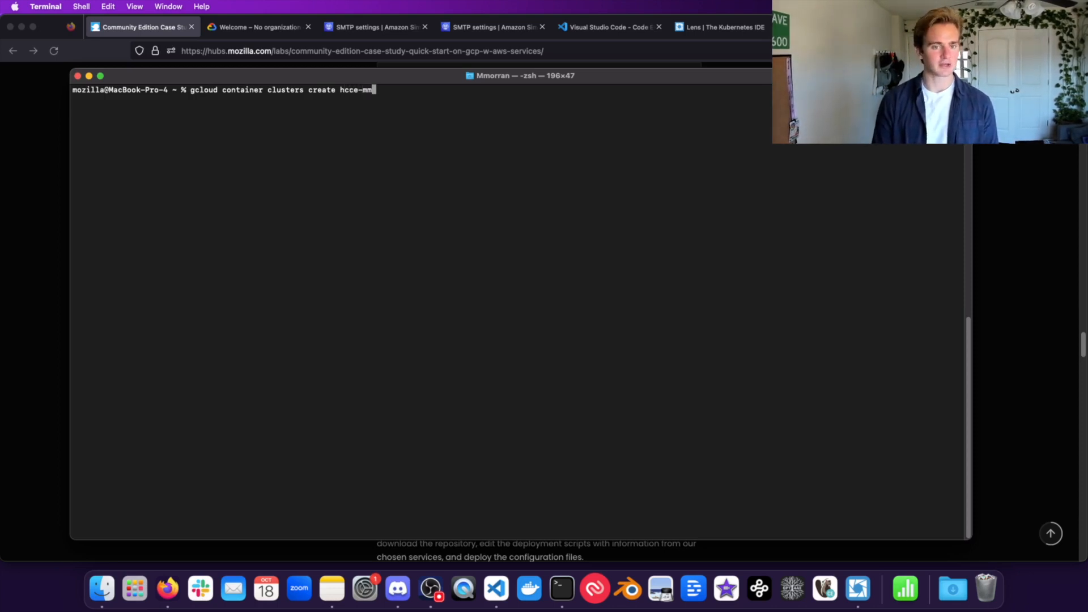
pyautogui.write('-tutor')
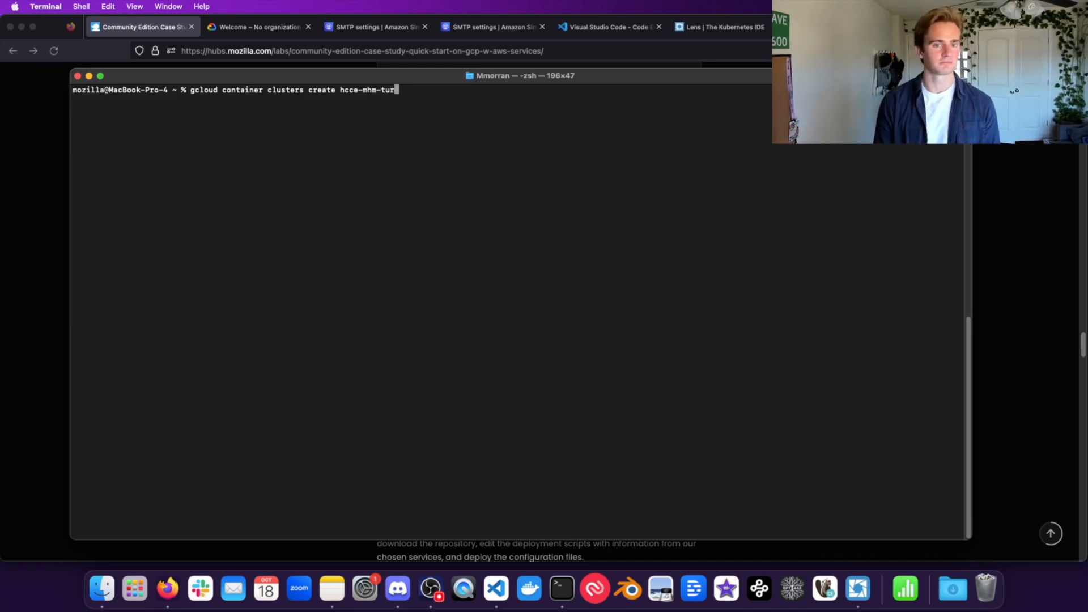
pyautogui.write('ial --')
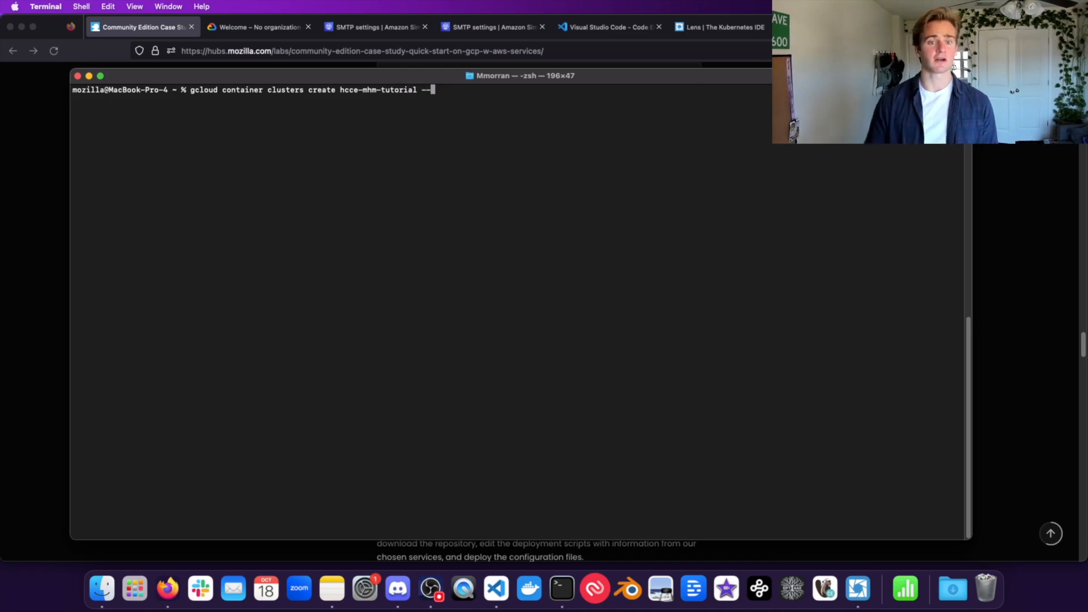
# Step: Add --zone=us-south1-a, using Google's Regions and zones page for the zone name
pyautogui.click(32, 337)
pyautogui.hscroll(4, 652, 274)
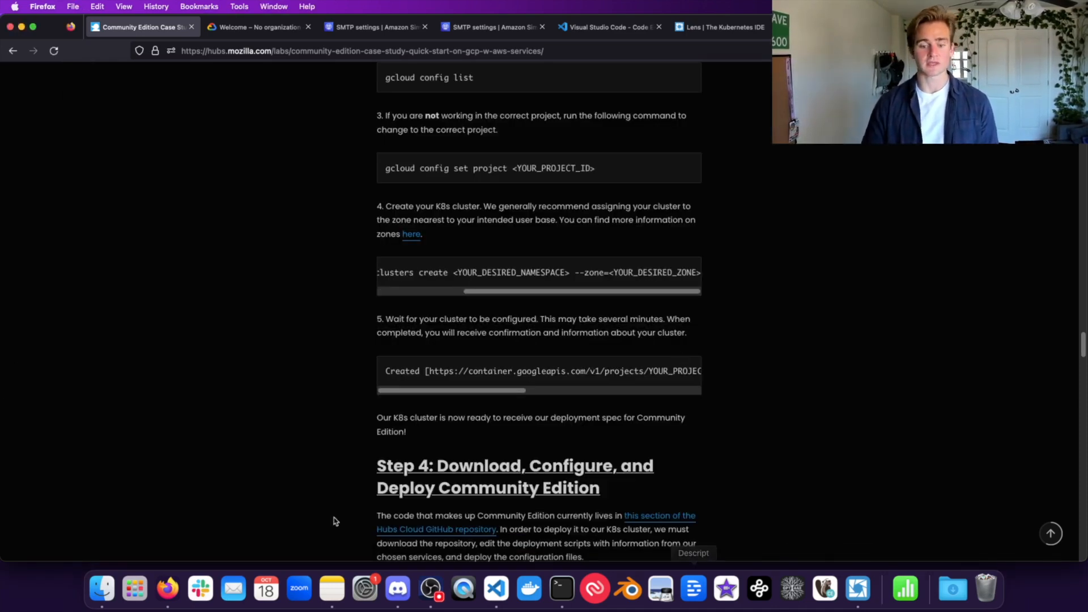
pyautogui.click(562, 589)
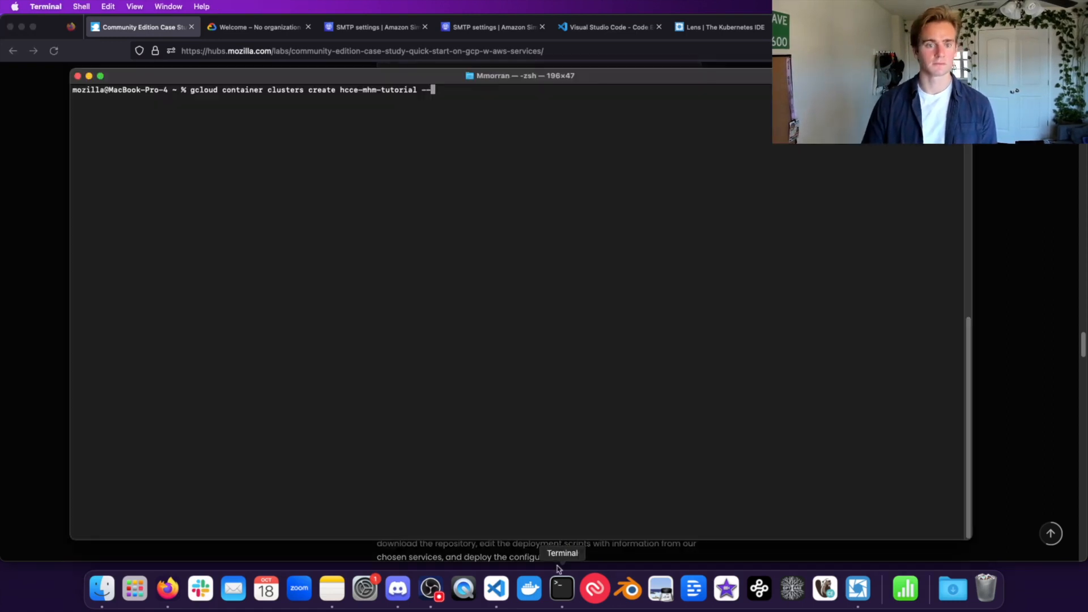
pyautogui.write('-zone=')
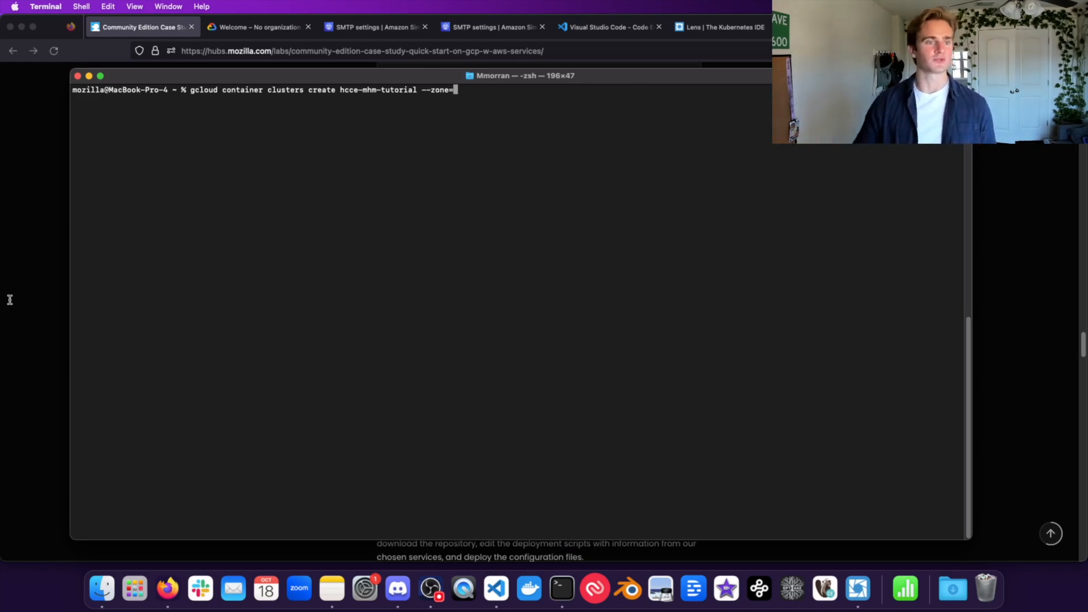
pyautogui.click(48, 297)
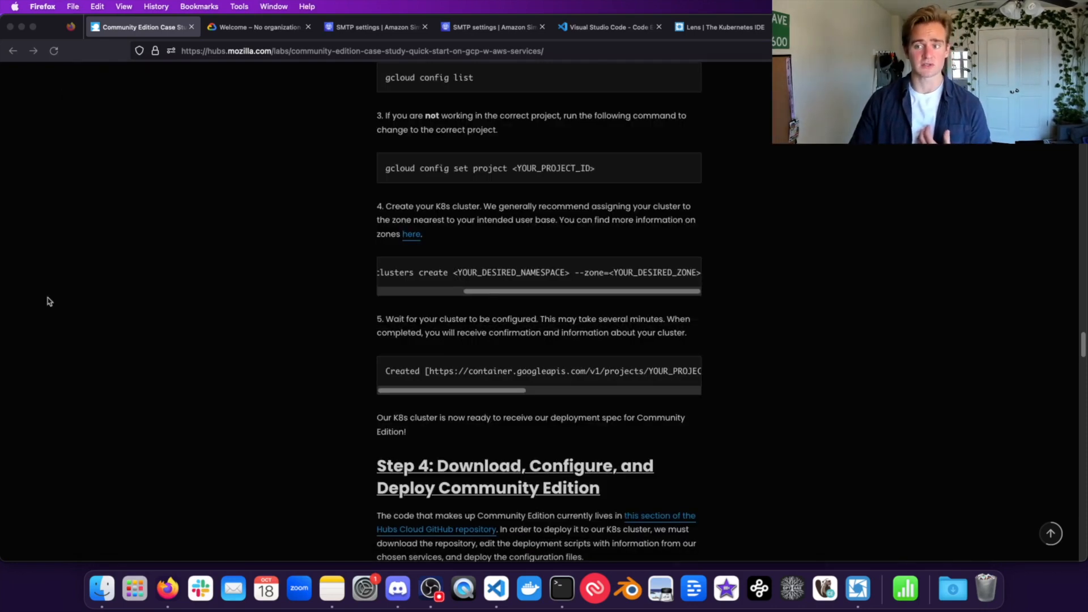
pyautogui.keyDown('super'); pyautogui.click(408, 237); pyautogui.keyUp('super')
pyautogui.click(233, 28)
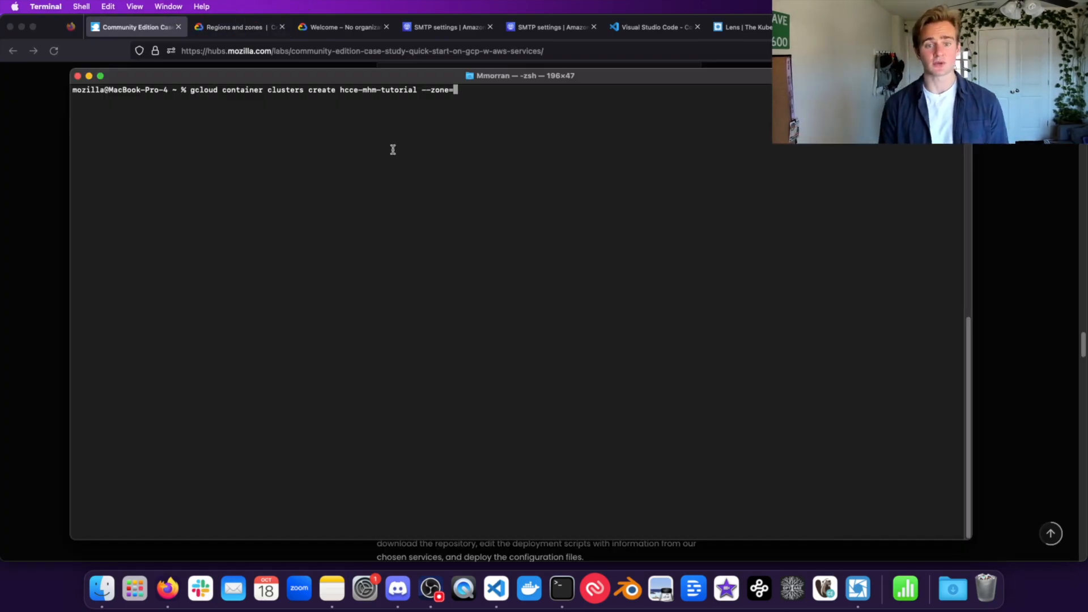
pyautogui.write('us-south1-a')
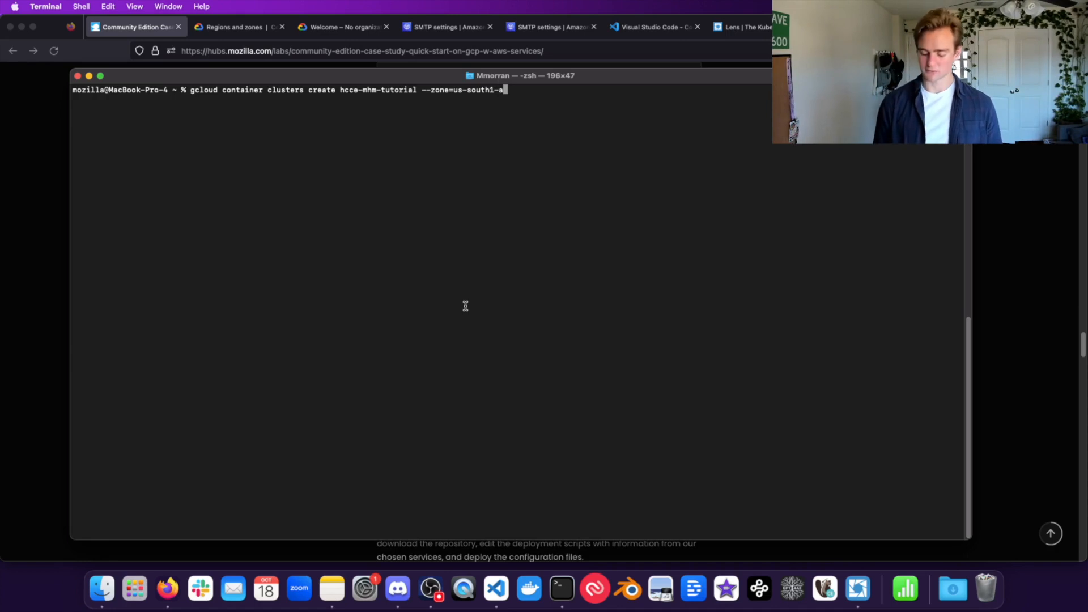
# Step: Run the cluster creation command and wait for the new cluster's summary table
pyautogui.press('Return')
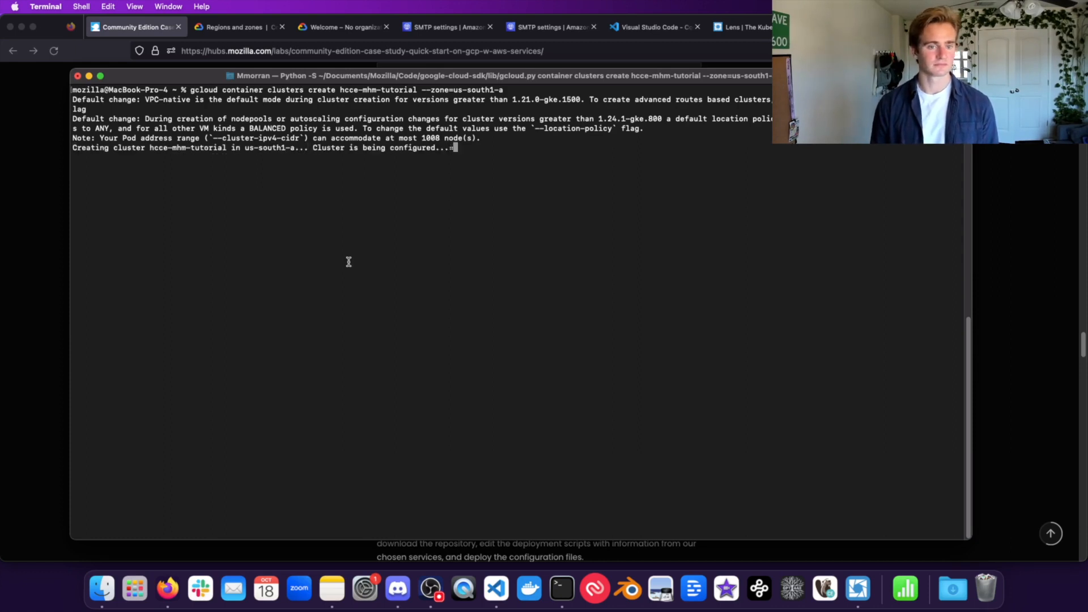
pyautogui.tripleClick(360, 143)
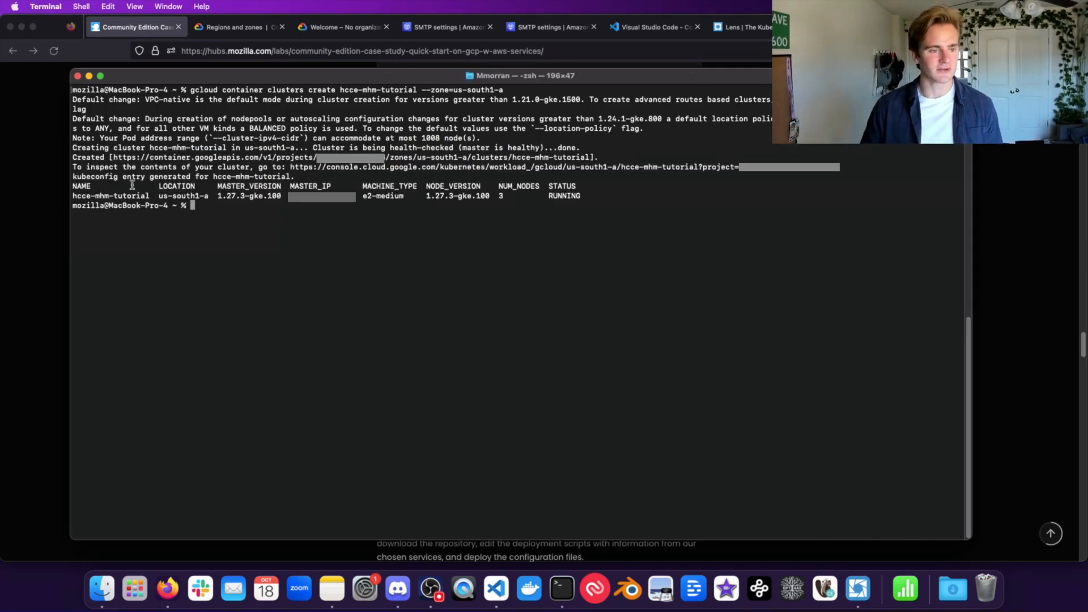
pyautogui.moveTo(73, 183); pyautogui.dragTo(605, 198)
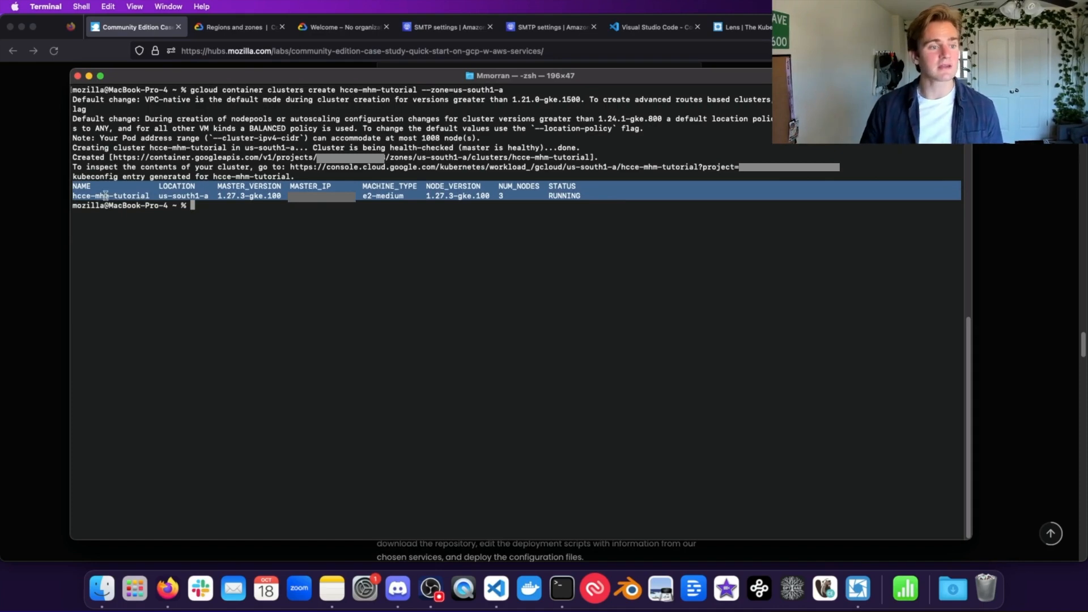
# Step: Check the hcce-mhm-tutorial row: e2-medium machine type, 3 nodes, RUNNING status
pyautogui.doubleClick(122, 198)
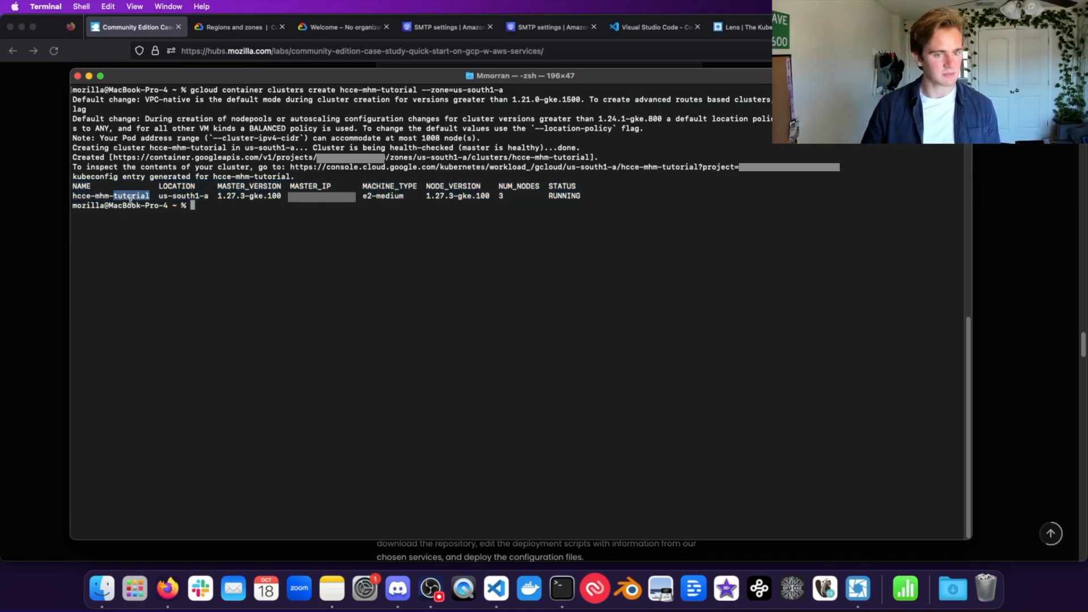
pyautogui.moveTo(364, 196); pyautogui.dragTo(408, 195)
pyautogui.doubleClick(501, 195)
pyautogui.tripleClick(394, 196)
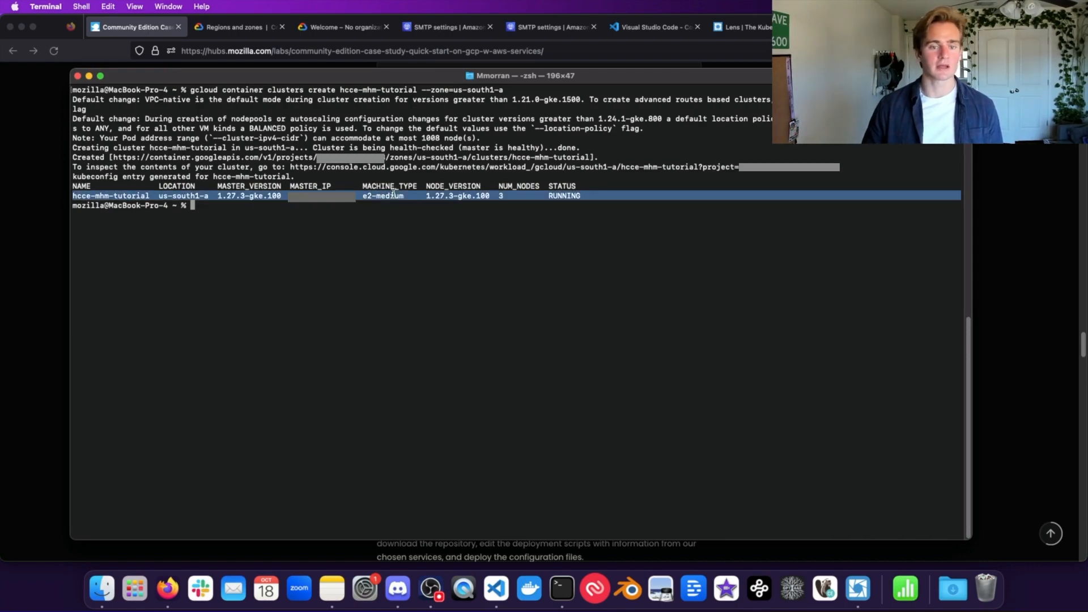
pyautogui.moveTo(363, 195); pyautogui.dragTo(414, 195)
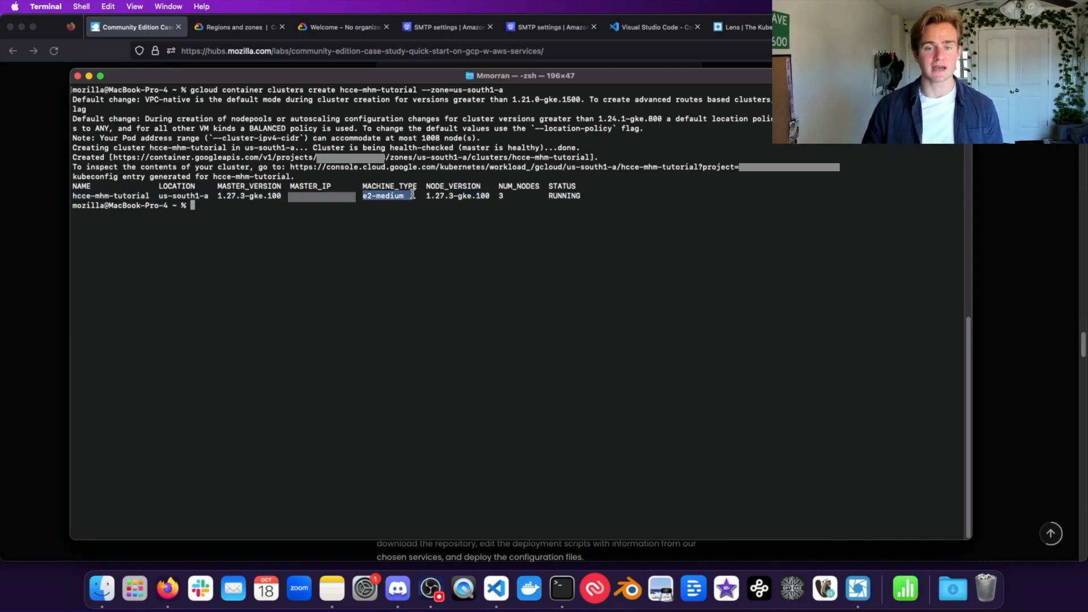
pyautogui.moveTo(408, 195); pyautogui.dragTo(371, 195)
pyautogui.click(371, 195)
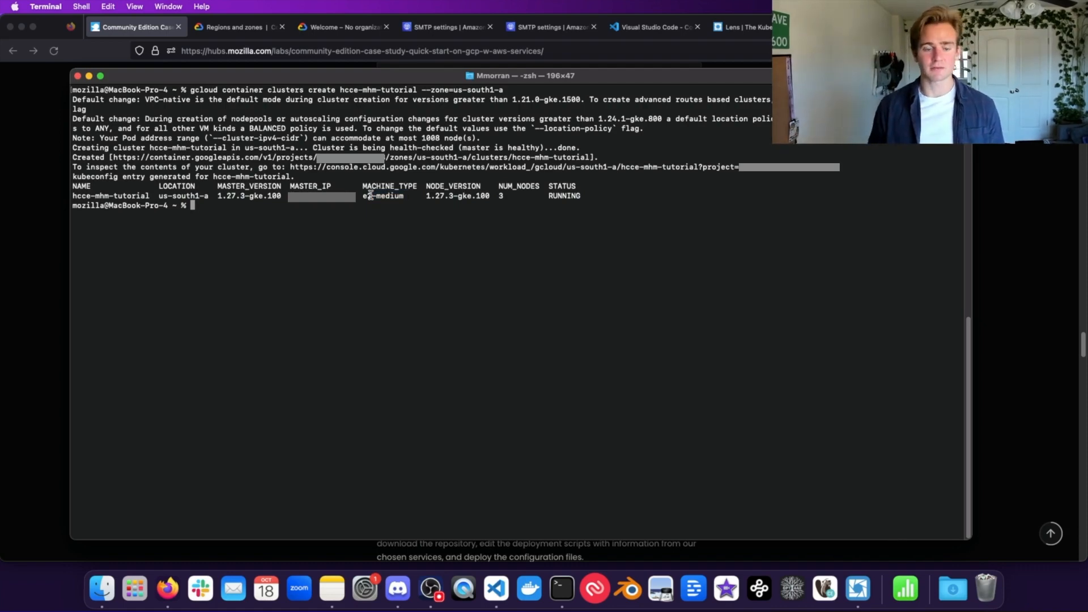
pyautogui.moveTo(404, 195); pyautogui.dragTo(373, 195)
pyautogui.click(373, 196)
pyautogui.moveTo(619, 196); pyautogui.dragTo(73, 187)
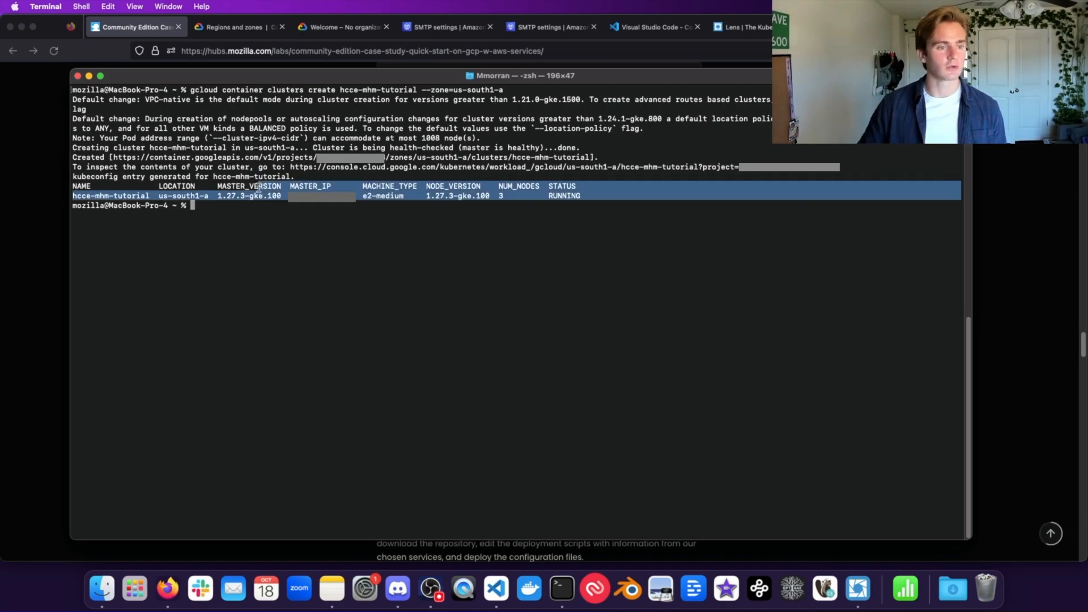
pyautogui.tripleClick(181, 187)
pyautogui.click(184, 192)
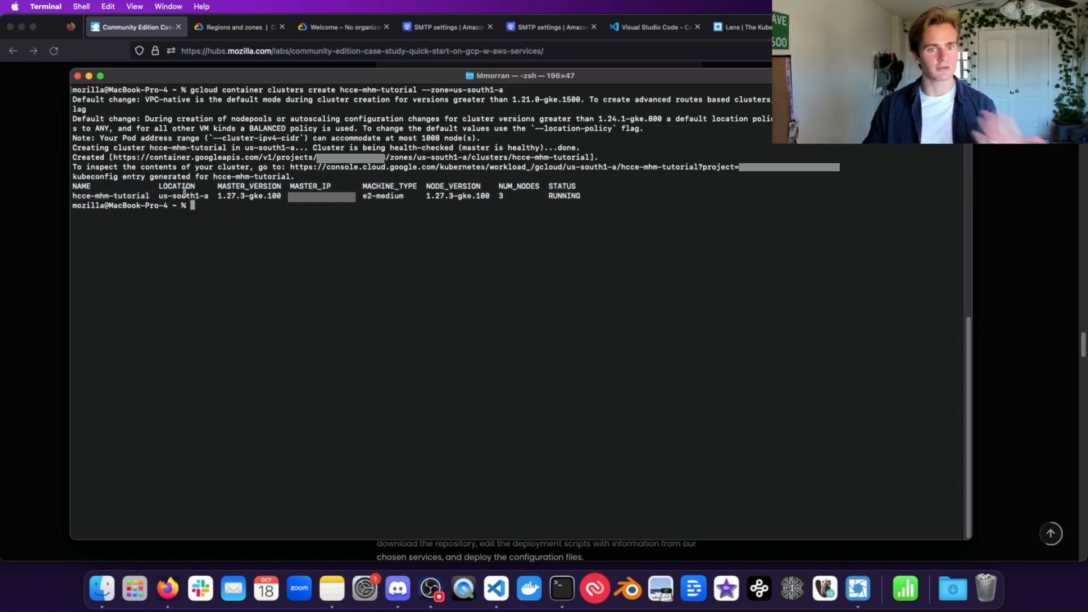
pyautogui.click(17, 230)
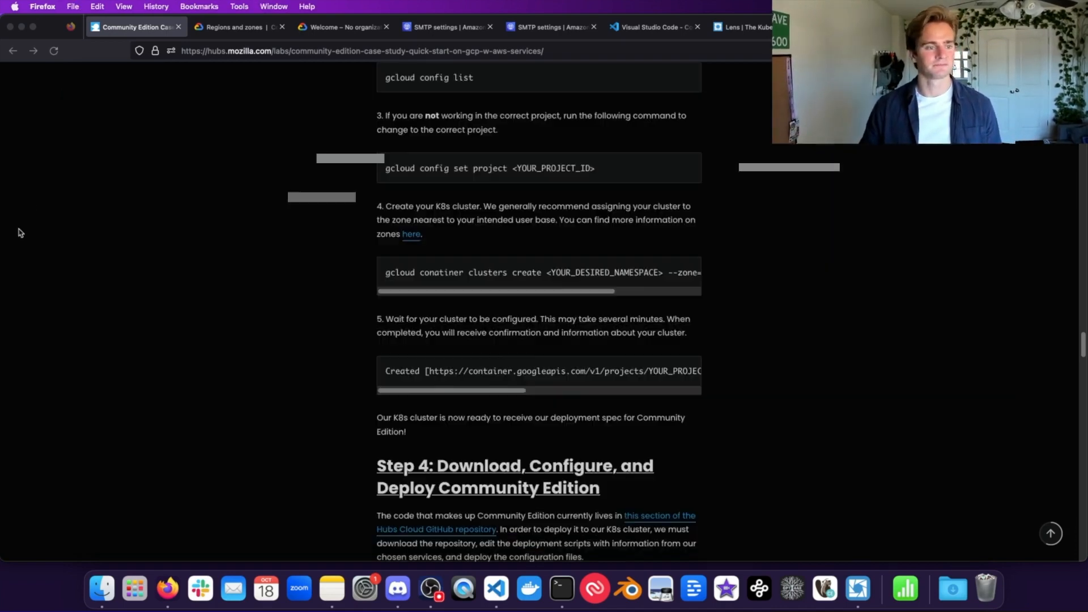
# Step: Open the guide's Step 4 link to the Hubs Cloud GitHub repository in a new tab
pyautogui.scroll(-7, 478, 410)
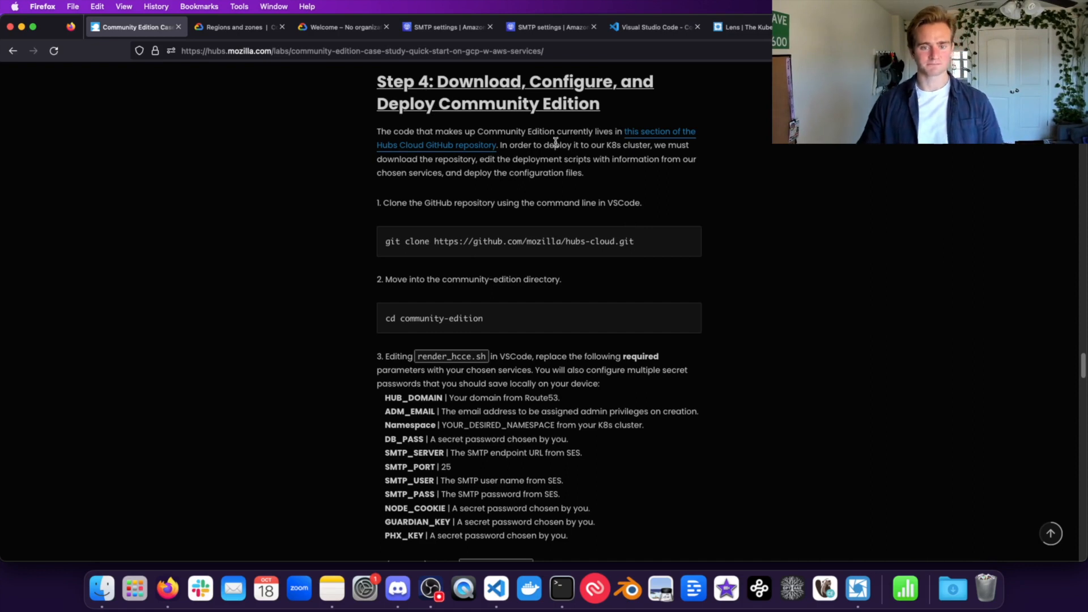
pyautogui.keyDown('super'); pyautogui.click(652, 136); pyautogui.keyUp('super')
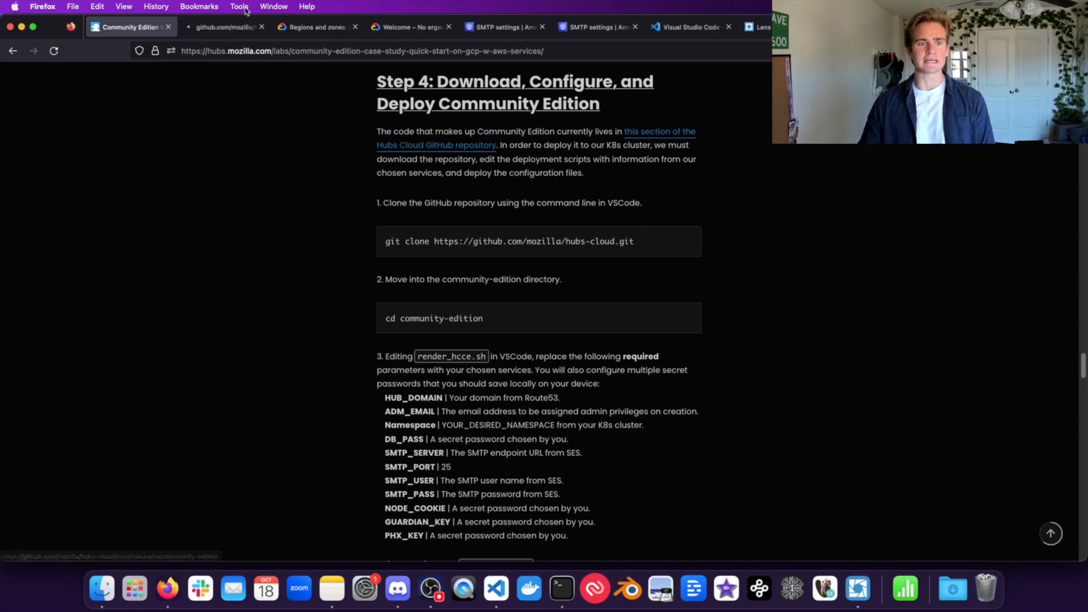
pyautogui.click(496, 588)
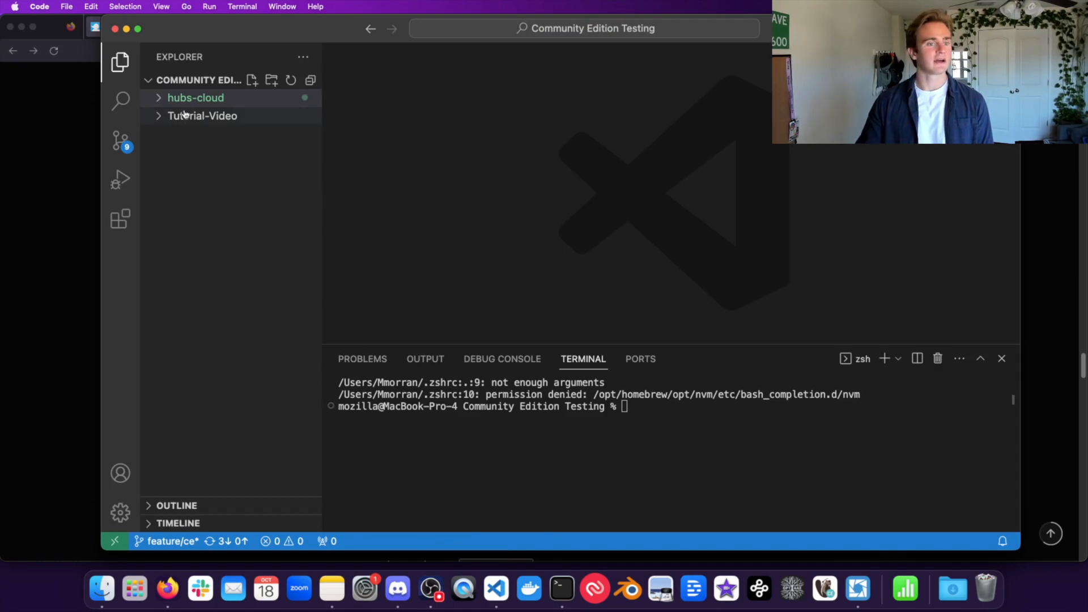
# Step: Change the VS Code terminal into Tutorial-Video (cd Tu with Tab completion) and expand that folder
pyautogui.click(553, 477)
pyautogui.write('cd Tu')
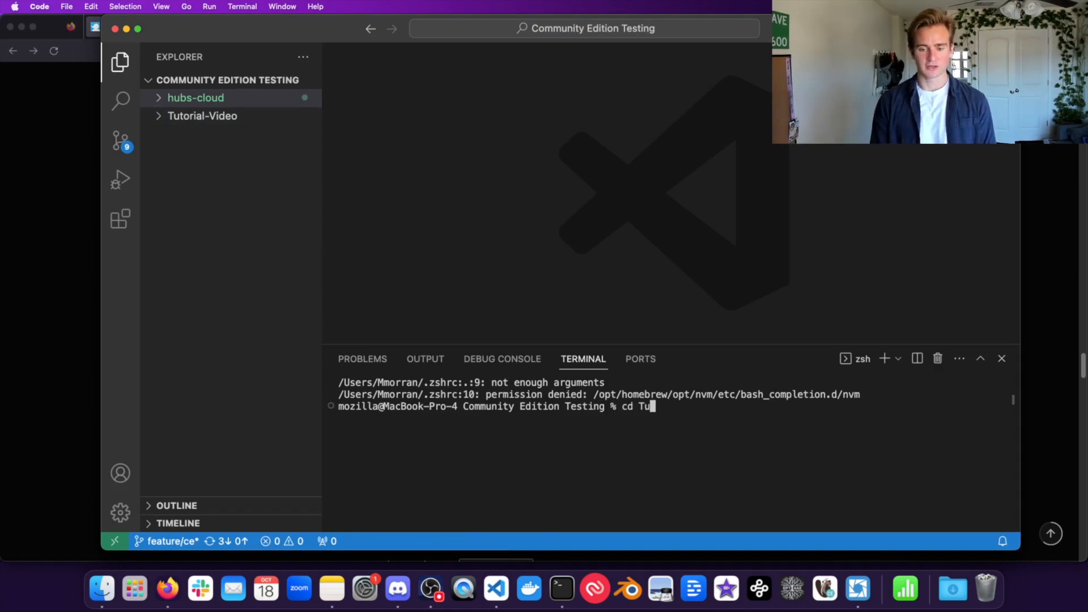
pyautogui.press('Tab')
pyautogui.press('Return')
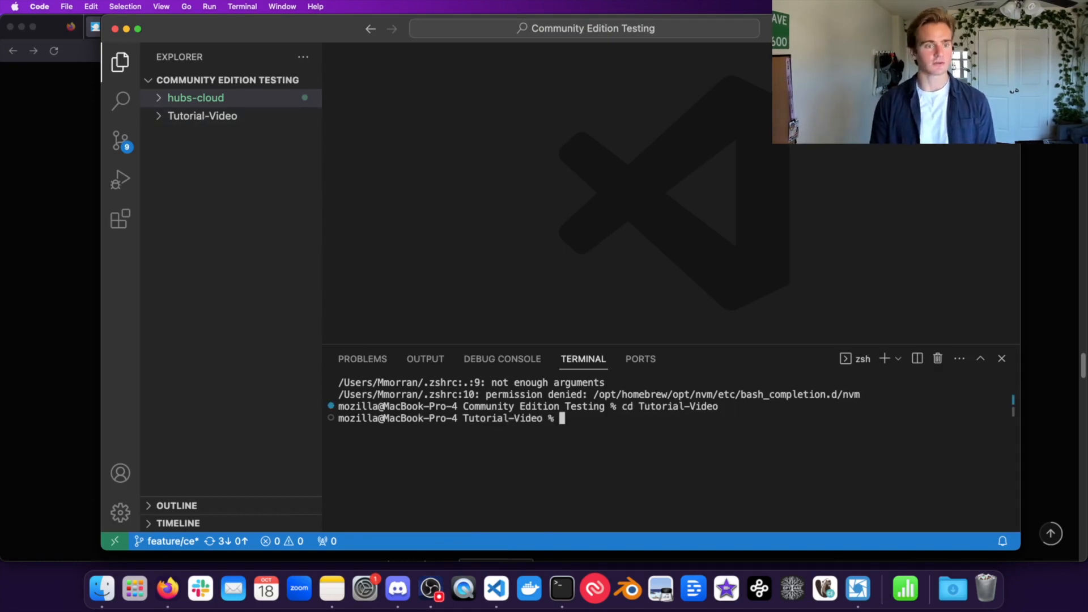
pyautogui.click(188, 117)
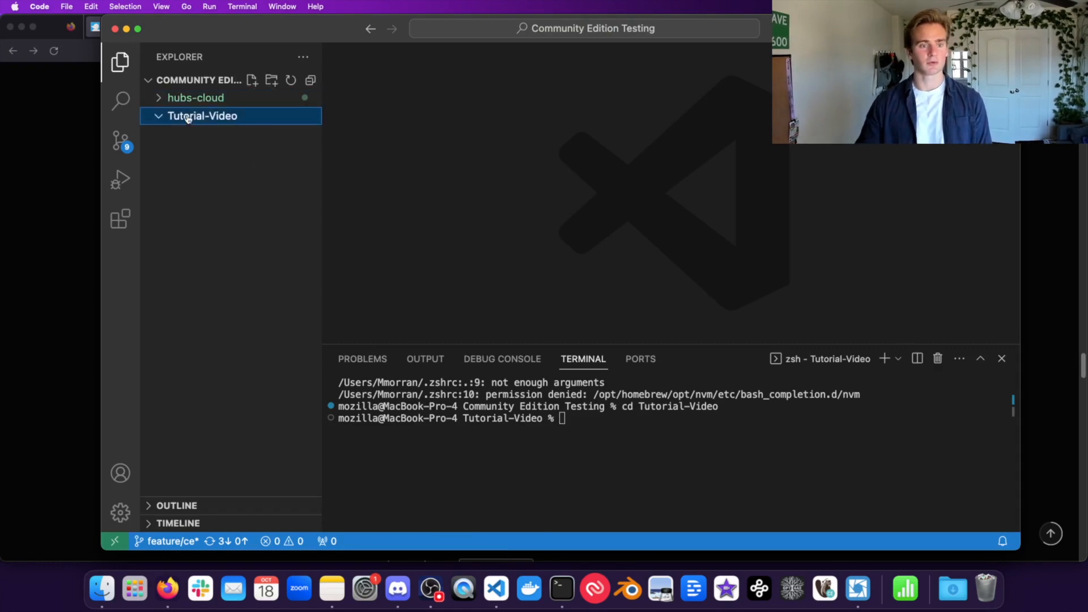
pyautogui.click(44, 198)
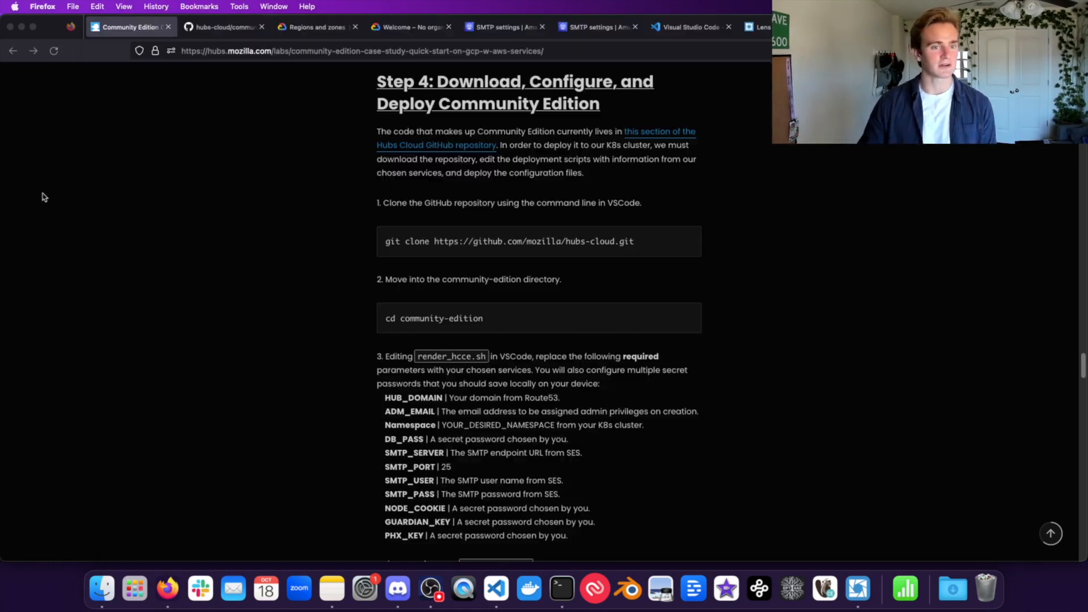
# Step: Copy the hubs-cloud repository's HTTPS clone URL on GitHub and start a git clone command in VS Code
pyautogui.click(223, 27)
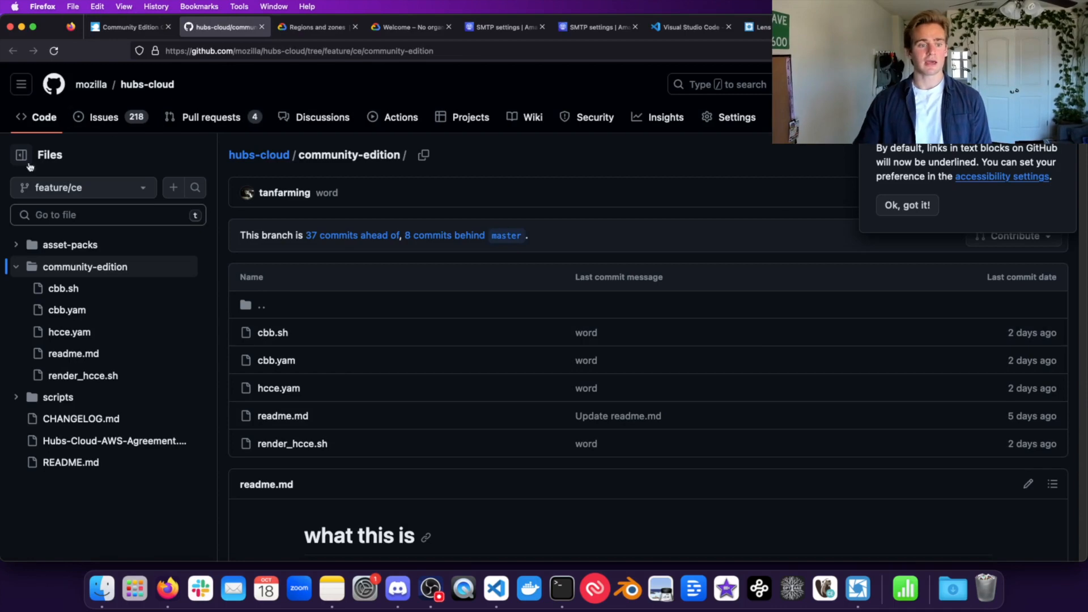
pyautogui.click(240, 159)
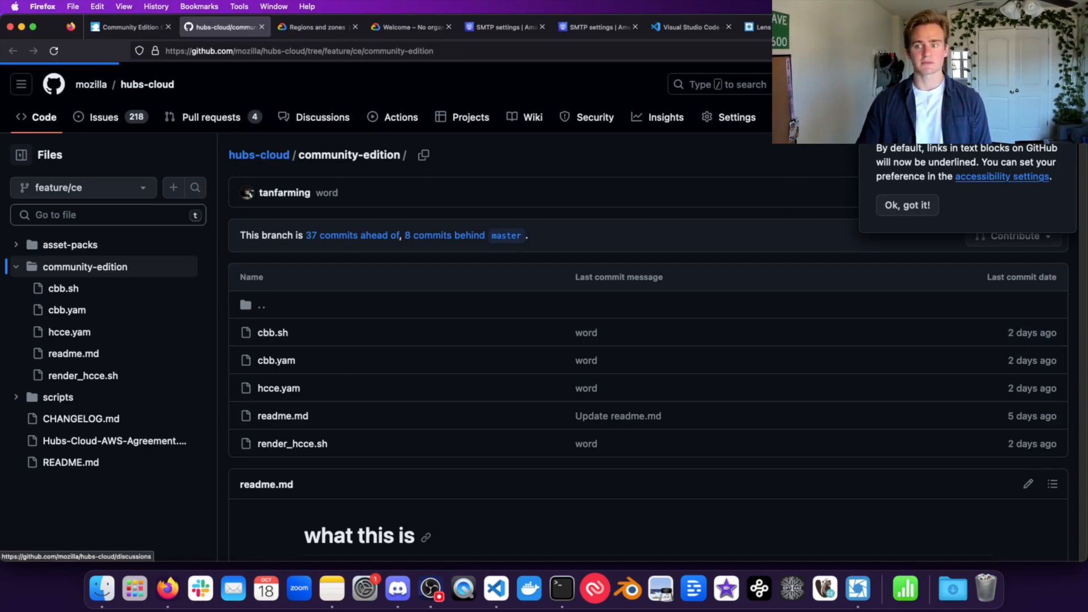
pyautogui.click(701, 203)
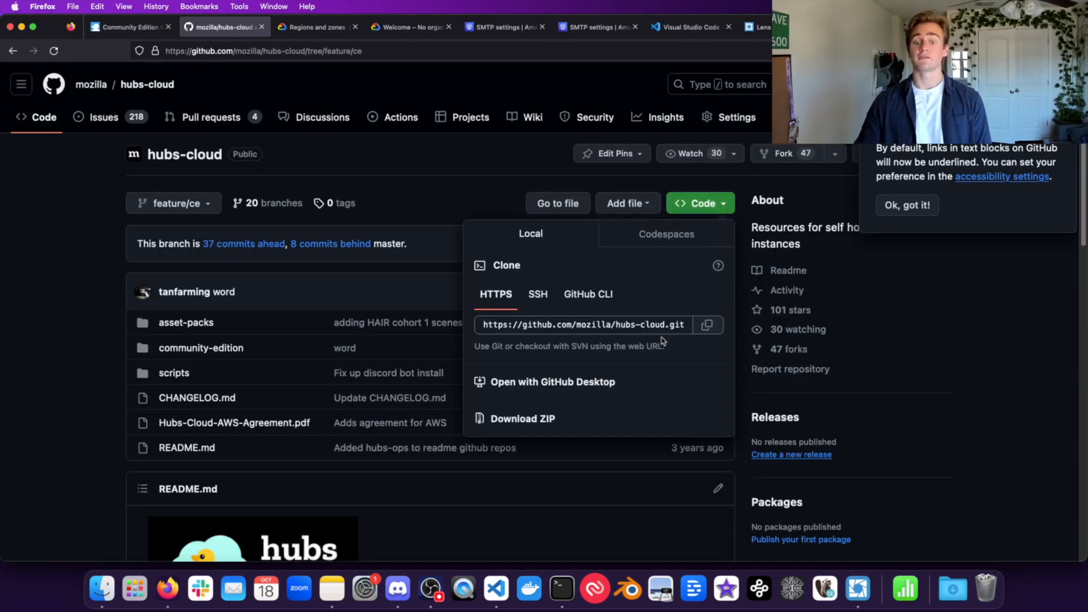
pyautogui.click(707, 325)
pyautogui.click(388, 194)
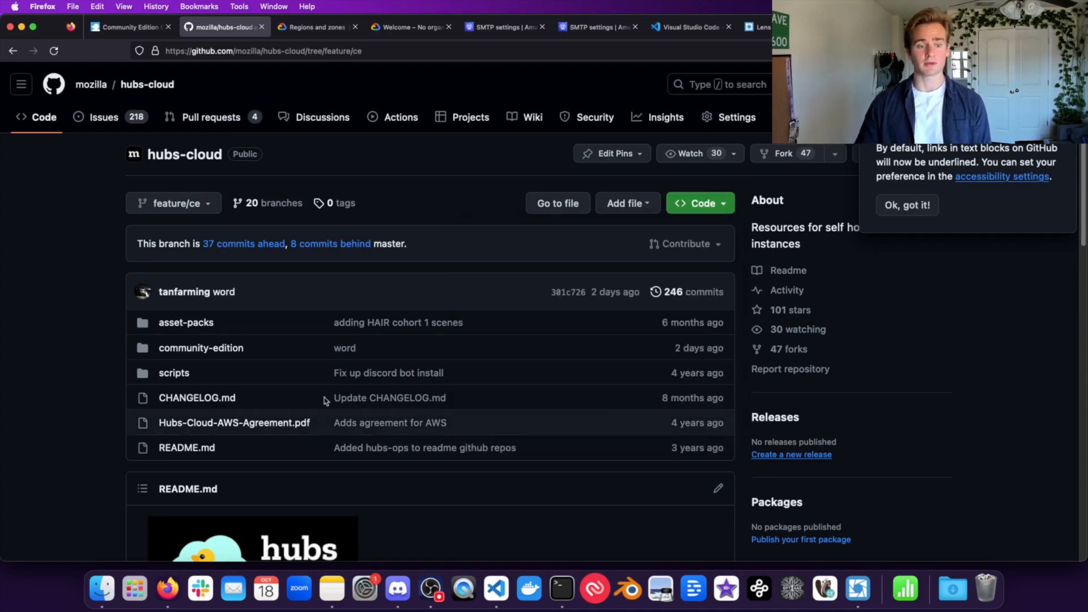
pyautogui.press('super+Tab')
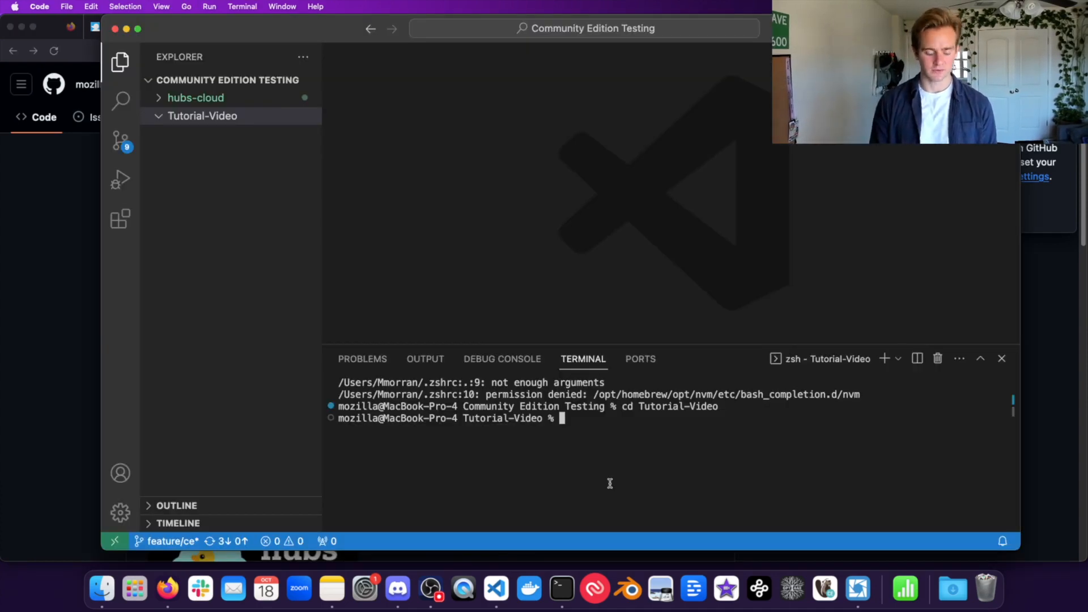
pyautogui.write('git clone')
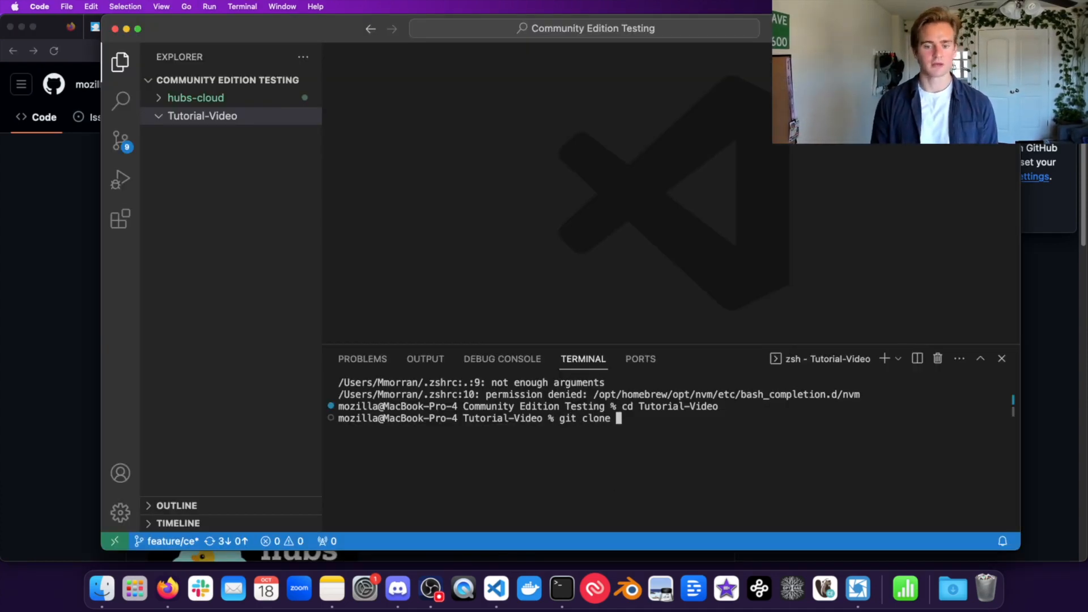
# Step: Paste the clone URL and run git clone to download hubs-cloud into Tutorial-Video
pyautogui.press('super+v')
pyautogui.press('Return')
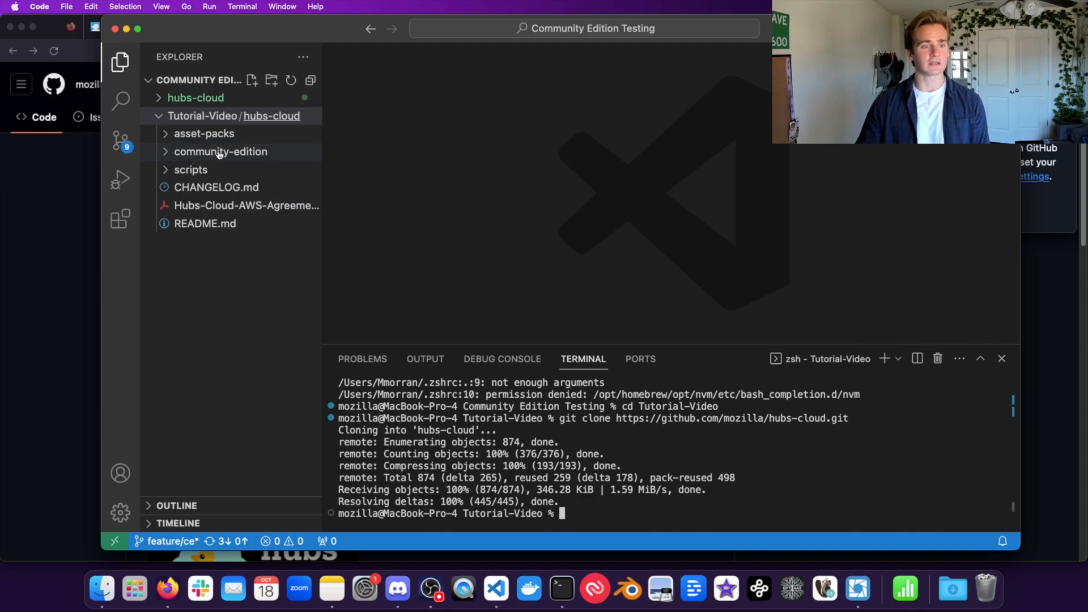
pyautogui.click(3, 274)
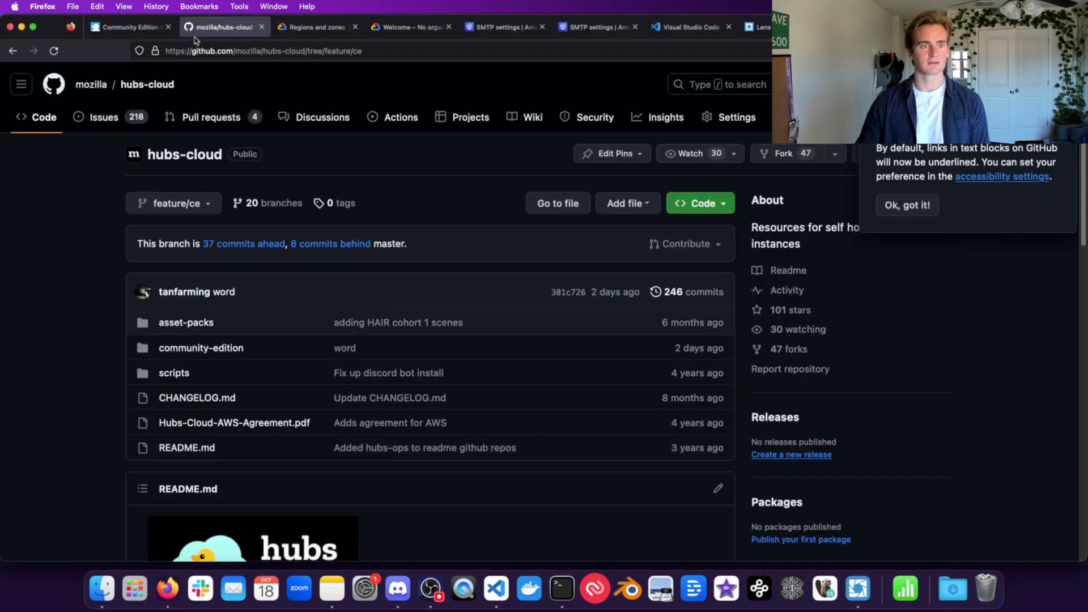
pyautogui.click(136, 27)
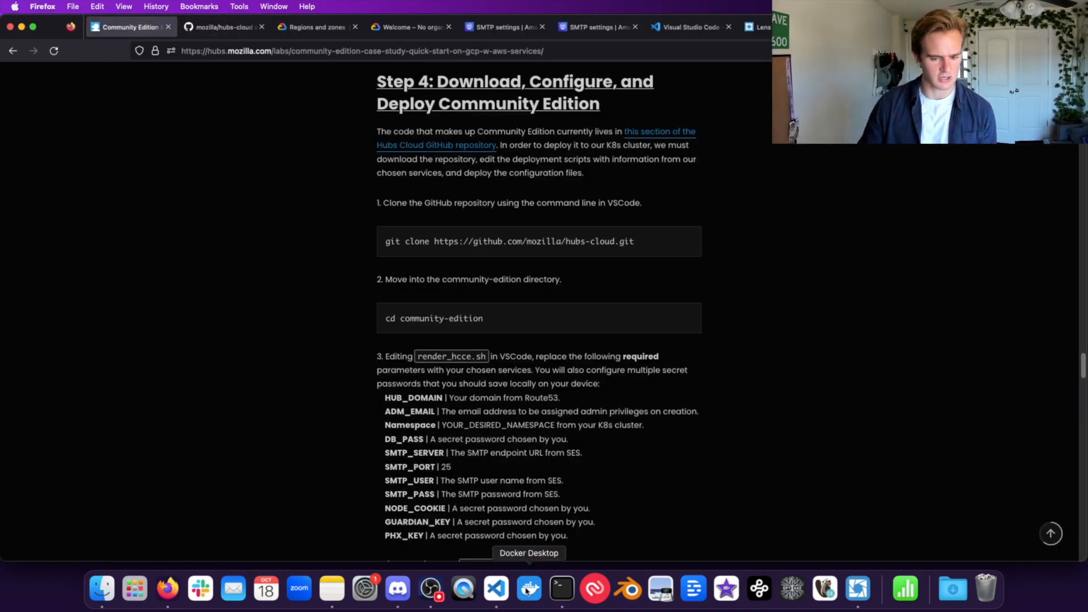
pyautogui.click(496, 589)
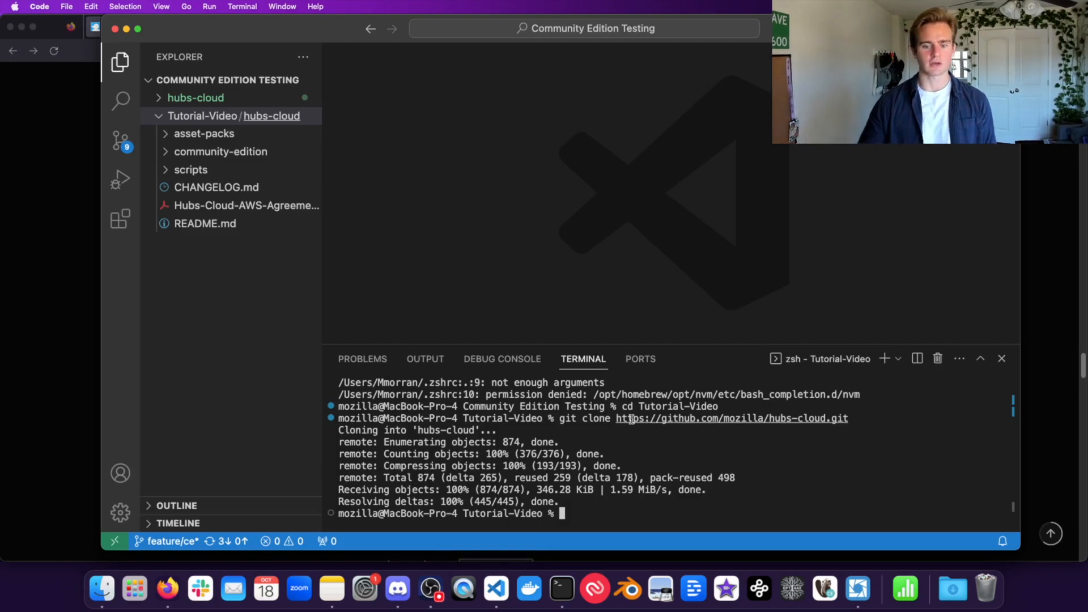
# Step: Move the terminal into hubs-cloud/community-edition and expand that folder in the Explorer
pyautogui.write('cd hubs-cloud/community-edition')
pyautogui.press('Return')
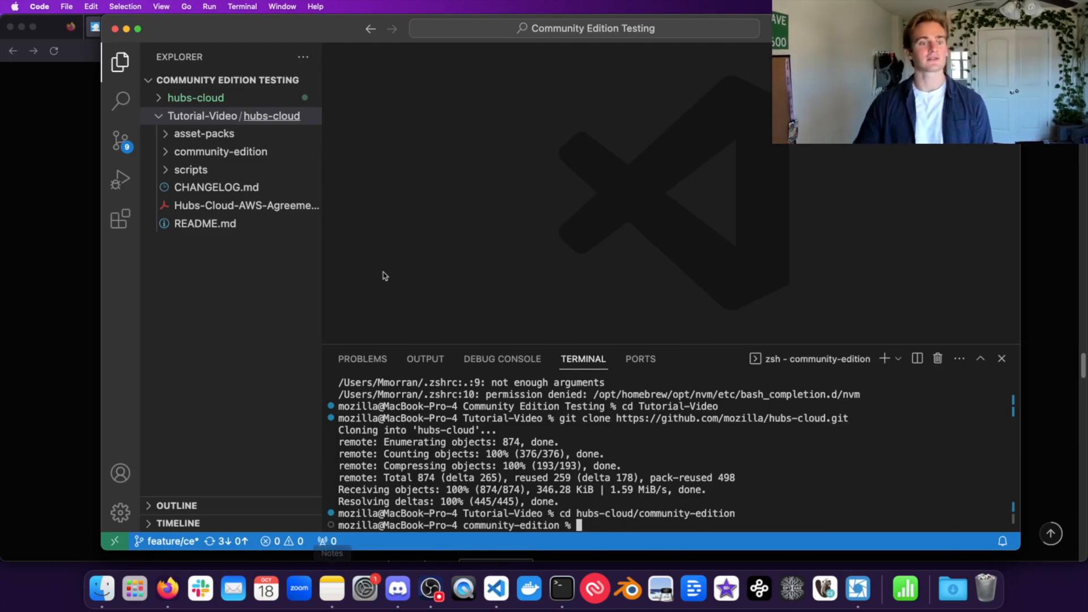
pyautogui.click(195, 151)
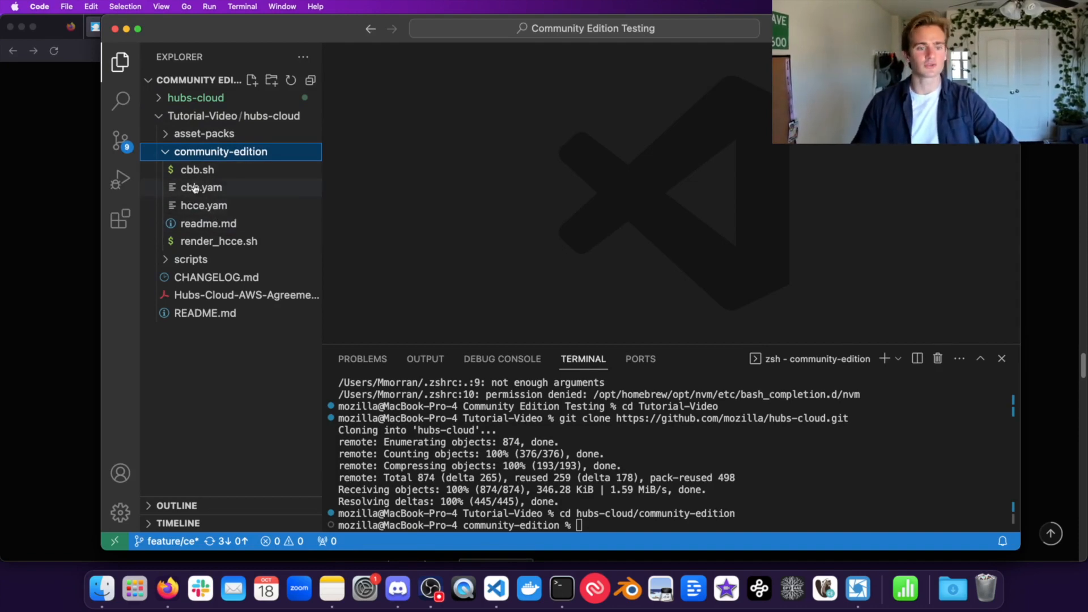
# Step: Open render_hcce.sh and look over its opening lines and ### required section
pyautogui.click(221, 243)
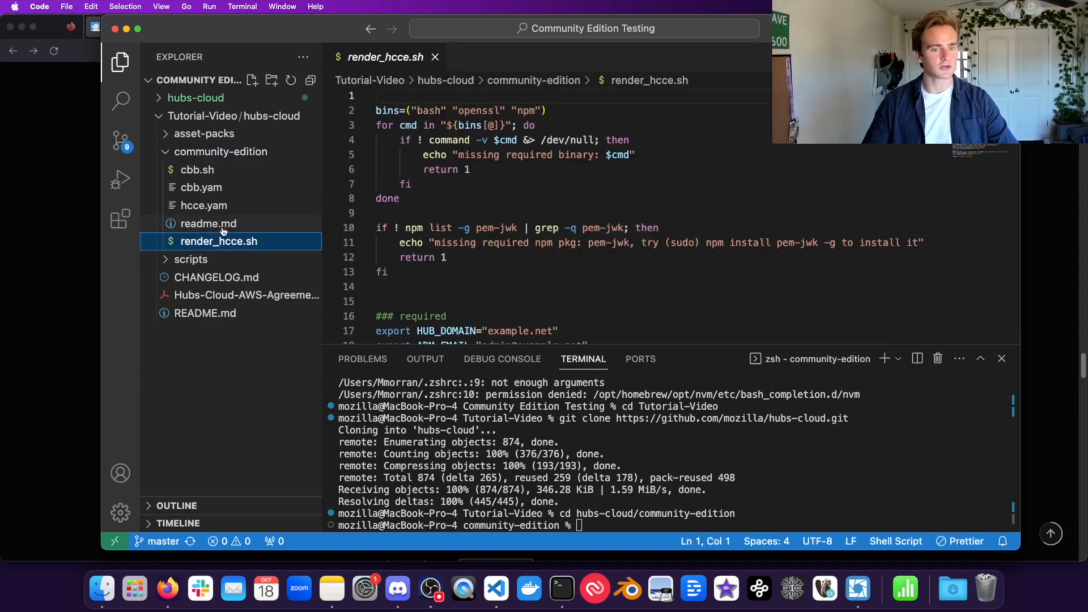
pyautogui.scroll(-5, 645, 205)
pyautogui.scroll(5, 645, 205)
pyautogui.moveTo(486, 286); pyautogui.dragTo(370, 129)
pyautogui.click(495, 198)
pyautogui.scroll(-6, 496, 198)
pyautogui.doubleClick(437, 101)
pyautogui.tripleClick(487, 139)
pyautogui.click(487, 139)
# Step: Scroll to the end of render_hcce.sh to review its final lines
pyautogui.scroll(-2, 589, 203)
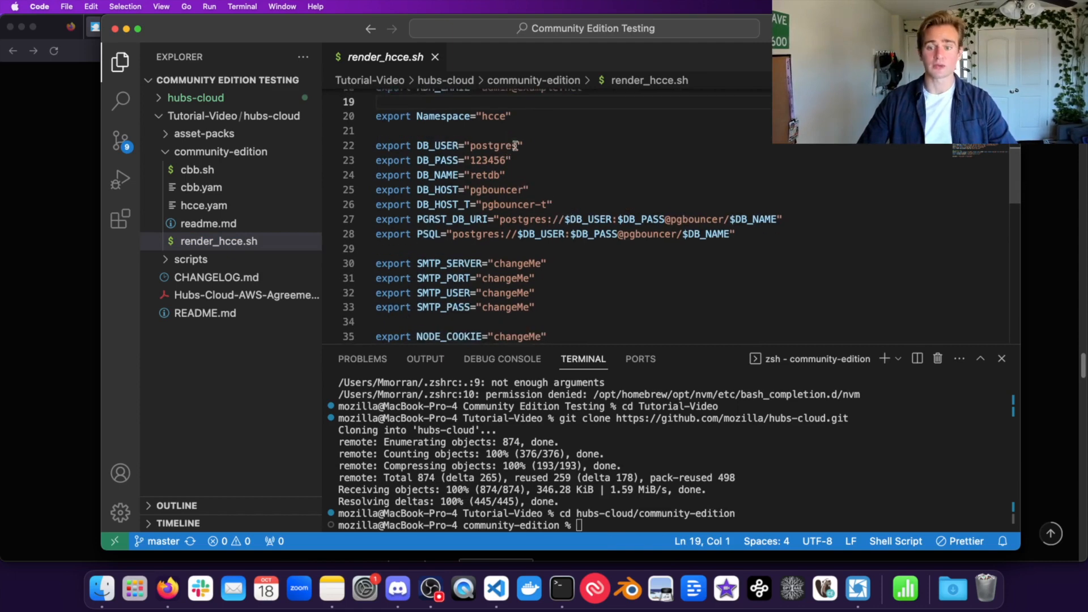
pyautogui.scroll(-3, 564, 212)
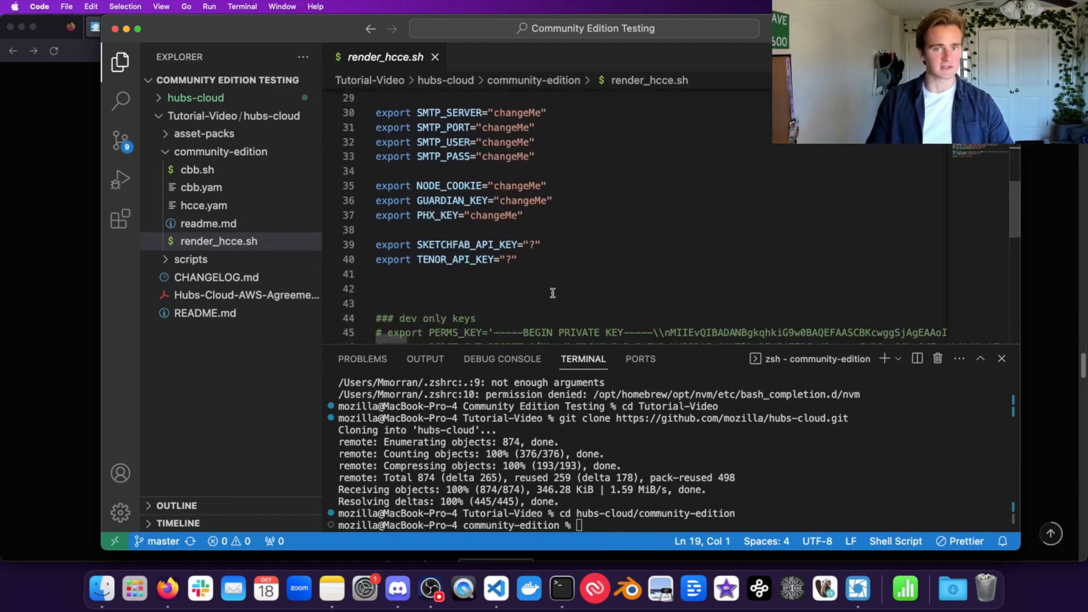
pyautogui.scroll(-4, 481, 221)
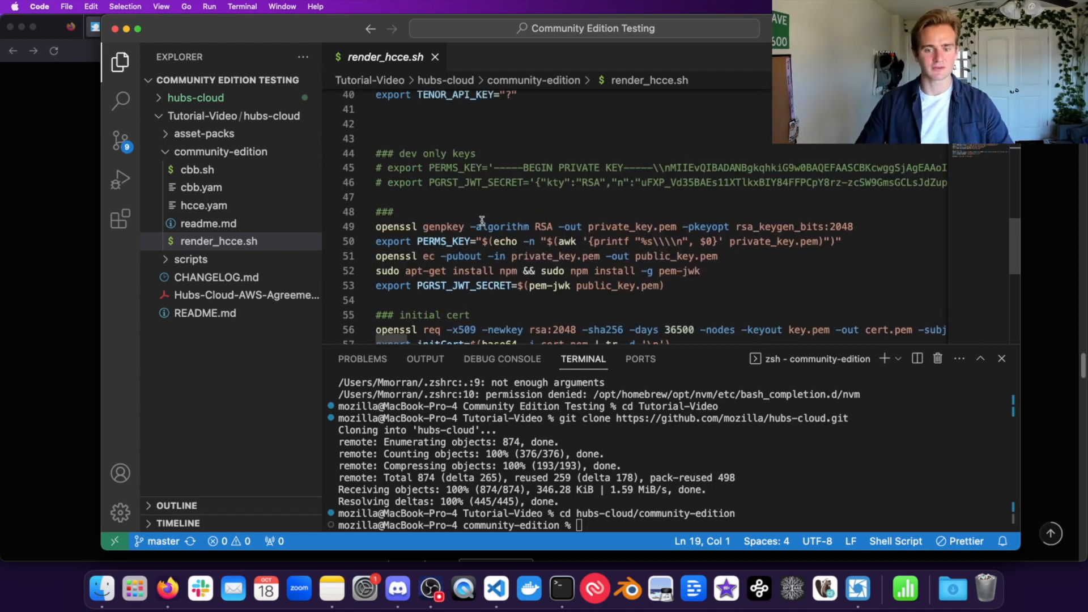
pyautogui.scroll(-3, 482, 220)
pyautogui.moveTo(585, 272); pyautogui.dragTo(381, 97)
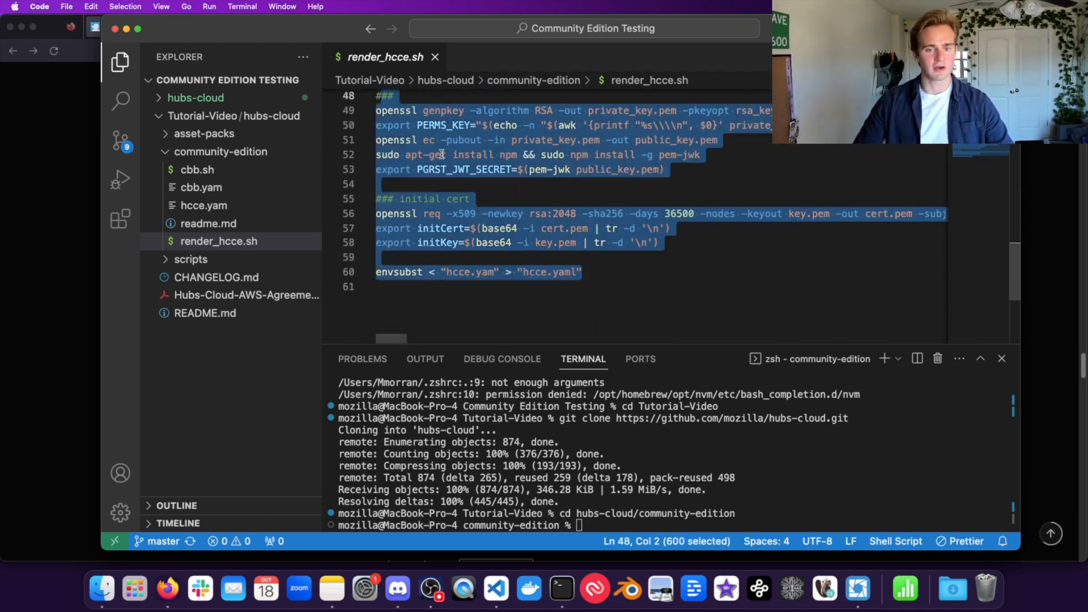
pyautogui.click(480, 281)
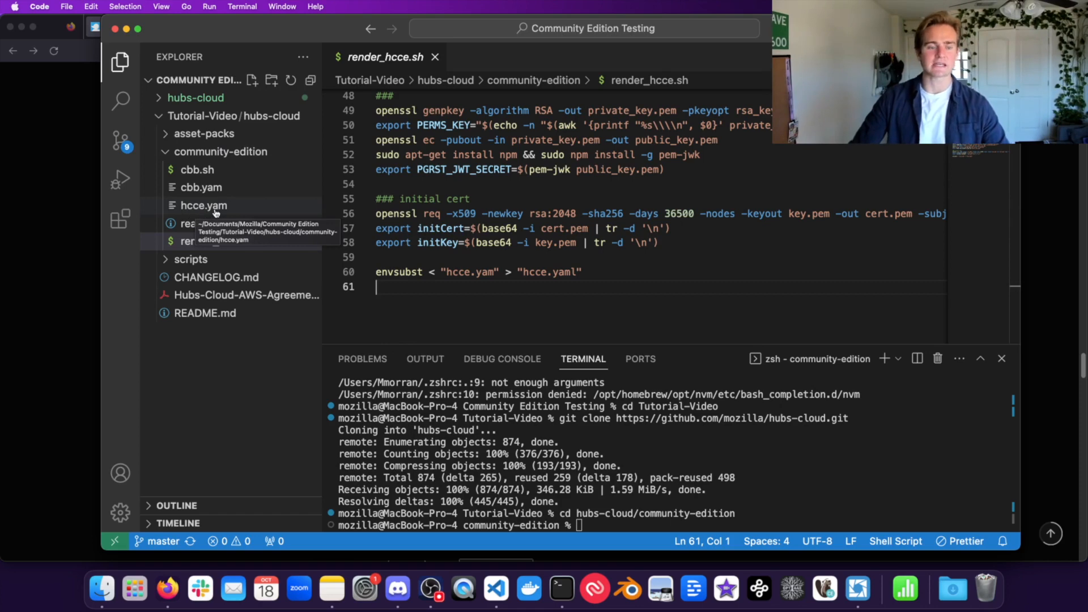
# Step: Note the hcce.yaml output on line 60, then return to the HUB_DOMAIN setting
pyautogui.click(541, 273)
pyautogui.click(565, 273)
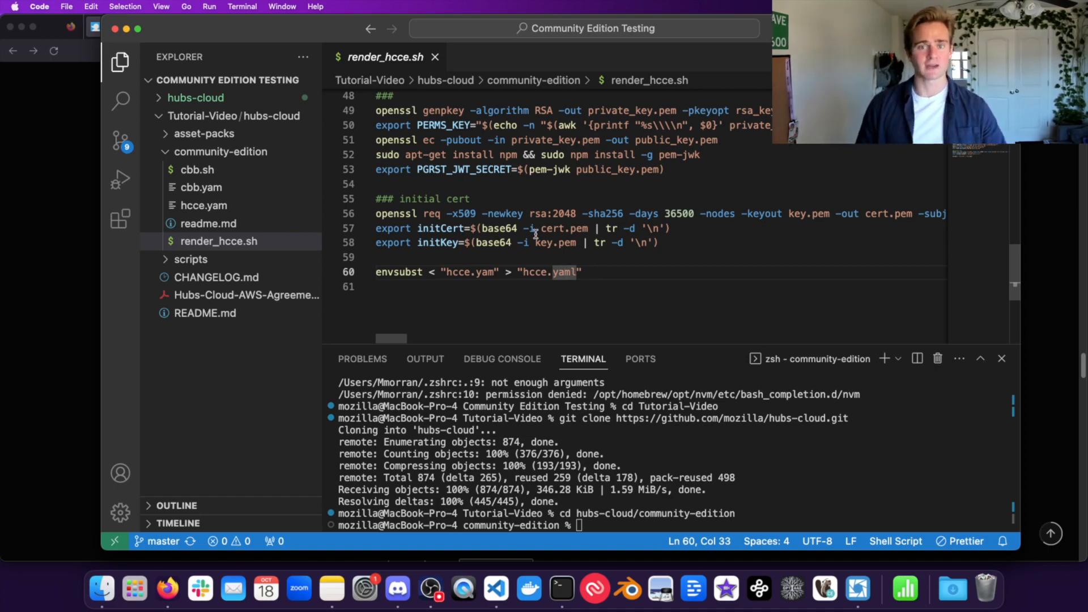
pyautogui.scroll(6, 536, 234)
pyautogui.scroll(8, 536, 234)
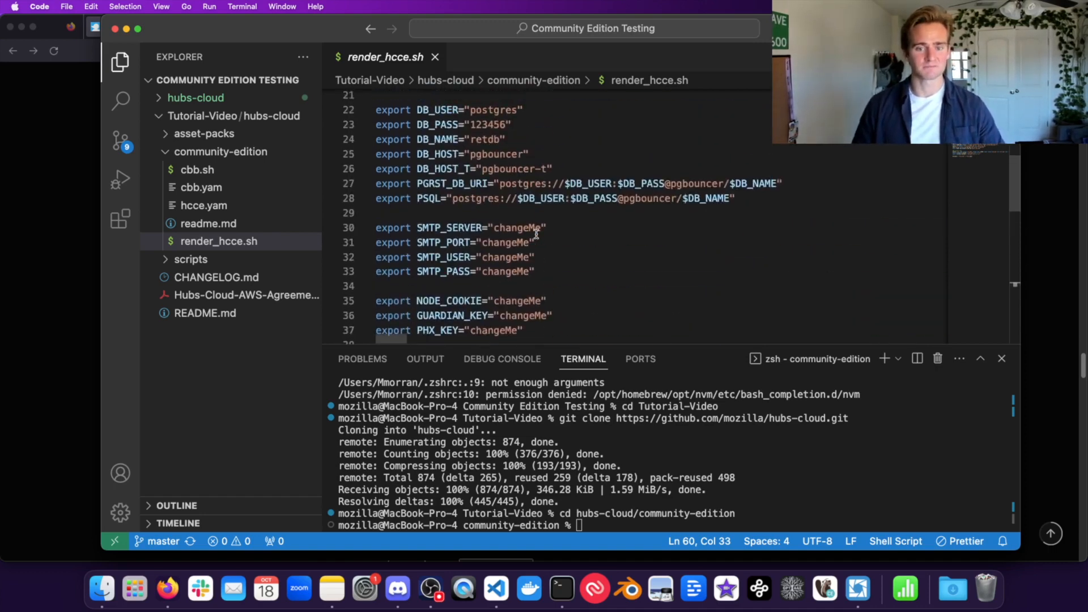
pyautogui.click(511, 137)
pyautogui.scroll(1, 521, 147)
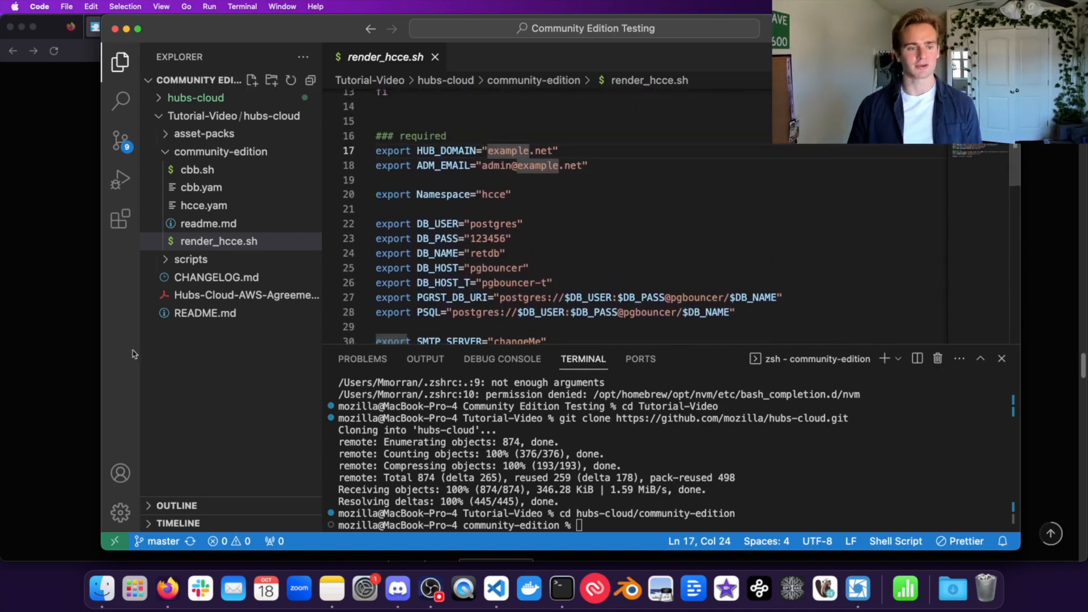
pyautogui.press('super+Tab')
pyautogui.scroll(-3, 307, 399)
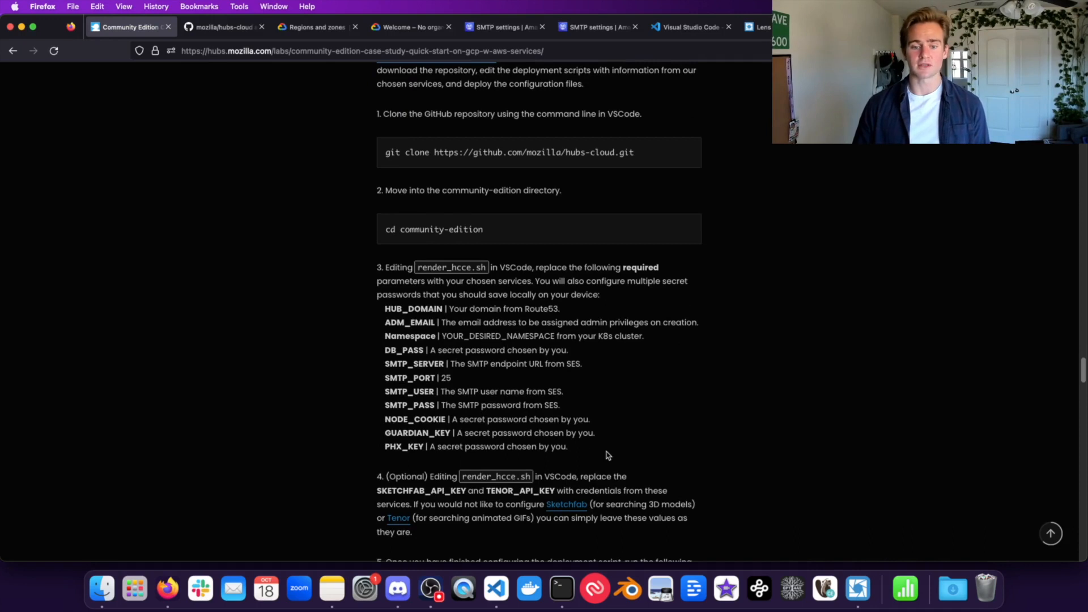
pyautogui.moveTo(607, 455); pyautogui.dragTo(327, 310)
pyautogui.tripleClick(420, 307)
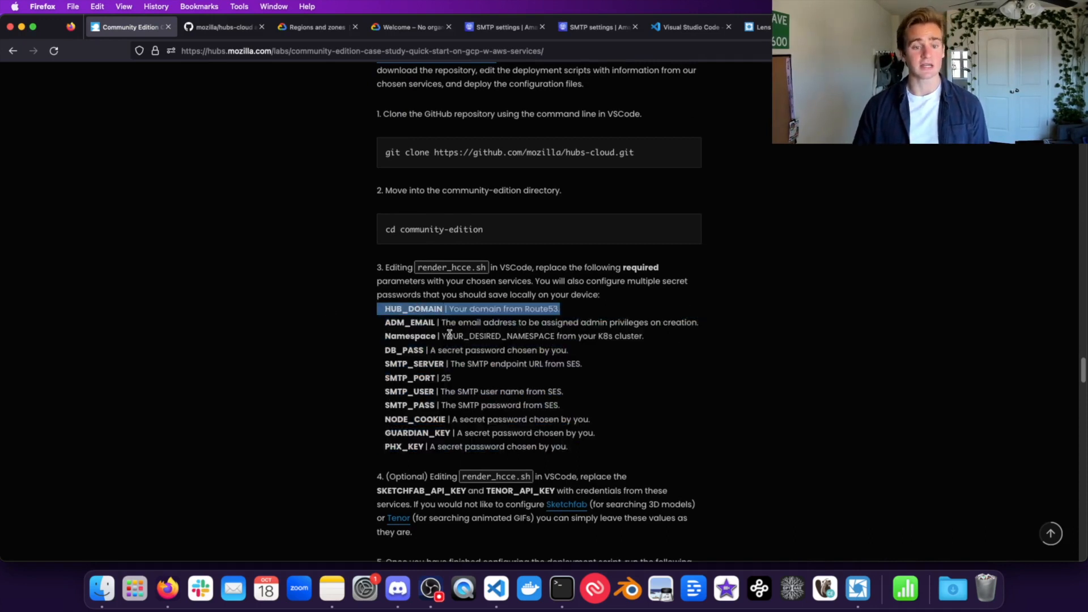
pyautogui.tripleClick(449, 334)
pyautogui.click(403, 313)
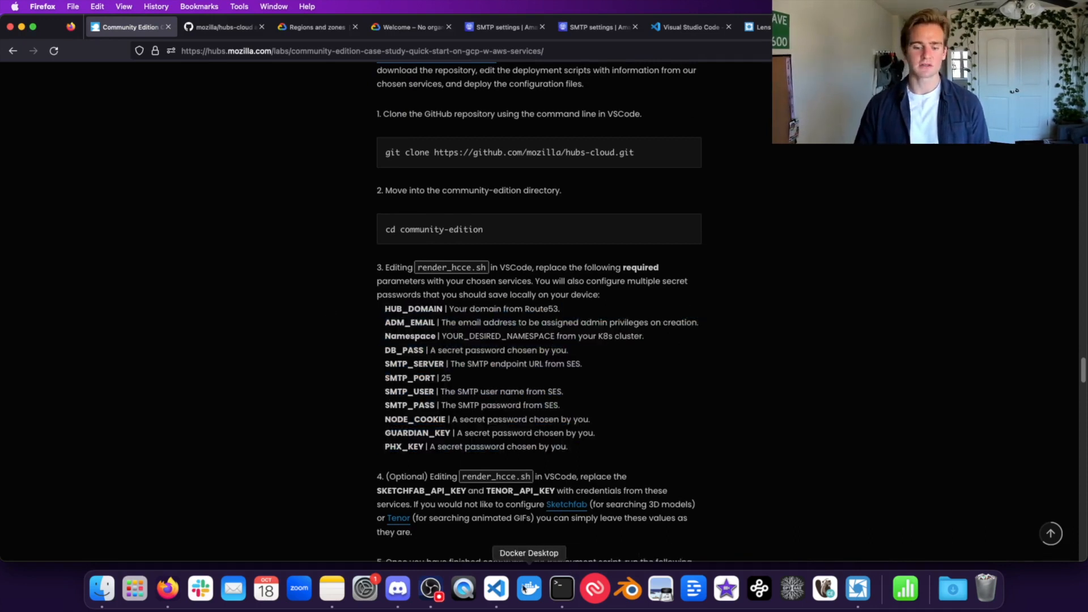
pyautogui.click(496, 589)
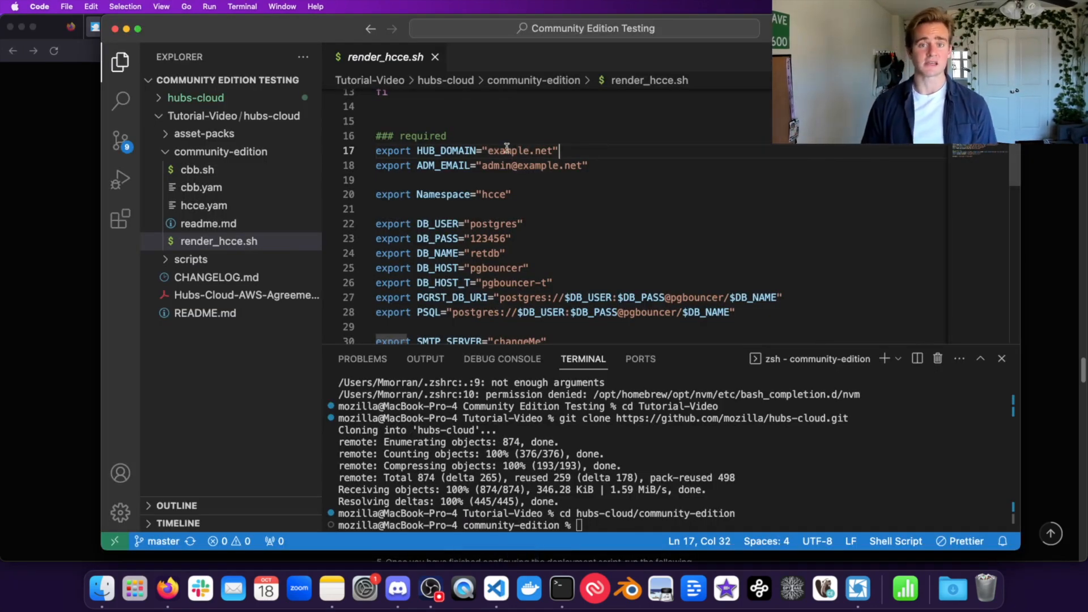
# Step: Set HUB_DOMAIN in render_hcce.sh to devmorran.com
pyautogui.doubleClick(507, 150)
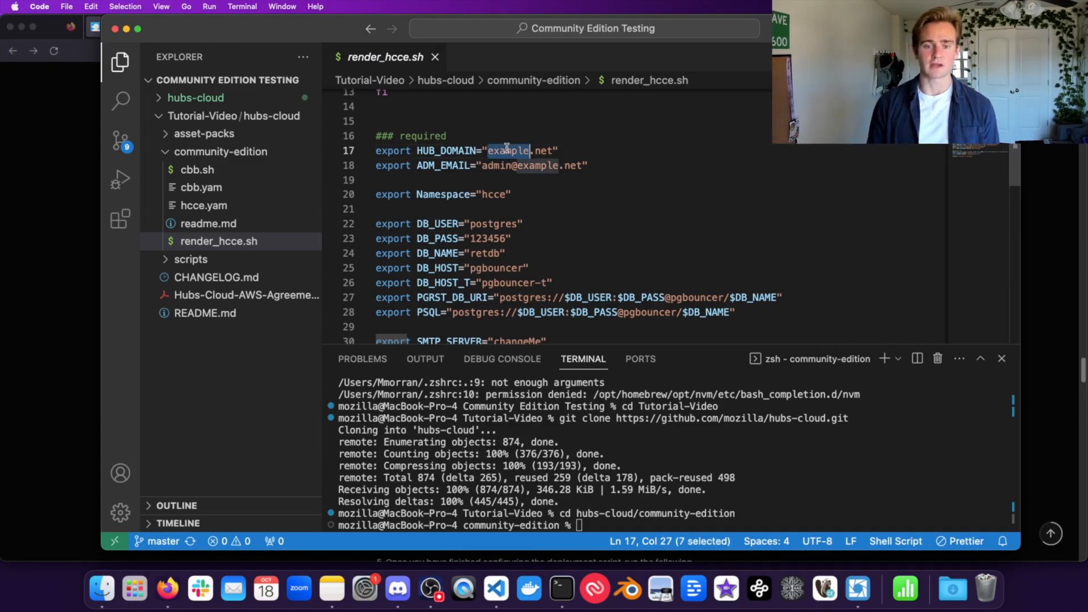
pyautogui.write('devmorran.com')
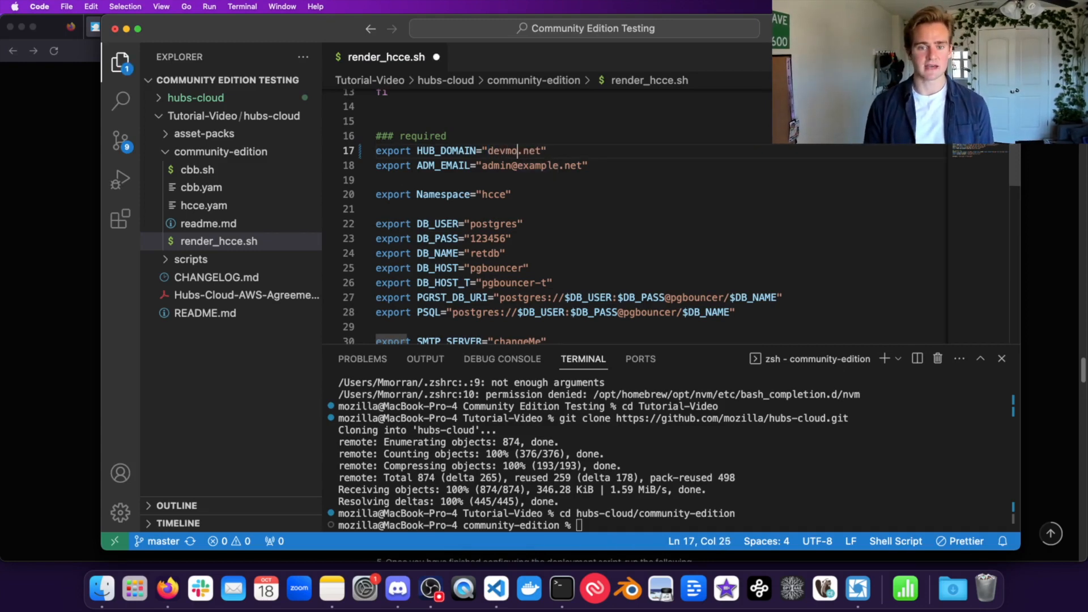
pyautogui.press('Right')
pyautogui.hotkey('shift', 'Right')
pyautogui.hotkey('shift', 'Right')
pyautogui.hotkey('shift', 'Right')
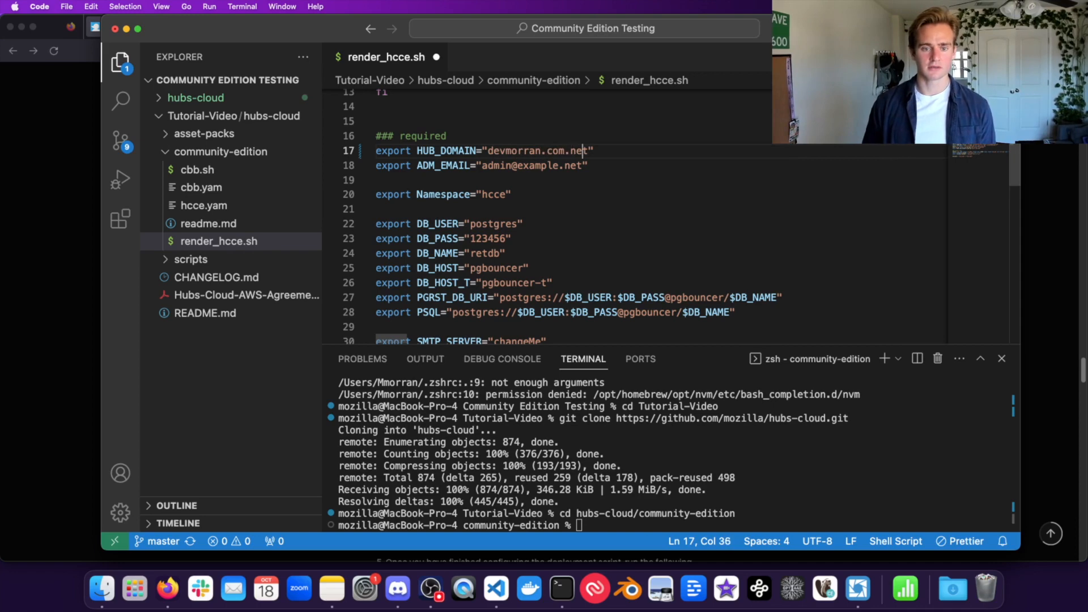
pyautogui.press('BackSpace')
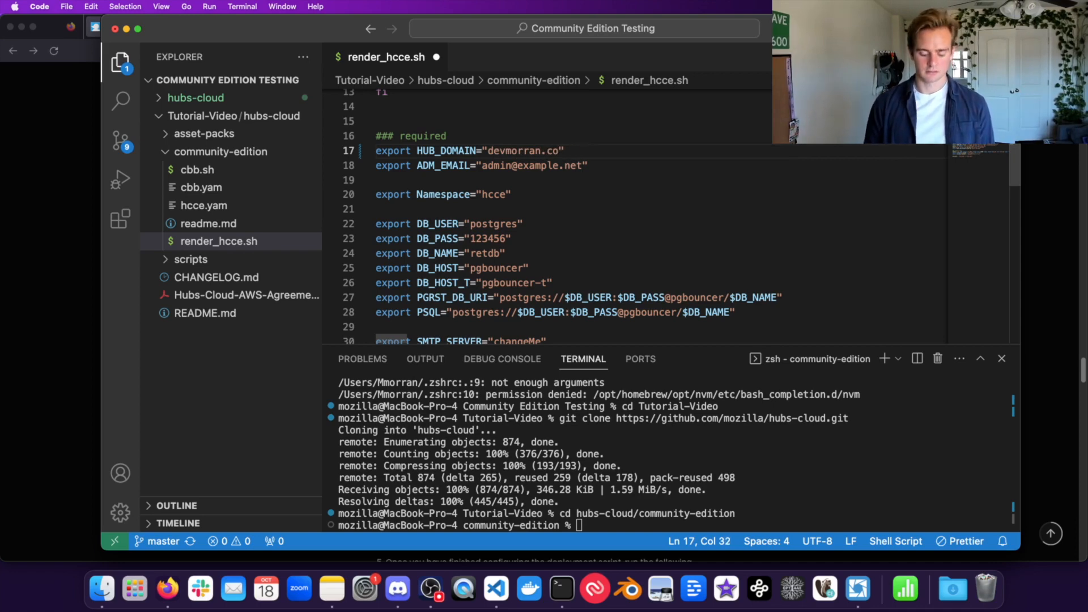
# Step: Replace the ADM_EMAIL placeholder with the administrator's e-mail address
pyautogui.doubleClick(505, 165)
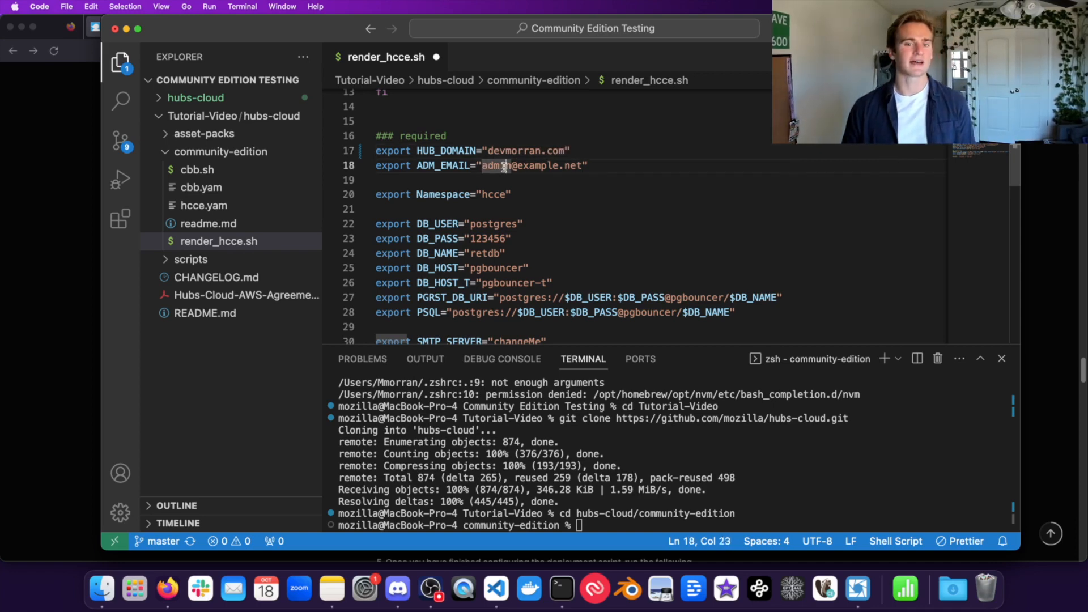
pyautogui.click(545, 165)
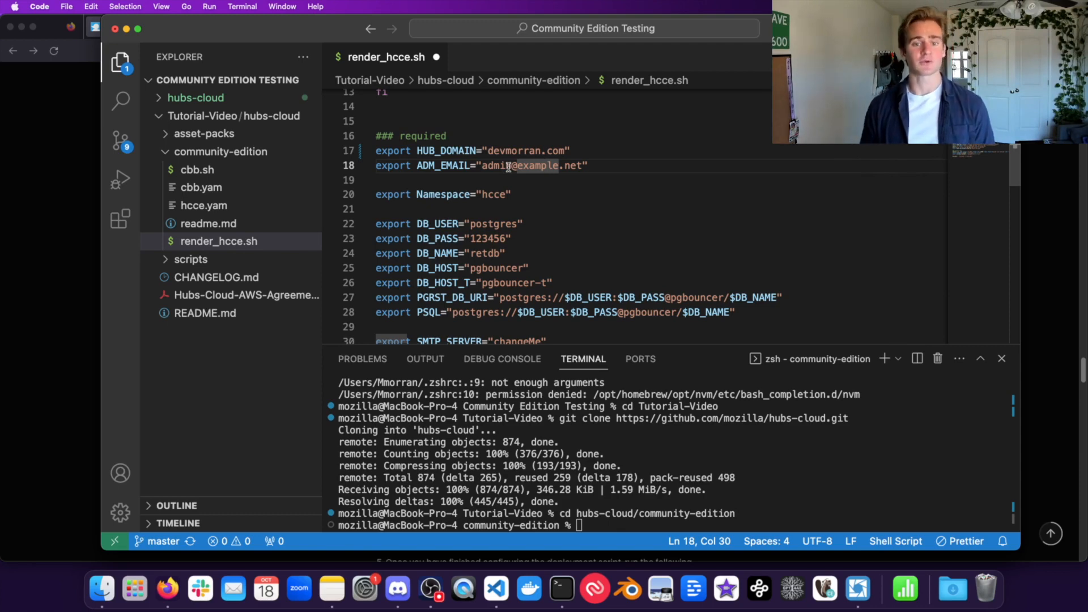
pyautogui.moveTo(582, 166); pyautogui.dragTo(483, 160)
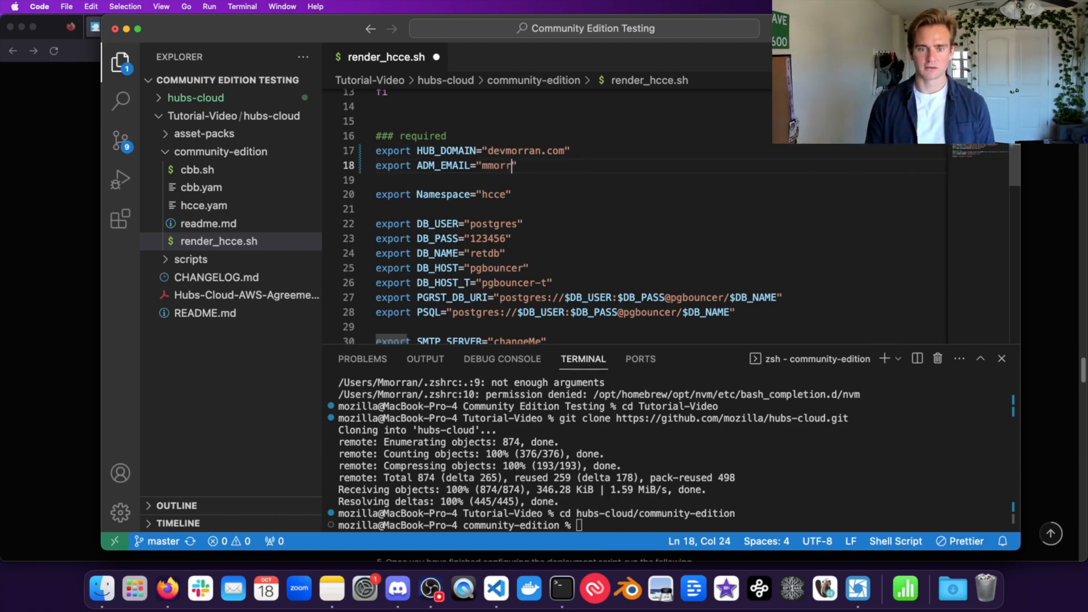
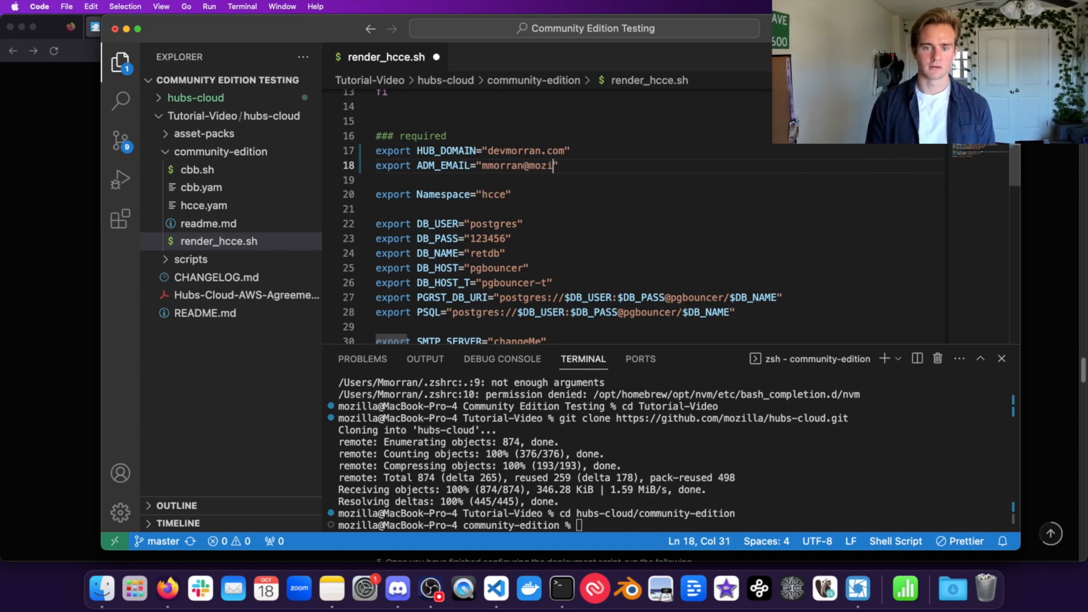
pyautogui.press('Down')
pyautogui.press('Down')
pyautogui.press('Down')
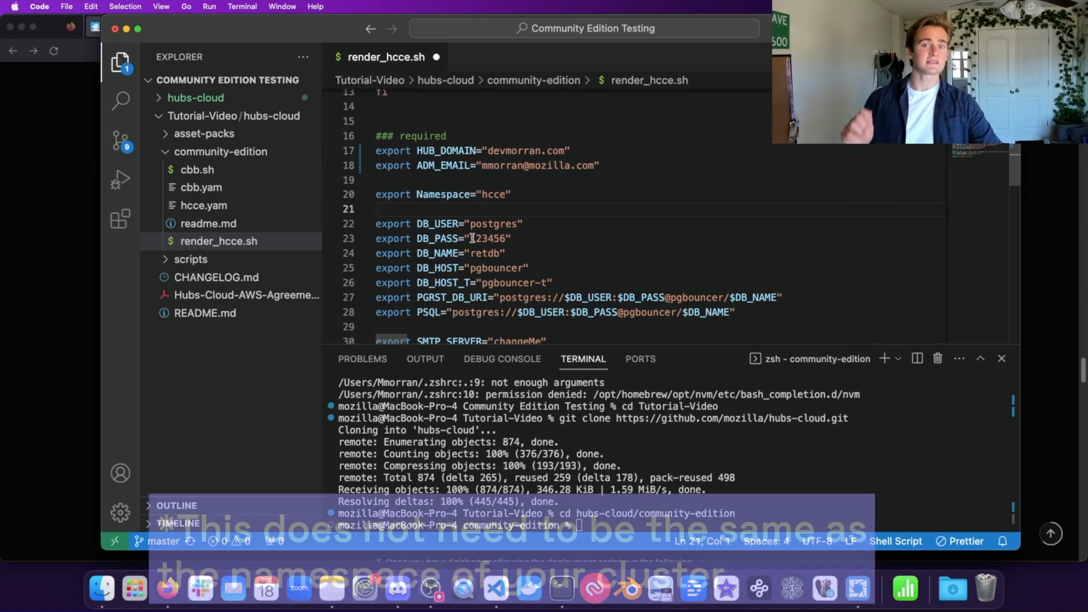
# Step: Look up the cluster name hcce-mhm-tutorial in the terminal listing, then return to render_hcce.sh
pyautogui.press('super+Tab')
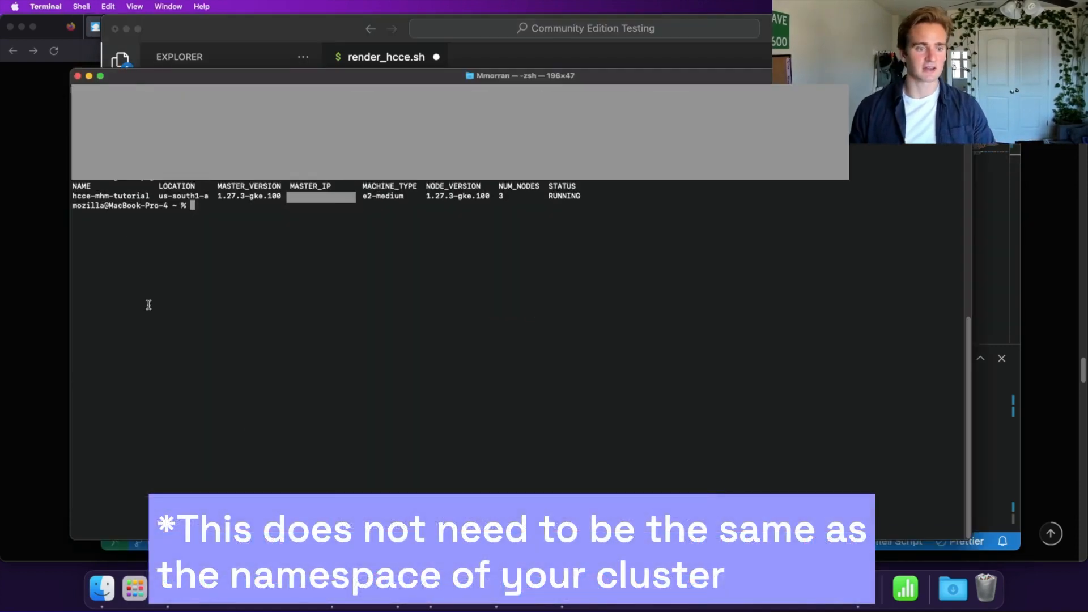
pyautogui.doubleClick(105, 189)
pyautogui.doubleClick(102, 193)
pyautogui.click(85, 193)
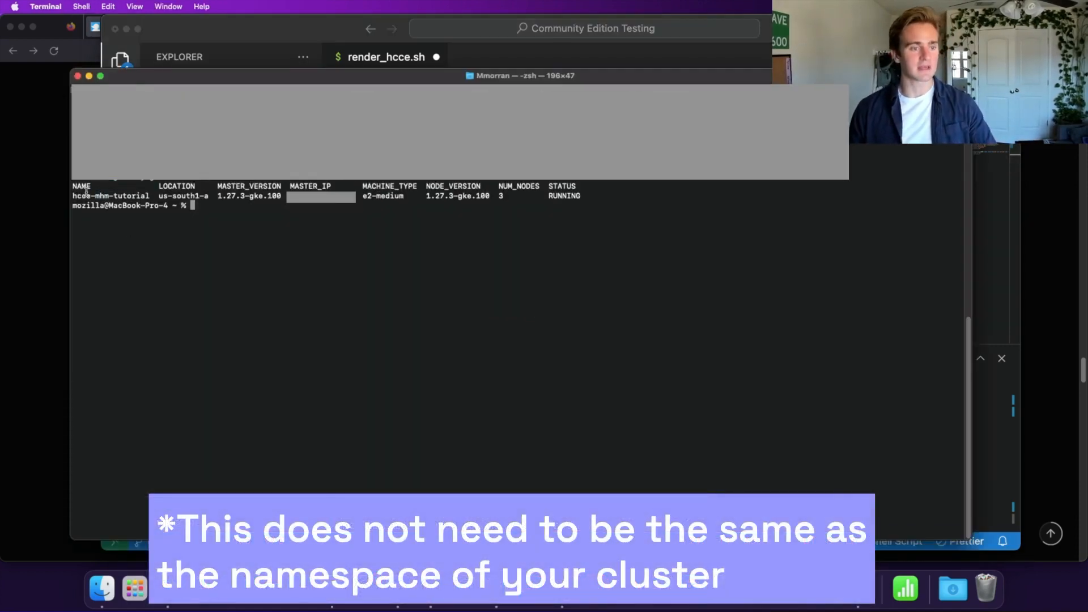
pyautogui.moveTo(87, 195); pyautogui.dragTo(123, 195)
pyautogui.doubleClick(122, 195)
pyautogui.click(149, 195)
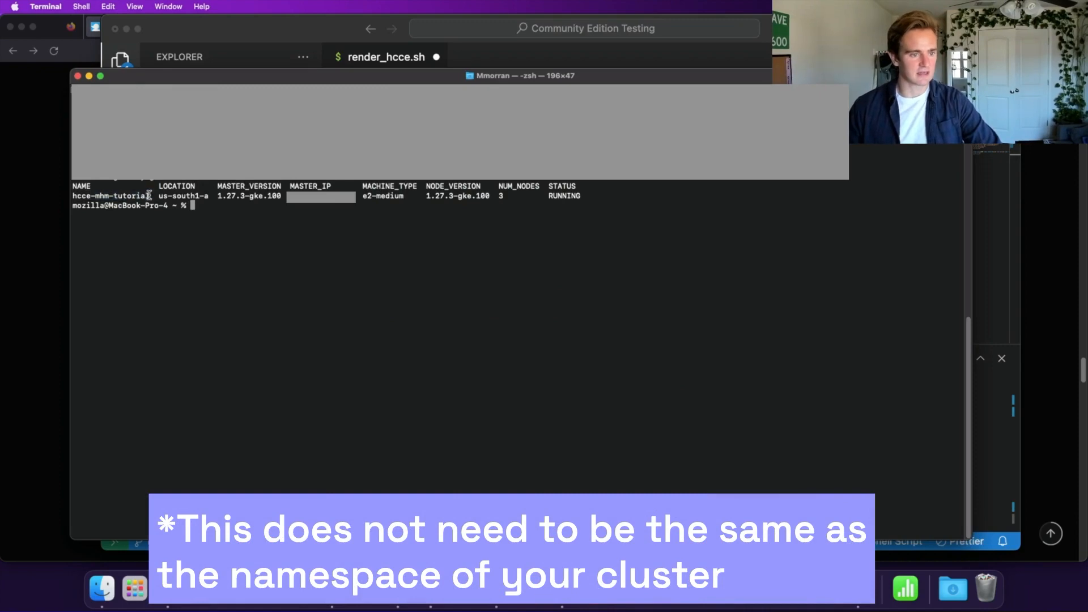
pyautogui.click(242, 25)
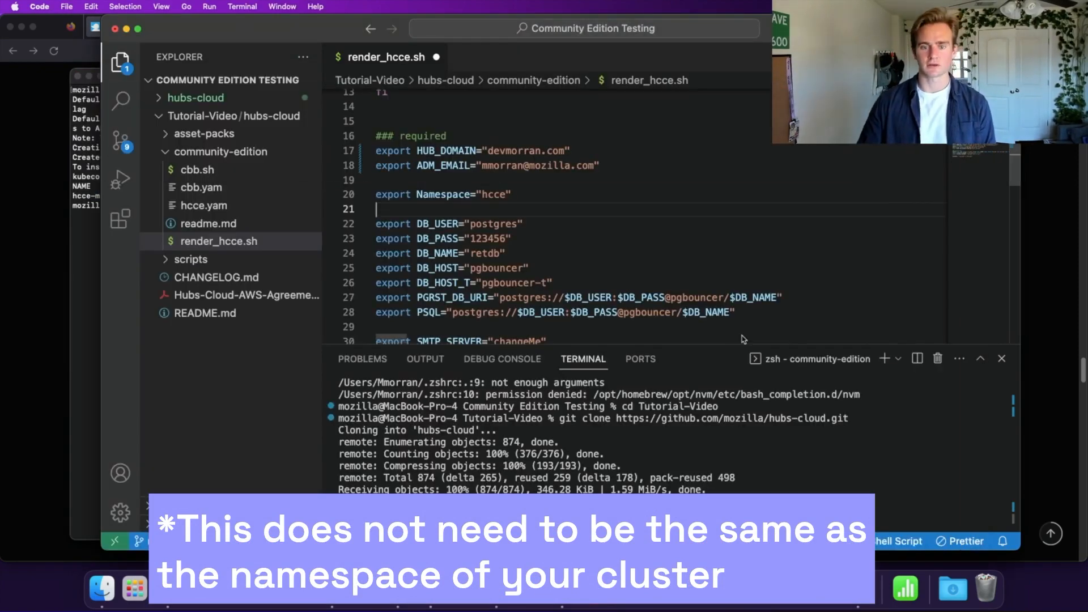
# Step: Change the Namespace on line 20 from hcce to hcce-mhm-tutorial
pyautogui.click(507, 193)
pyautogui.write('-m')
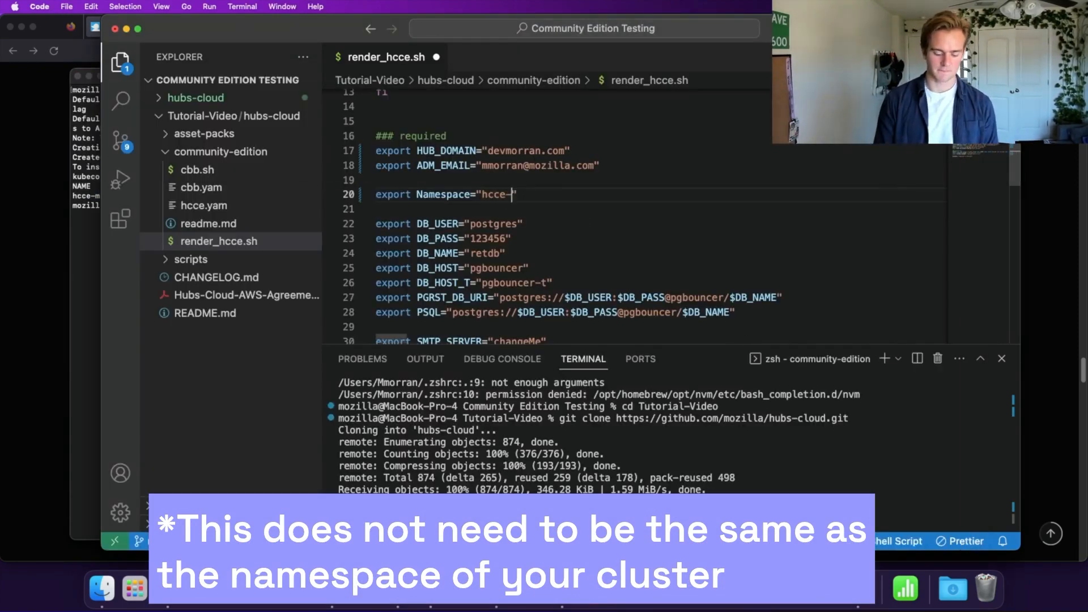
pyautogui.write('hm0')
pyautogui.write('tutorial')
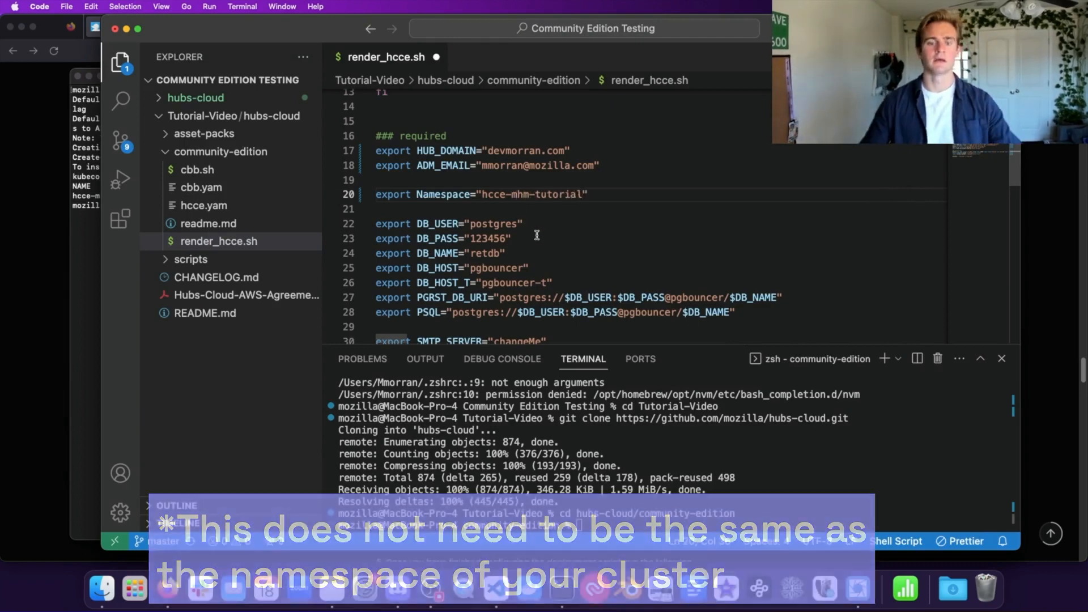
pyautogui.scroll(-3, 536, 235)
# Step: Review the database settings, noting the postgres user and the default database password
pyautogui.moveTo(735, 265); pyautogui.dragTo(376, 146)
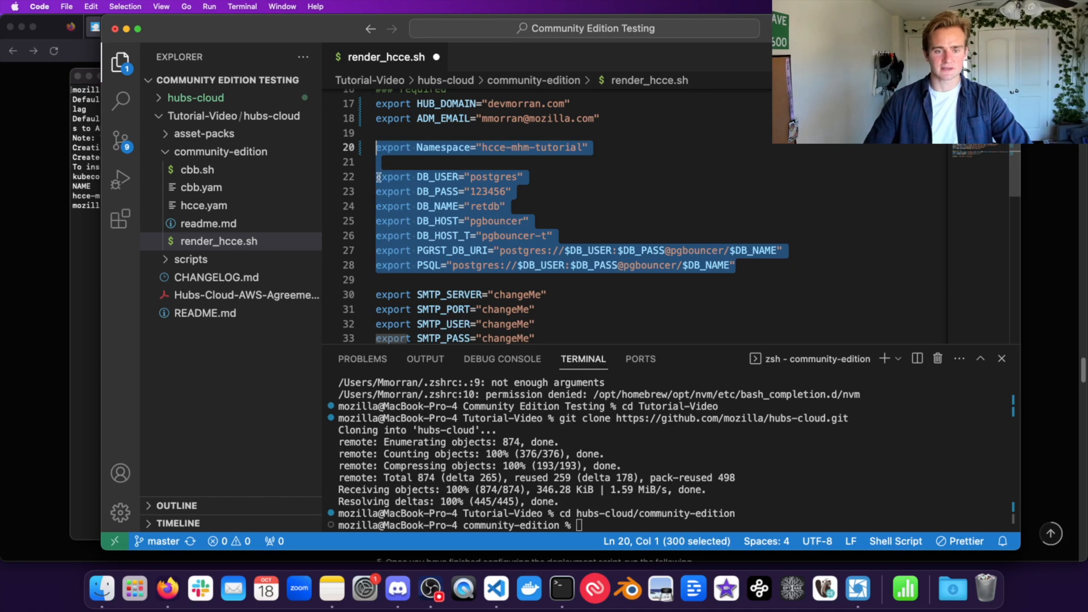
pyautogui.click(452, 179)
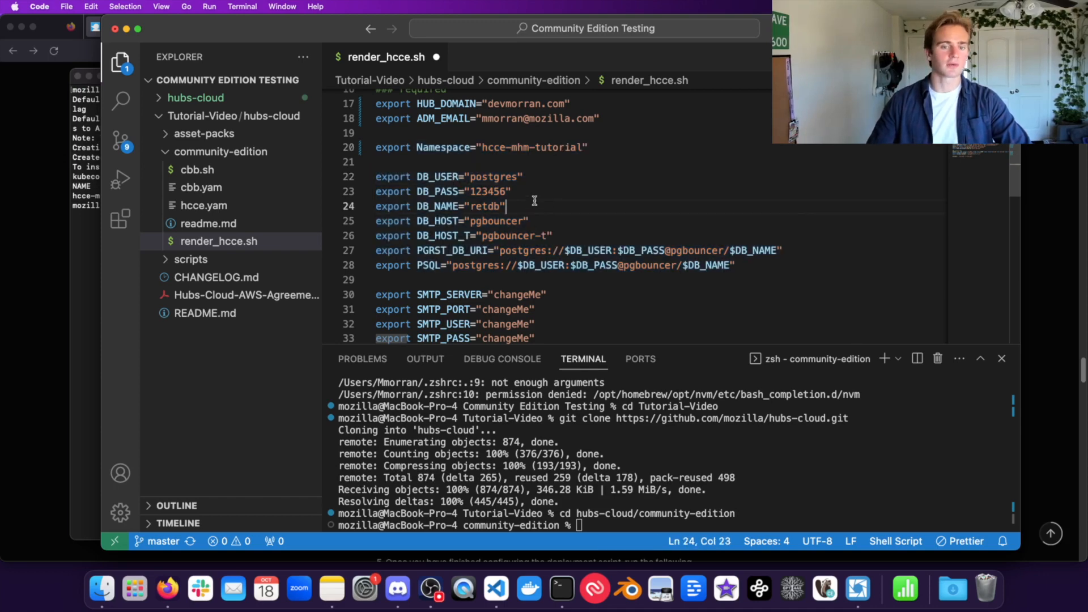
pyautogui.doubleClick(477, 175)
pyautogui.doubleClick(486, 192)
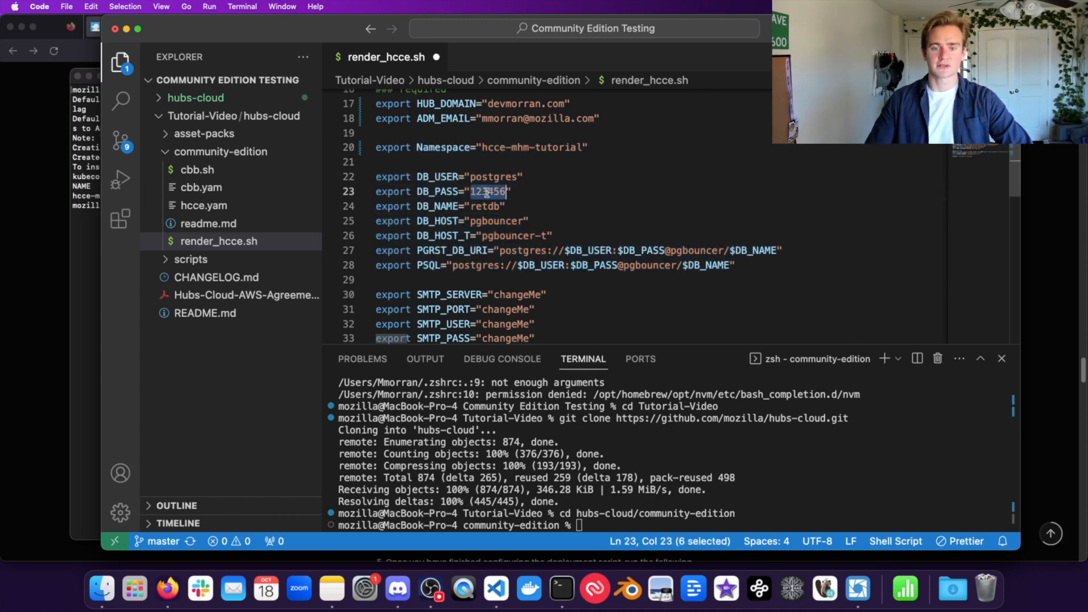
pyautogui.click(515, 192)
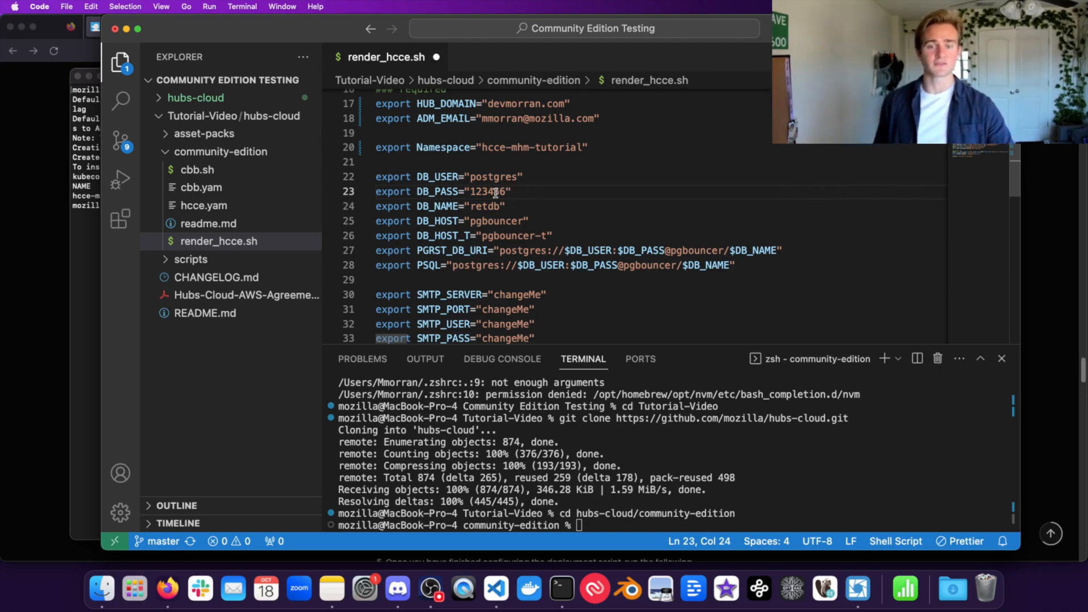
pyautogui.click(441, 177)
pyautogui.doubleClick(487, 176)
pyautogui.doubleClick(485, 176)
pyautogui.click(506, 176)
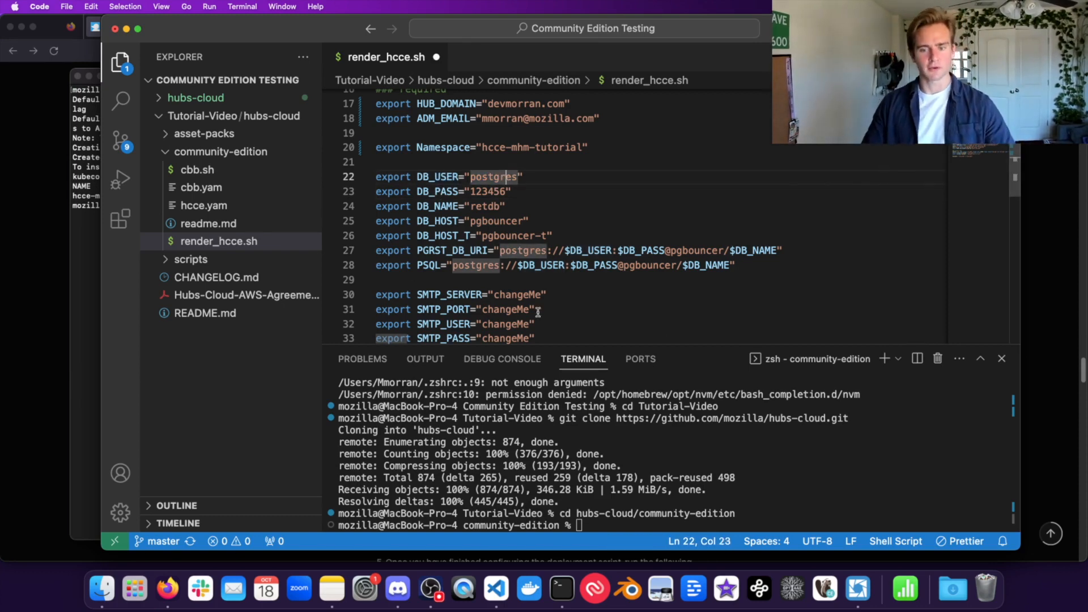
# Step: Find the SMTP_SERVER changeMe placeholder and bring up Amazon SES SMTP settings in Firefox
pyautogui.scroll(-4, 537, 312)
pyautogui.moveTo(547, 227); pyautogui.dragTo(412, 168)
pyautogui.click(458, 183)
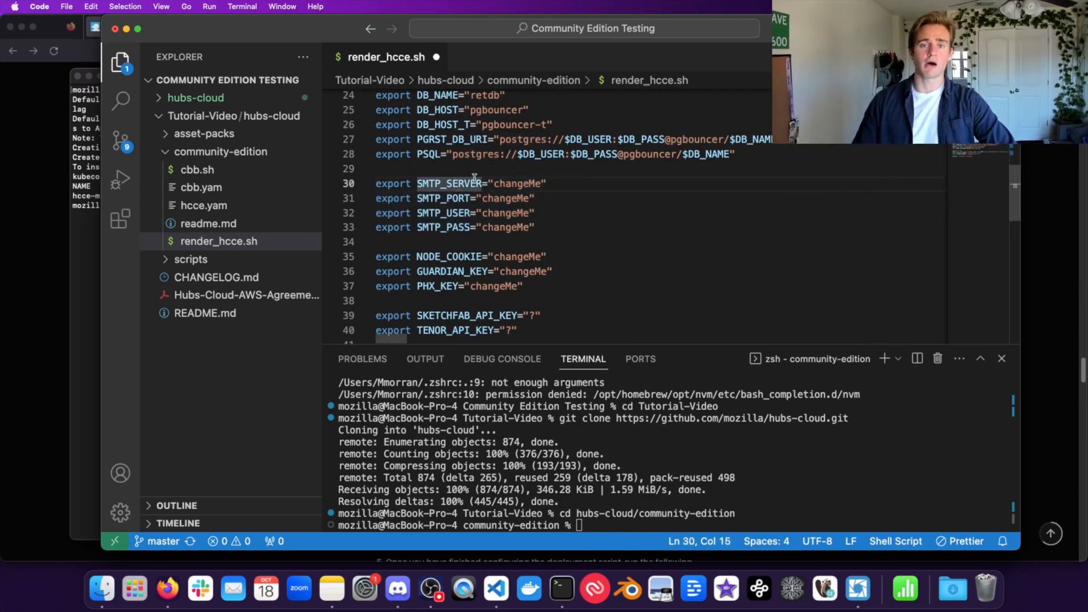
pyautogui.doubleClick(526, 184)
pyautogui.doubleClick(434, 184)
pyautogui.click(477, 185)
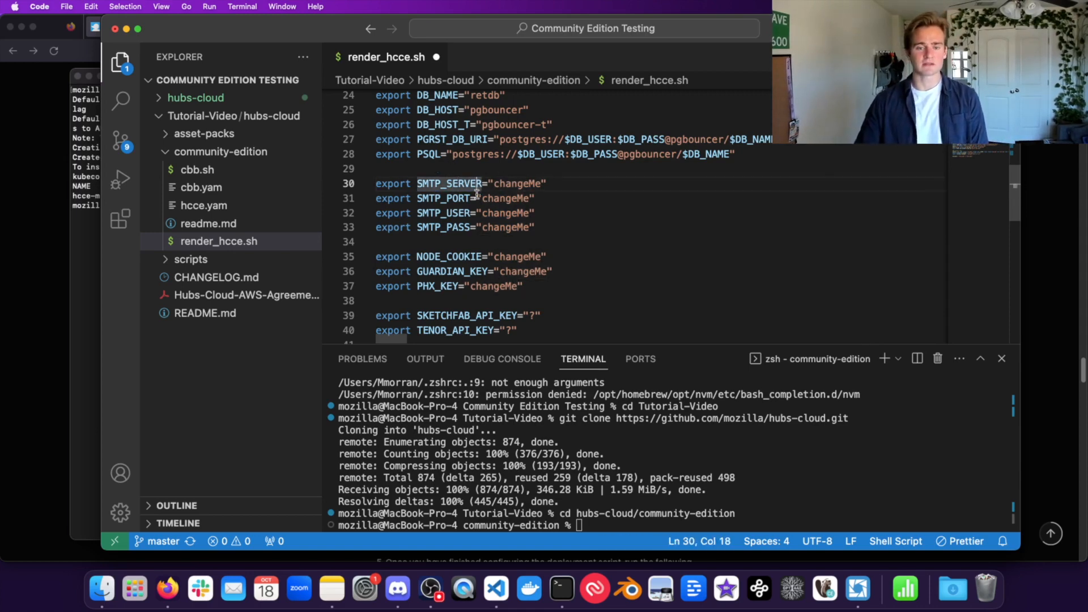
pyautogui.click(7, 269)
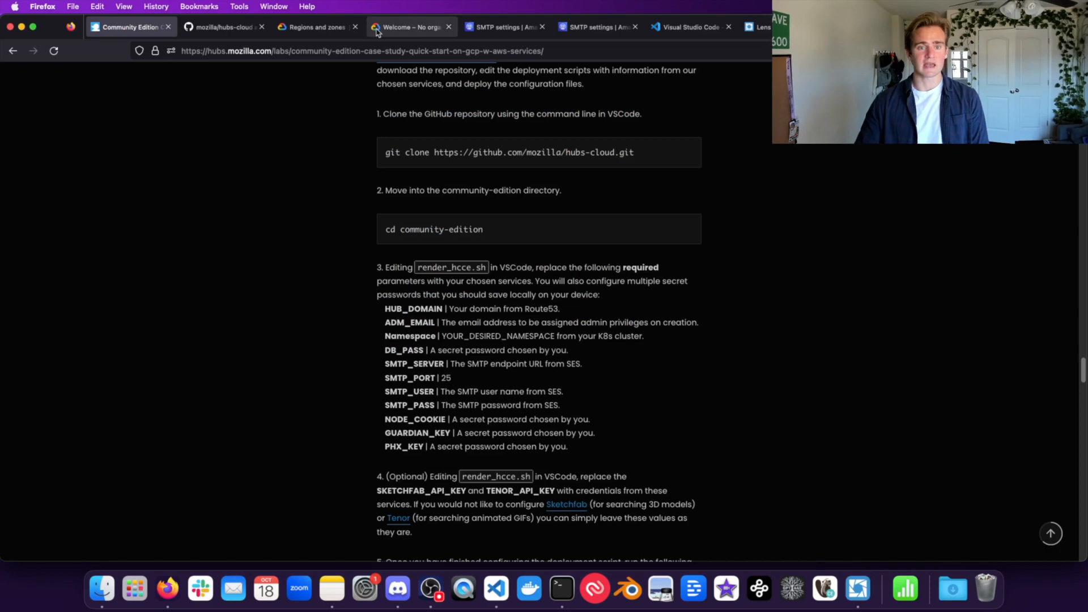
pyautogui.click(502, 29)
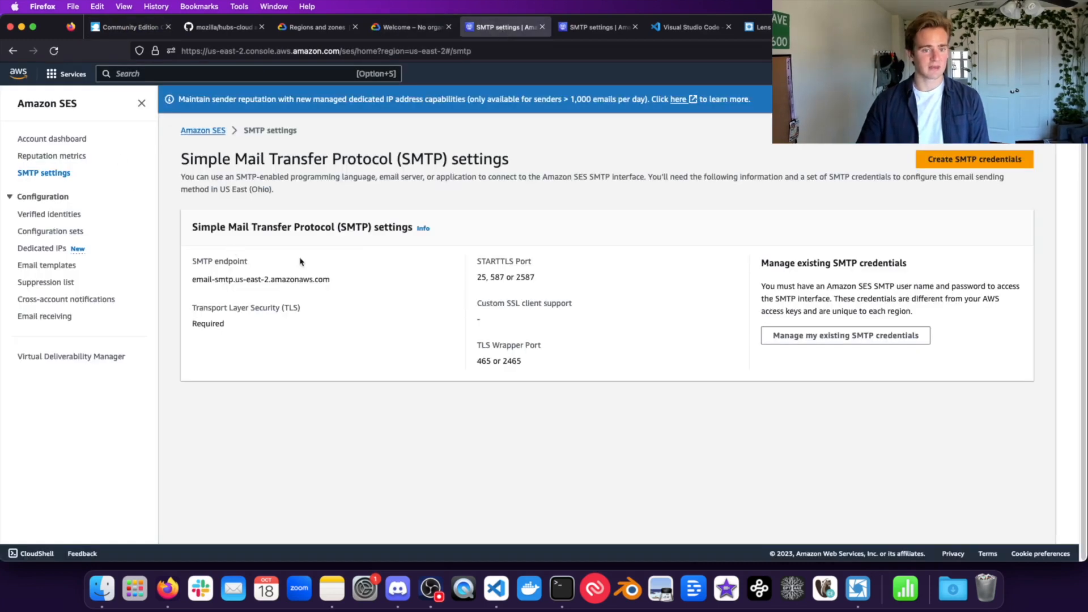
# Step: Paste the SES endpoint email-smtp.us-east-2.amazonaws.com into SMTP_SERVER and save the script
pyautogui.moveTo(339, 284); pyautogui.dragTo(193, 278)
pyautogui.press('super+c')
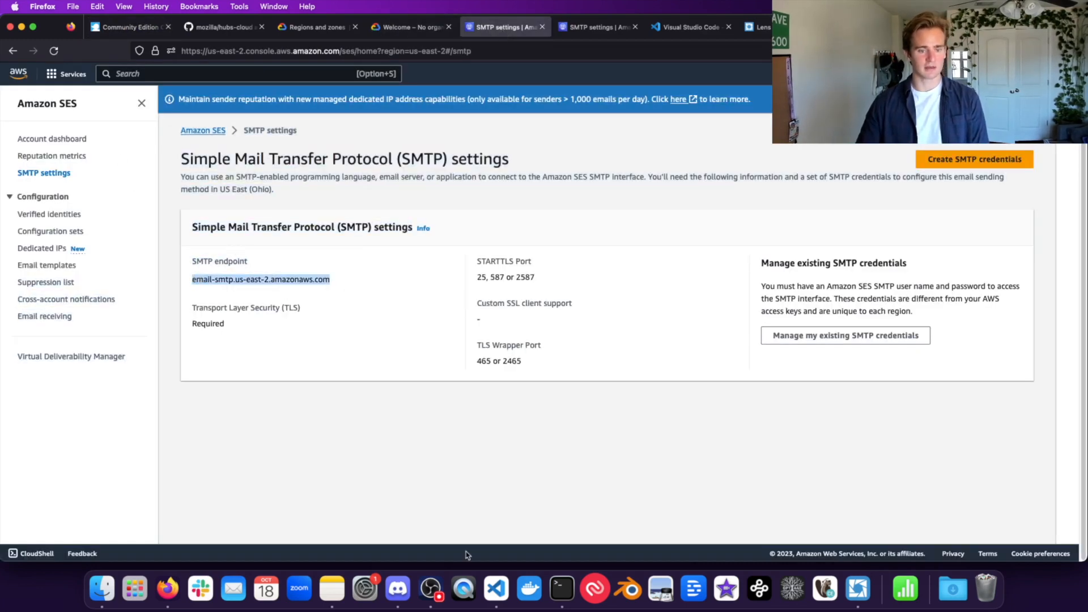
pyautogui.click(495, 589)
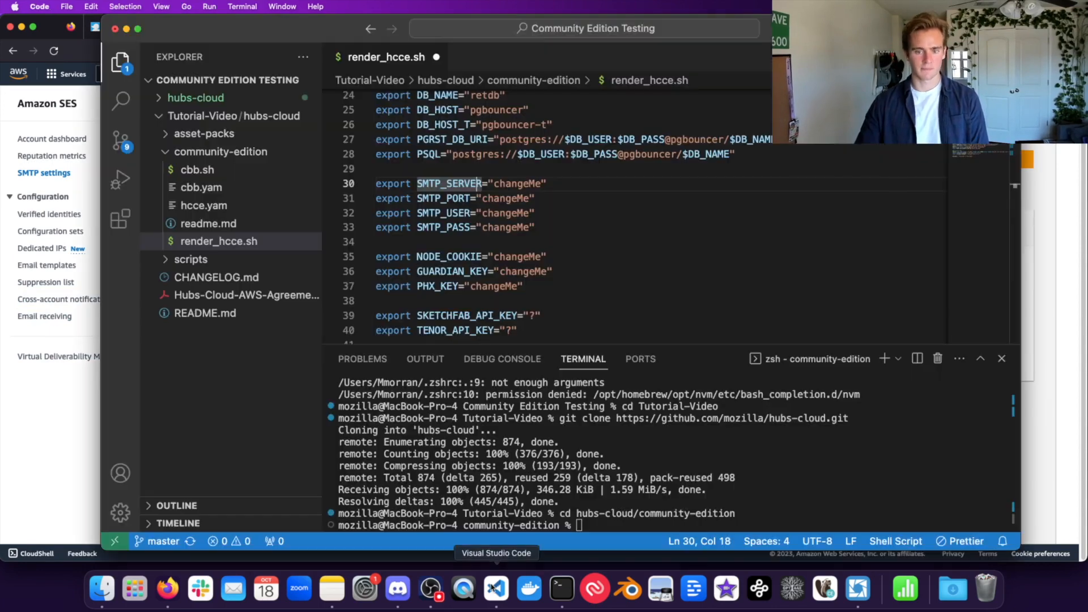
pyautogui.doubleClick(518, 184)
pyautogui.press('super+v')
pyautogui.click(612, 213)
pyautogui.press('super+s')
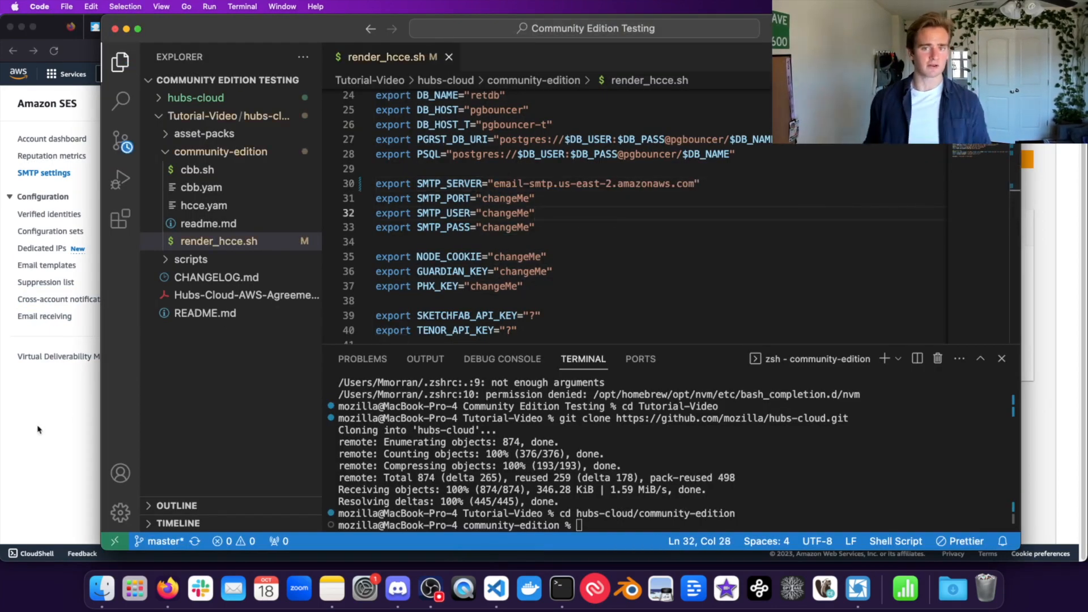
# Step: Check the STARTTLS ports on the SES page and set SMTP_PORT to 25
pyautogui.click(38, 429)
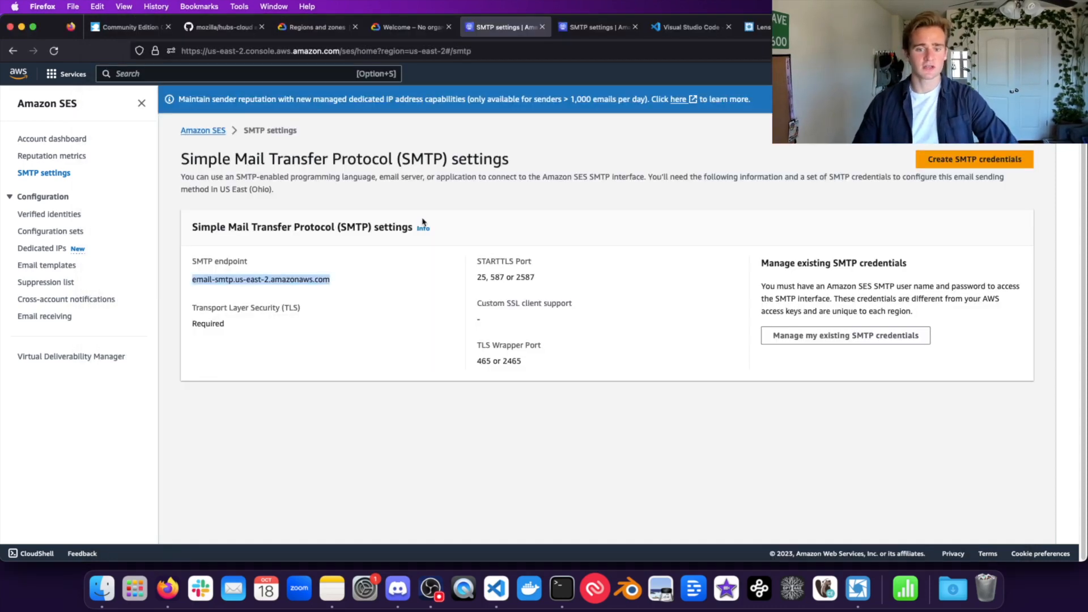
pyautogui.click(479, 275)
pyautogui.moveTo(478, 277); pyautogui.dragTo(544, 280)
pyautogui.tripleClick(544, 280)
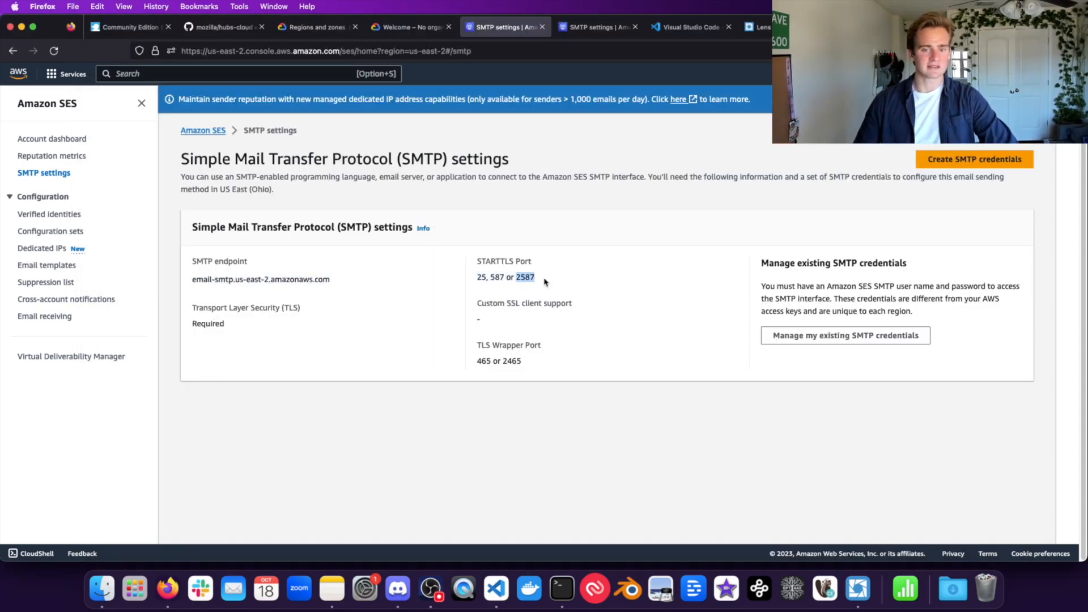
pyautogui.tripleClick(496, 277)
pyautogui.doubleClick(516, 278)
pyautogui.tripleClick(481, 278)
pyautogui.doubleClick(483, 278)
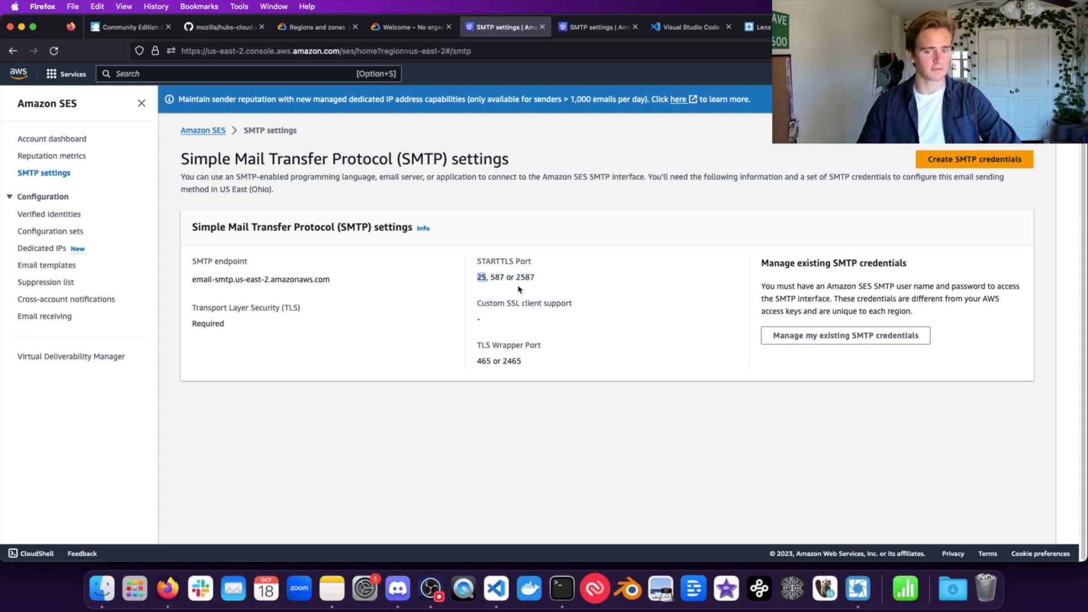
pyautogui.click(496, 588)
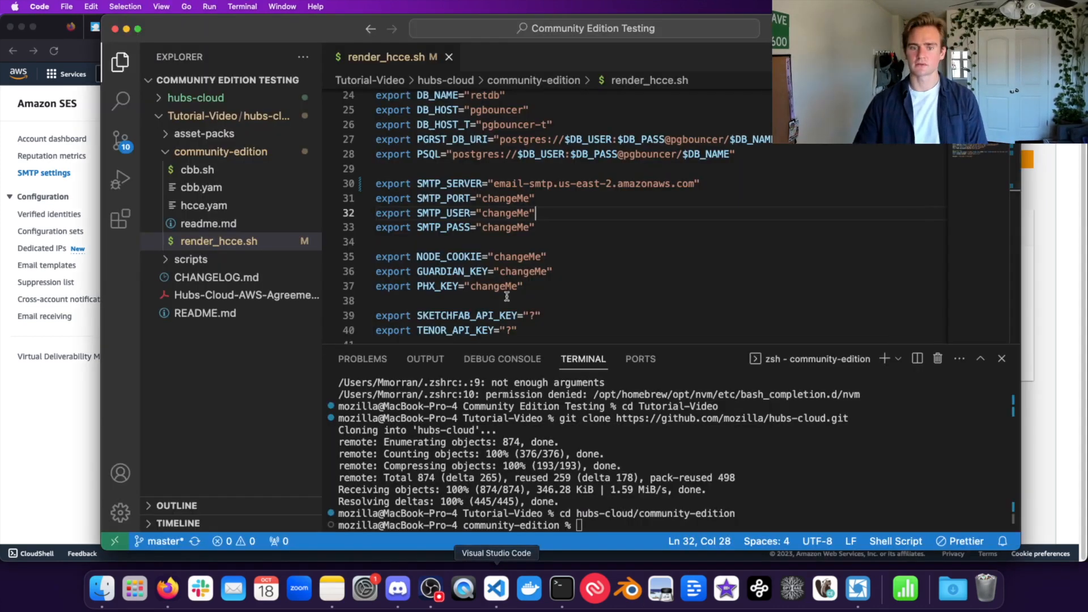
pyautogui.doubleClick(503, 198)
pyautogui.write('25')
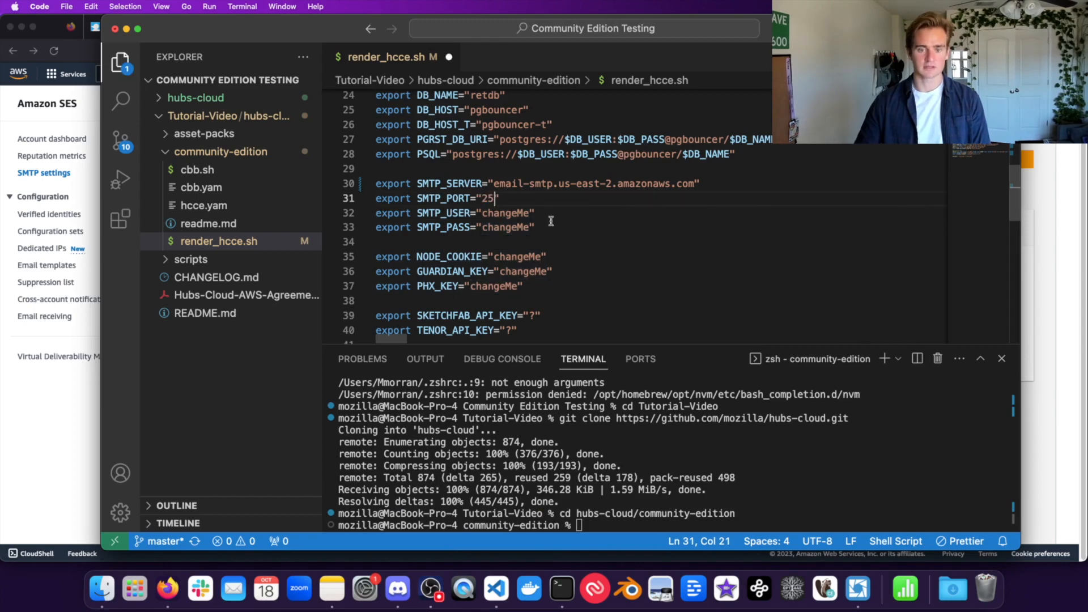
# Step: Paste the SES SMTP user name into SMTP_USER and the SMTP password into SMTP_PASS
pyautogui.click(530, 212)
pyautogui.doubleClick(516, 213)
pyautogui.click(649, 274)
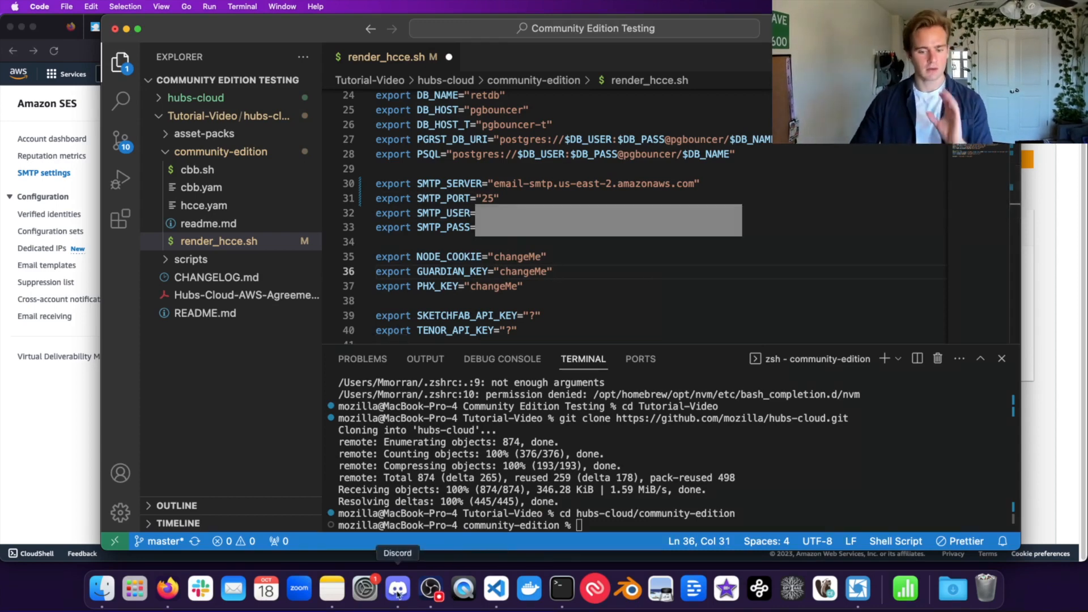
pyautogui.click(341, 589)
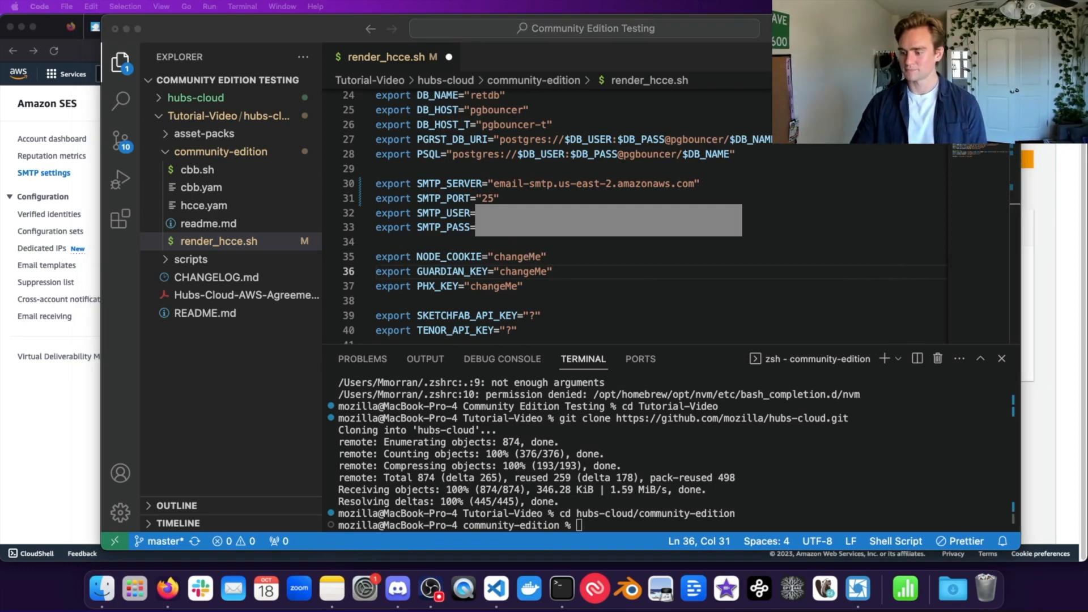
pyautogui.click(494, 213)
pyautogui.press('super+z')
pyautogui.doubleClick(494, 213)
pyautogui.press('super+v')
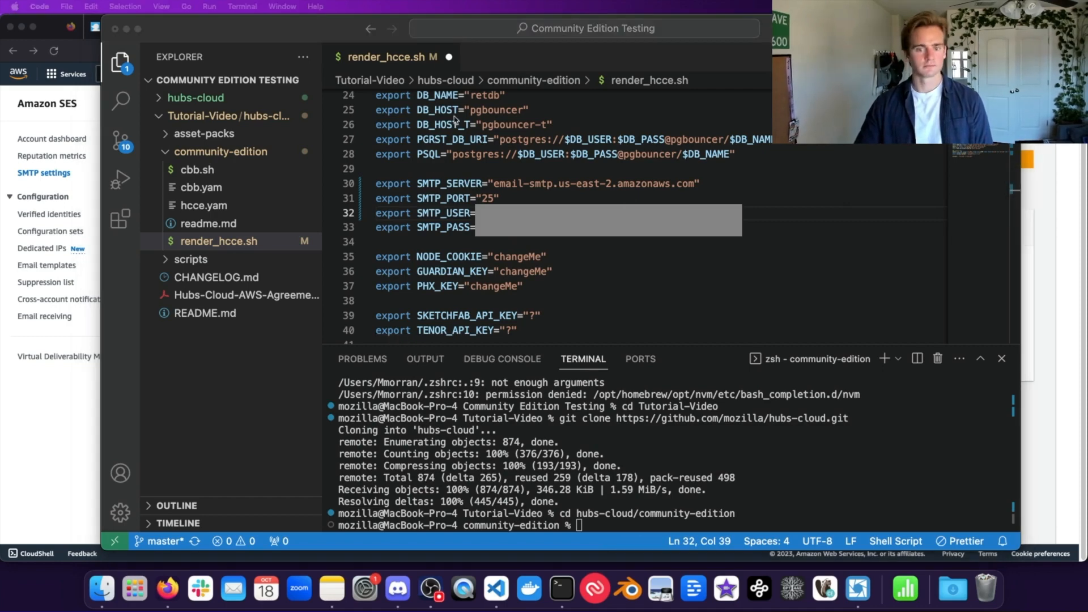
pyautogui.click(502, 227)
pyautogui.doubleClick(502, 227)
pyautogui.press('super+v')
# Step: Select the NODE_COOKIE, GUARDIAN_KEY and PHX_KEY secret lines that still need values
pyautogui.moveTo(522, 216); pyautogui.dragTo(377, 186)
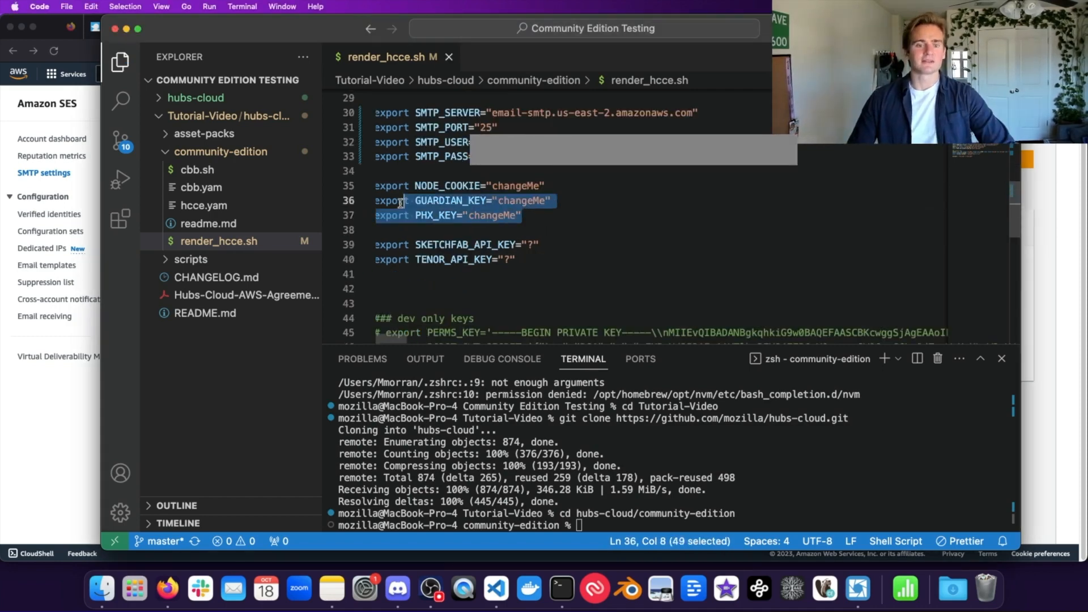
pyautogui.doubleClick(449, 188)
pyautogui.click(456, 198)
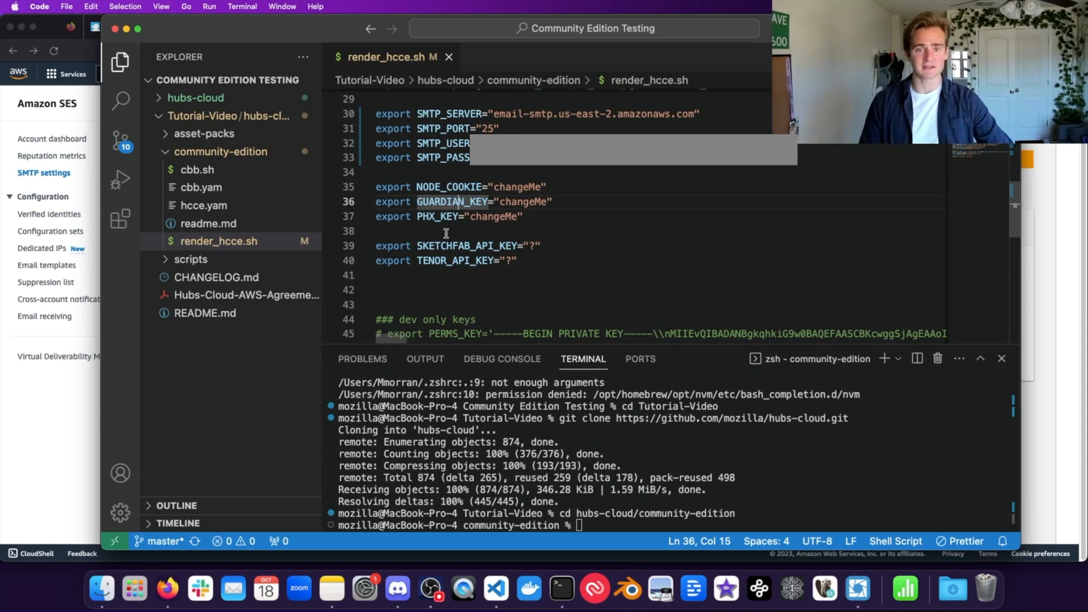
# Step: Search for a random password generator in a new Firefox tab for the three secret keys
pyautogui.doubleClick(474, 219)
pyautogui.click(515, 191)
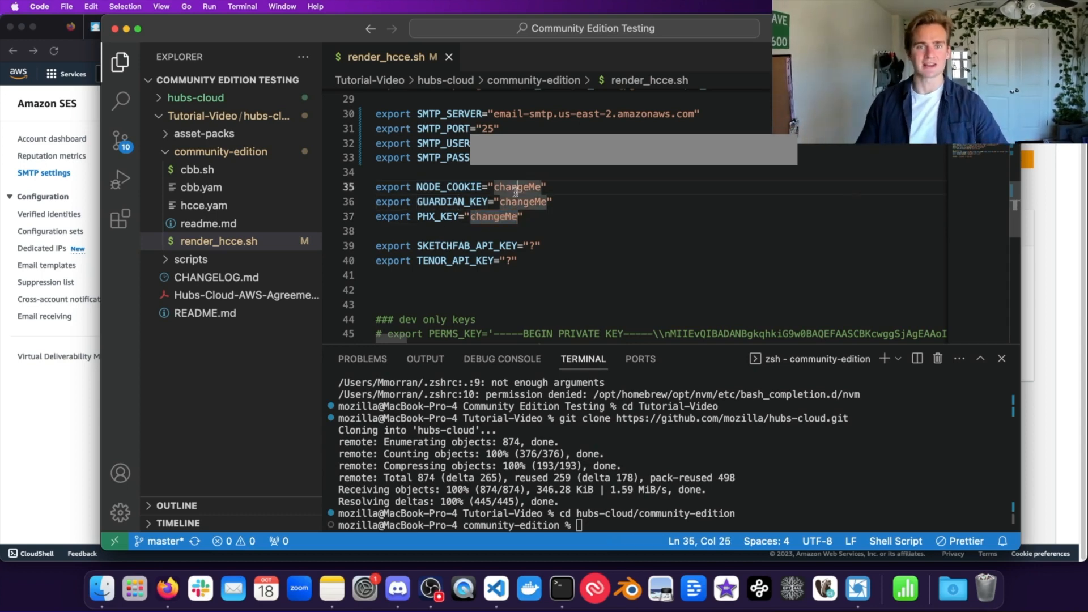
pyautogui.press('super+Tab')
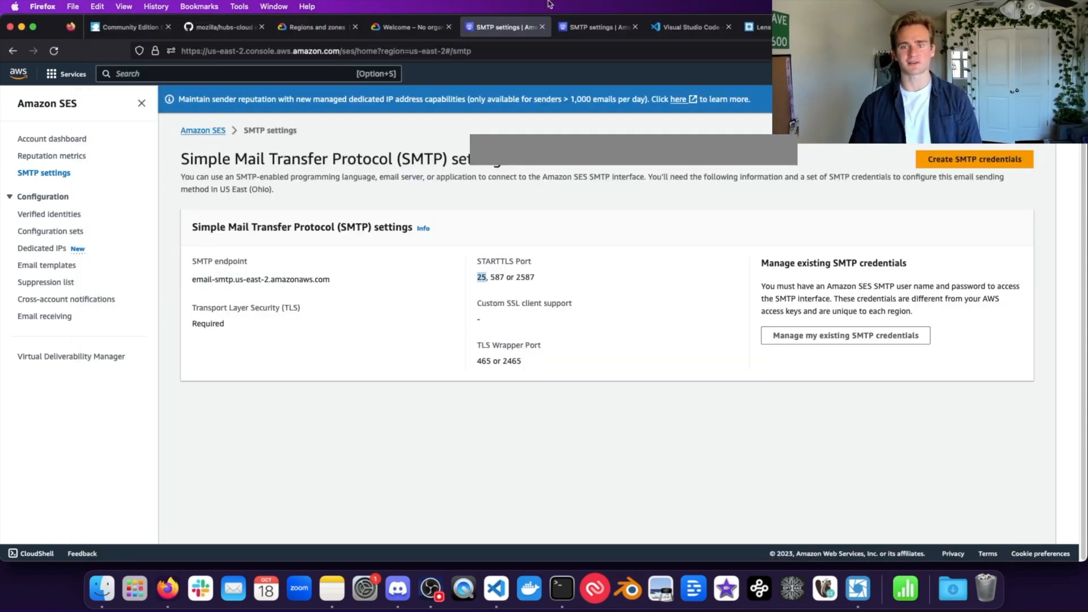
pyautogui.press('super+t')
pyautogui.write('rand')
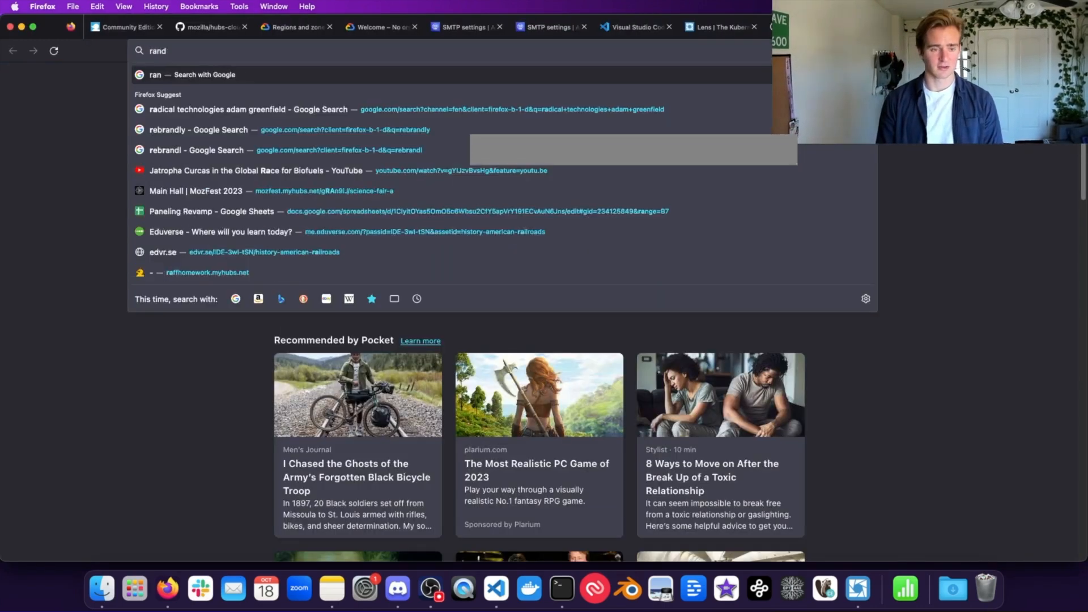
pyautogui.write('om password e')
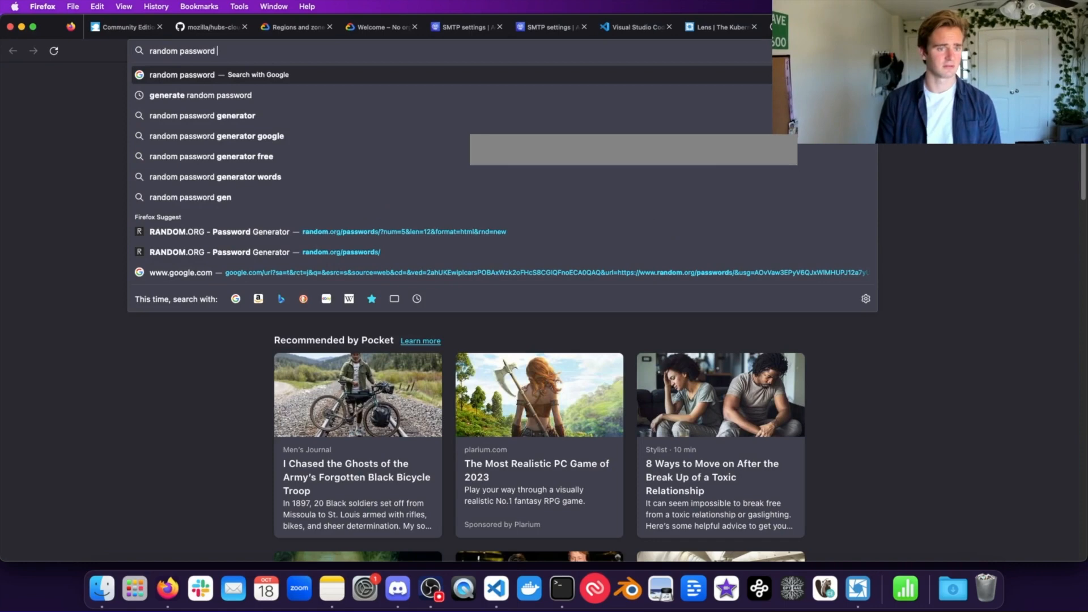
pyautogui.write('erator')
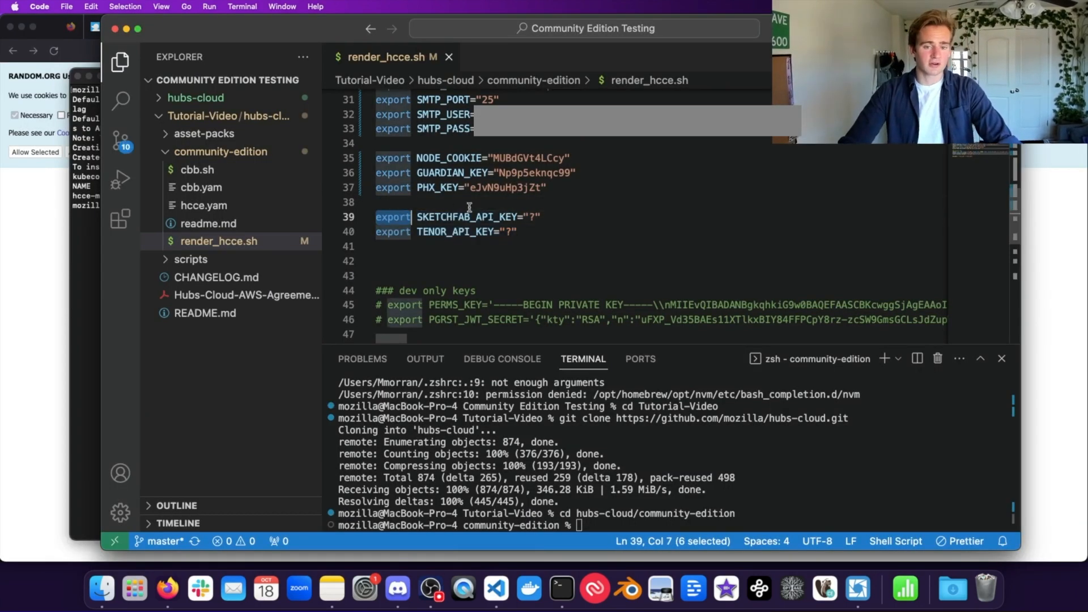
# Step: Check the filled NODE_COOKIE, GUARDIAN_KEY and PHX_KEY values and the TENOR_API_KEY line below
pyautogui.click(469, 208)
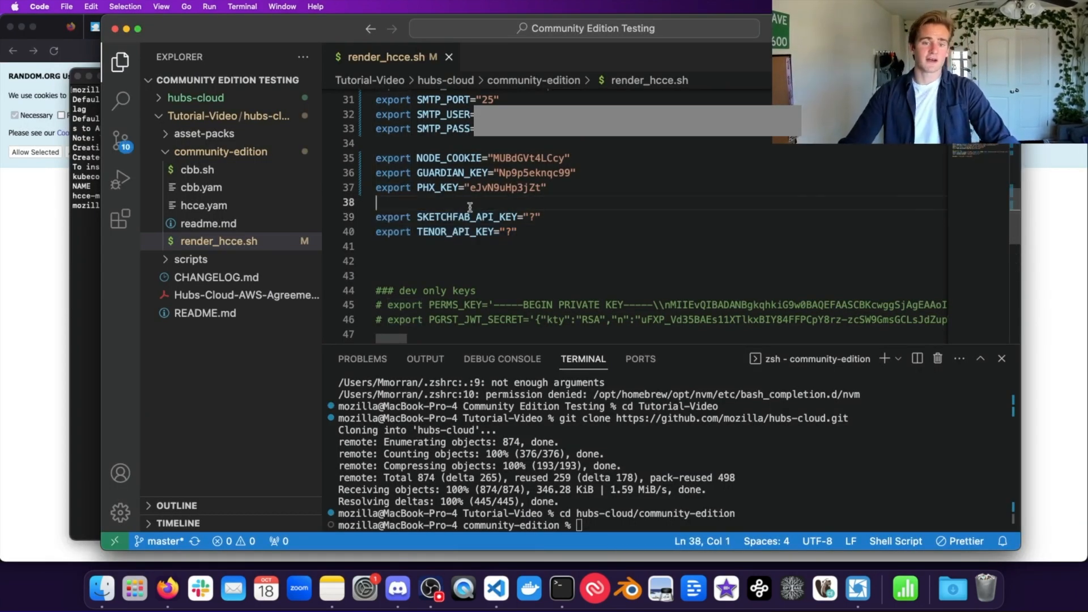
pyautogui.doubleClick(479, 233)
pyautogui.click(514, 208)
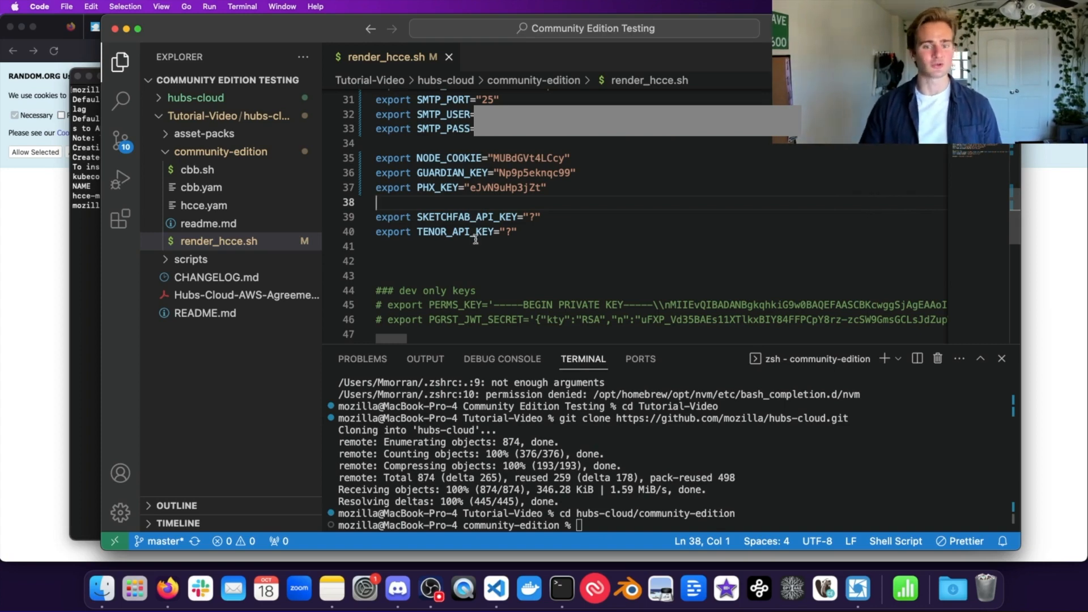
pyautogui.moveTo(541, 232); pyautogui.dragTo(381, 219)
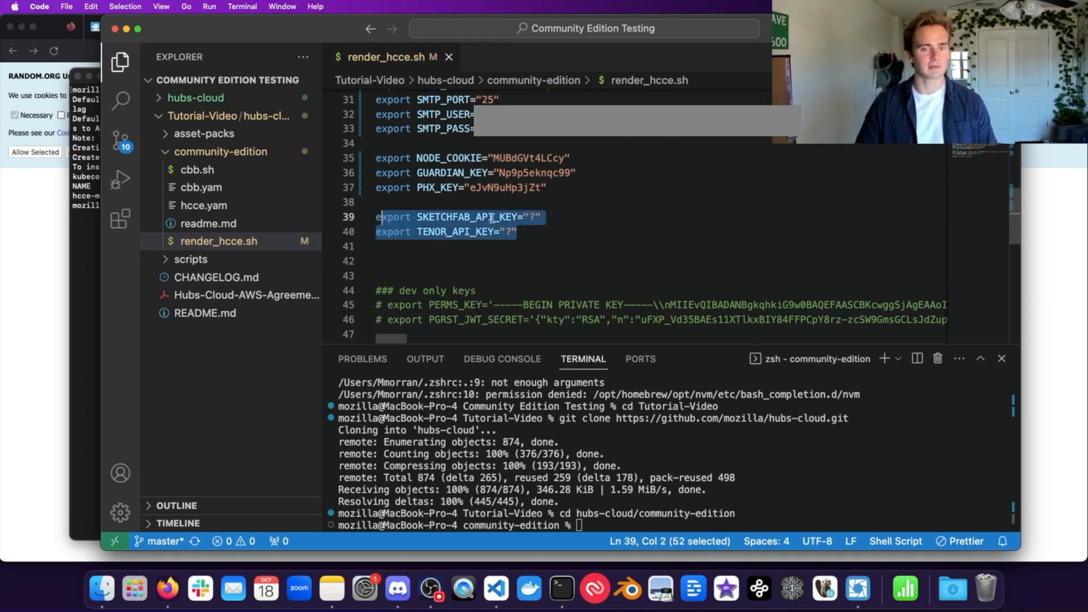
pyautogui.click(525, 219)
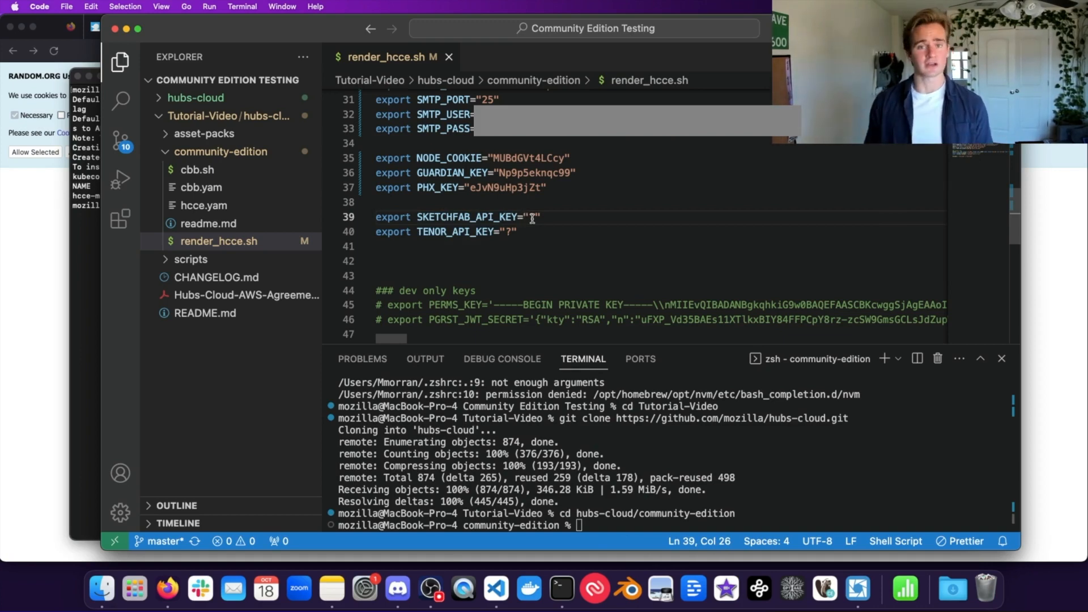
pyautogui.click(563, 249)
pyautogui.scroll(-6, 595, 238)
pyautogui.scroll(3, 626, 226)
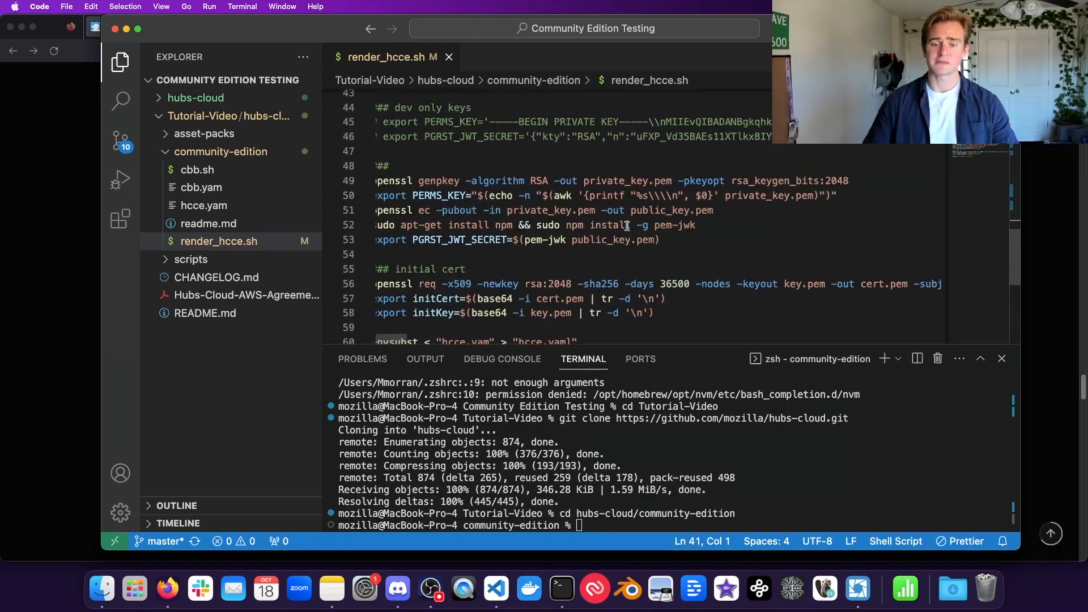
pyautogui.scroll(-2, 626, 226)
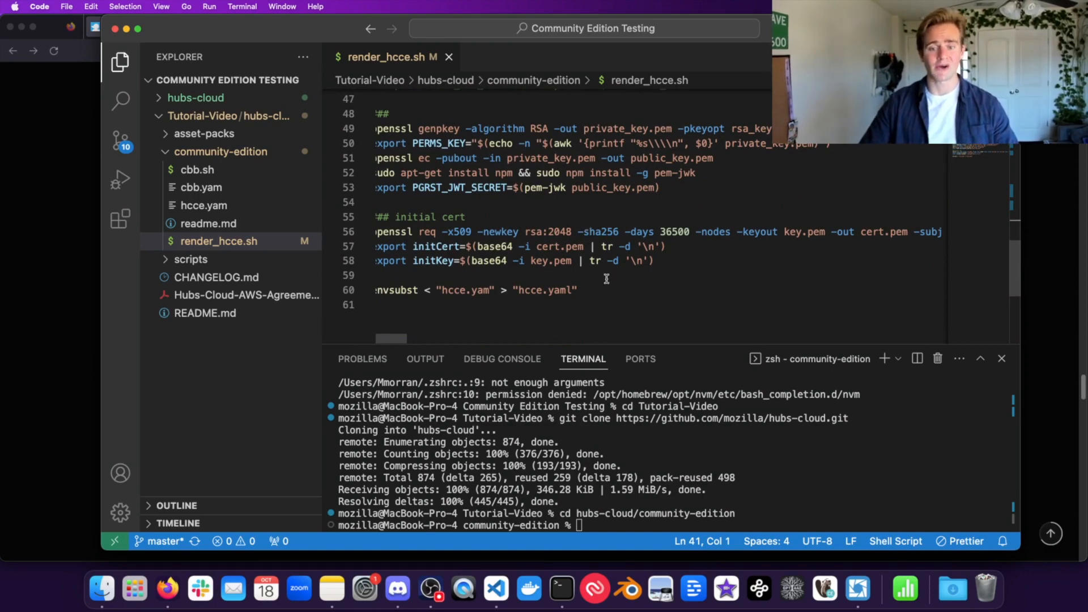
pyautogui.hscroll(-1, 606, 281)
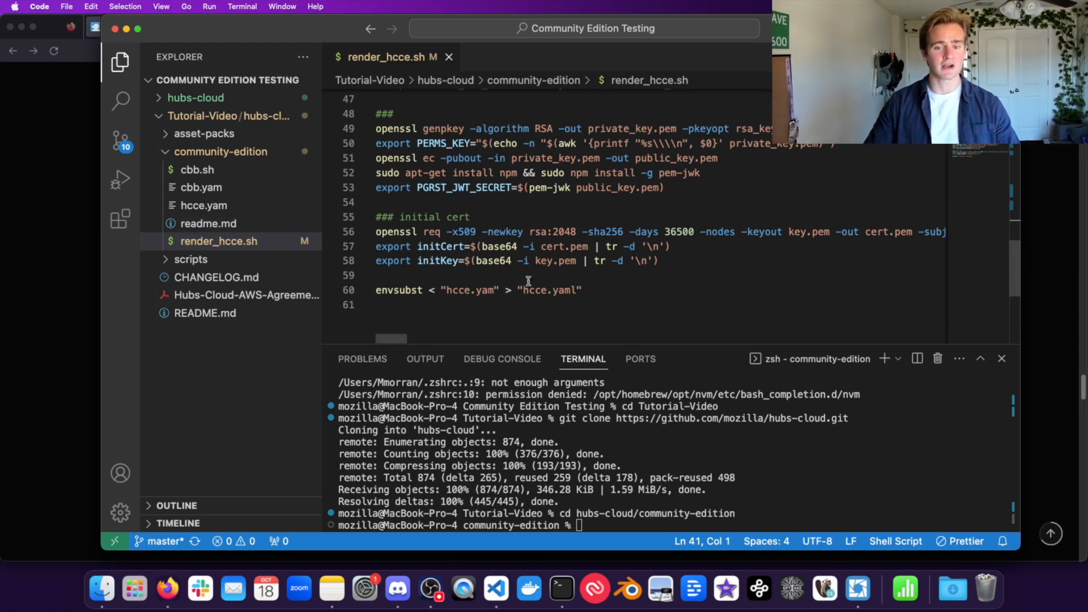
pyautogui.click(585, 274)
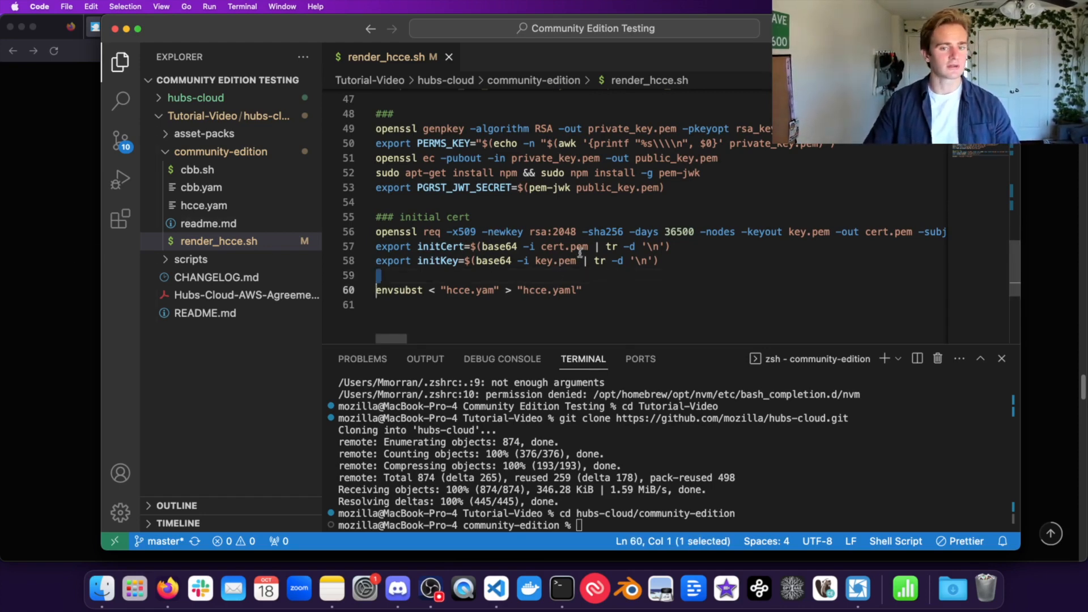
pyautogui.click(579, 250)
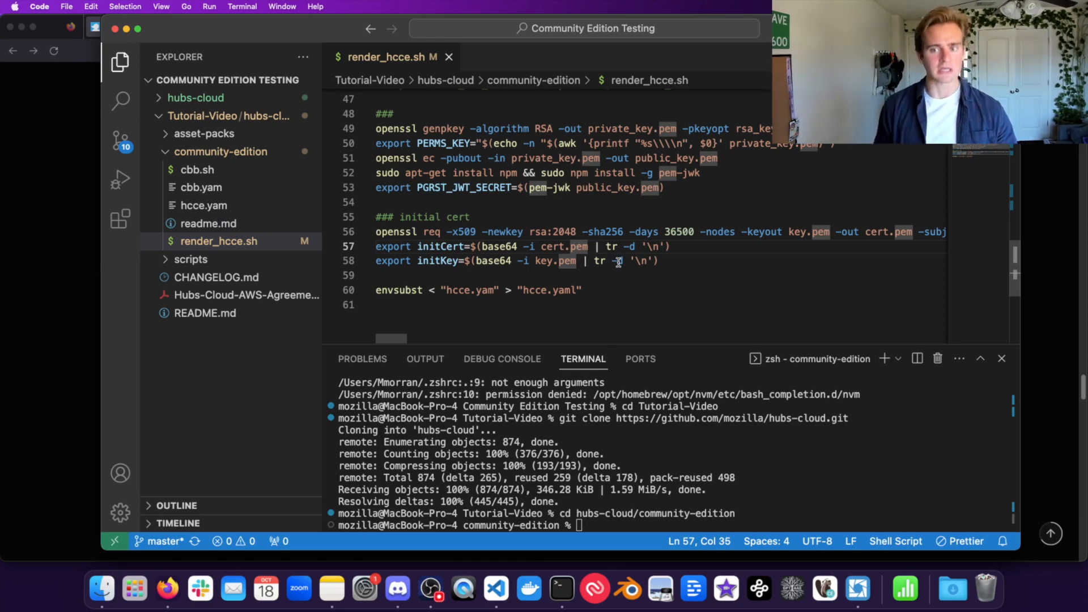
pyautogui.moveTo(673, 259); pyautogui.dragTo(529, 214)
pyautogui.click(534, 232)
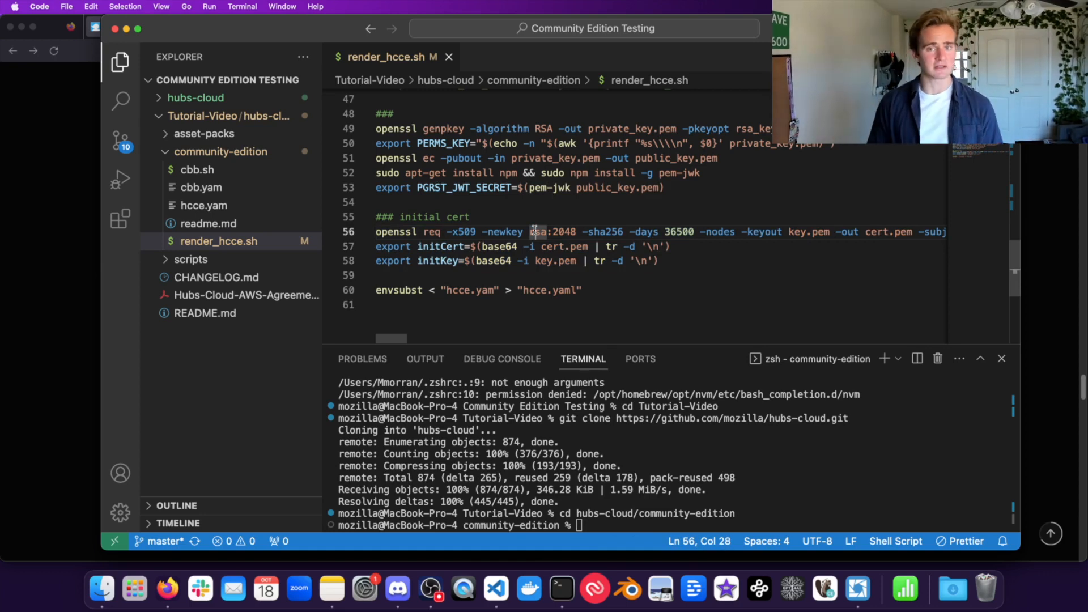
pyautogui.click(558, 248)
pyautogui.click(503, 247)
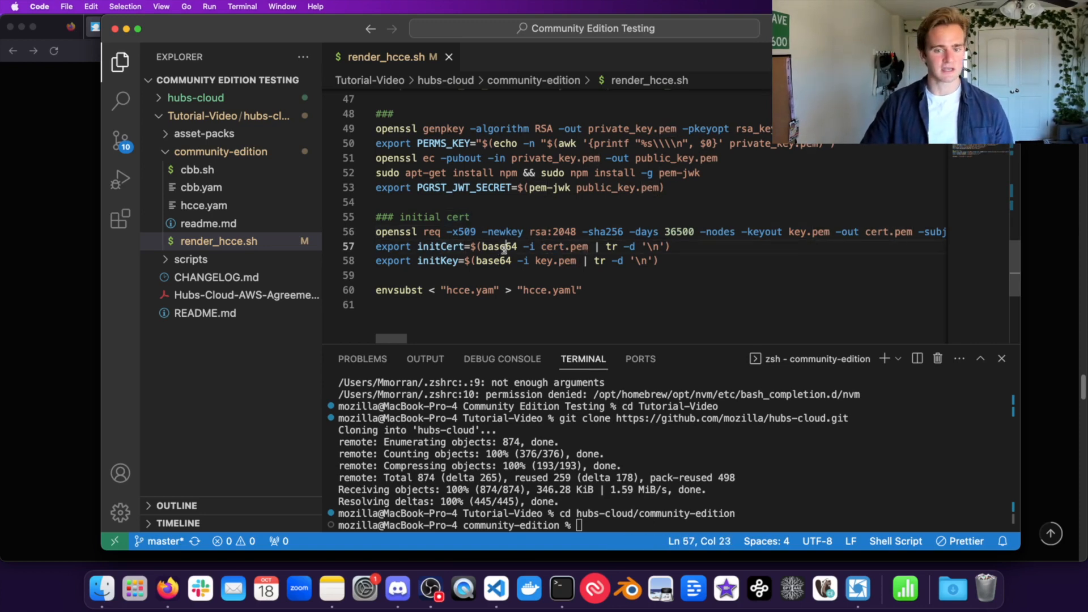
pyautogui.moveTo(479, 245)
pyautogui.mouseDown()
pyautogui.moveTo(695, 241)
pyautogui.moveTo(476, 244)
pyautogui.mouseUp()
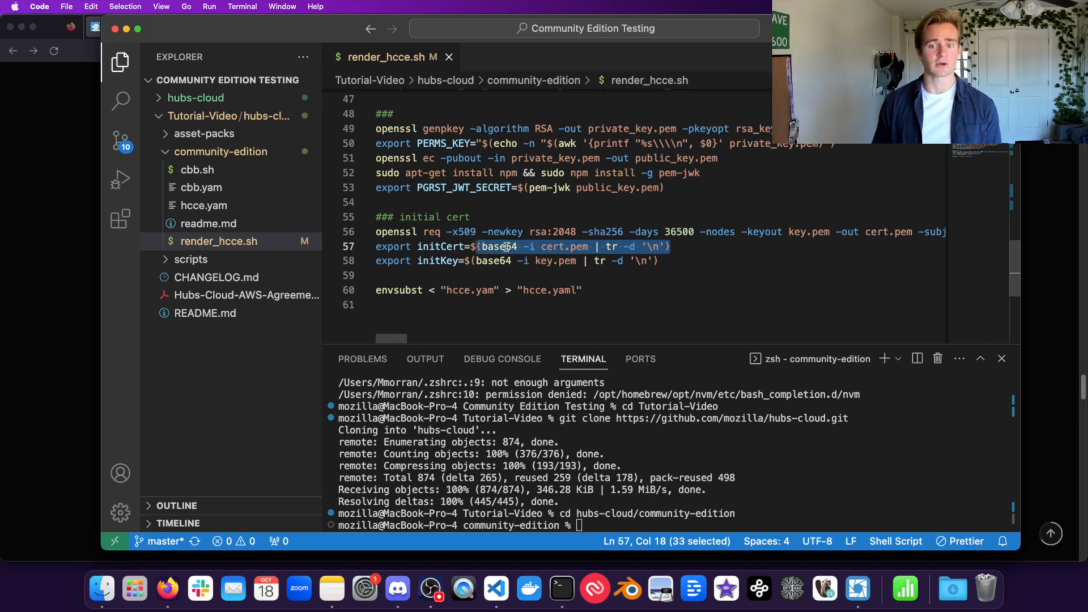
pyautogui.click(599, 261)
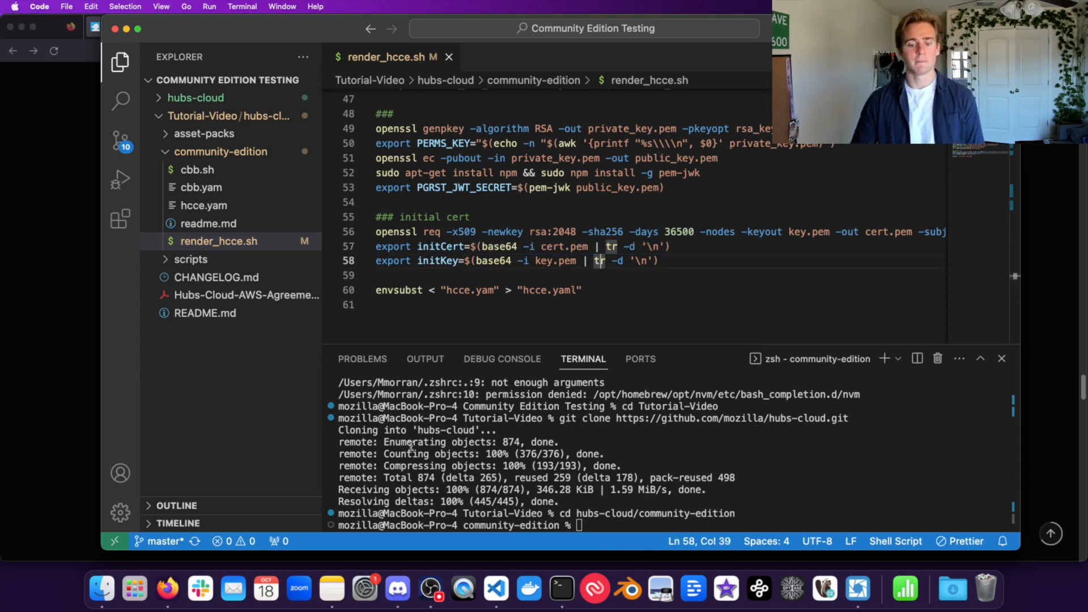
# Step: Clear the integrated terminal and adjust the zoom and terminal panel size
pyautogui.click(640, 440)
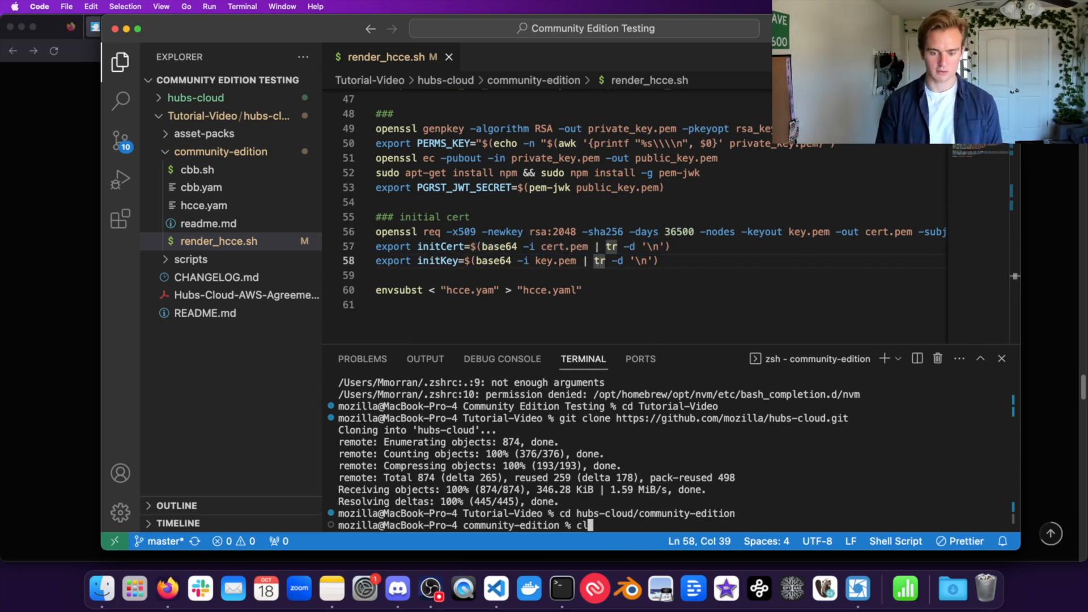
pyautogui.press('super+k')
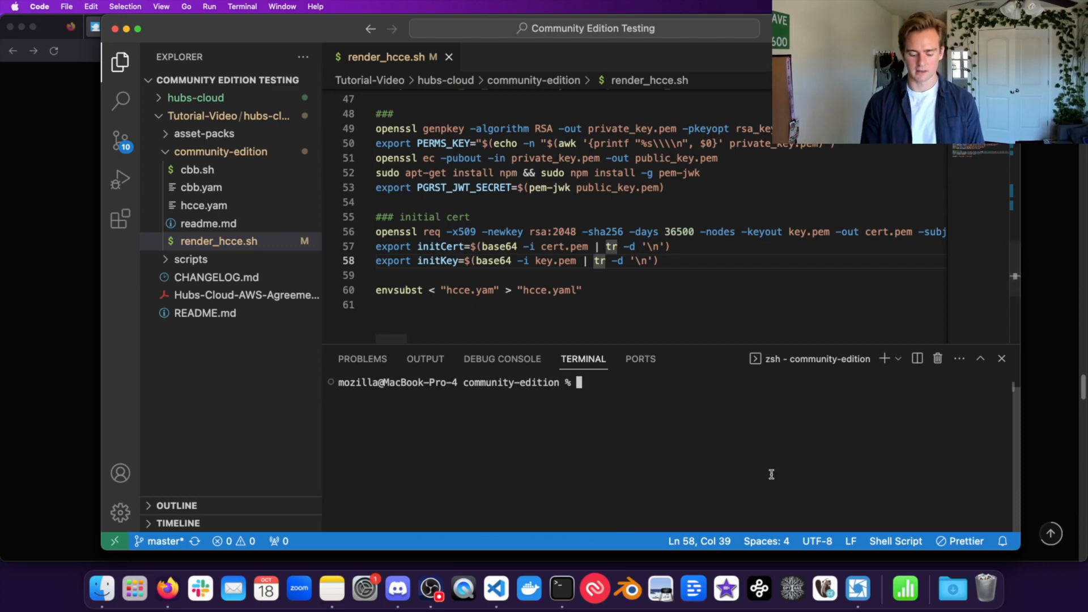
pyautogui.press('super+equal')
pyautogui.press('super+equal')
pyautogui.press('super+equal')
pyautogui.press('super+minus')
pyautogui.press('super+minus')
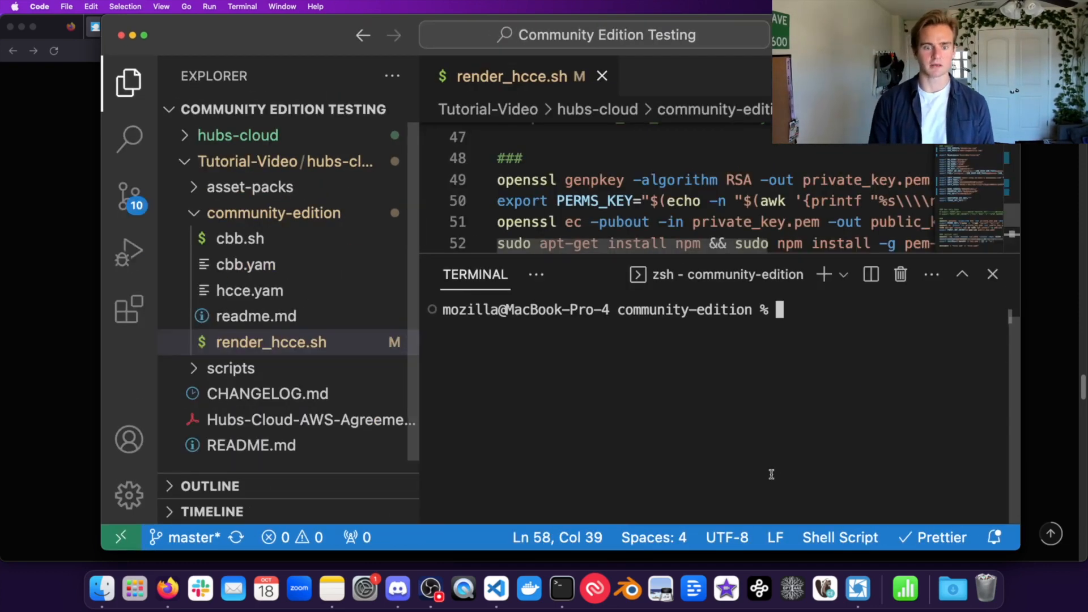
pyautogui.moveTo(676, 303); pyautogui.dragTo(676, 330)
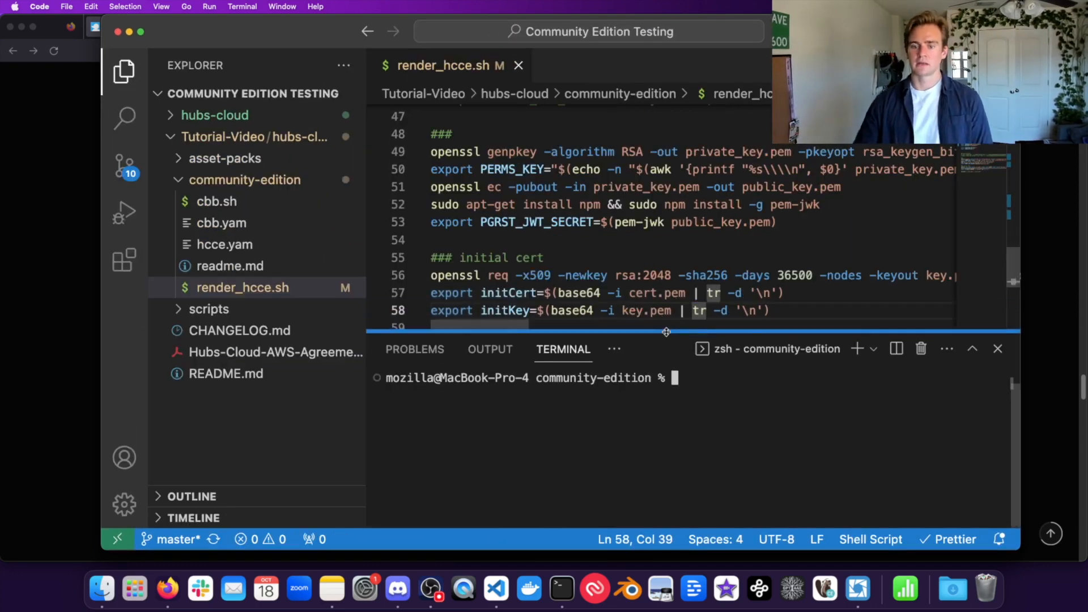
# Step: Copy 'bash render_hcce.sh && kubectl apply -f hcce.yaml' from the guide and run it in the terminal
pyautogui.click(29, 453)
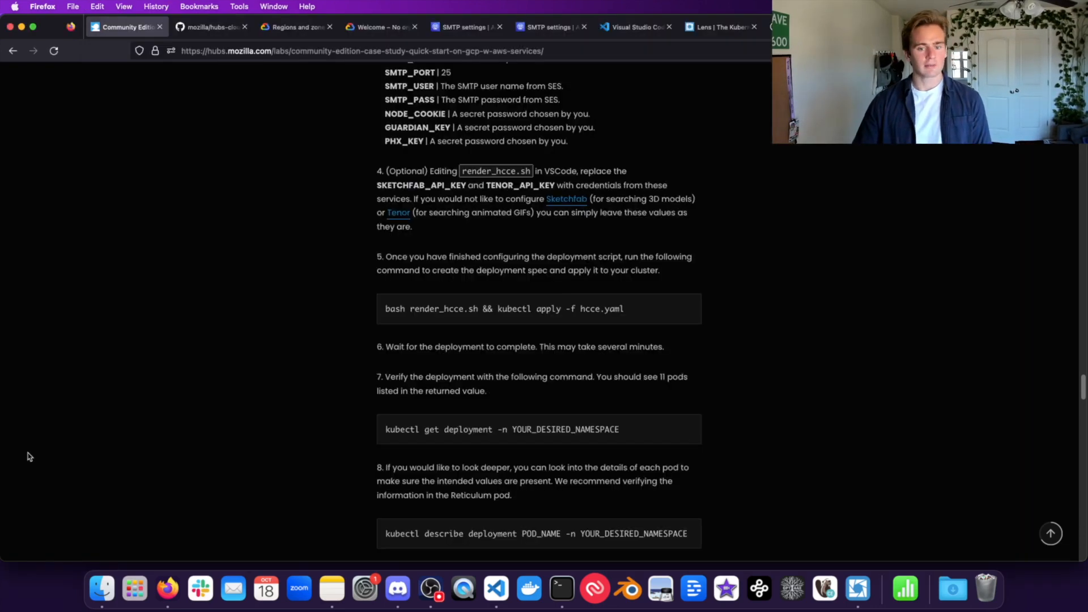
pyautogui.tripleClick(568, 313)
pyautogui.press('super+c')
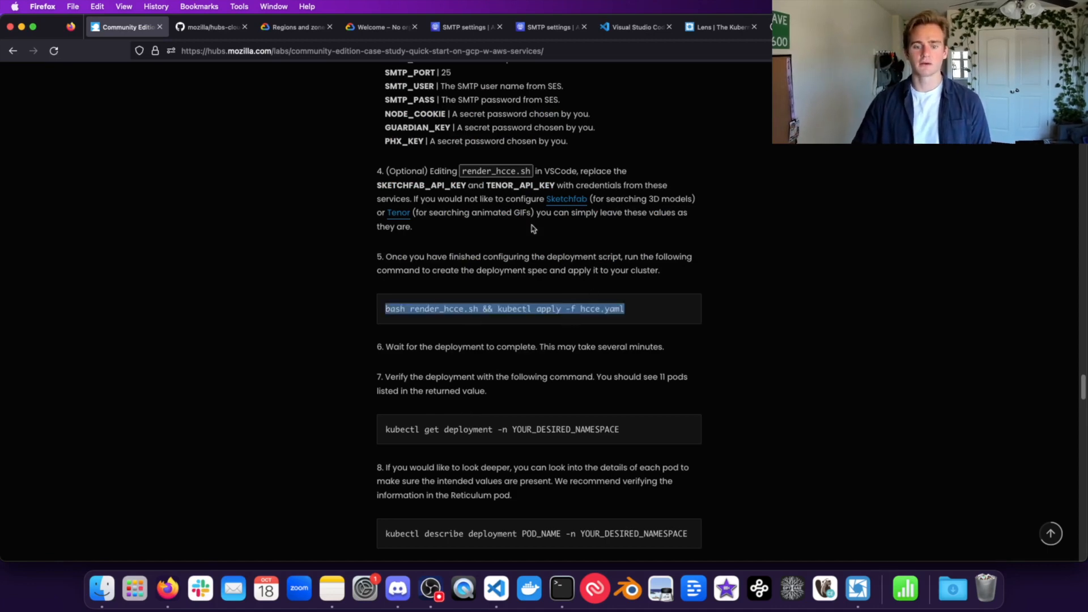
pyautogui.click(496, 585)
pyautogui.press('super+v')
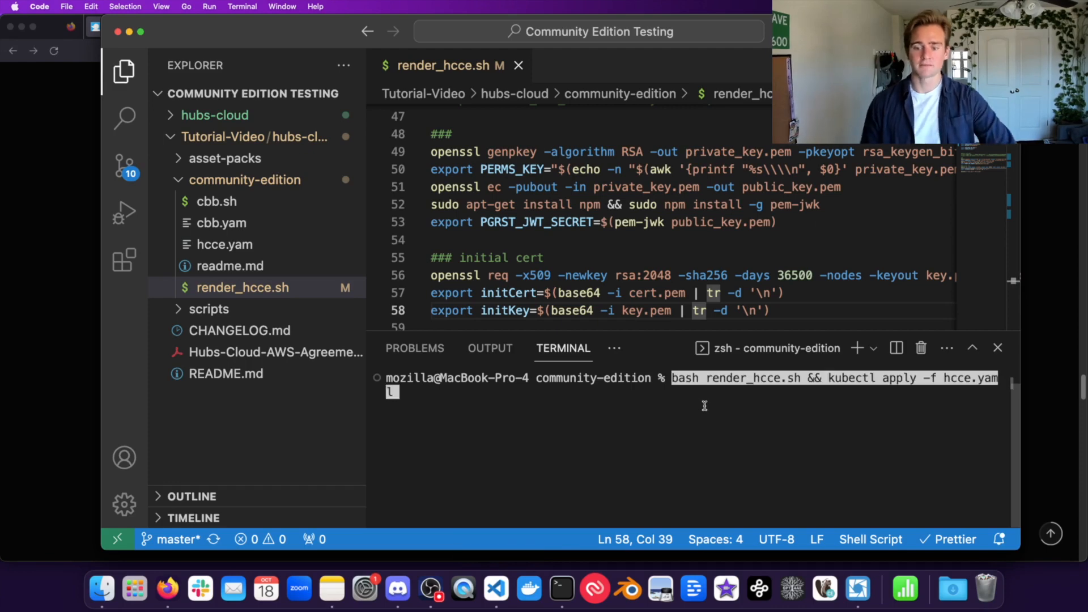
pyautogui.moveTo(711, 377); pyautogui.dragTo(782, 380)
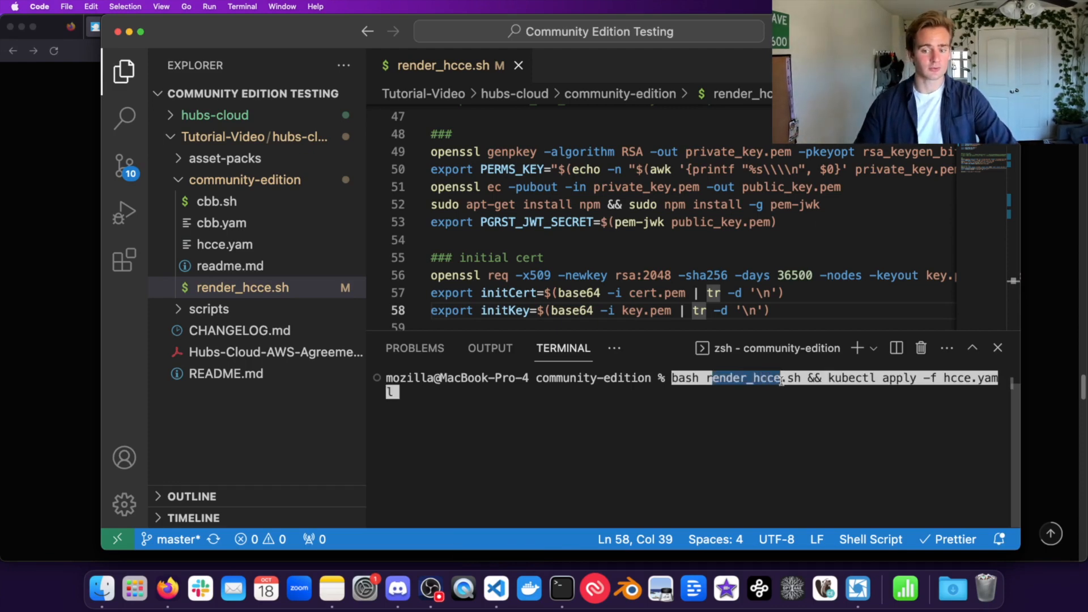
pyautogui.click(773, 381)
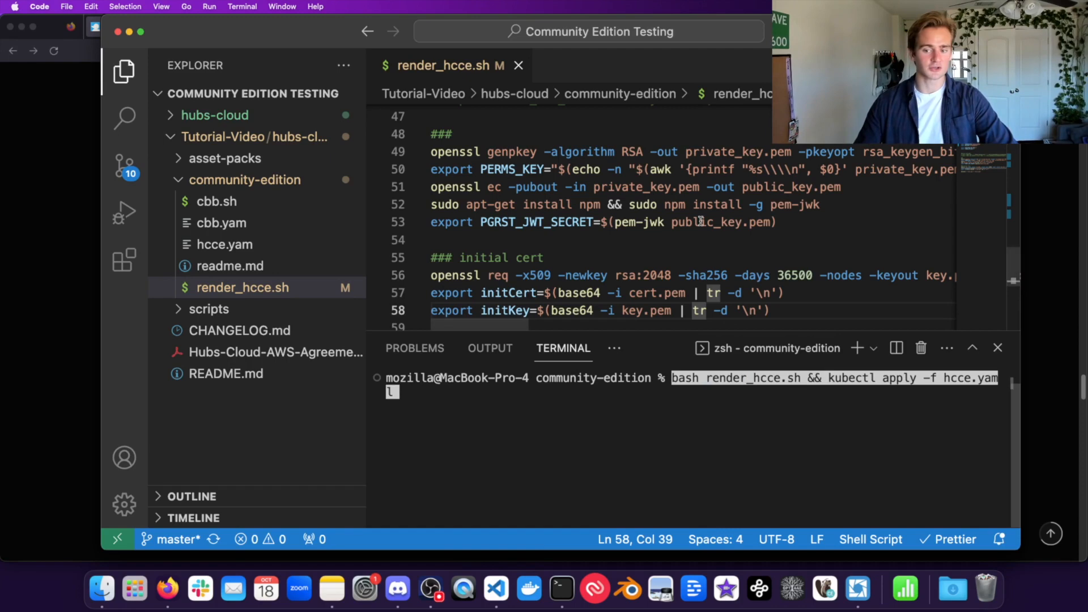
pyautogui.scroll(-5, 650, 259)
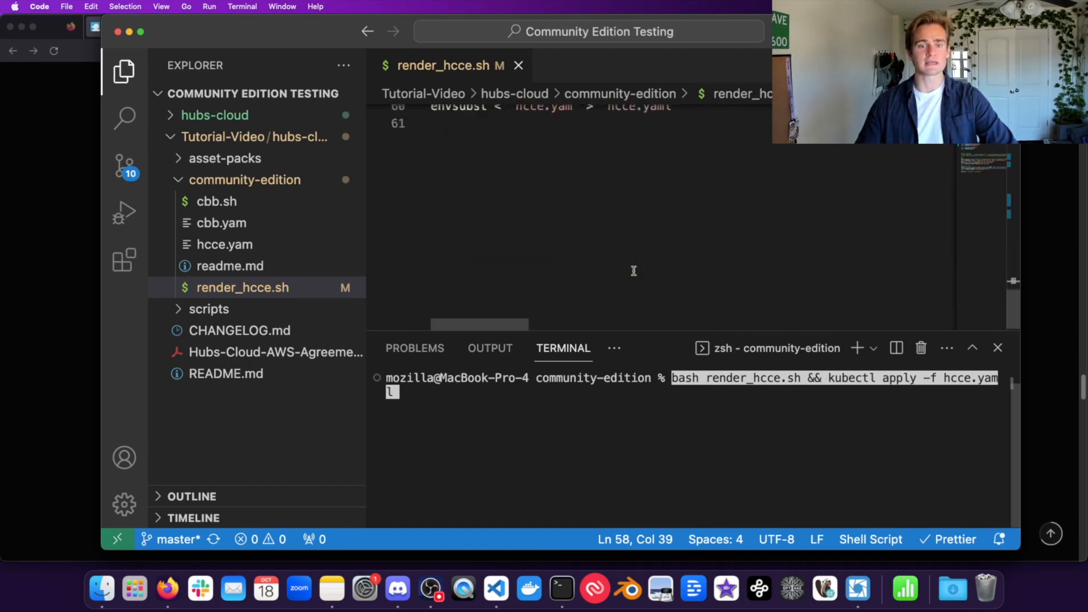
pyautogui.scroll(3, 650, 259)
pyautogui.hscroll(-1, 649, 249)
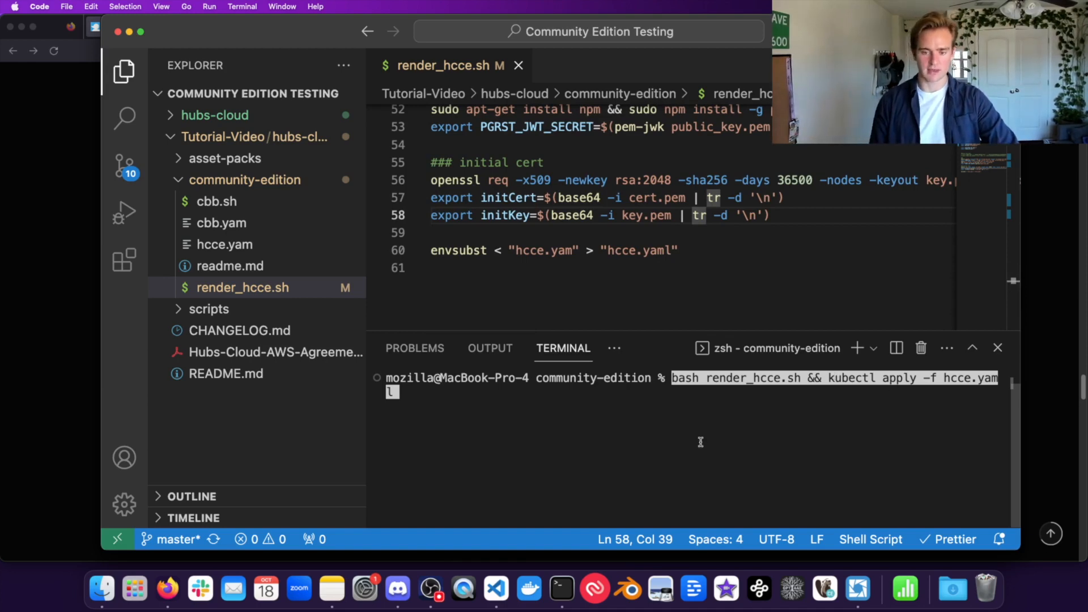
pyautogui.press('Return')
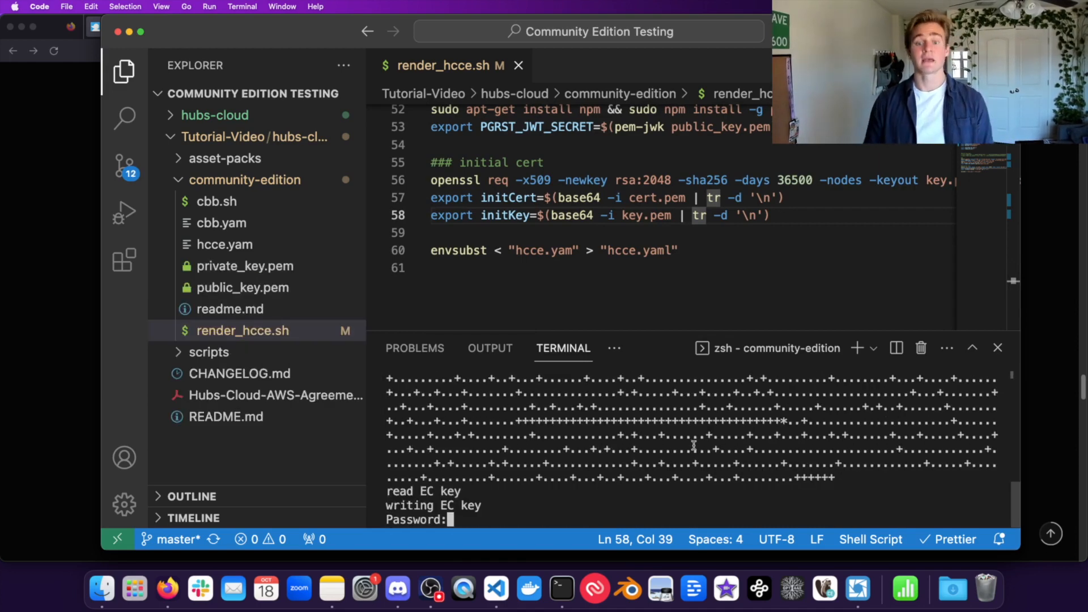
# Step: Check the sudo apt-get install npm line 52 and submit the sudo password so the script finishes
pyautogui.scroll(3, 456, 224)
pyautogui.doubleClick(448, 228)
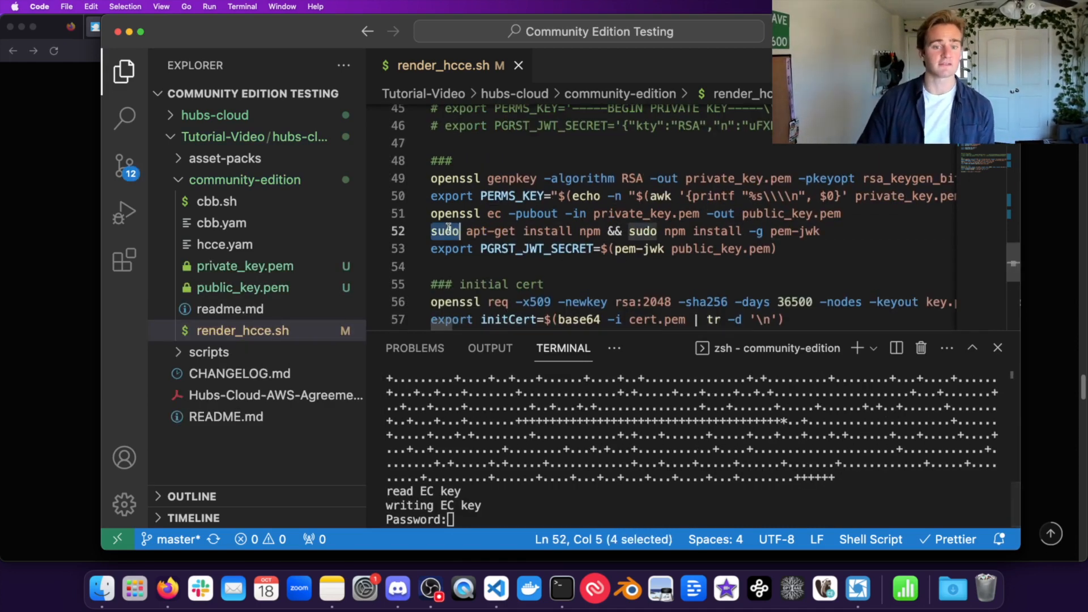
pyautogui.click(460, 230)
pyautogui.click(513, 230)
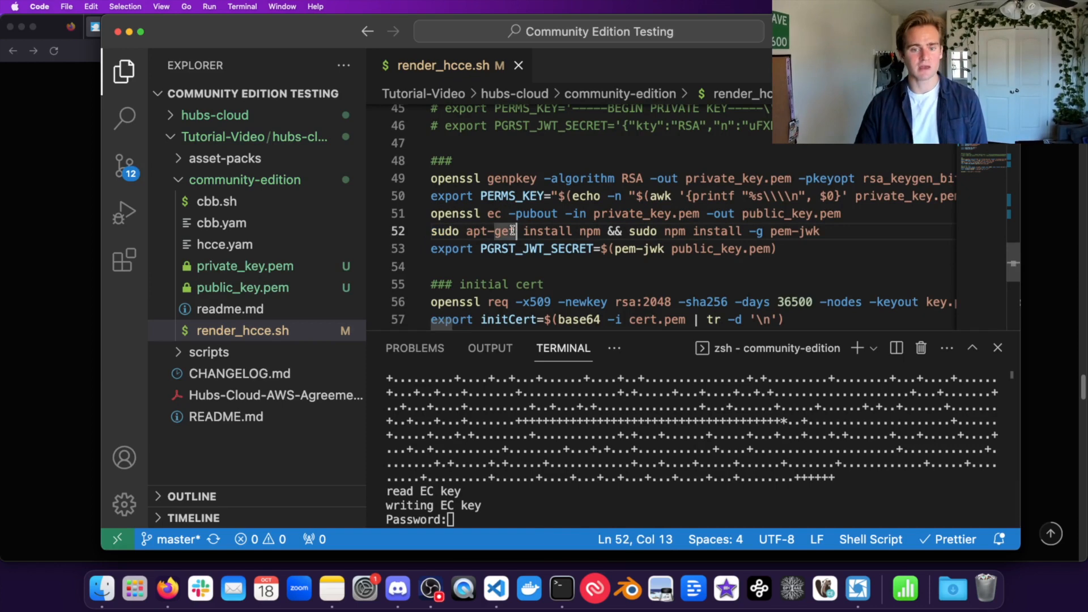
pyautogui.moveTo(517, 231); pyautogui.dragTo(567, 230)
pyautogui.doubleClick(614, 230)
pyautogui.click(644, 230)
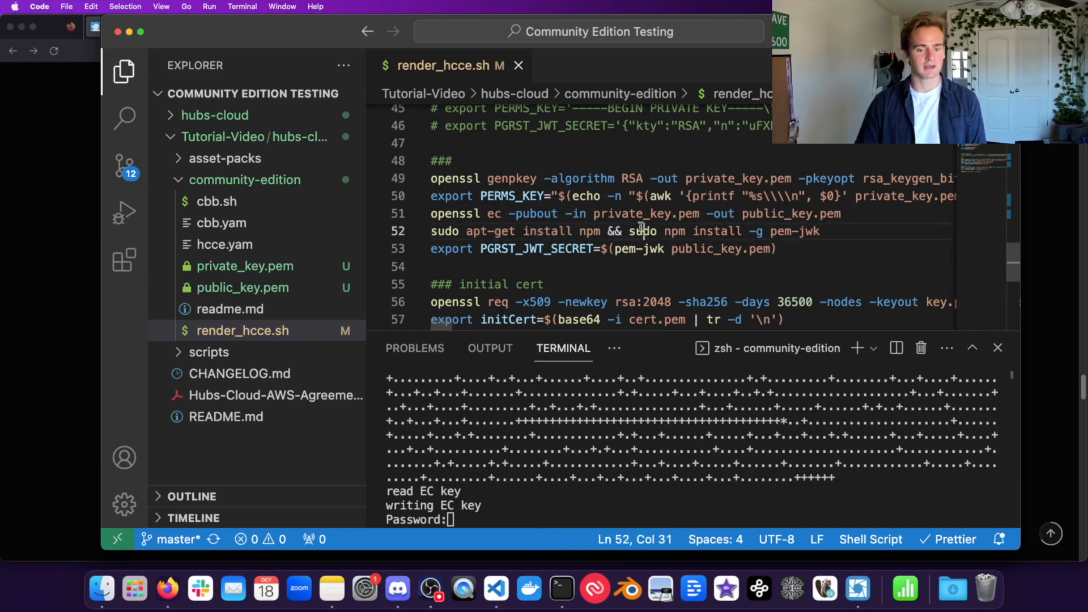
pyautogui.hotkey('ctrl', '`')
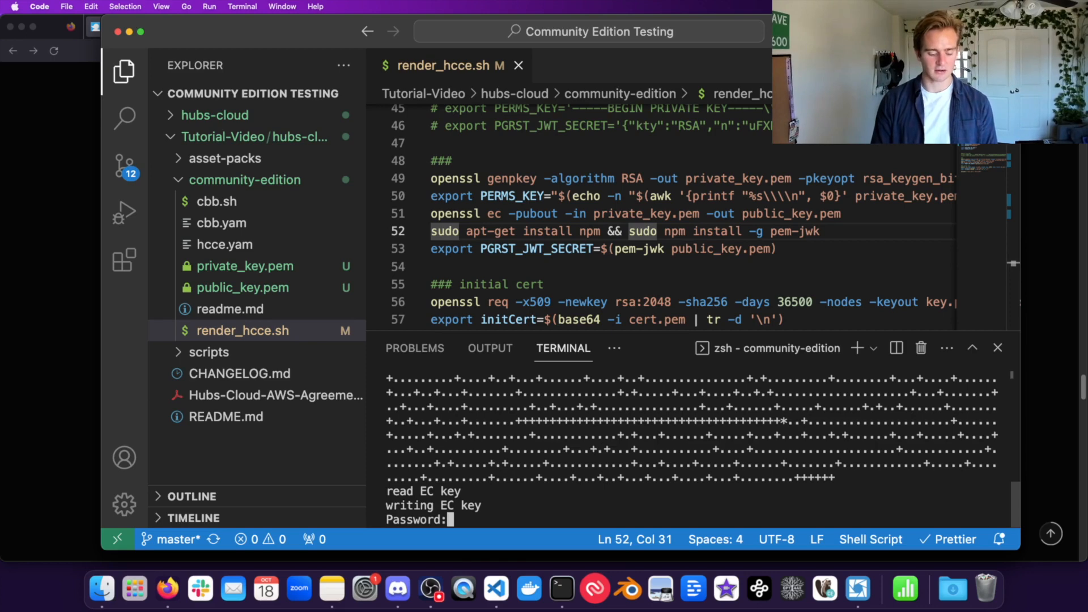
pyautogui.press('Return')
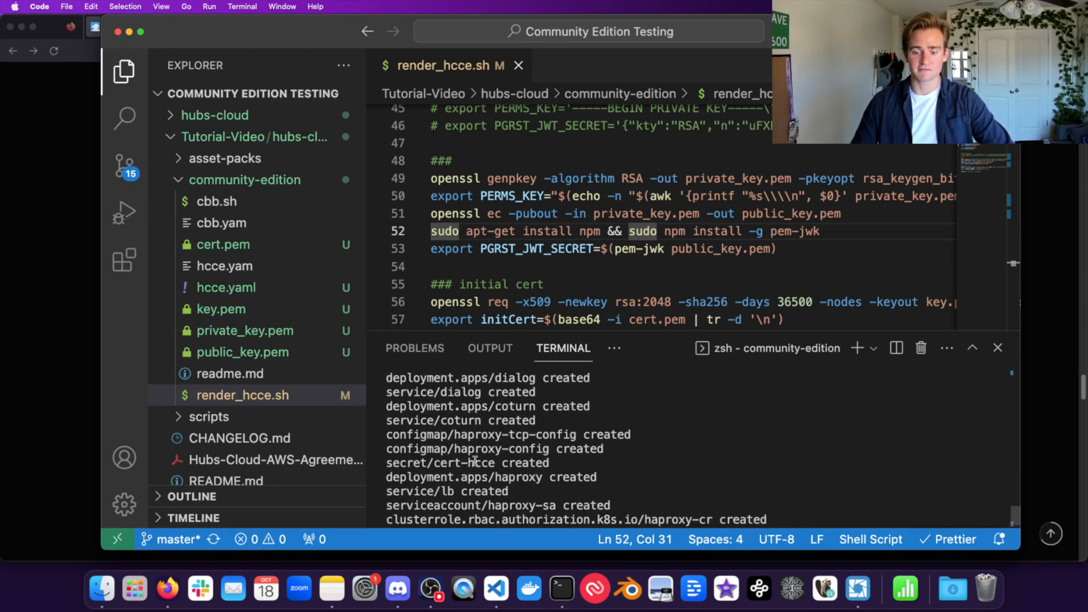
pyautogui.scroll(10, 678, 508)
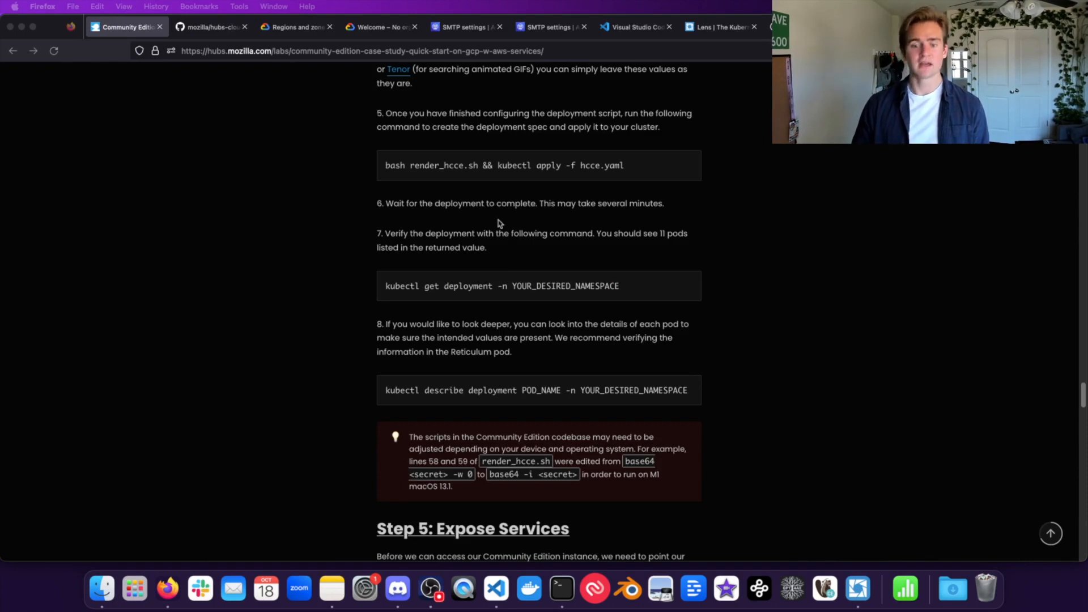
# Step: Bring up the standalone Terminal and check its last output against the setup guide
pyautogui.click(559, 604)
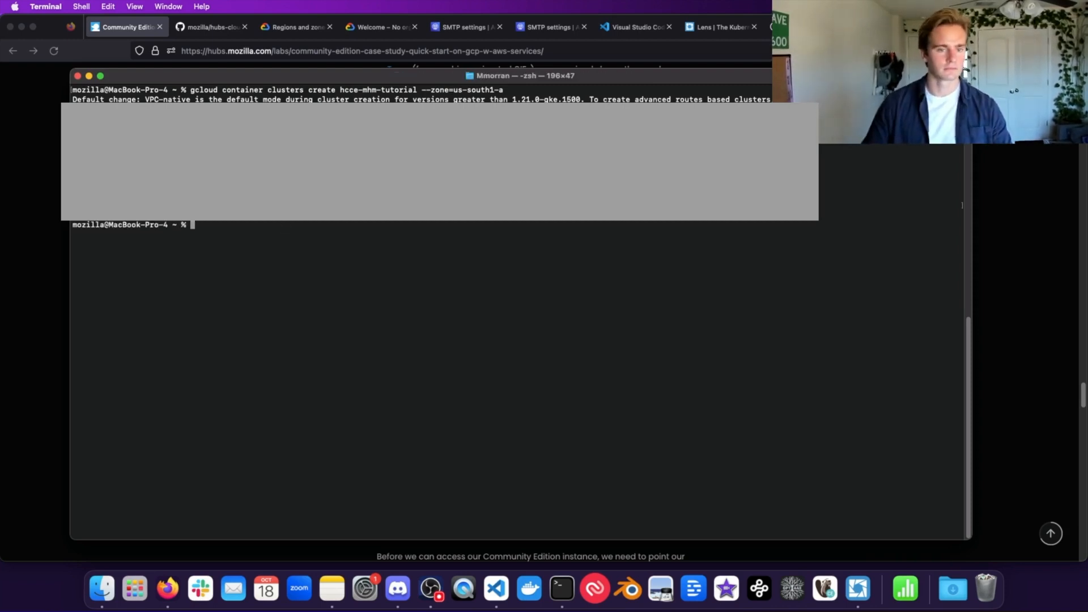
pyautogui.tripleClick(889, 215)
pyautogui.tripleClick(889, 215)
pyautogui.tripleClick(890, 215)
pyautogui.click(309, 272)
pyautogui.click(9, 301)
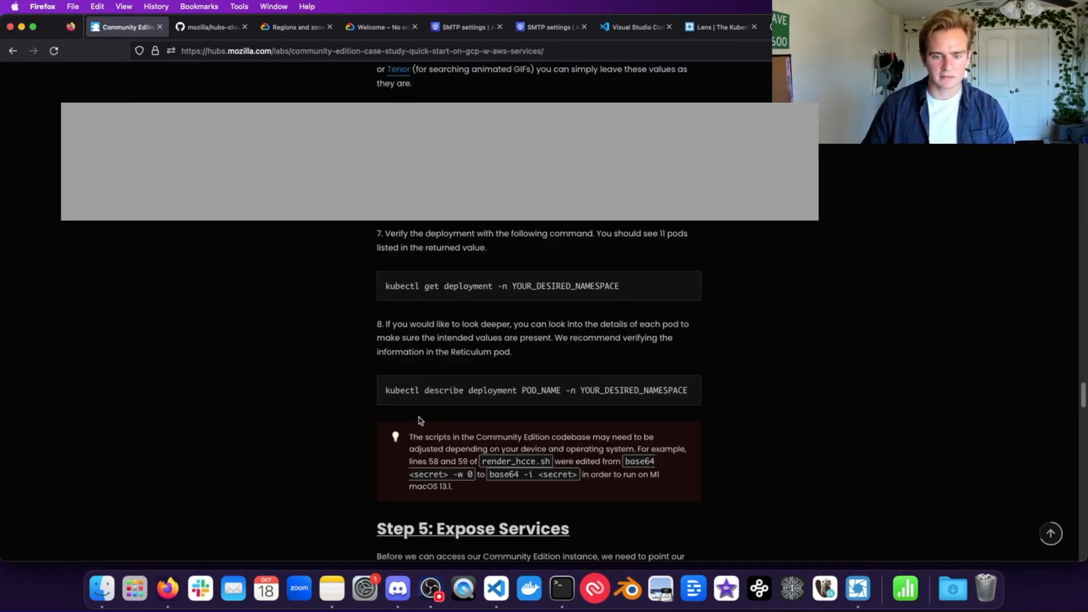
pyautogui.click(562, 590)
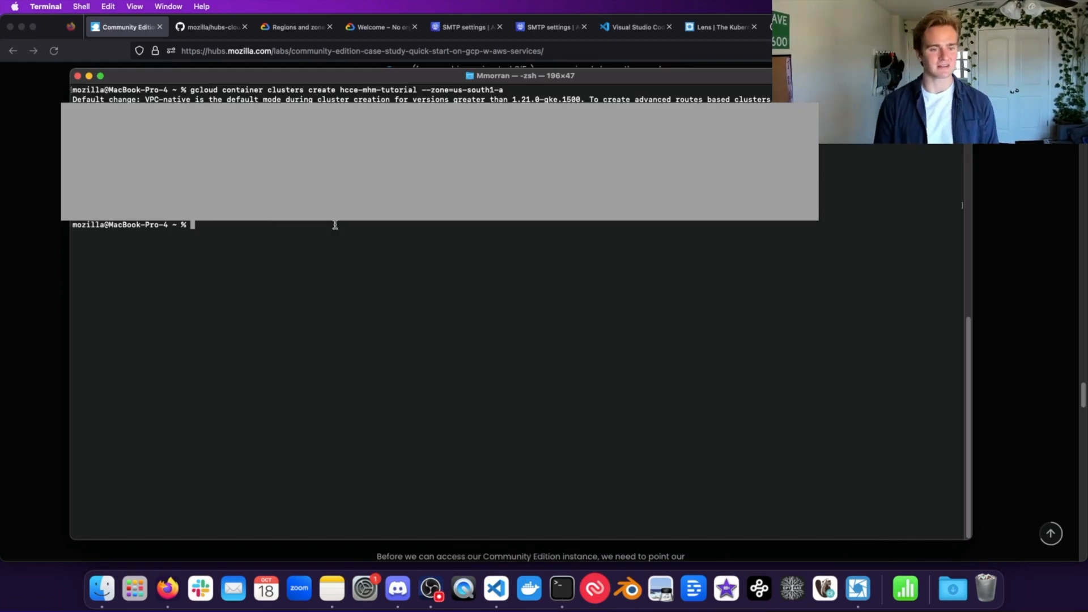
# Step: Run kubectl get deployment -n hcce-mhm-tutorial to list the Hubs deployments
pyautogui.write('kube')
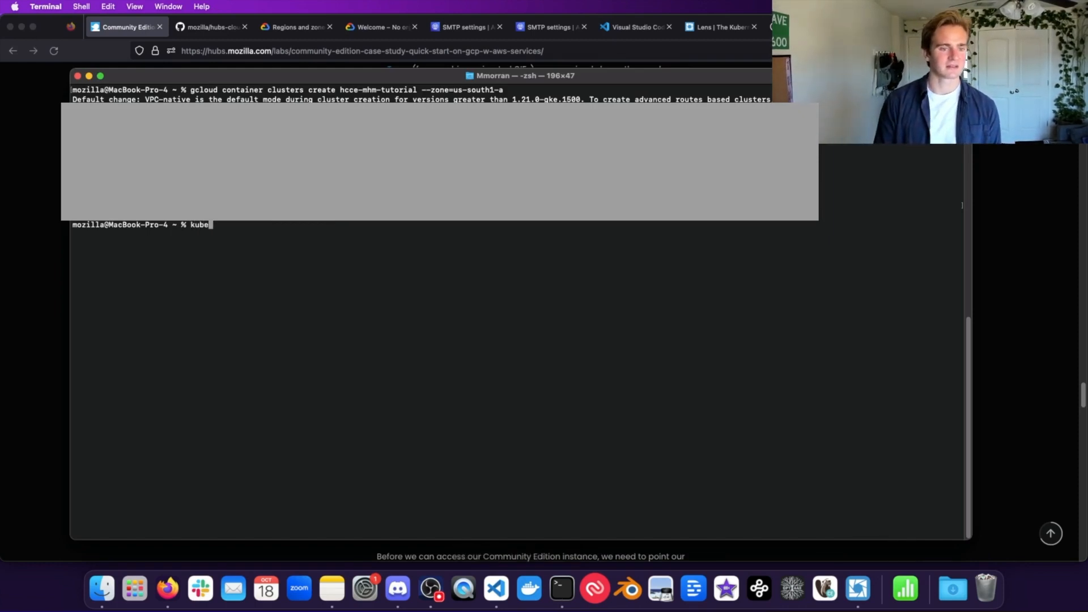
pyautogui.write('ctl get deployment -')
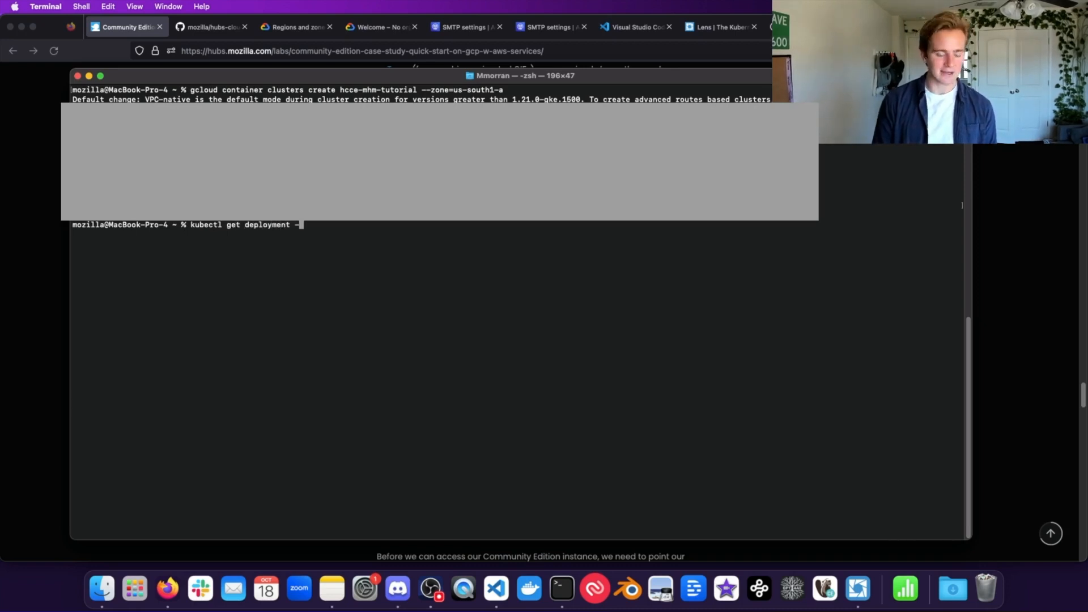
pyautogui.write('n hcc')
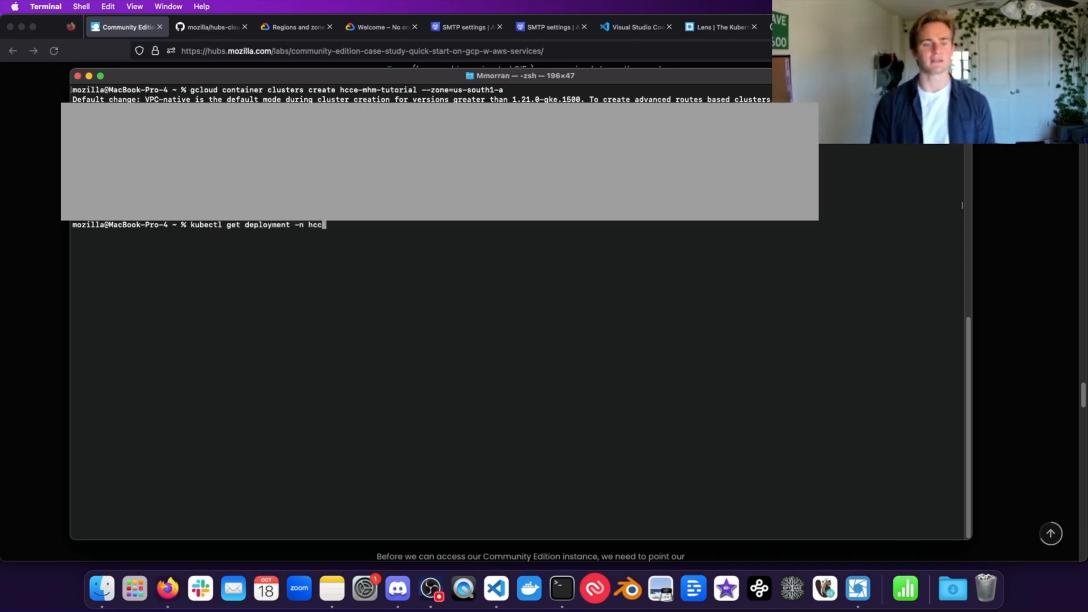
pyautogui.write('e-hmh')
pyautogui.press('BackSpace')
pyautogui.press('BackSpace')
pyautogui.press('BackSpace')
pyautogui.write('mhm-tuo')
pyautogui.write('orial')
pyautogui.press('Return')
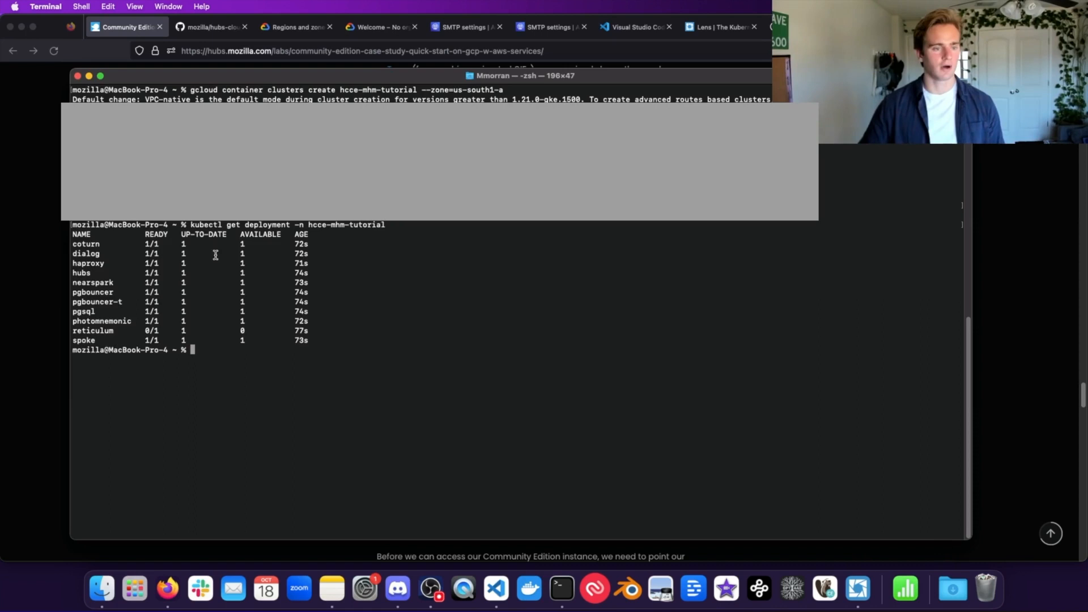
# Step: Review the deployment table, noting reticulum still shows 0/1 ready
pyautogui.moveTo(308, 335); pyautogui.dragTo(34, 217)
pyautogui.doubleClick(203, 273)
pyautogui.tripleClick(203, 274)
pyautogui.tripleClick(129, 331)
pyautogui.tripleClick(189, 260)
pyautogui.click(189, 258)
pyautogui.moveTo(315, 335); pyautogui.dragTo(76, 245)
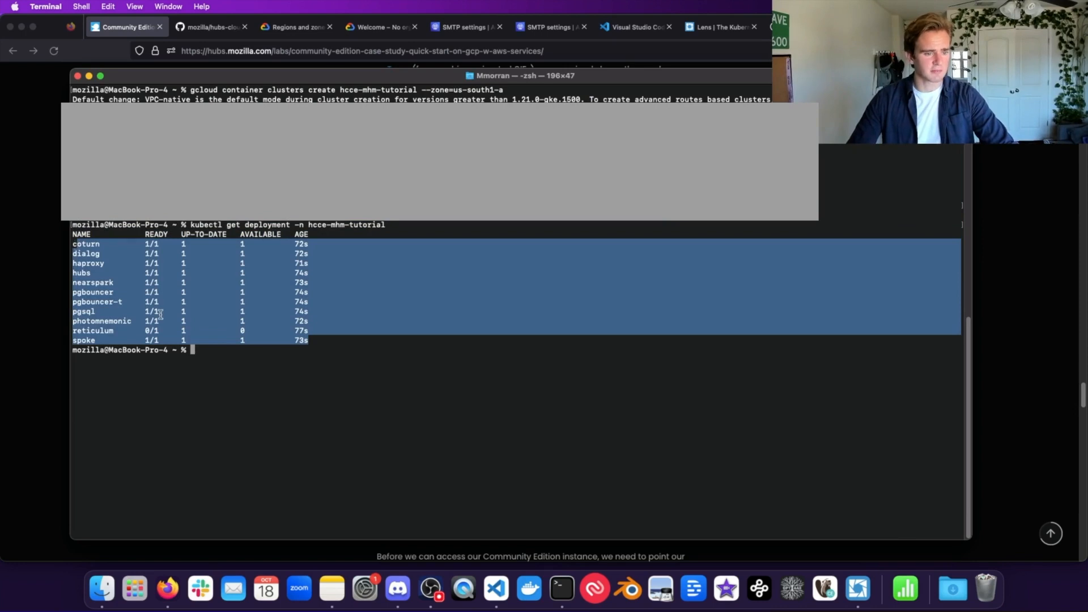
pyautogui.tripleClick(117, 330)
pyautogui.doubleClick(134, 331)
pyautogui.tripleClick(270, 233)
pyautogui.tripleClick(239, 313)
pyautogui.click(248, 324)
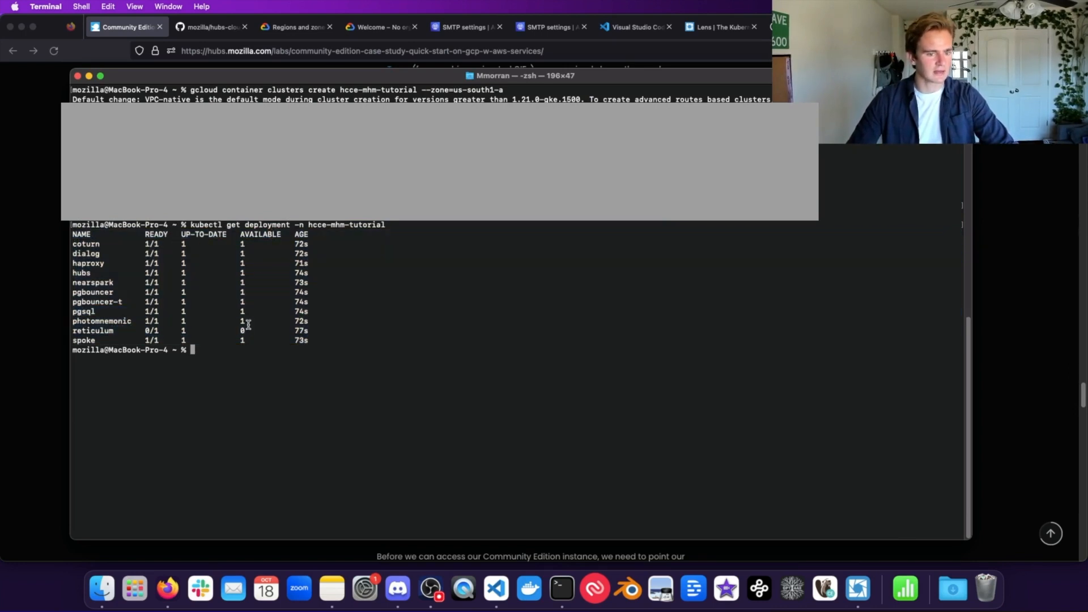
# Step: Rerun the listing and confirm reticulum, photomnemonic and spoke now show 1/1 ready
pyautogui.press('Up')
pyautogui.press('Return')
pyautogui.doubleClick(132, 455)
pyautogui.tripleClick(138, 453)
pyautogui.tripleClick(167, 453)
pyautogui.click(184, 452)
pyautogui.doubleClick(216, 448)
pyautogui.doubleClick(201, 462)
pyautogui.tripleClick(201, 460)
pyautogui.tripleClick(221, 456)
pyautogui.click(232, 459)
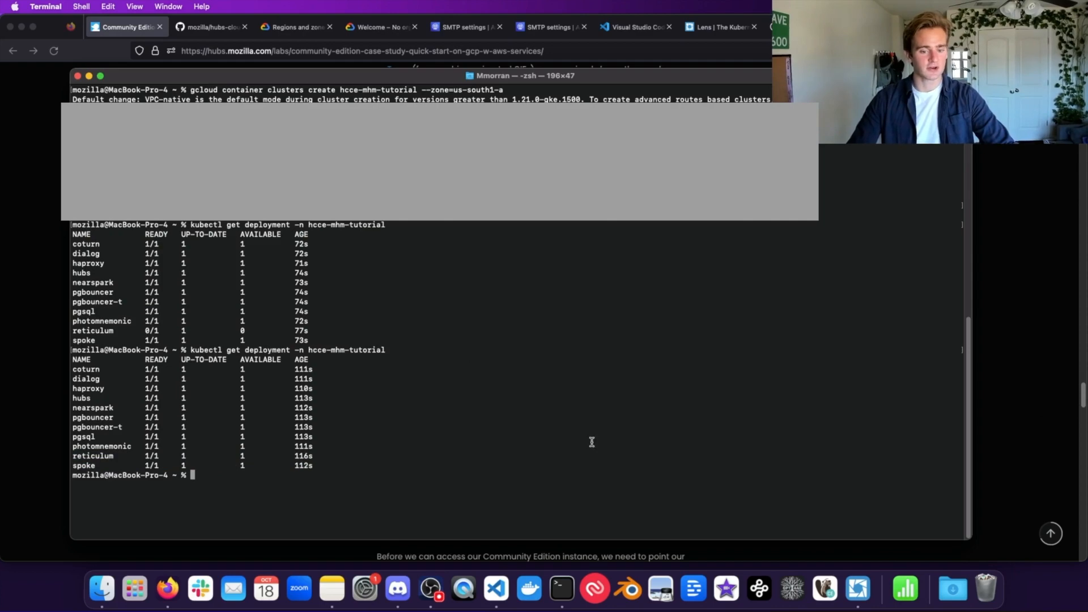
pyautogui.click(1003, 383)
pyautogui.scroll(-1, 514, 407)
# Step: Scroll the guide past the describe deployment command to Step 5's kubectl get svc lb command
pyautogui.tripleClick(442, 375)
pyautogui.doubleClick(500, 374)
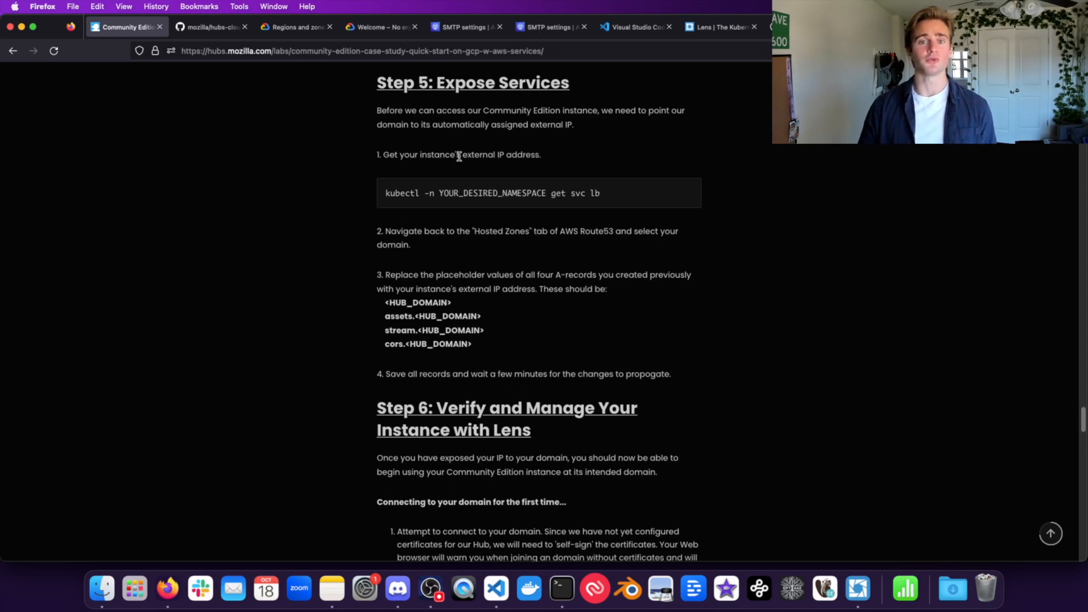
pyautogui.doubleClick(403, 194)
pyautogui.click(452, 196)
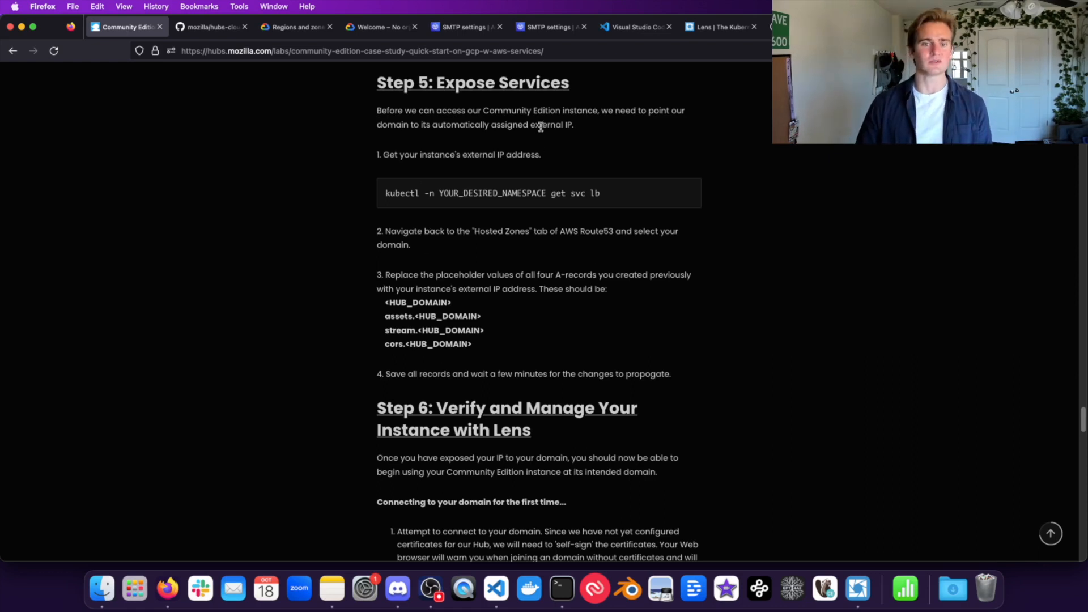
# Step: Run kubectl -n hcce-mhm-tutorial get svc lb and copy the external IP 34.174.92.161
pyautogui.click(557, 602)
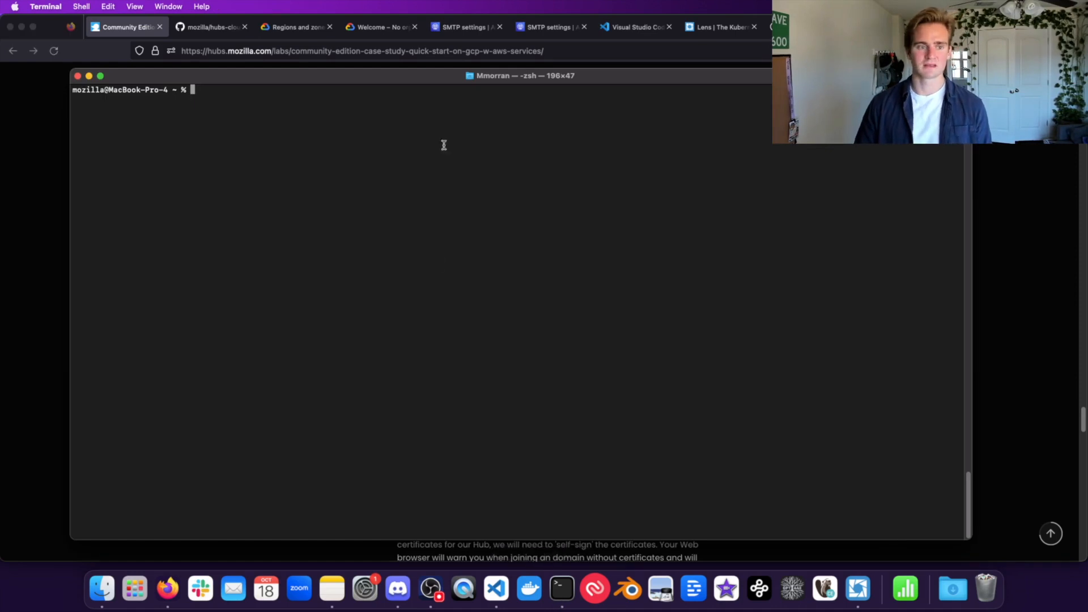
pyautogui.write('kubectl ')
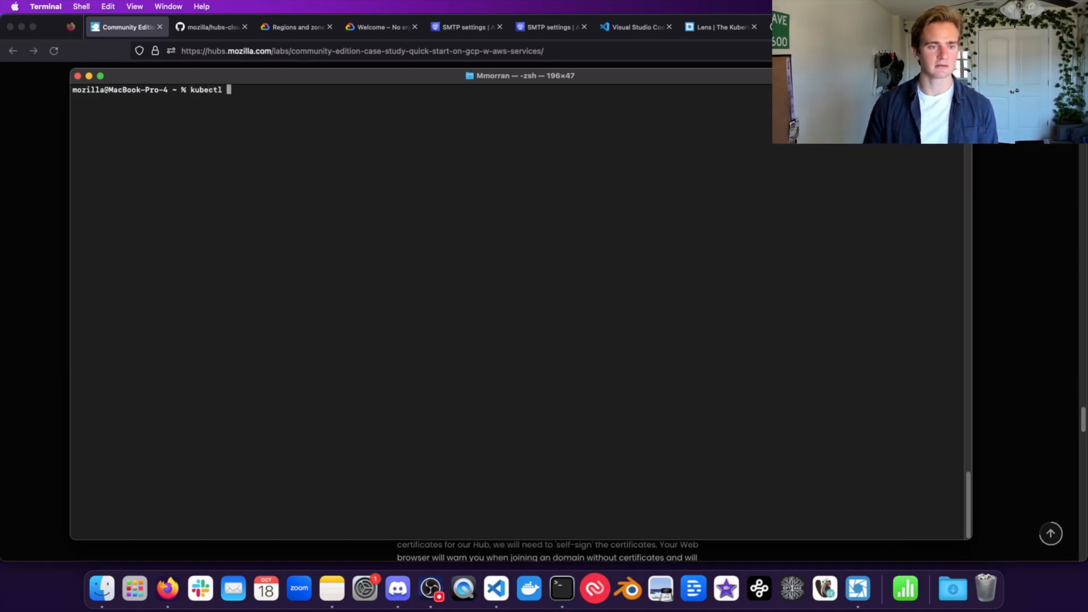
pyautogui.write('-n hcce-mhm-tutorial ')
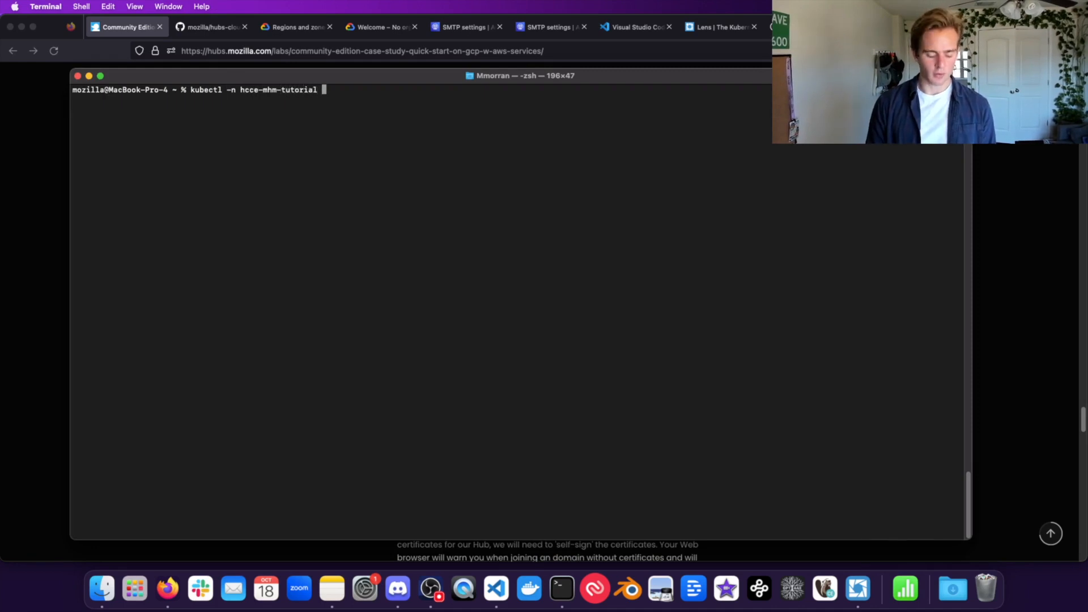
pyautogui.write('get s')
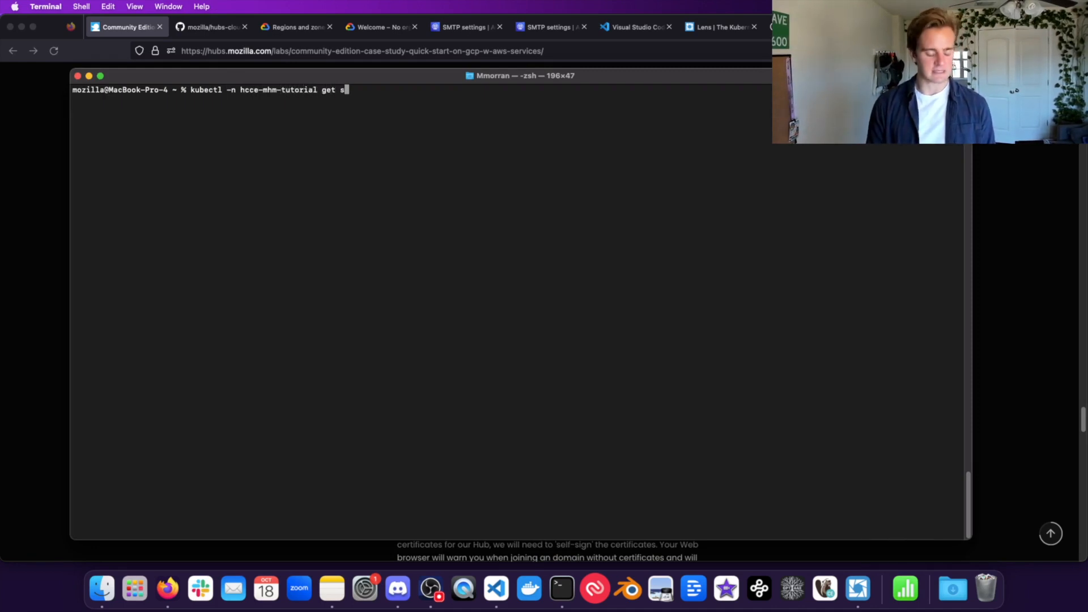
pyautogui.write('vc lb')
pyautogui.press('Return')
pyautogui.tripleClick(260, 115)
pyautogui.click(266, 121)
pyautogui.doubleClick(268, 125)
pyautogui.click(238, 126)
pyautogui.doubleClick(250, 127)
pyautogui.tripleClick(284, 125)
pyautogui.doubleClick(290, 127)
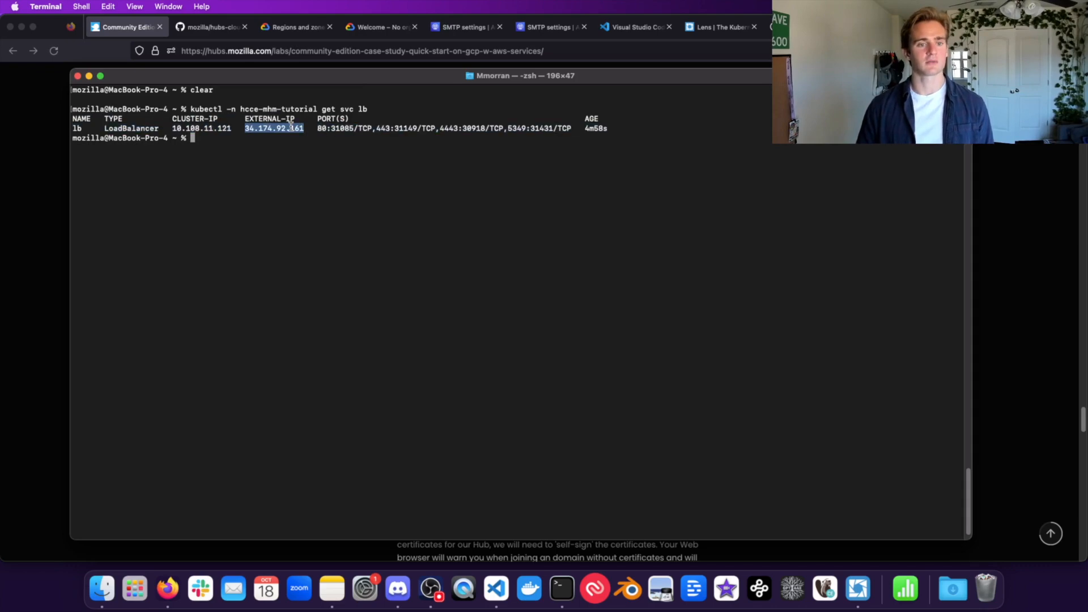
pyautogui.press('super+c')
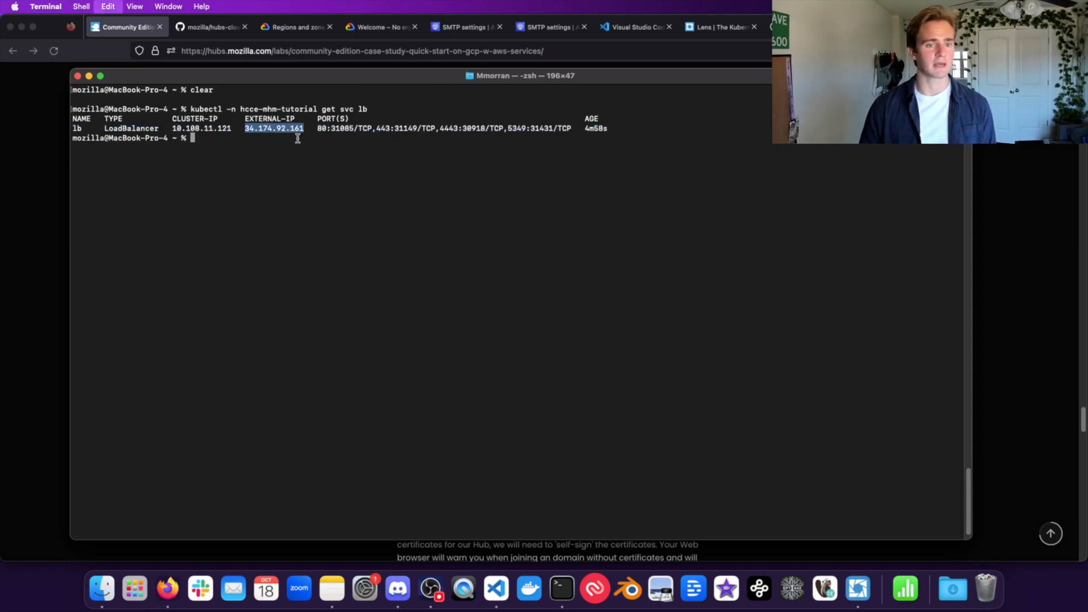
pyautogui.click(443, 23)
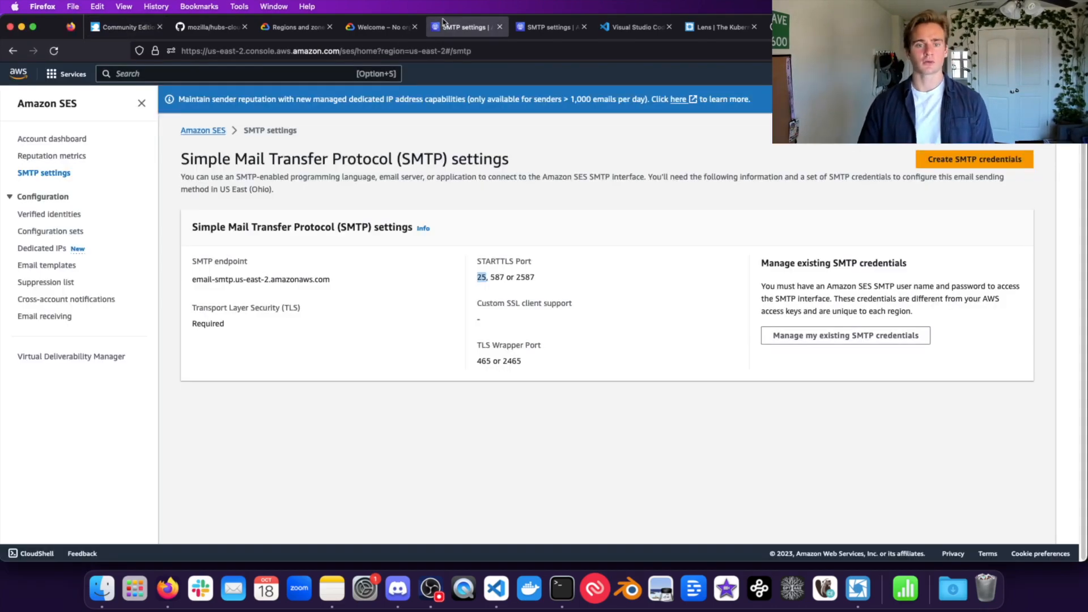
# Step: Open the devmorran.com hosted zone's records in the Route 53 console
pyautogui.click(246, 69)
pyautogui.write('route53')
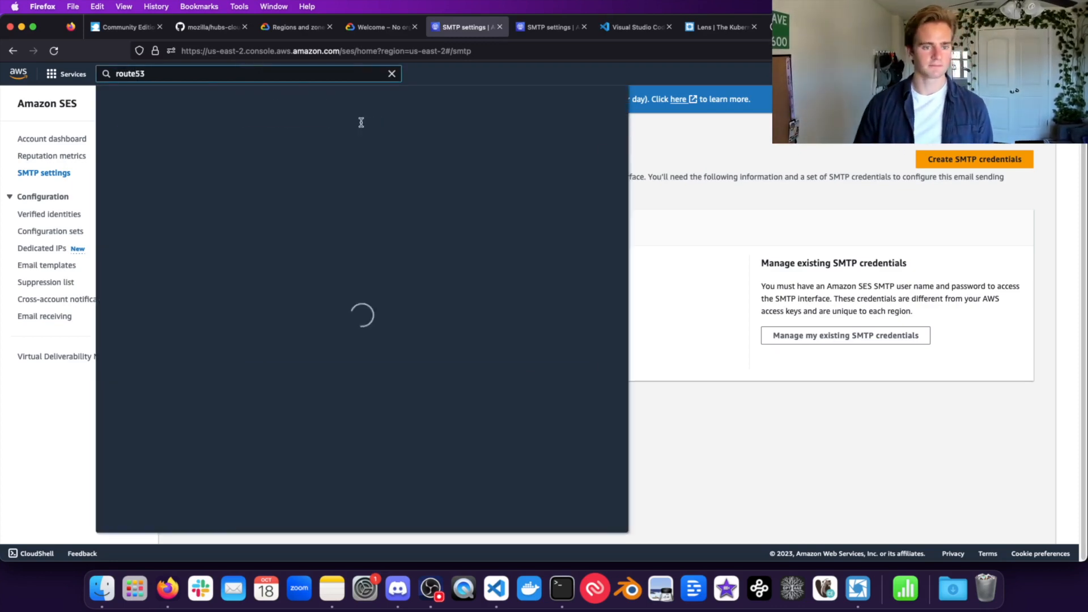
pyautogui.press('Return')
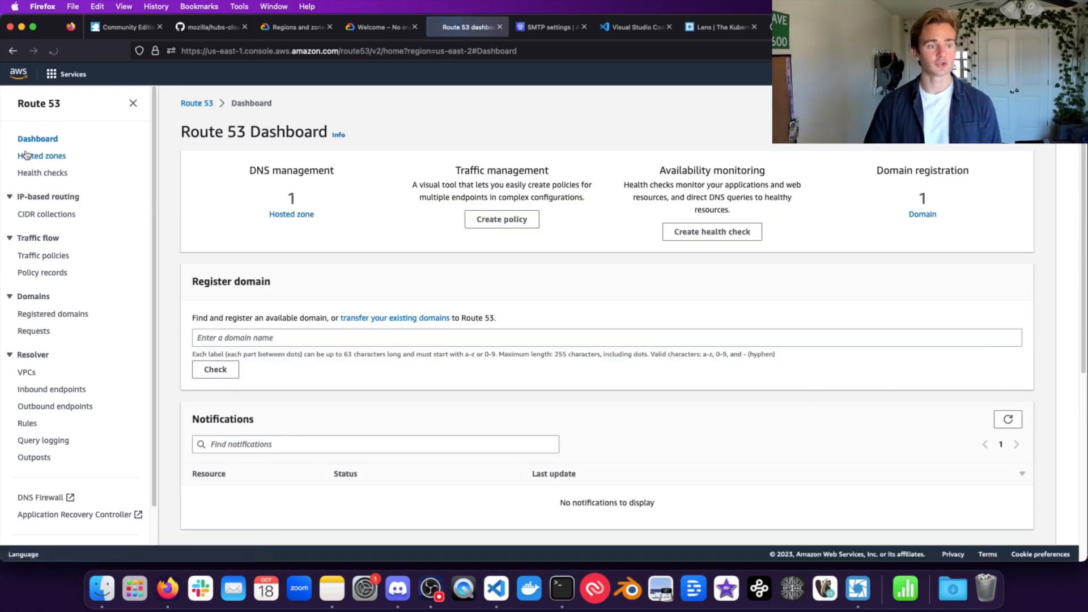
pyautogui.click(35, 157)
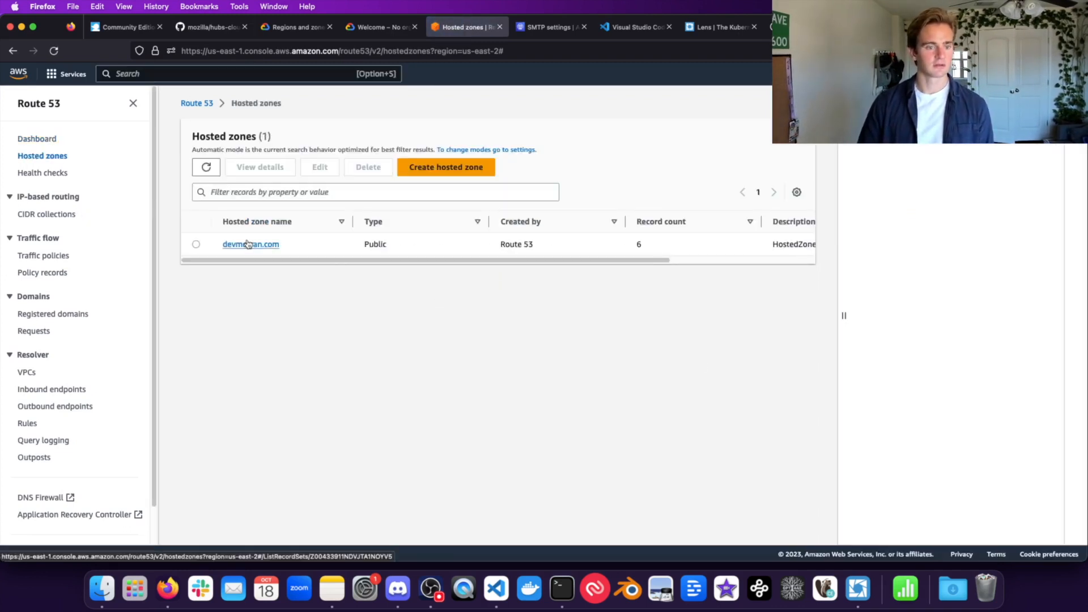
pyautogui.click(248, 244)
# Step: Change the root domain A record's value from 0.0.0.0 to 34.174.92.161 and save
pyautogui.scroll(-1, 310, 431)
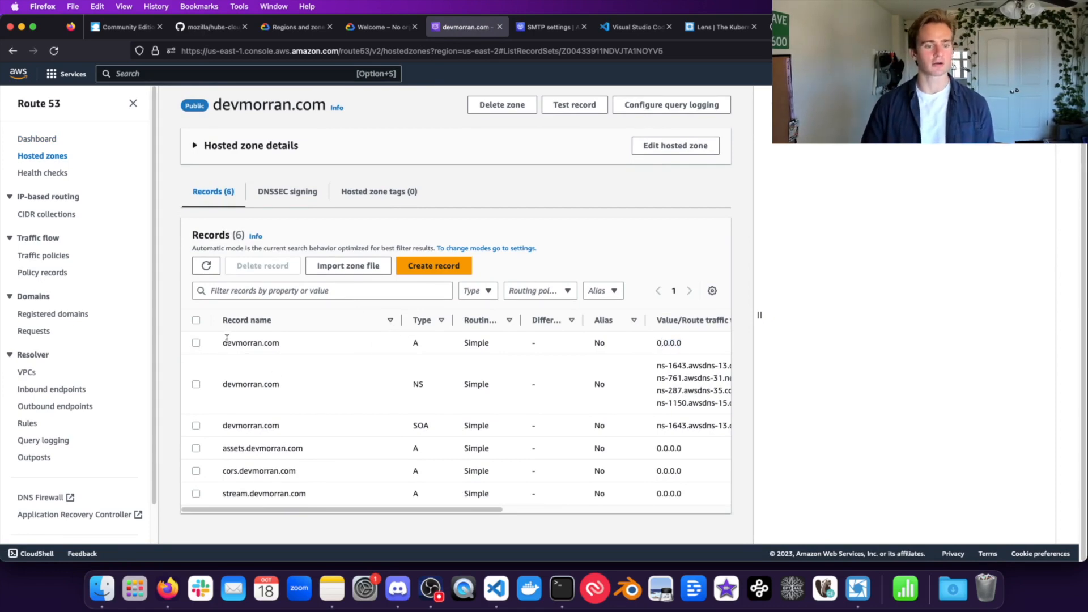
pyautogui.click(196, 343)
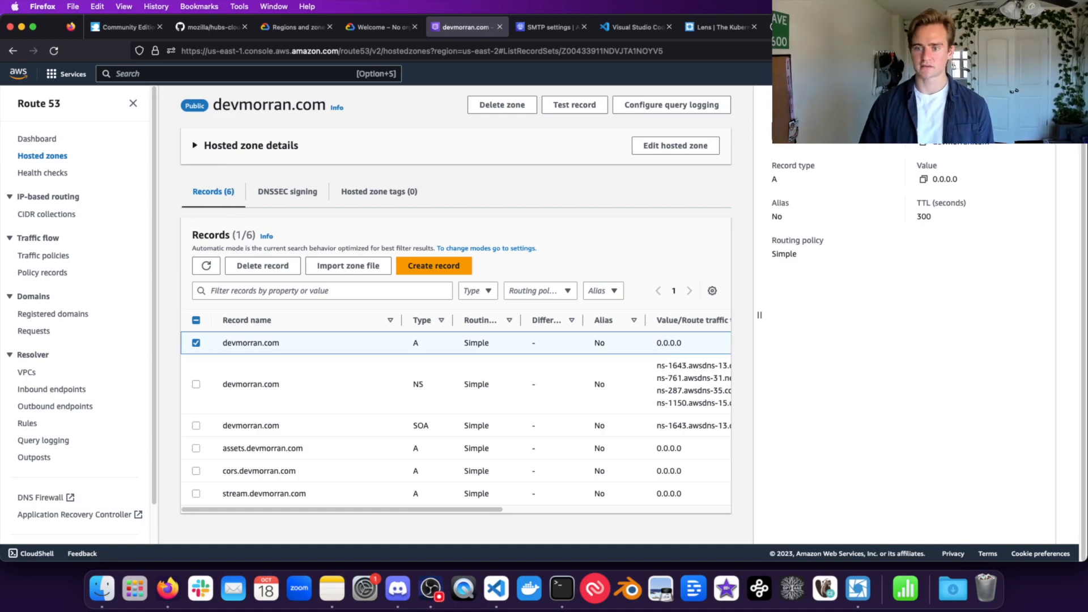
pyautogui.click(809, 222)
pyautogui.click(810, 226)
pyautogui.press('cmd+a')
pyautogui.press('cmd+v')
pyautogui.click(1017, 406)
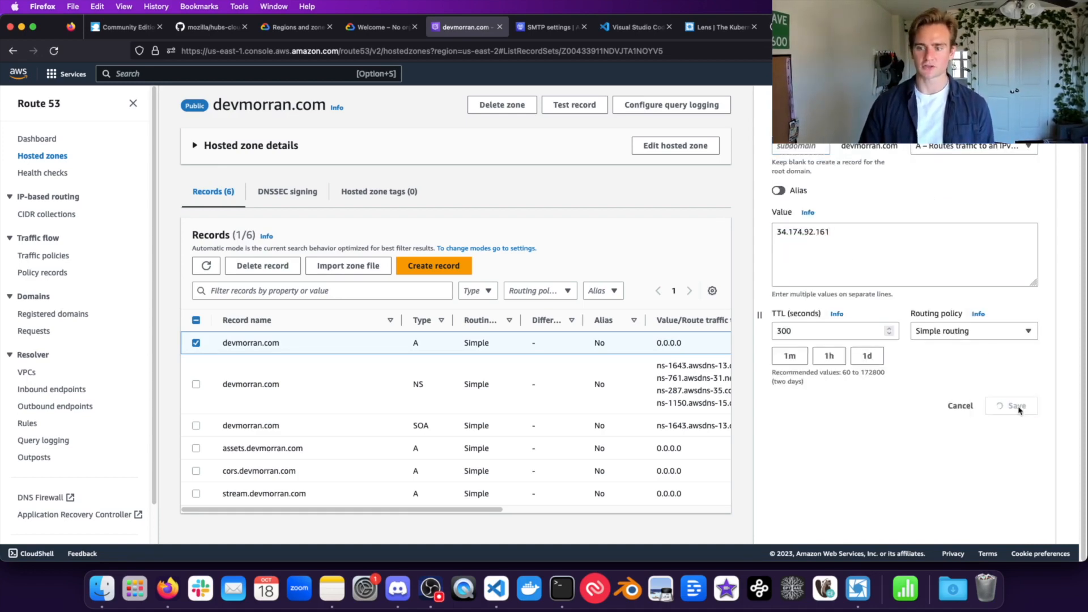
# Step: Point the assets A record at 34.174.92.161 and save it
pyautogui.scroll(-3, 228, 433)
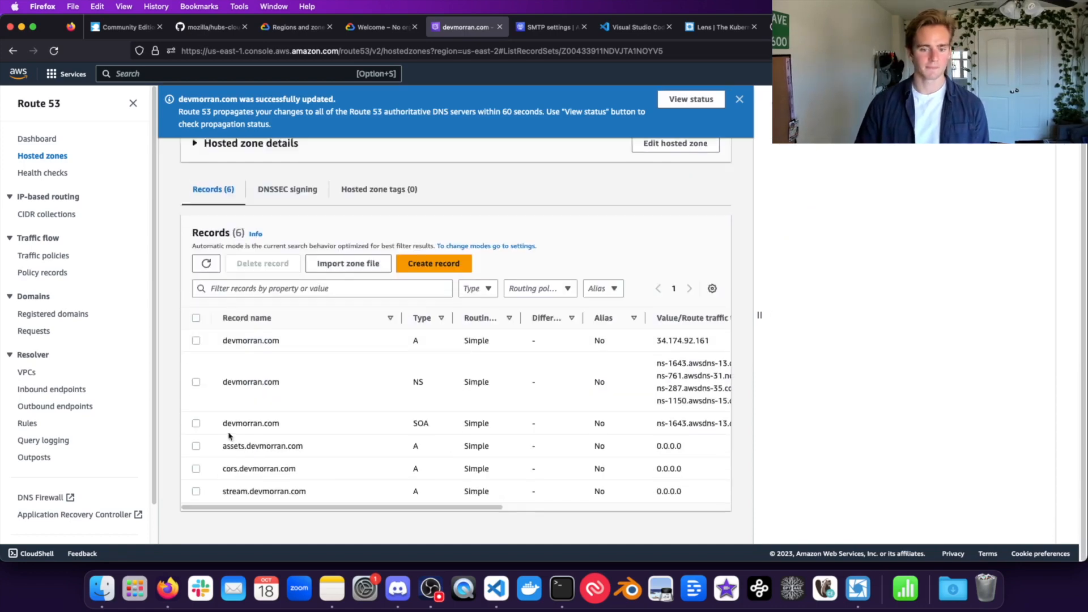
pyautogui.click(196, 449)
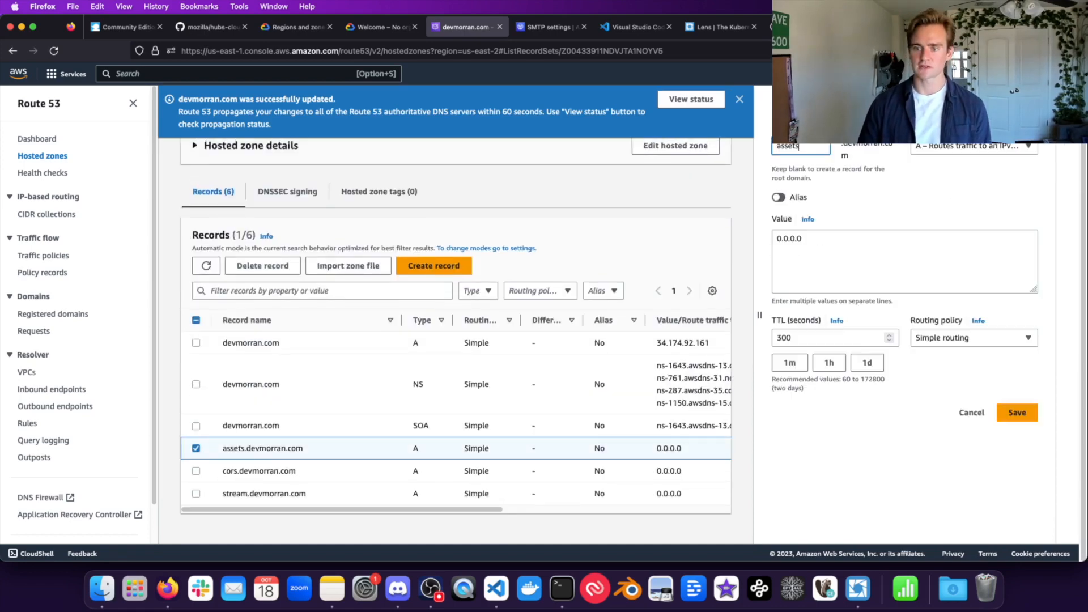
pyautogui.tripleClick(831, 274)
pyautogui.press('super+v')
pyautogui.click(1017, 412)
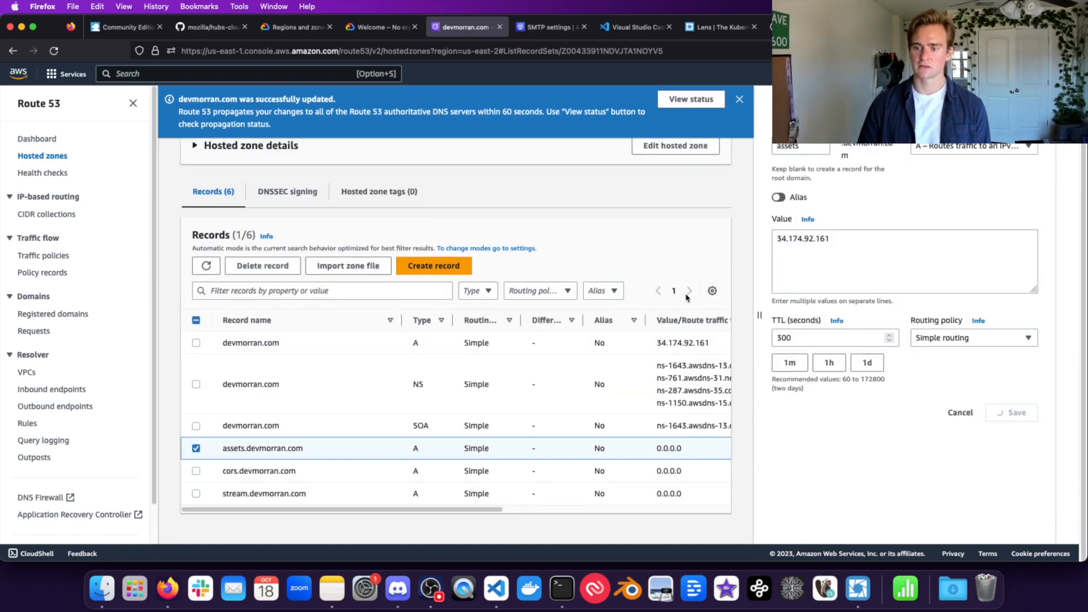
# Step: Point the cors A record at 34.174.92.161 and save it
pyautogui.scroll(-3, 197, 447)
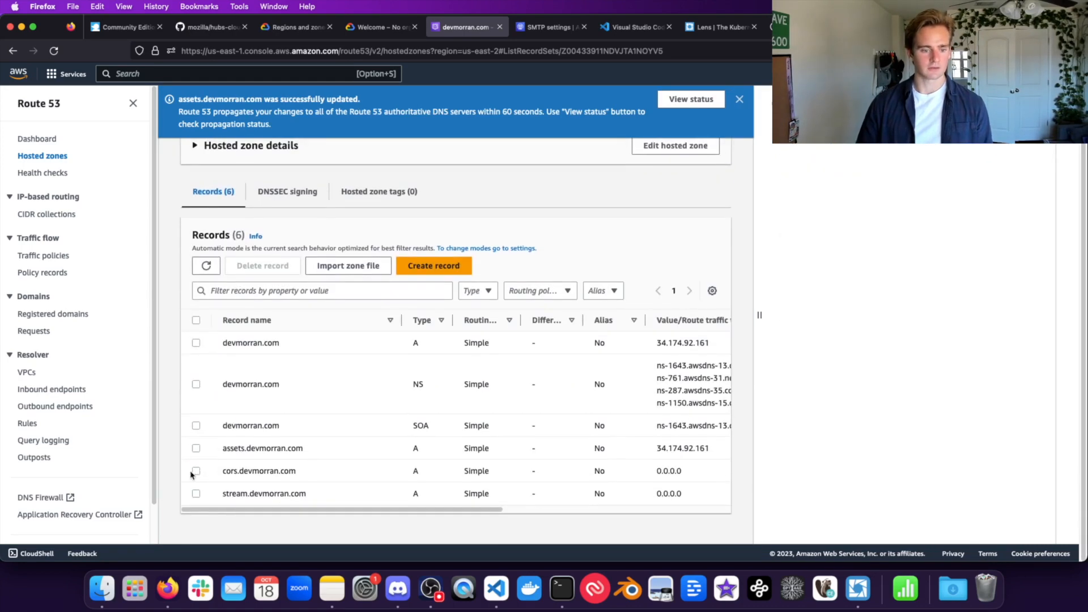
pyautogui.click(196, 471)
pyautogui.tripleClick(807, 239)
pyautogui.press('super+v')
pyautogui.click(1017, 412)
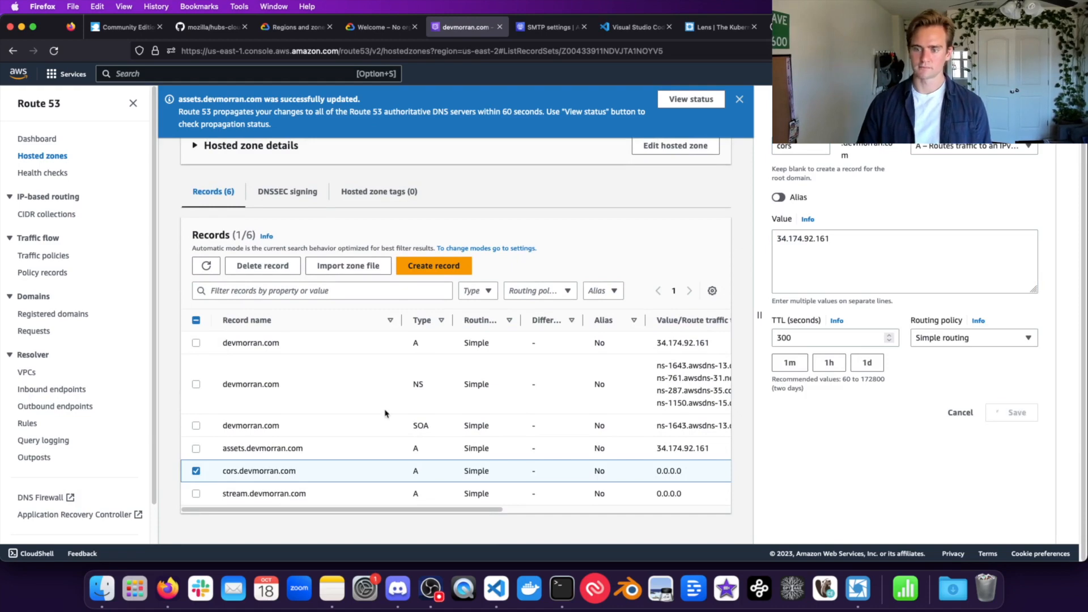
# Step: Point the stream A record at 34.174.92.161, save, and return to the Hubs guide
pyautogui.click(196, 493)
pyautogui.tripleClick(804, 238)
pyautogui.press('super+v')
pyautogui.click(1017, 412)
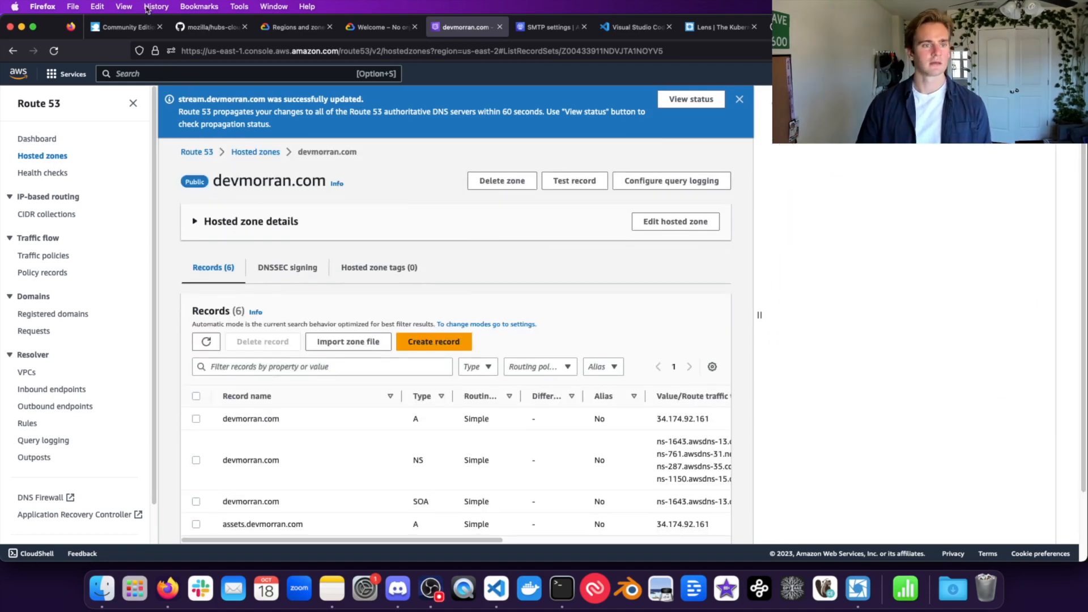
pyautogui.click(125, 26)
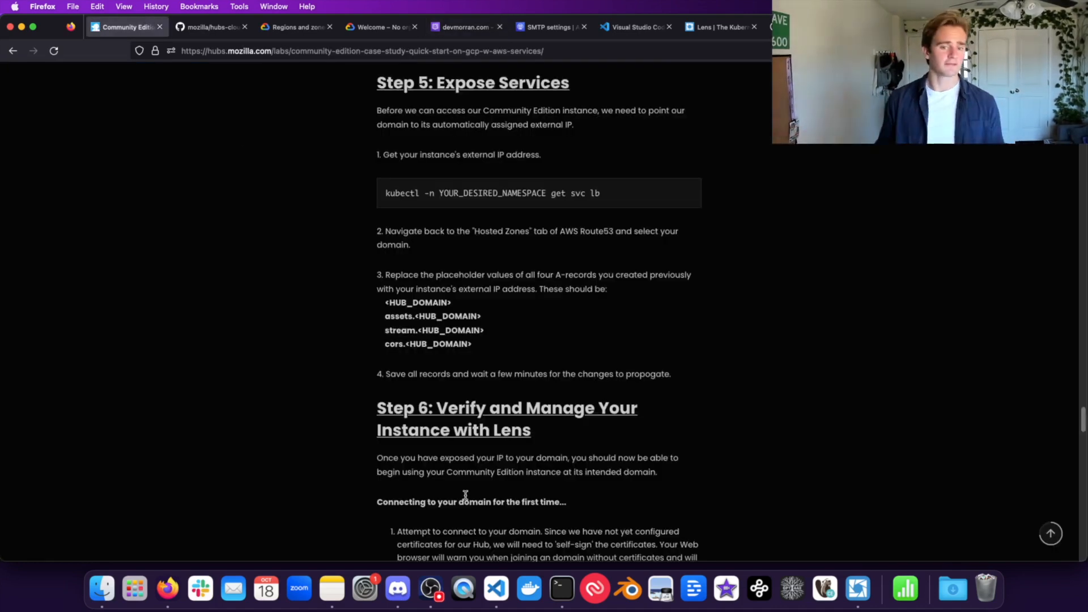
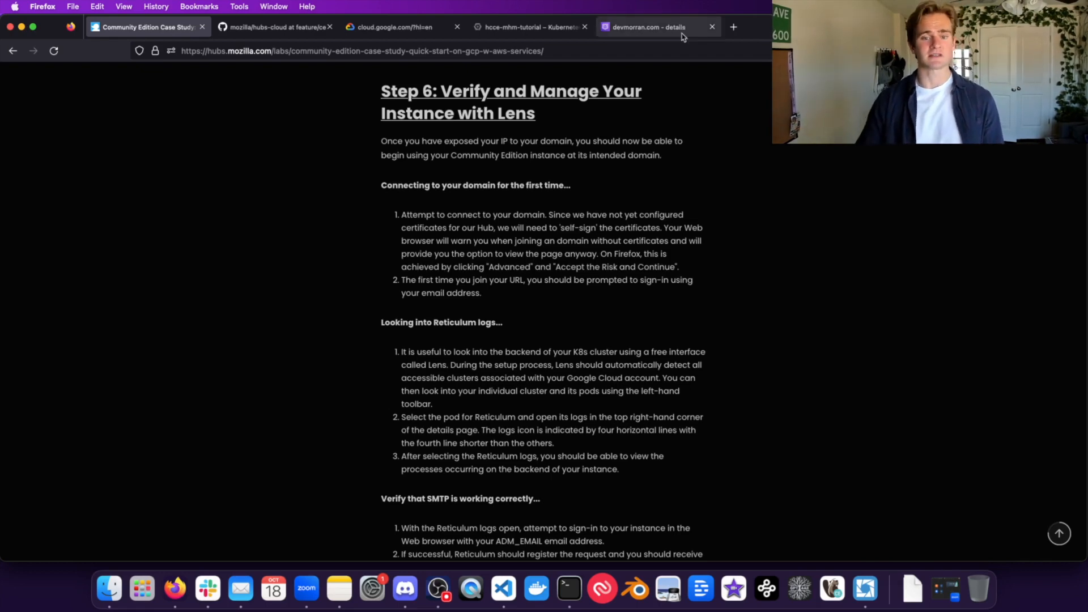
# Step: Load devmorran.com in a new Firefox tab
pyautogui.click(736, 26)
pyautogui.write('devmorran.com/')
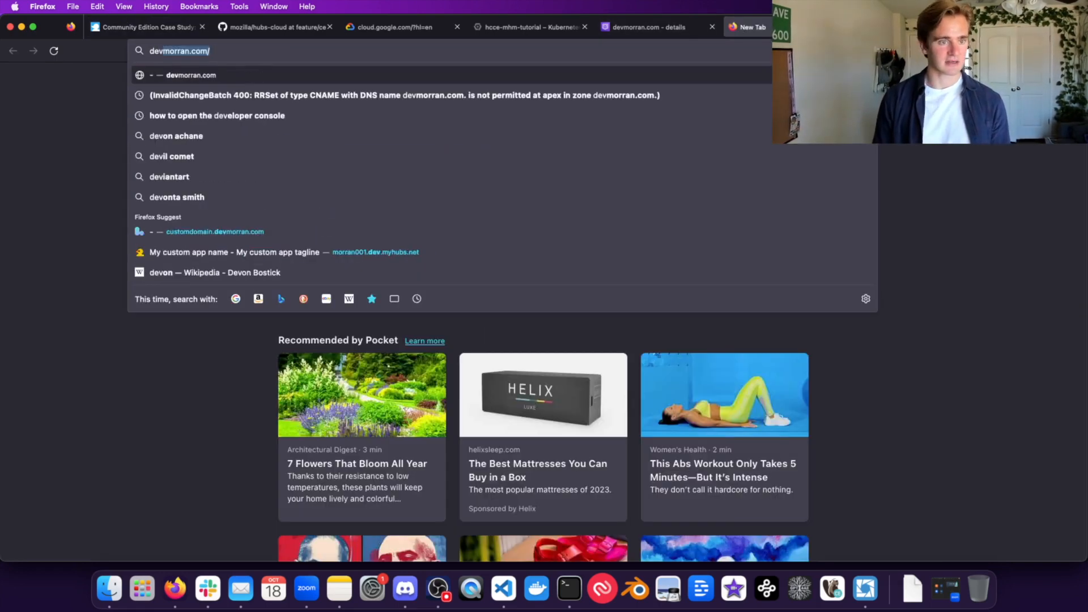
pyautogui.press('Return')
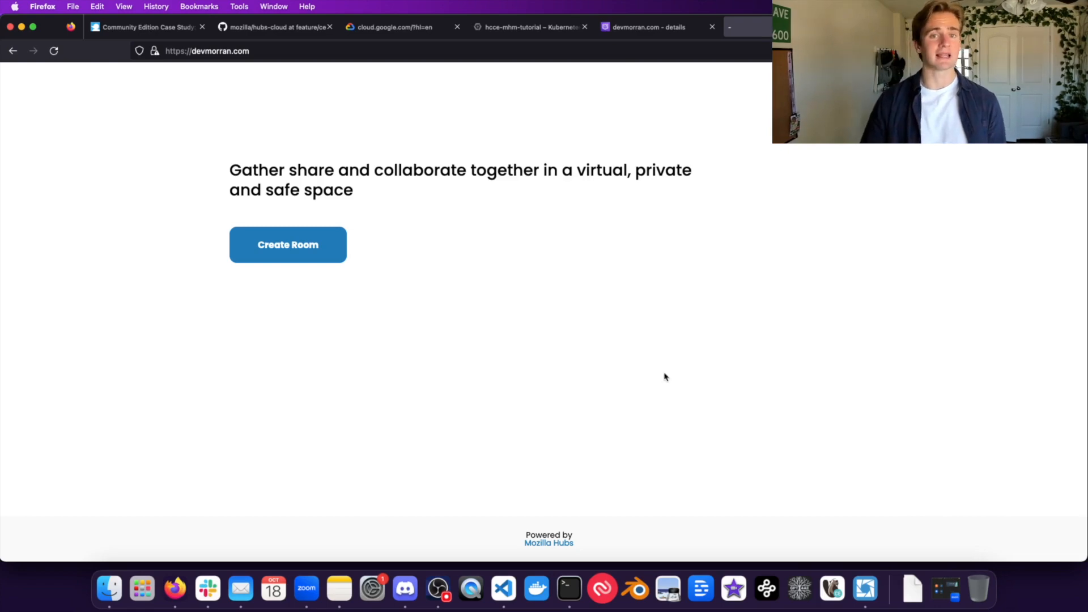
# Step: In Lens, open the reticulum pod's details and its Pod Logs
pyautogui.click(865, 589)
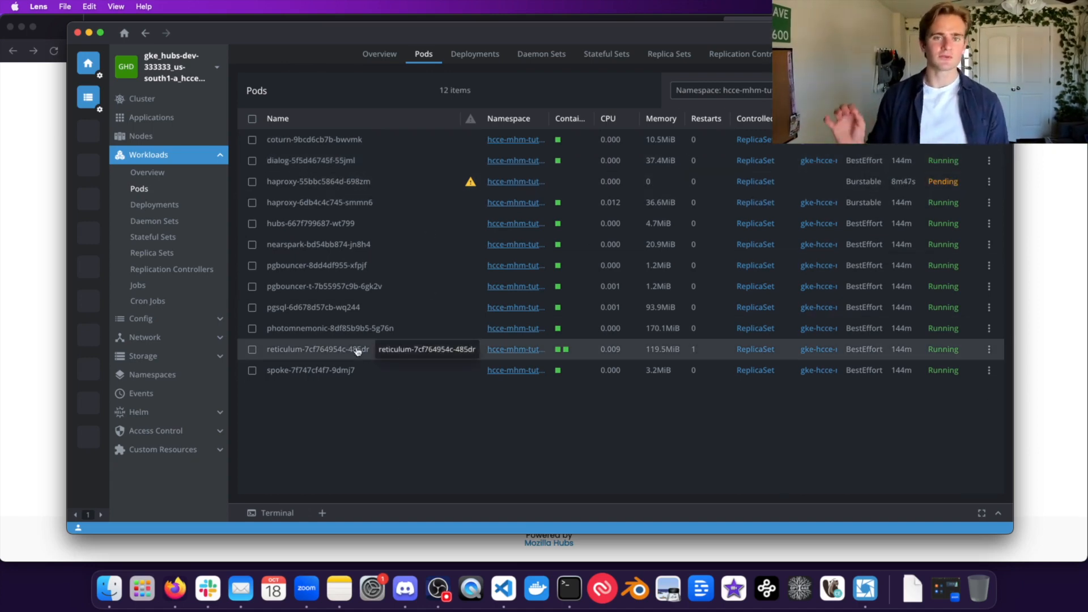
pyautogui.click(315, 353)
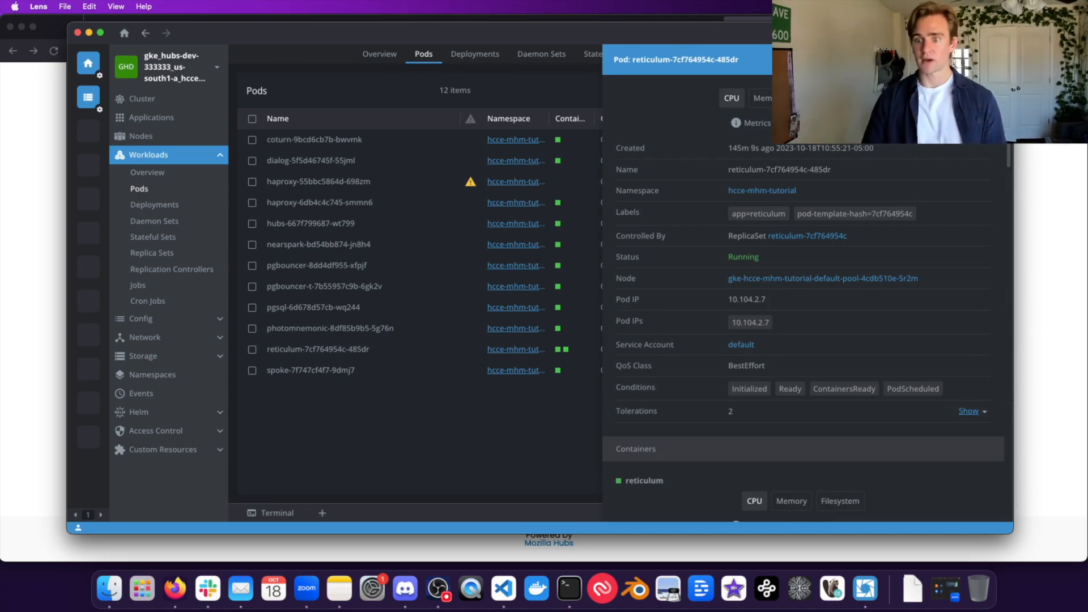
pyautogui.moveTo(760, 35); pyautogui.dragTo(654, 68)
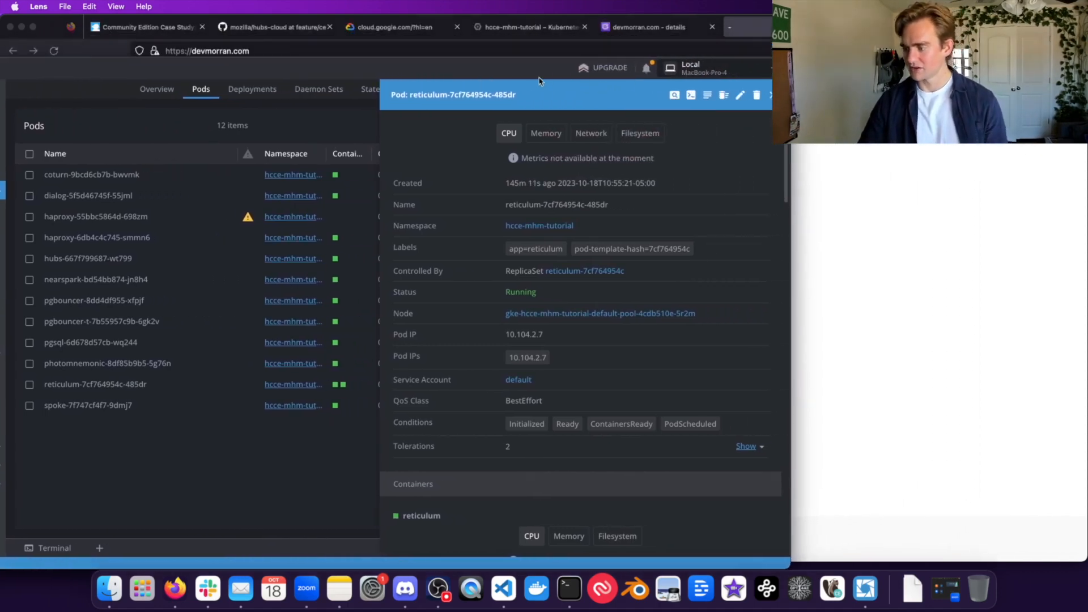
pyautogui.moveTo(703, 101)
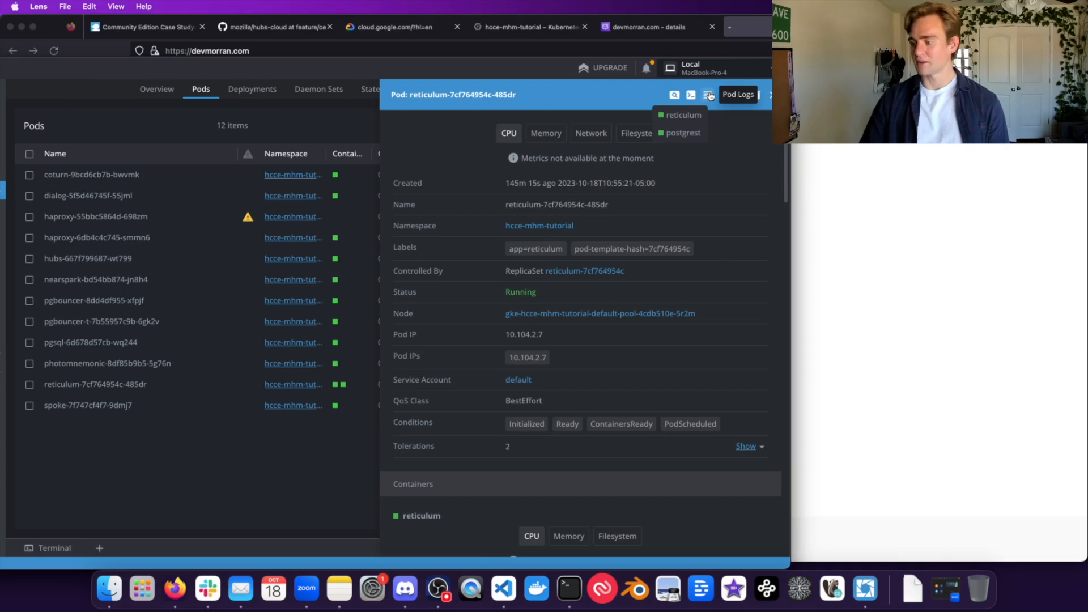
pyautogui.click(708, 95)
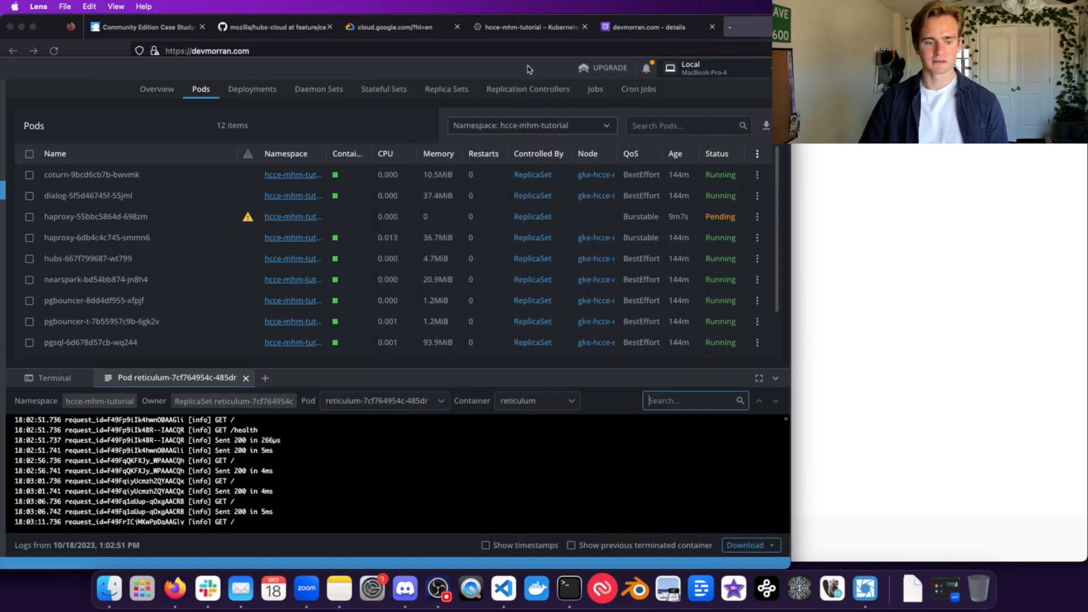
# Step: Enlarge the log dock to read the reticulum requests, then hide Lens to show the hub page
pyautogui.doubleClick(507, 69)
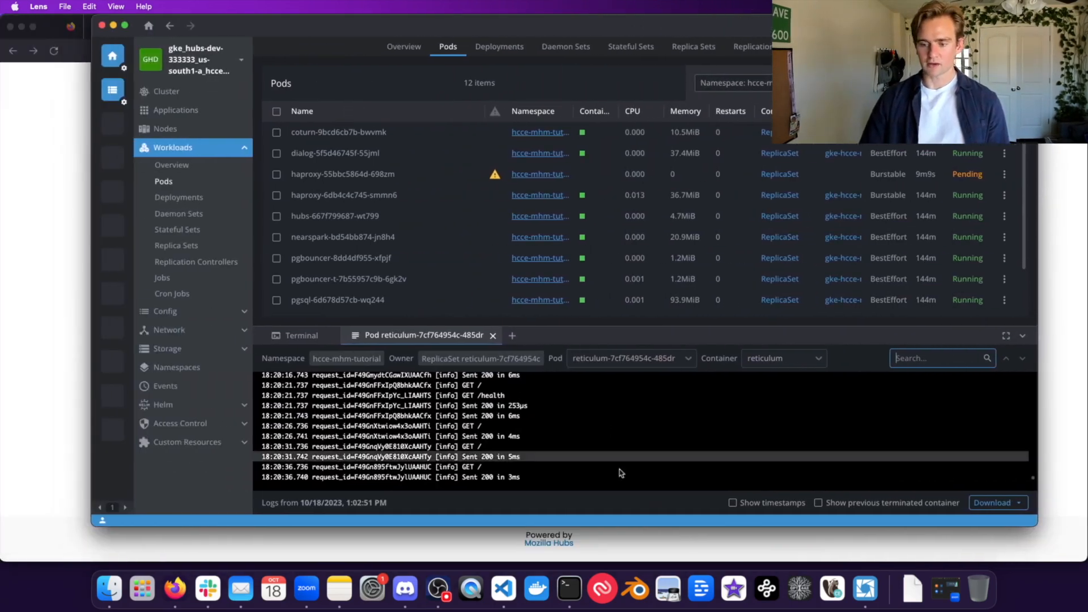
pyautogui.moveTo(684, 326); pyautogui.dragTo(674, 198)
pyautogui.scroll(3, 602, 347)
pyautogui.moveTo(587, 26); pyautogui.dragTo(537, 25)
pyautogui.scroll(-5, 485, 365)
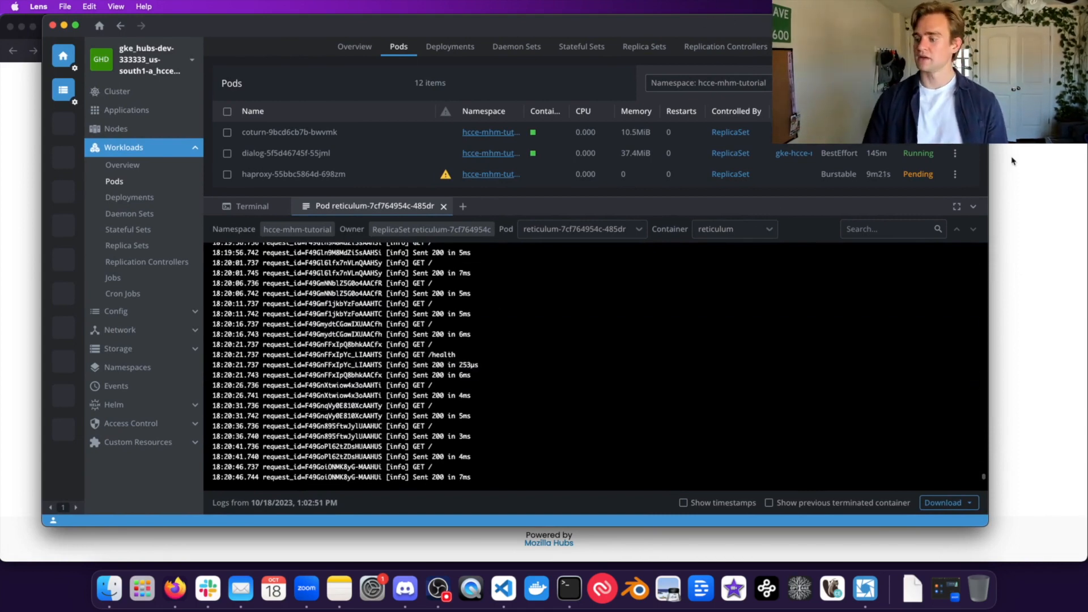
pyautogui.click(726, 16)
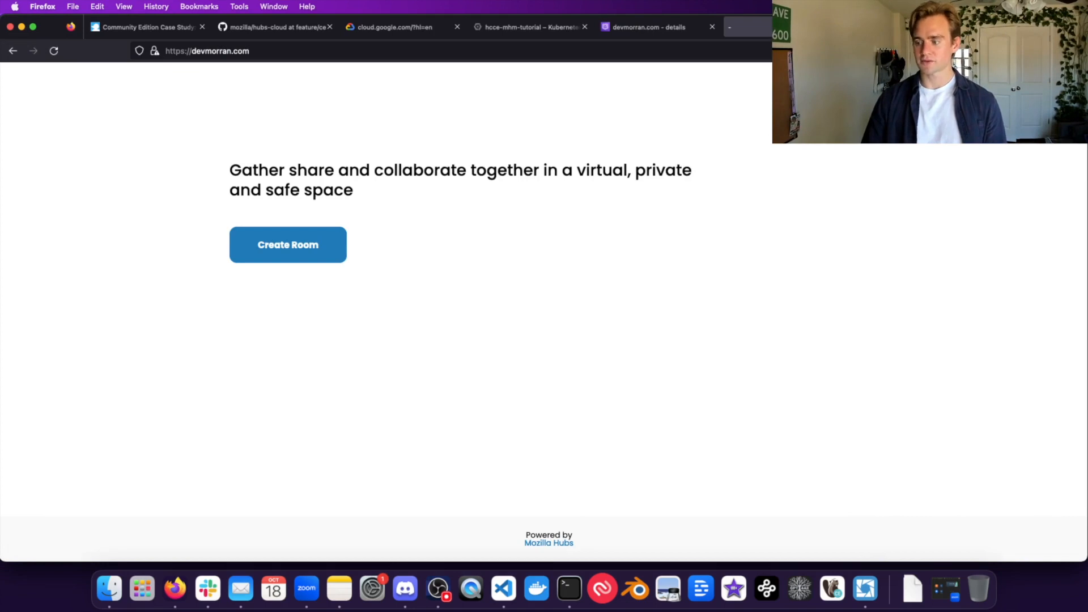
# Step: Go to the hub's Sign in/Sign up page
pyautogui.moveTo(986, 27); pyautogui.dragTo(829, 27)
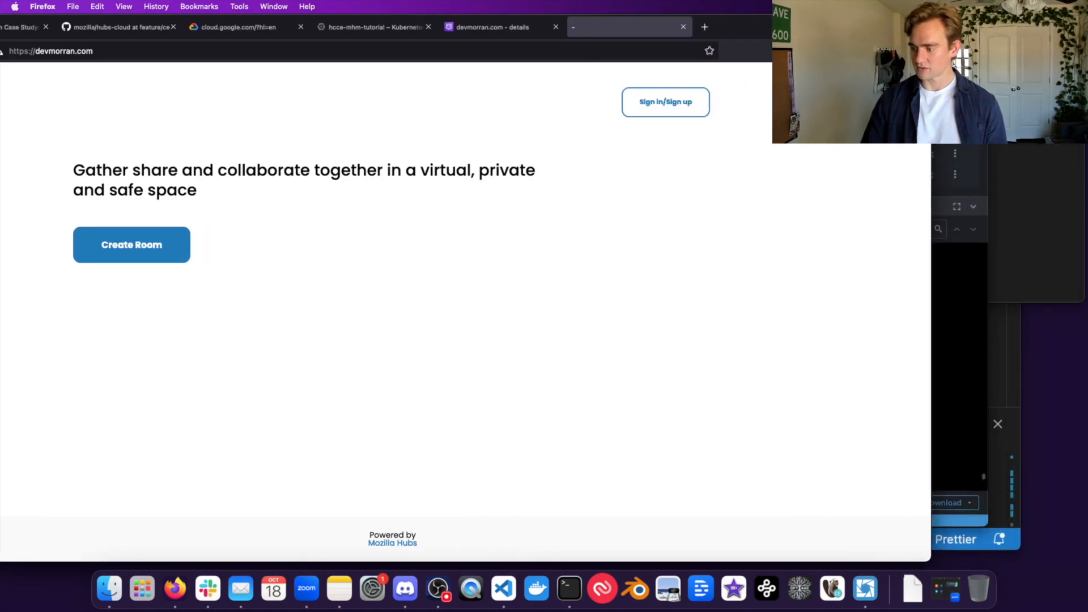
pyautogui.click(659, 111)
pyautogui.moveTo(741, 27); pyautogui.dragTo(896, 26)
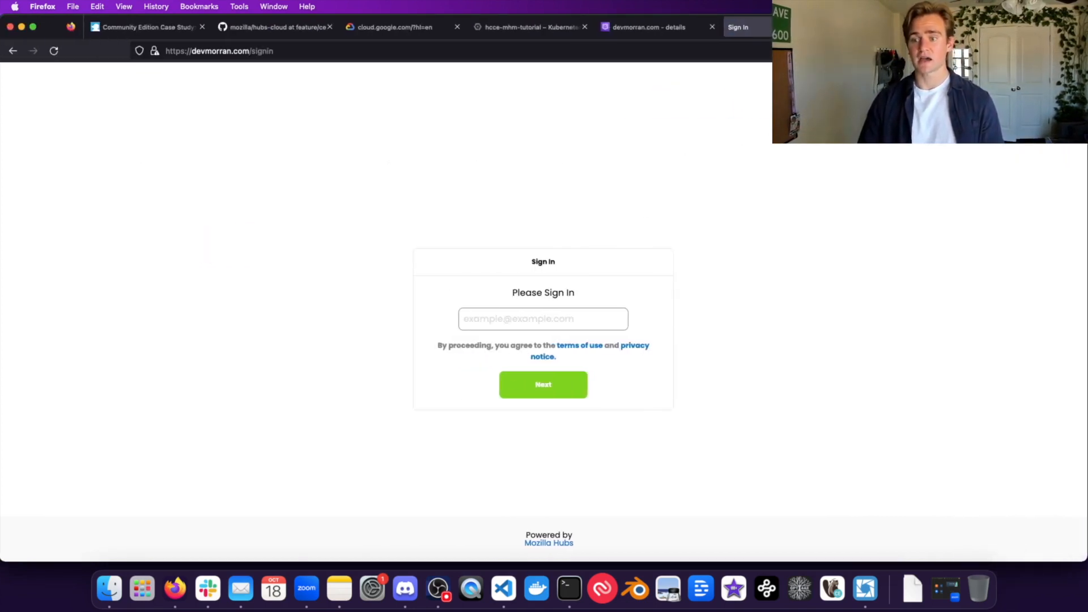
# Step: Enter the admin account's e-mail address and submit it to request a sign-in link
pyautogui.click(531, 317)
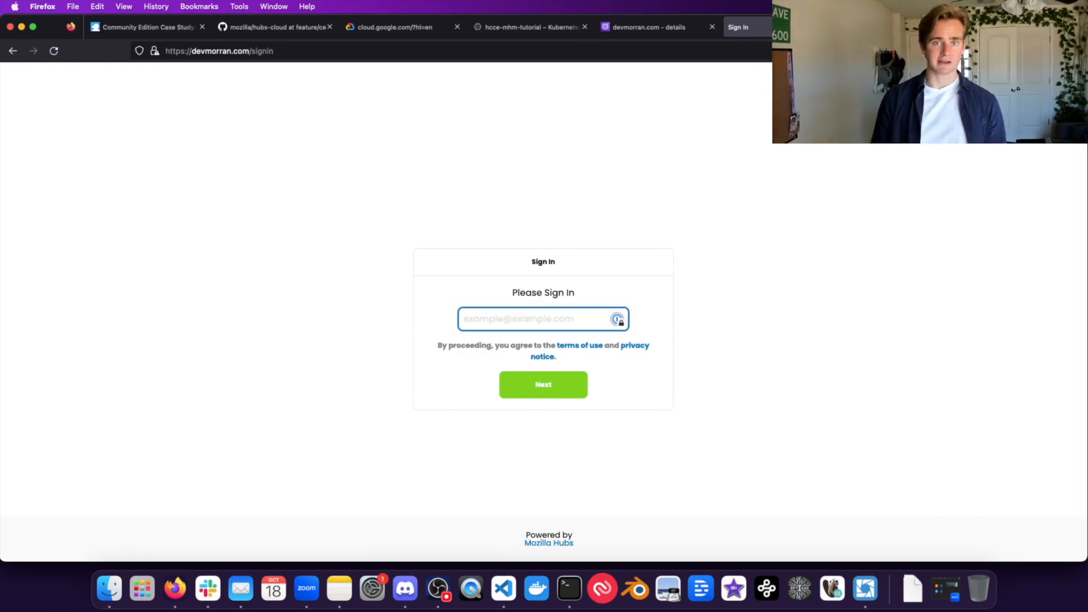
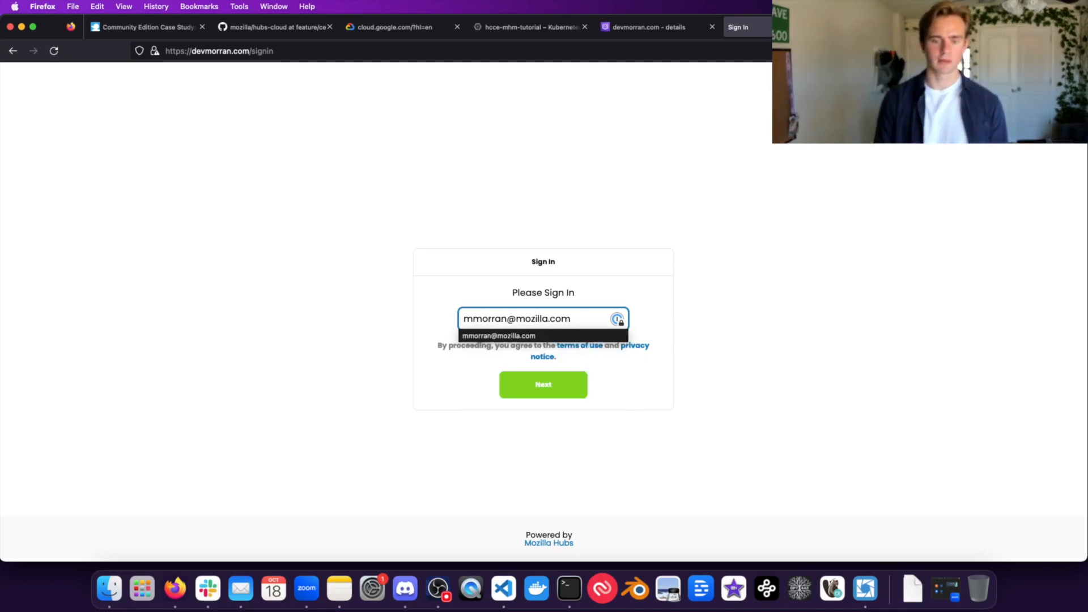
pyautogui.press('Return')
# Step: Inspect the reticulum logs for the websocket CONNECTED and JOINED lines, then return to the browser
pyautogui.click(864, 588)
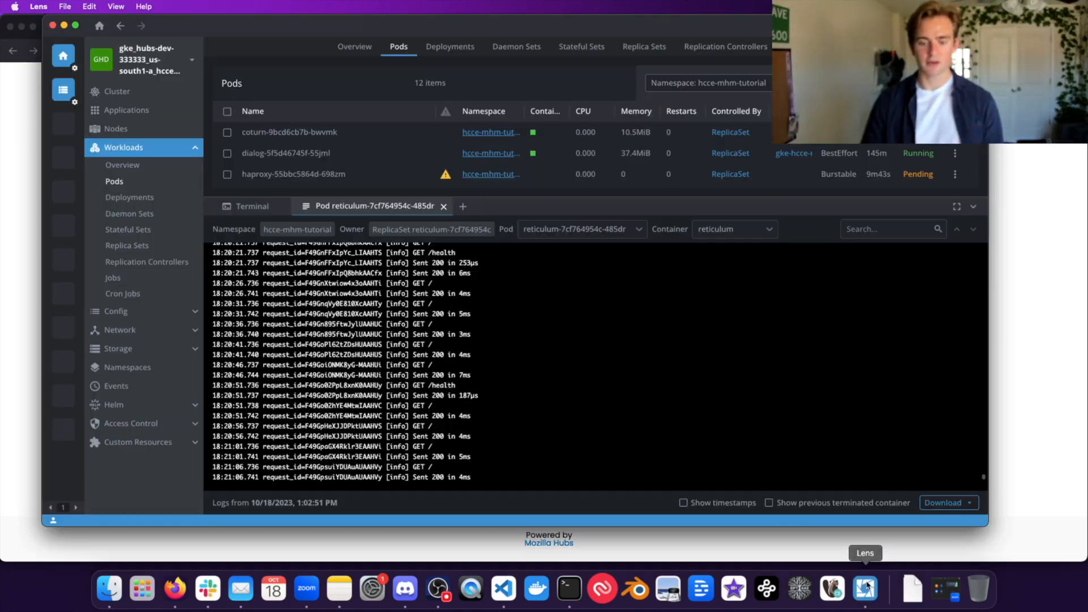
pyautogui.moveTo(325, 355); pyautogui.dragTo(262, 289)
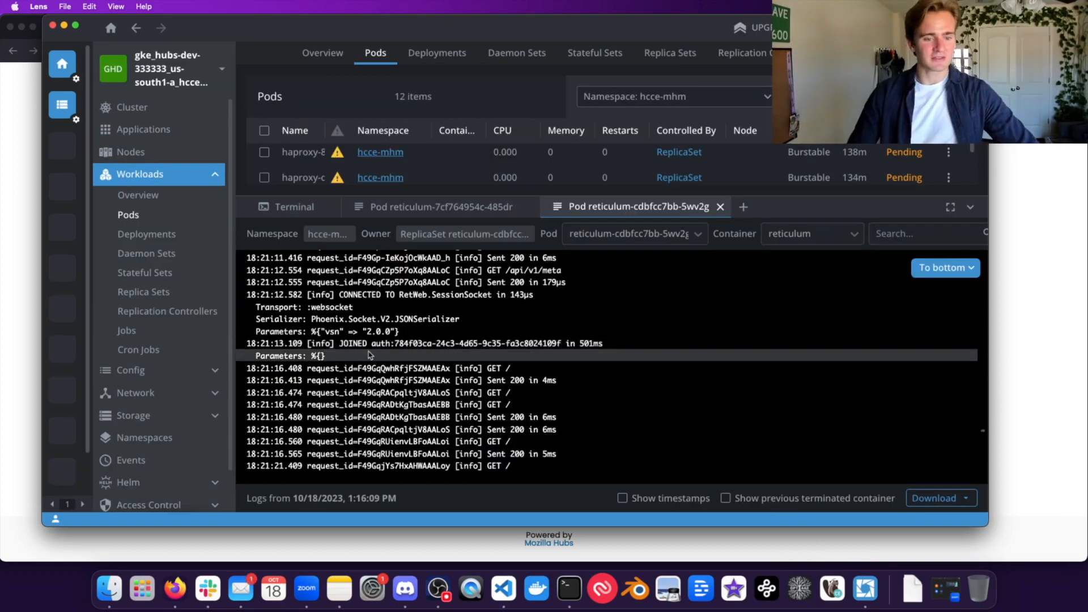
pyautogui.click(262, 288)
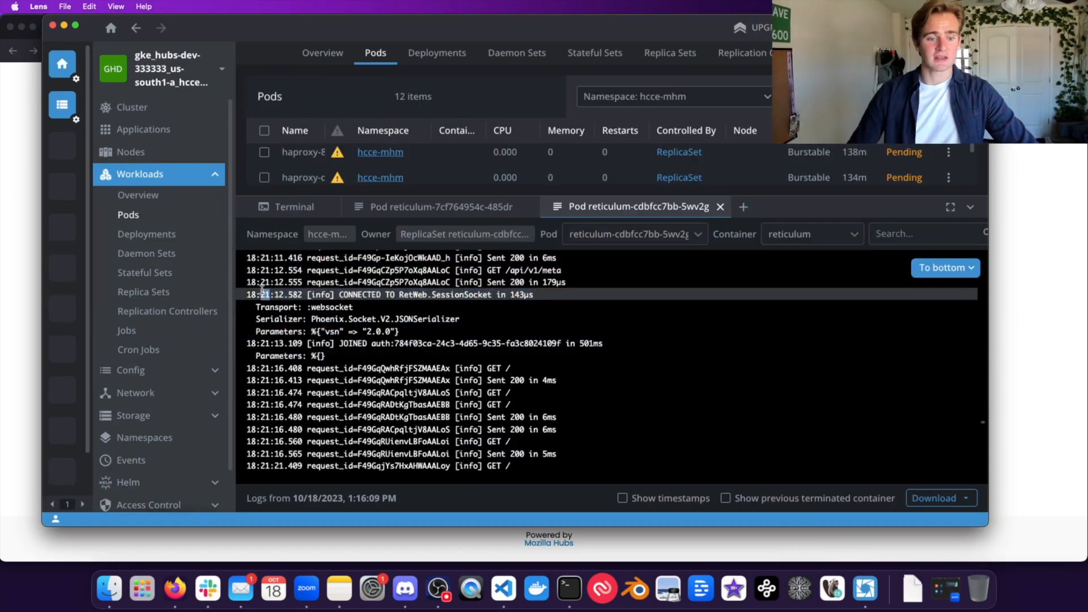
pyautogui.doubleClick(321, 307)
pyautogui.click(386, 310)
pyautogui.doubleClick(343, 336)
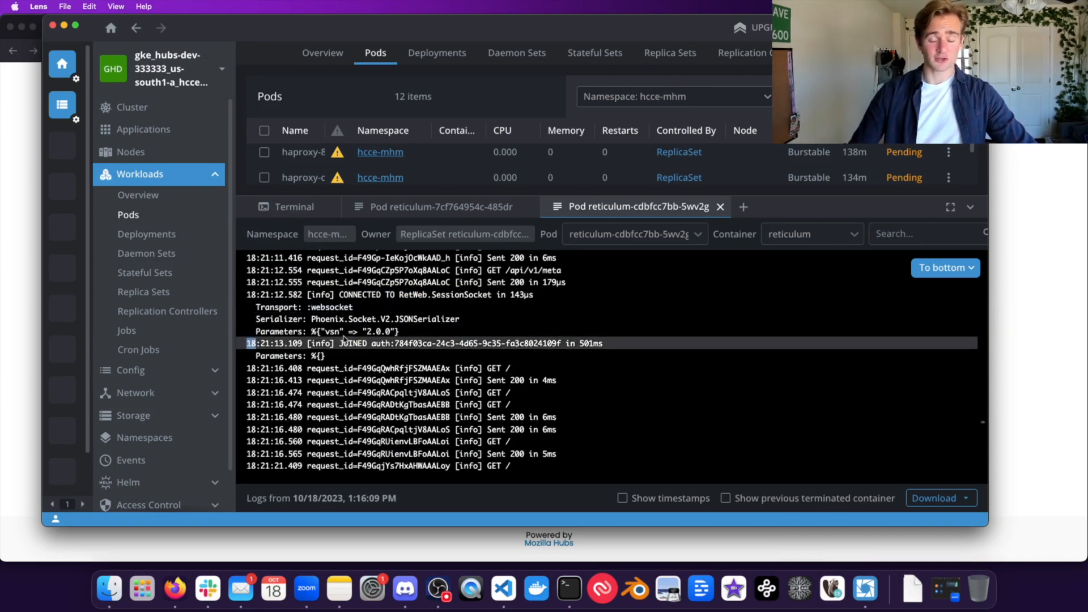
pyautogui.click(343, 339)
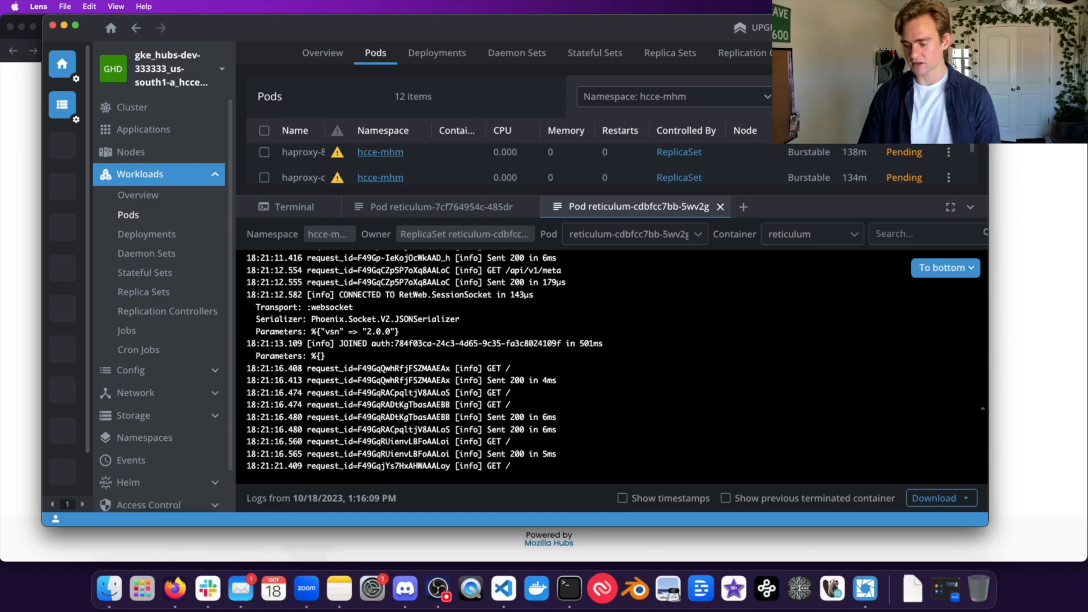
pyautogui.press('super+Tab')
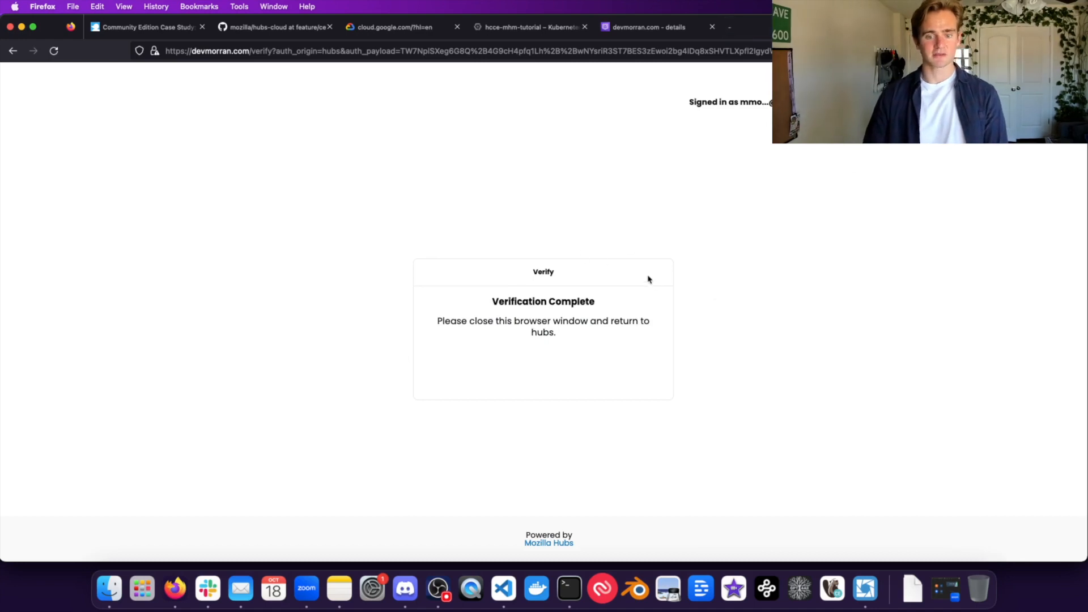
# Step: Open the hub's admin panel, then the Spoke editor at devmorran.com/spoke
pyautogui.click(764, 25)
pyautogui.click(401, 102)
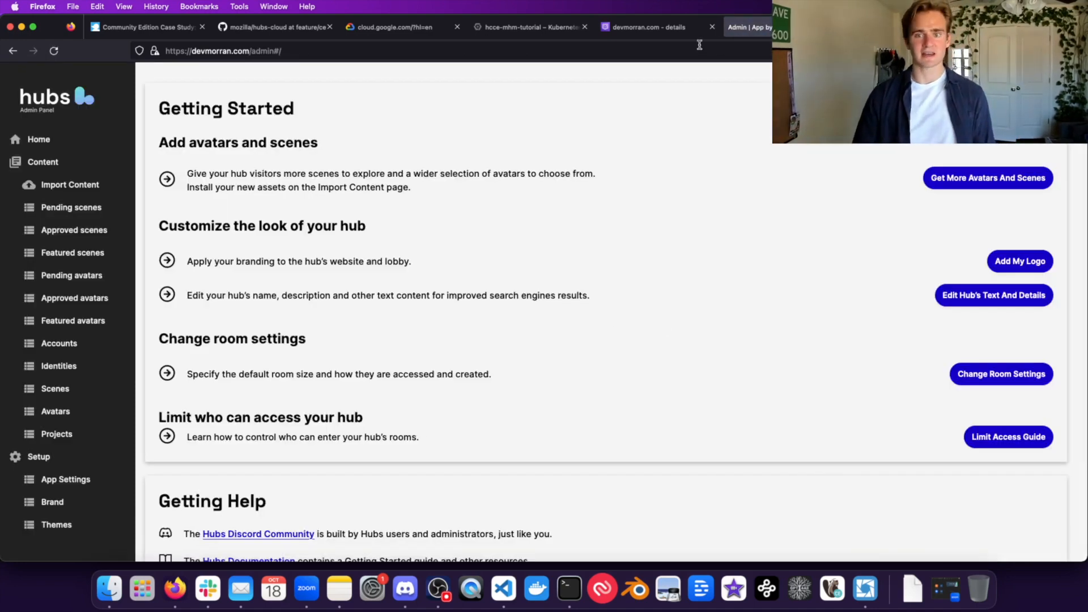
pyautogui.click(700, 48)
pyautogui.moveTo(281, 51); pyautogui.dragTo(246, 46)
pyautogui.write('/spoke')
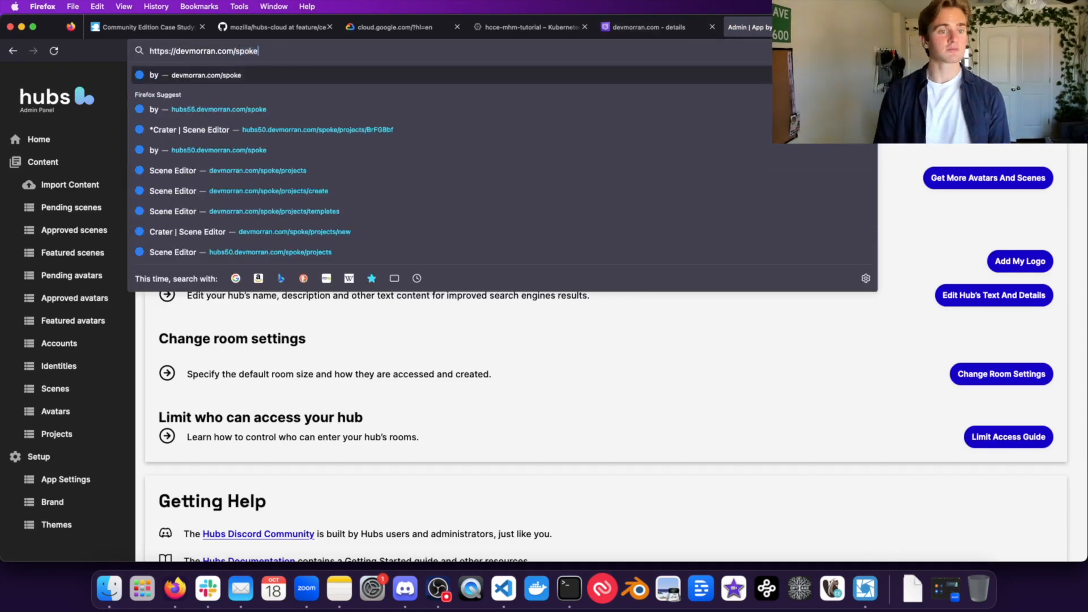
pyautogui.press('Return')
# Step: Create a new empty Spoke project and locate the guide's configuration section
pyautogui.click(299, 419)
pyautogui.click(314, 298)
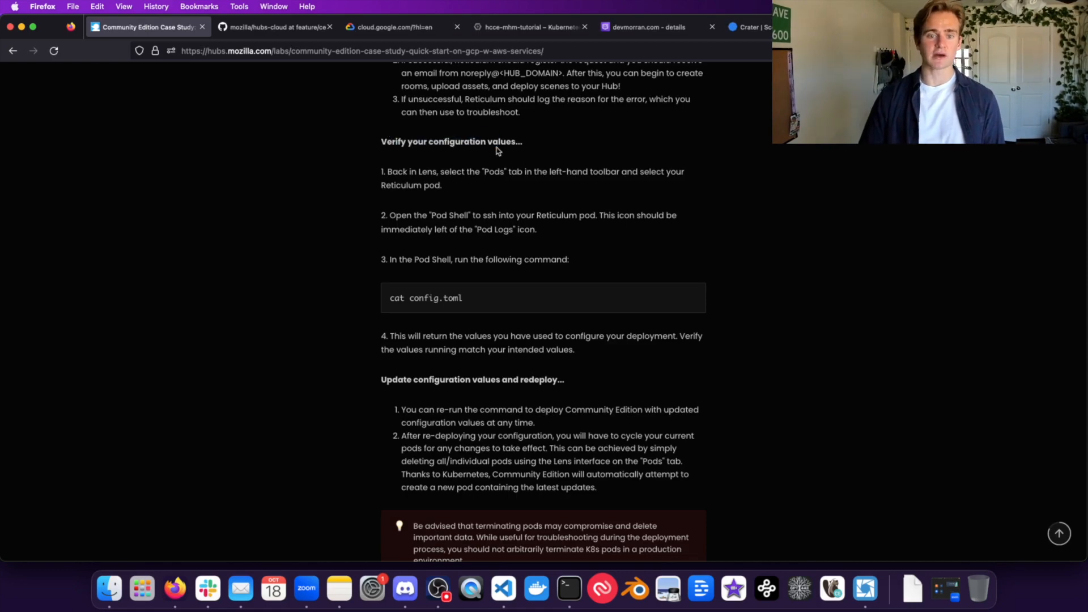
pyautogui.doubleClick(467, 141)
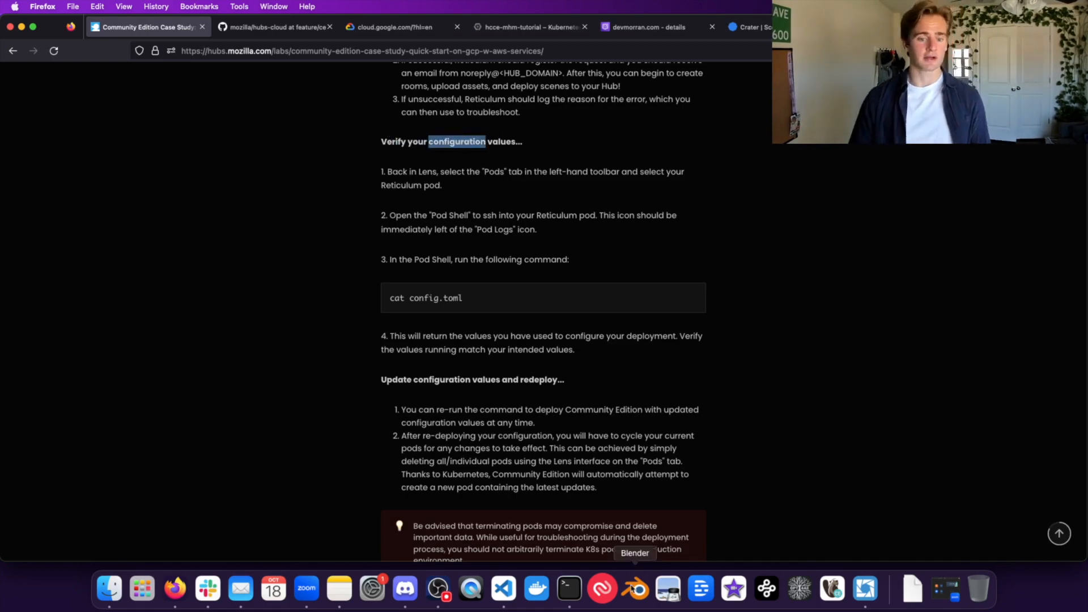
pyautogui.click(865, 589)
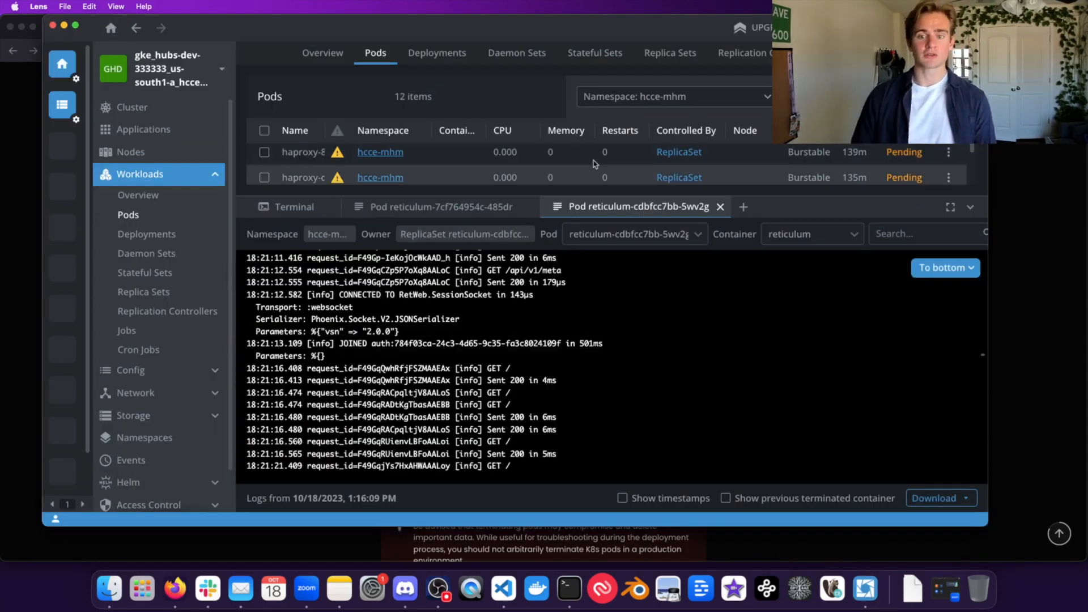
# Step: Open an enlarged Pod Shell into the reticulum pod
pyautogui.moveTo(768, 196); pyautogui.dragTo(692, 419)
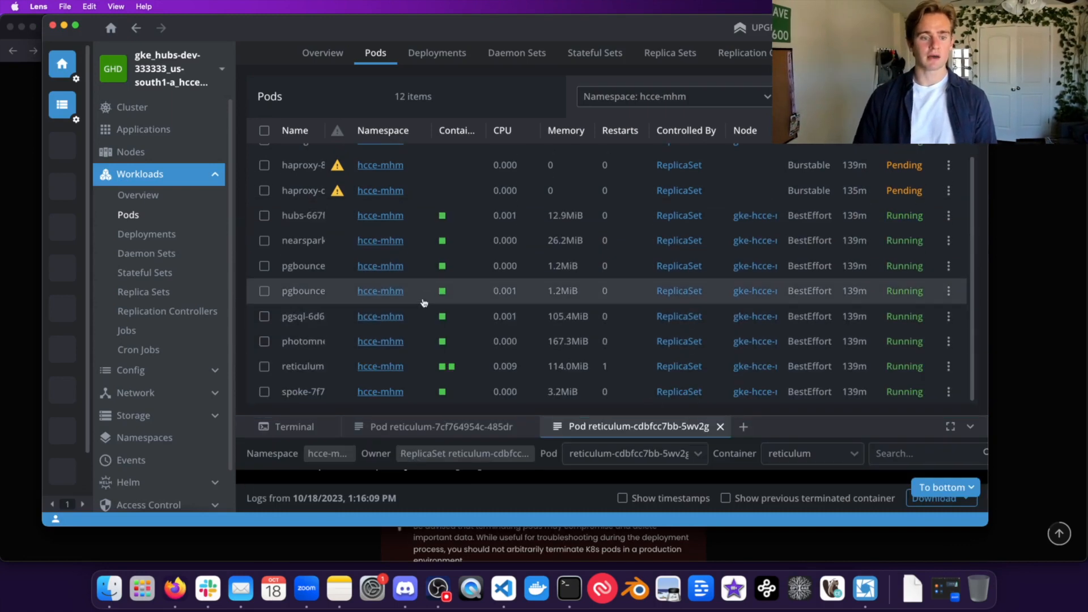
pyautogui.click(419, 366)
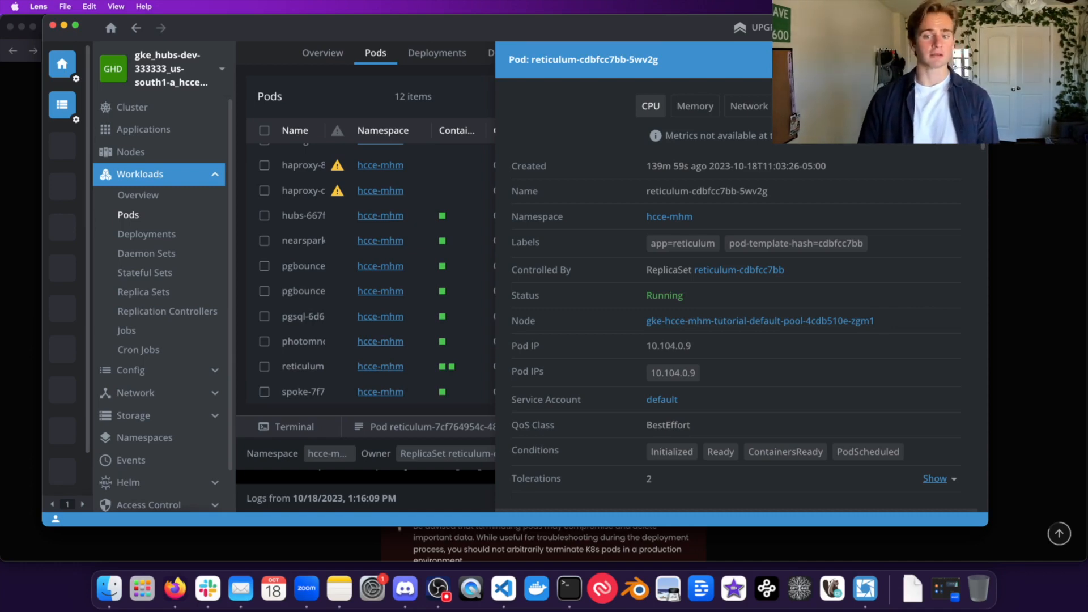
pyautogui.click(877, 59)
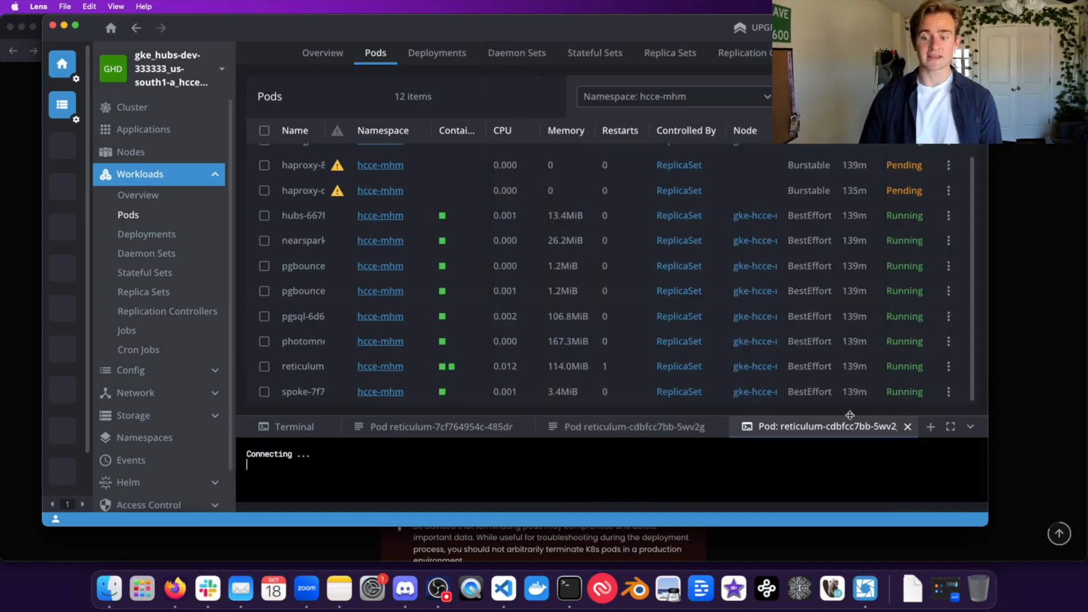
pyautogui.moveTo(849, 415); pyautogui.dragTo(848, 229)
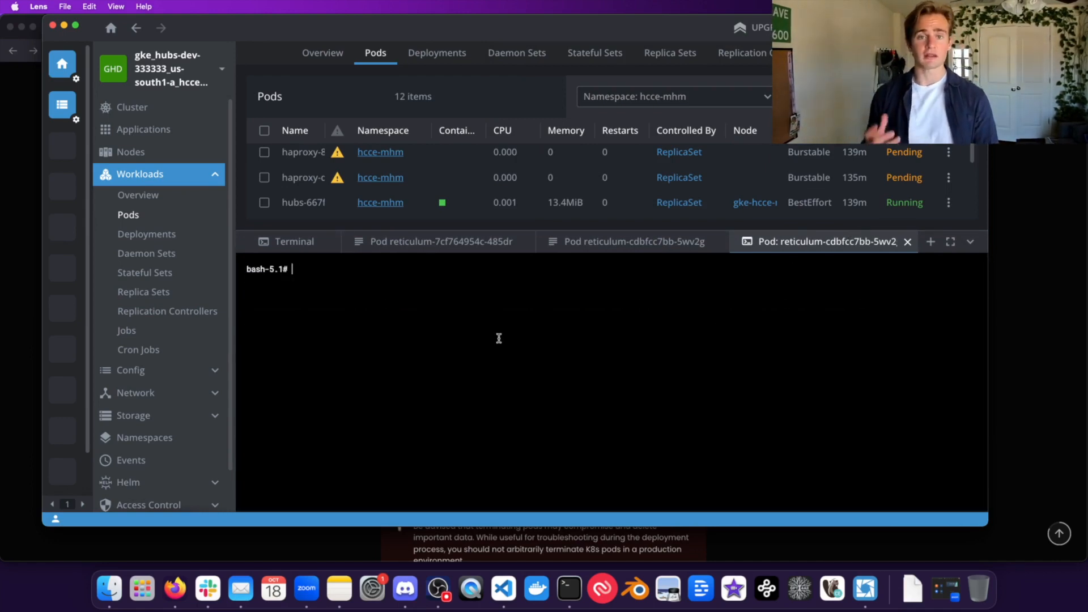
# Step: Run cat on config.toml in the shell and scroll through the printed settings
pyautogui.write('cat config.toml')
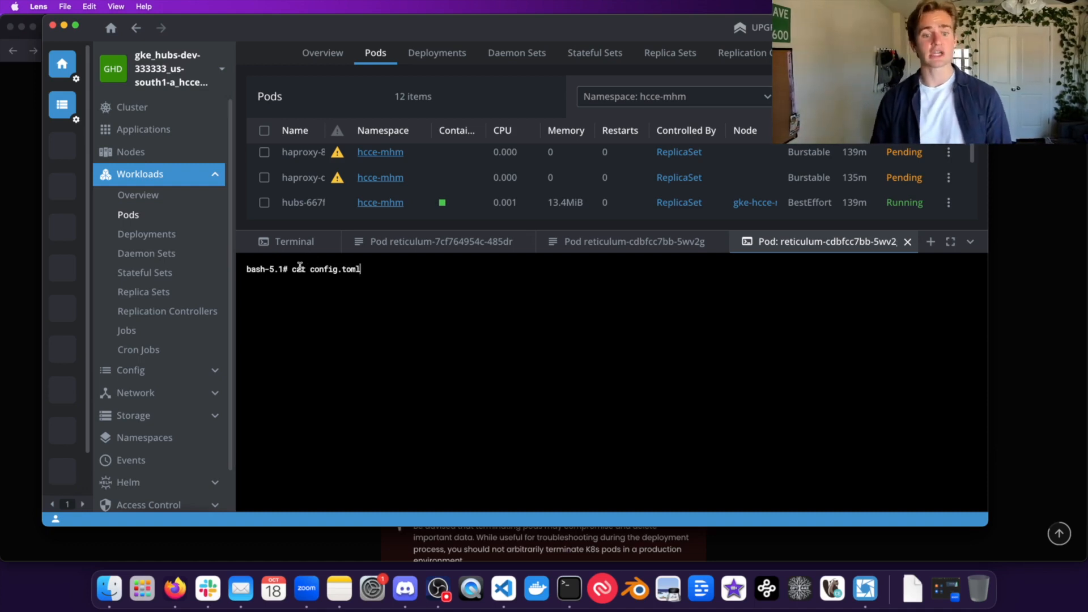
pyautogui.press('Return')
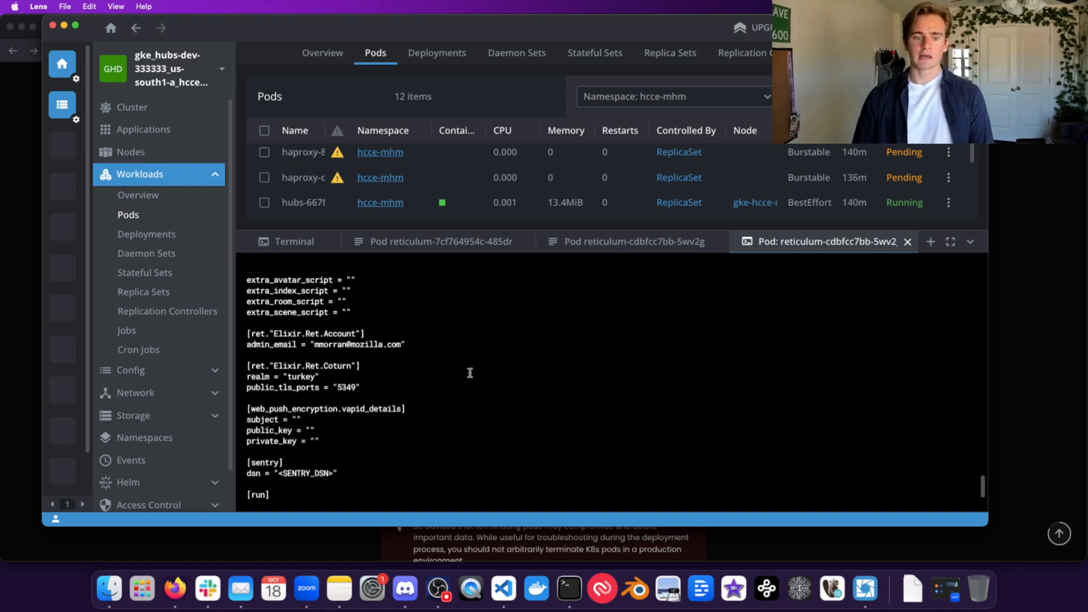
pyautogui.scroll(6, 470, 372)
pyautogui.scroll(6, 272, 380)
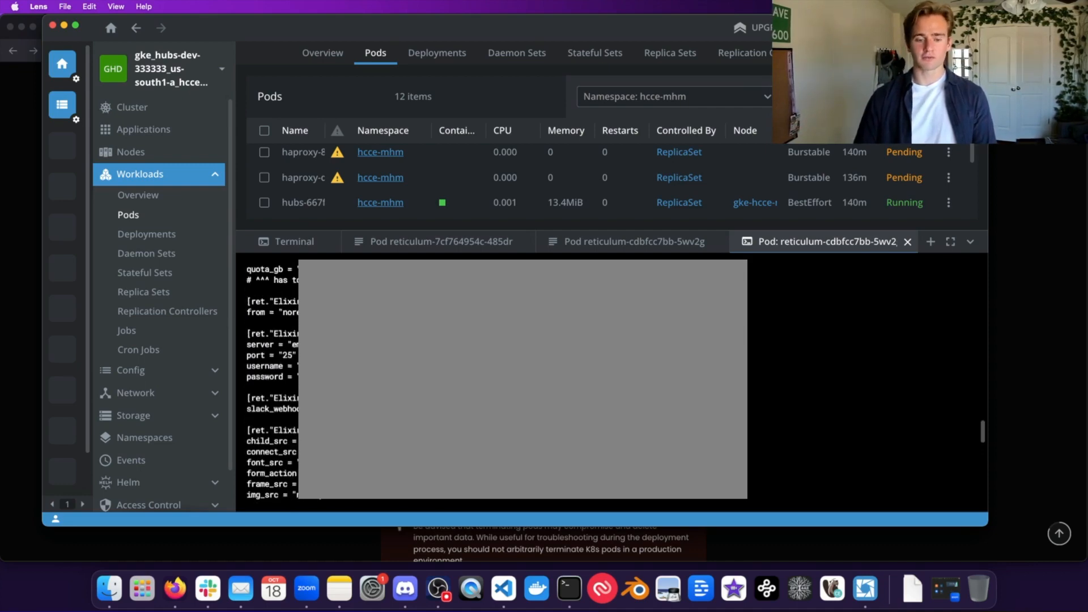
pyautogui.scroll(3, 612, 384)
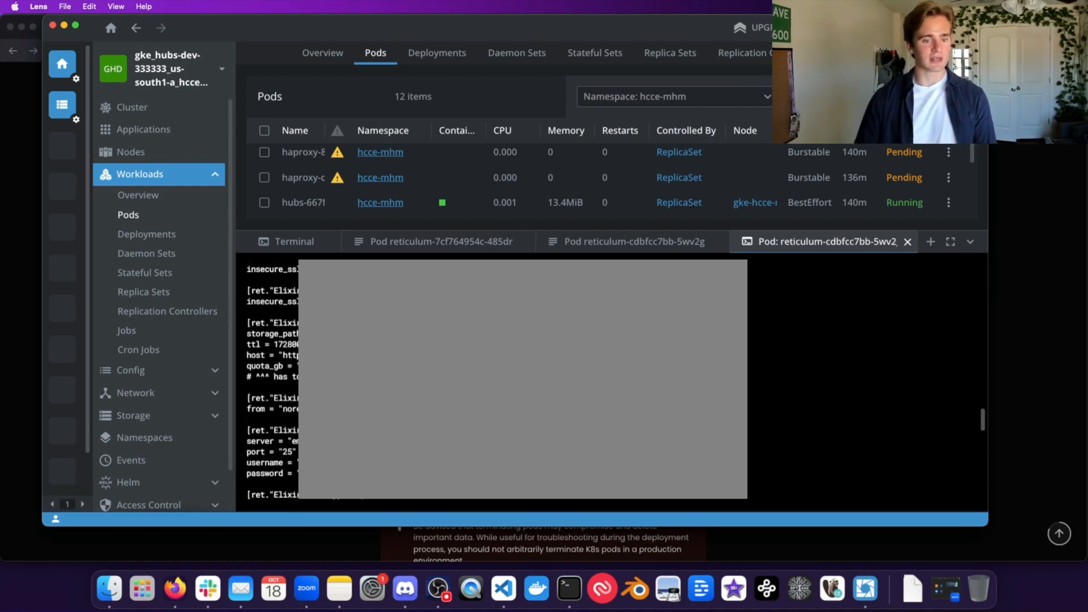
pyautogui.scroll(-2, 612, 380)
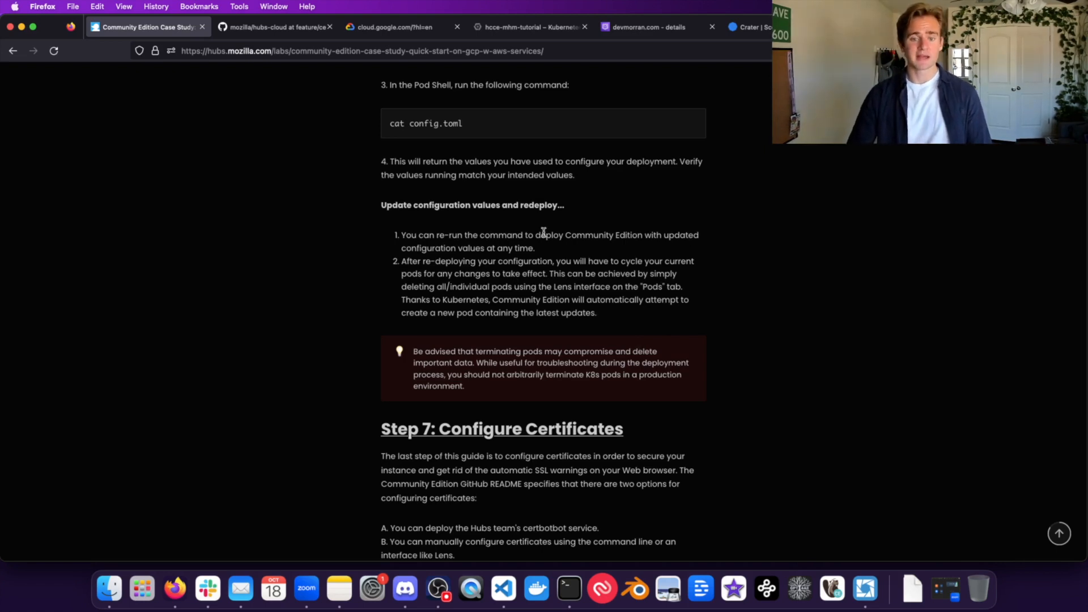
# Step: Read the guide's 'Update configuration values and redeploy' section, then bring VS Code forward
pyautogui.scroll(3, 543, 232)
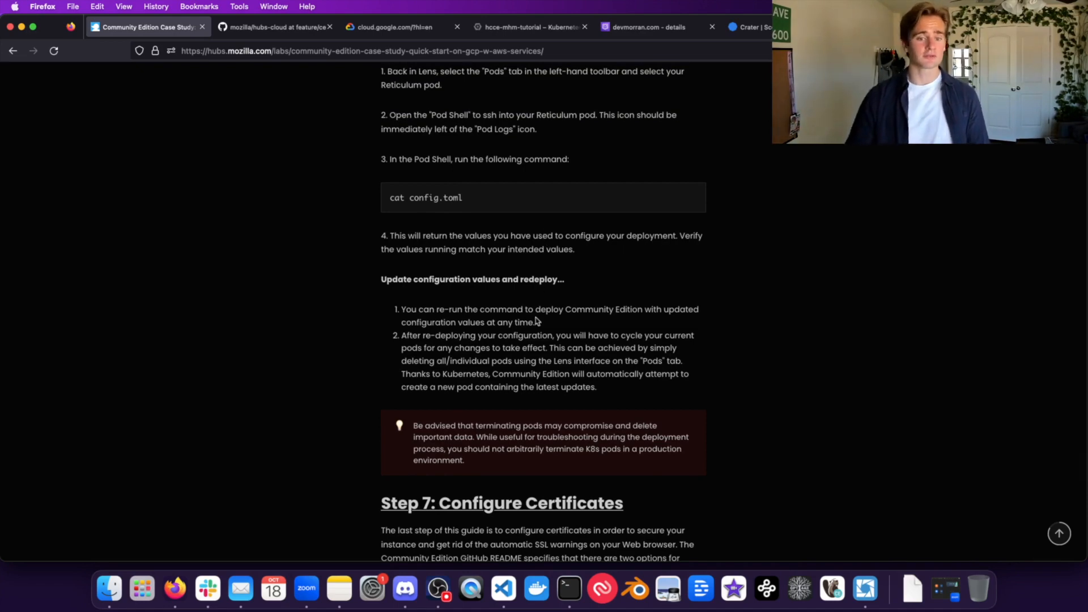
pyautogui.scroll(-1, 556, 359)
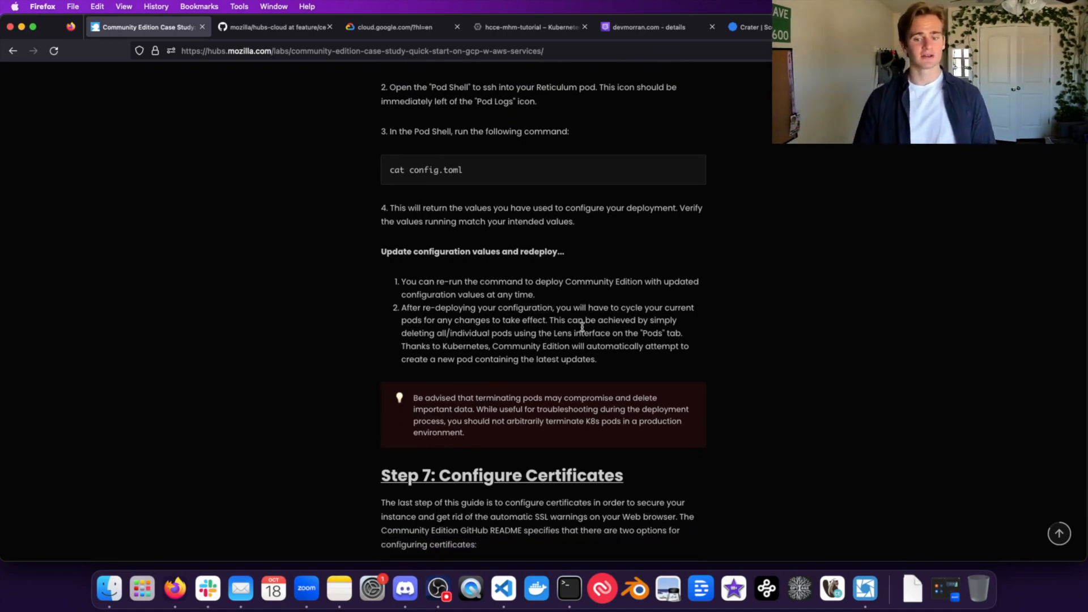
pyautogui.click(503, 588)
pyautogui.scroll(3, 518, 116)
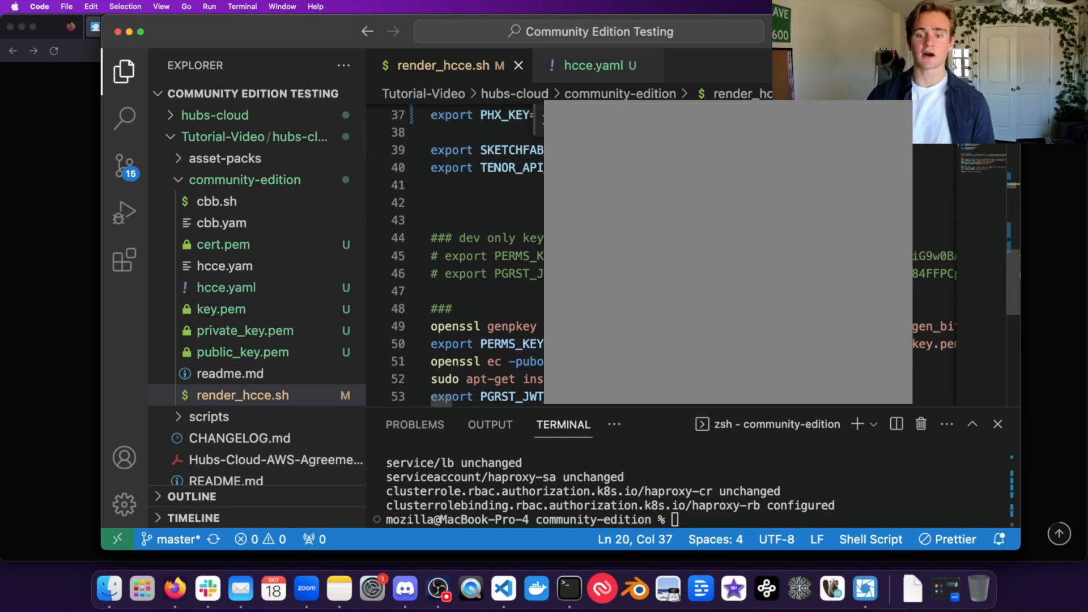
# Step: Review the exports in render_hcce.sh, then switch back to Lens
pyautogui.scroll(6, 481, 255)
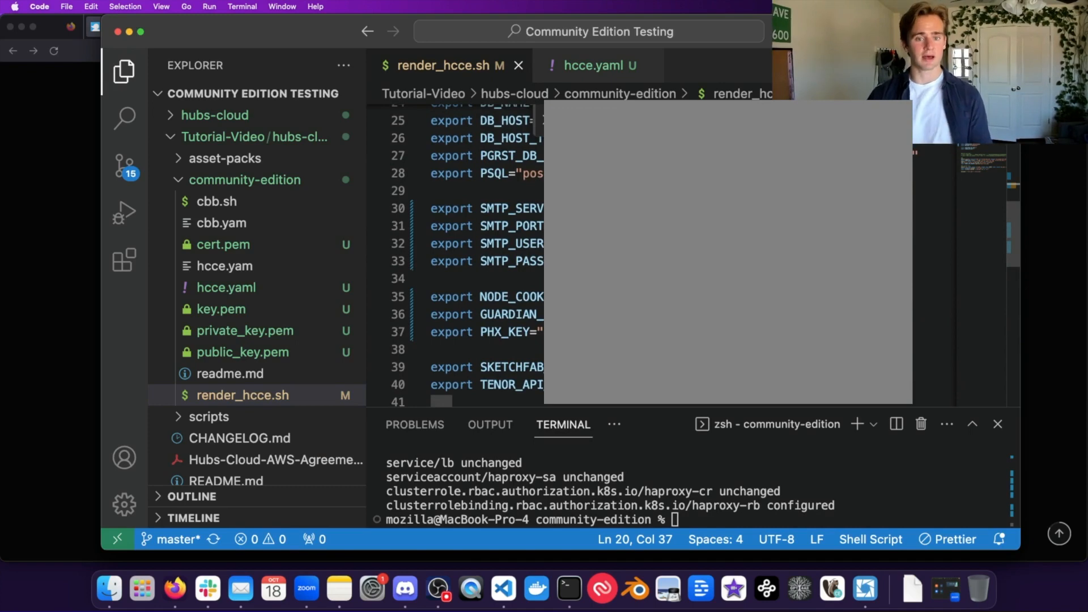
pyautogui.press('super+Tab')
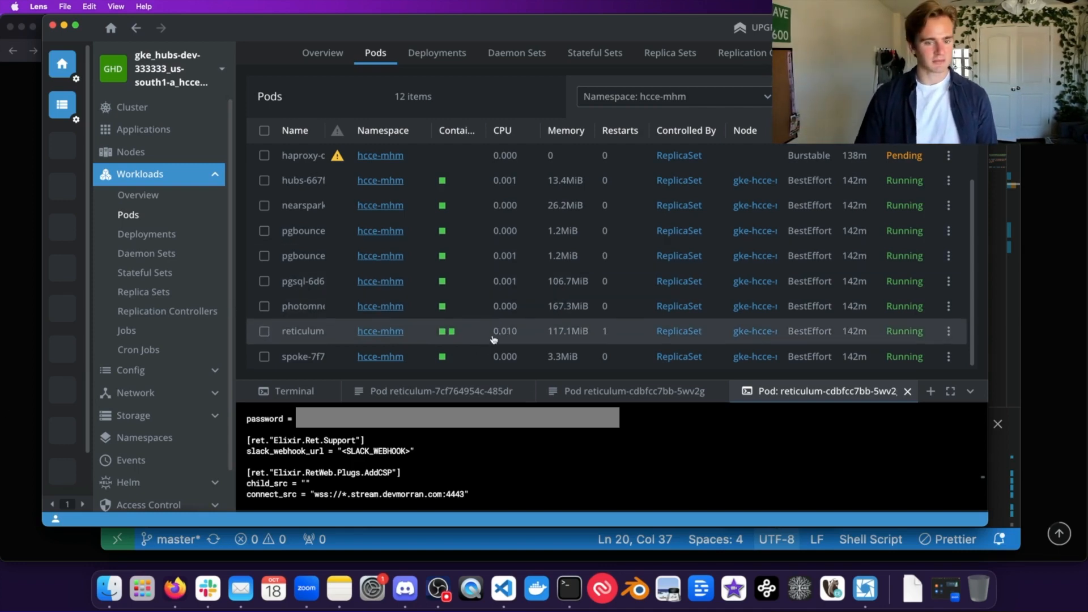
# Step: Delete the reticulum pod and confirm Remove so a fresh reticulum pod starts Running
pyautogui.click(949, 332)
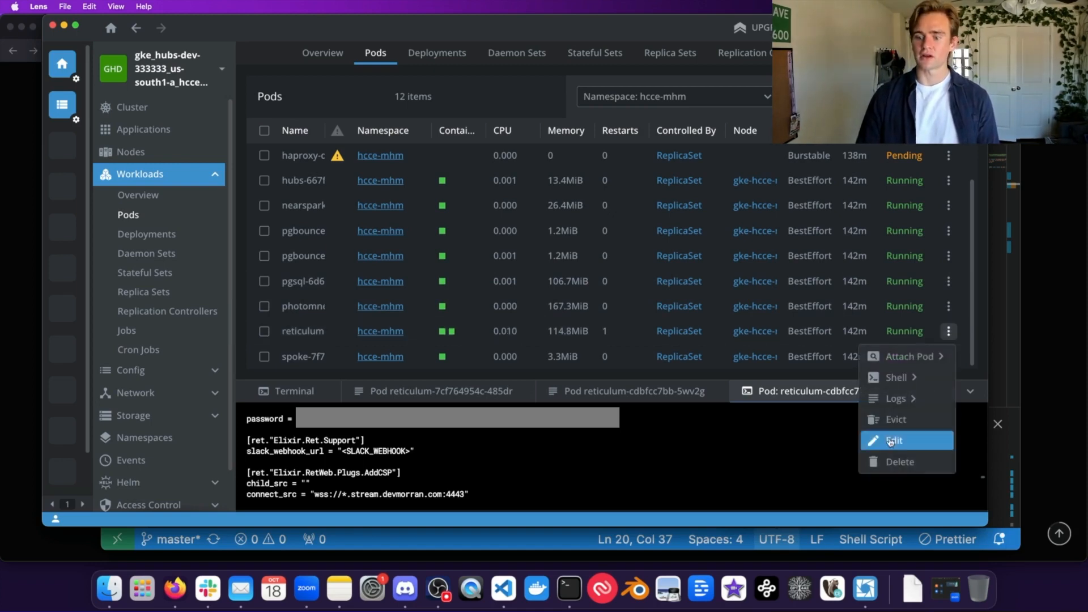
pyautogui.click(899, 461)
pyautogui.click(728, 307)
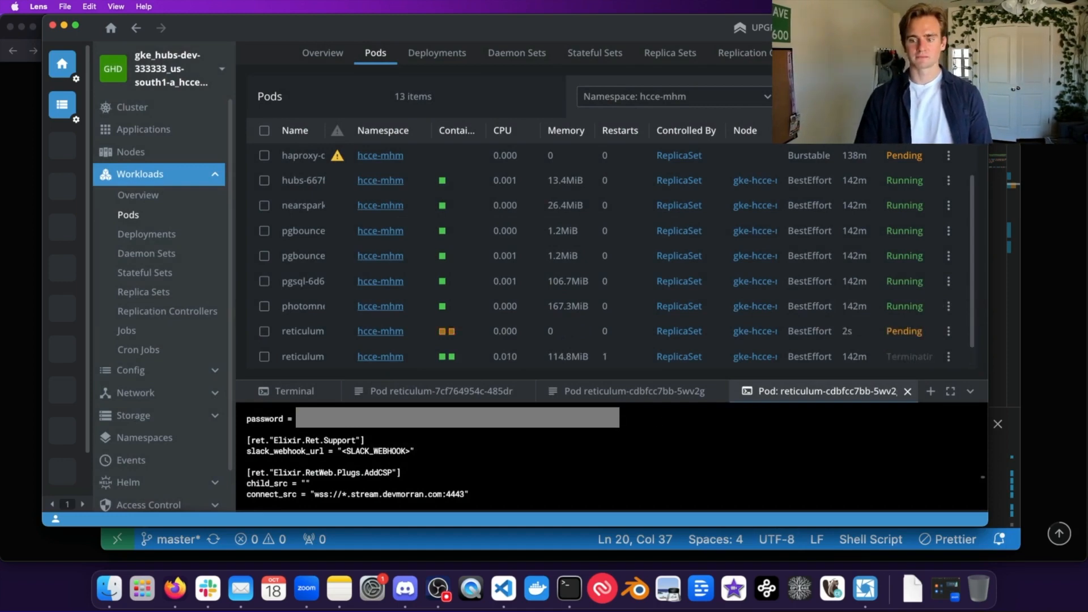
pyautogui.scroll(-1, 401, 320)
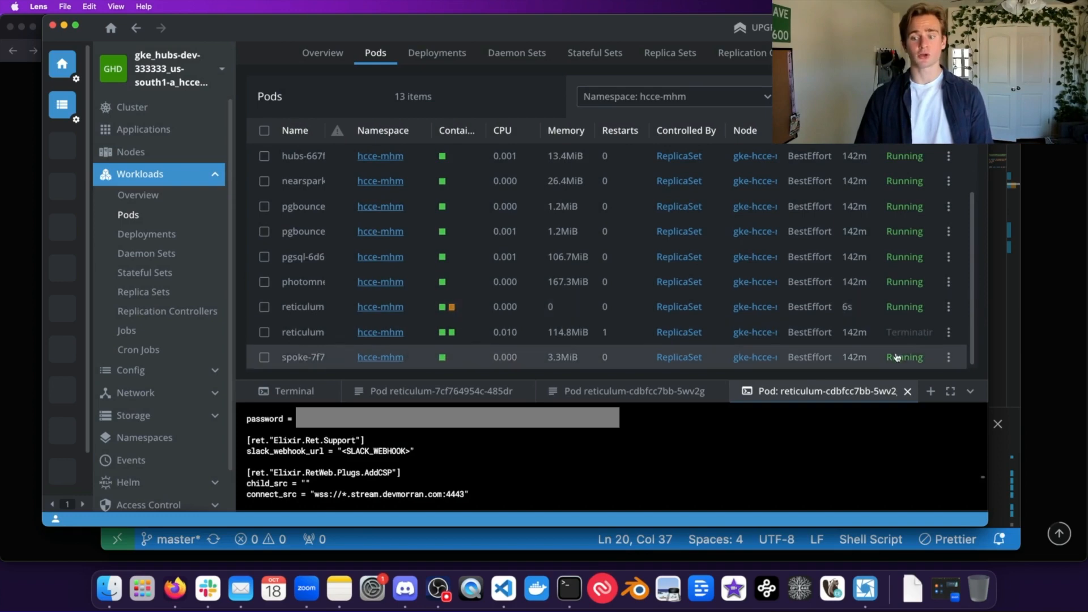
pyautogui.moveTo(451, 308)
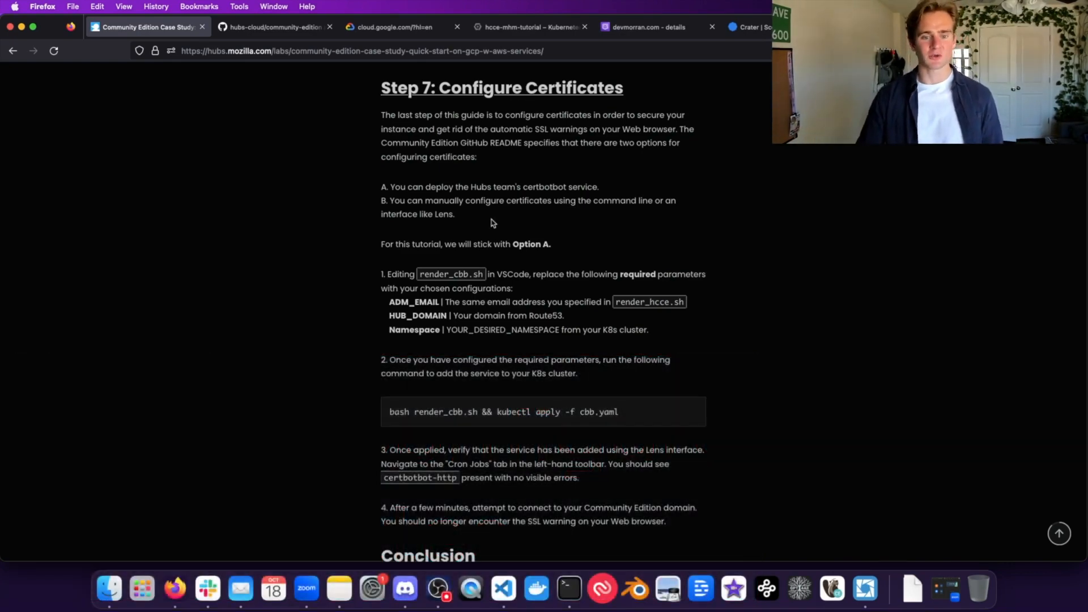
# Step: Read the hubs-cloud README's 'Configure your HTTPS certs' options, including certbotbot
pyautogui.click(274, 27)
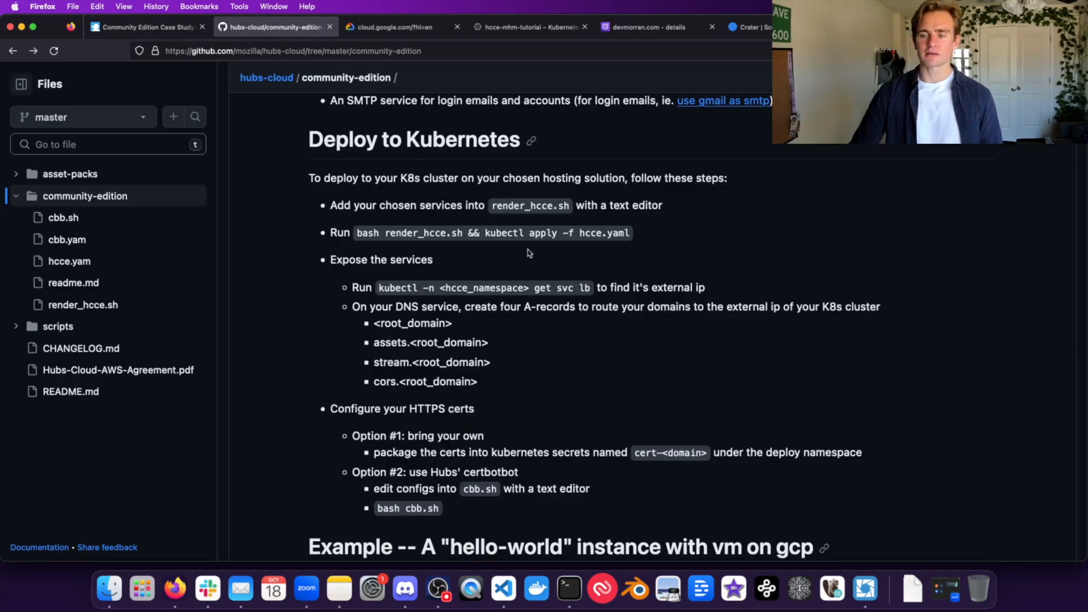
pyautogui.moveTo(328, 408); pyautogui.dragTo(476, 486)
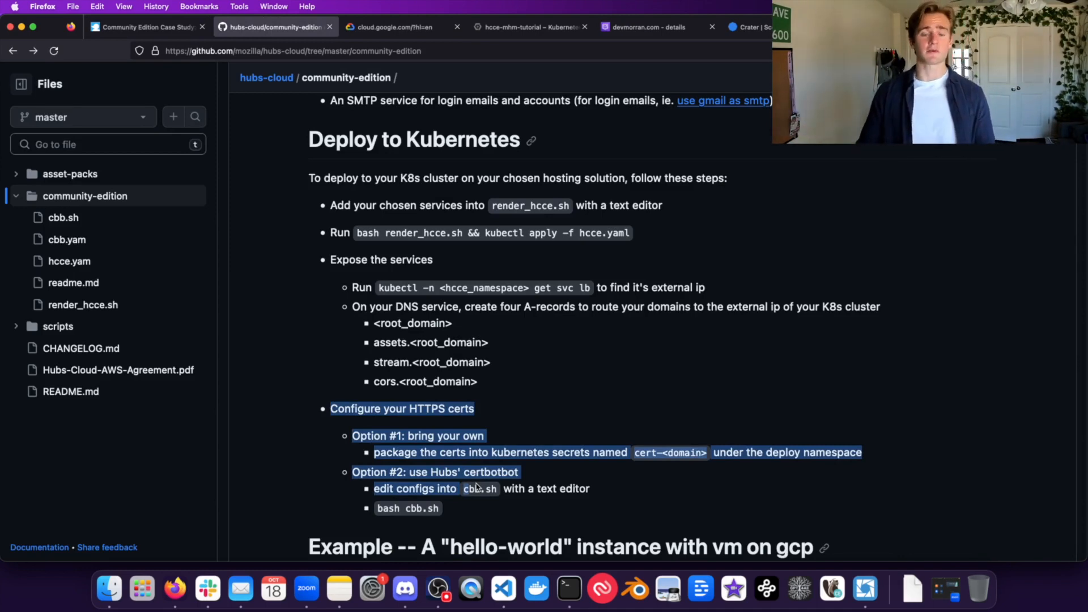
pyautogui.scroll(-2, 439, 450)
pyautogui.click(461, 459)
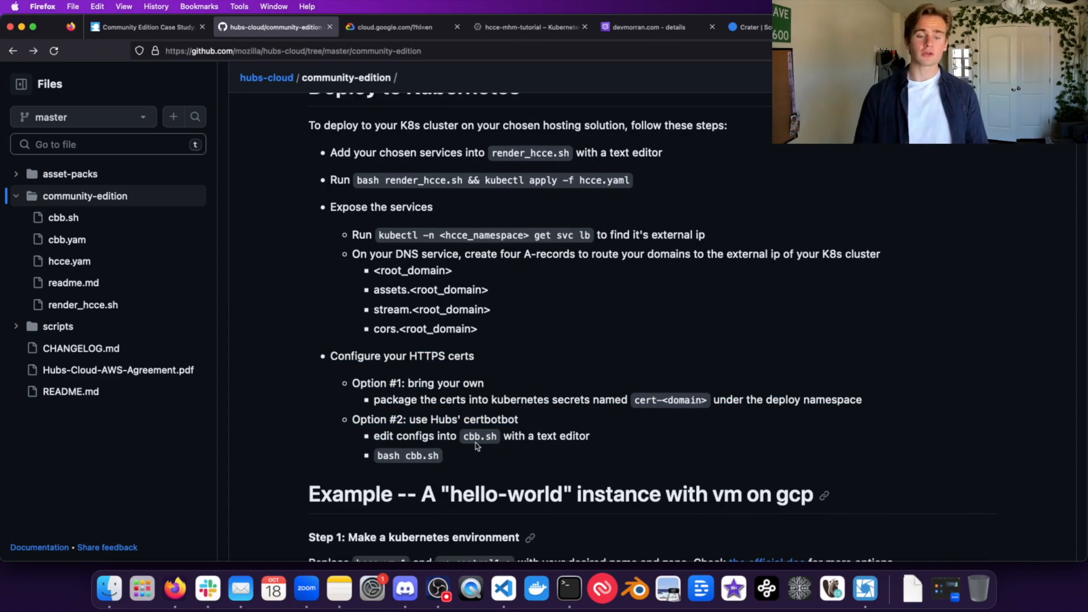
pyautogui.doubleClick(505, 420)
pyautogui.click(514, 432)
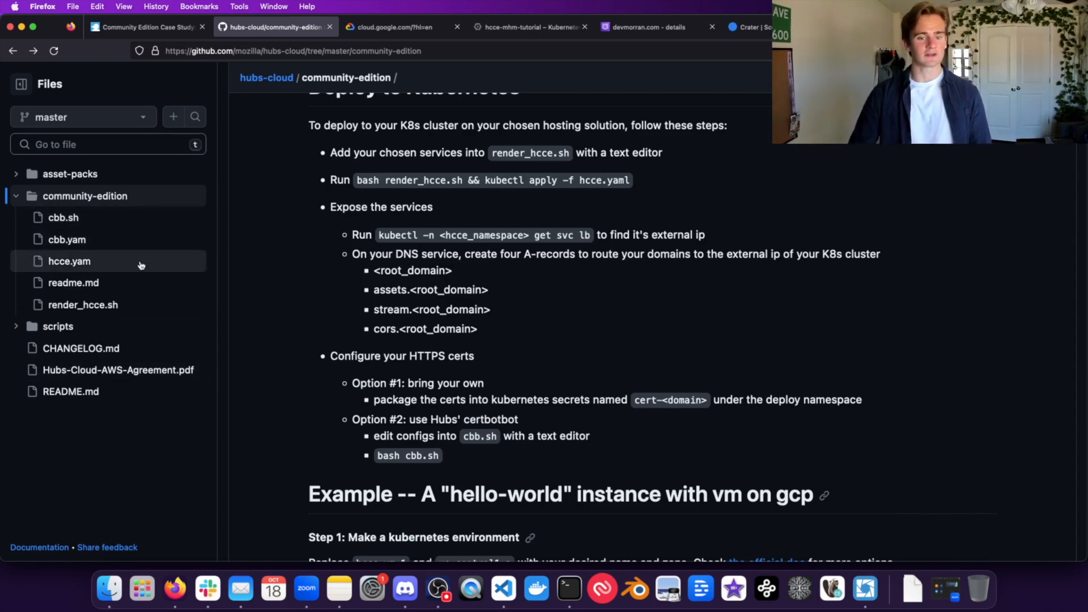
# Step: Return to the Case Study guide's Step 7 and find the render_cbb script command
pyautogui.click(157, 39)
pyautogui.scroll(-1, 596, 269)
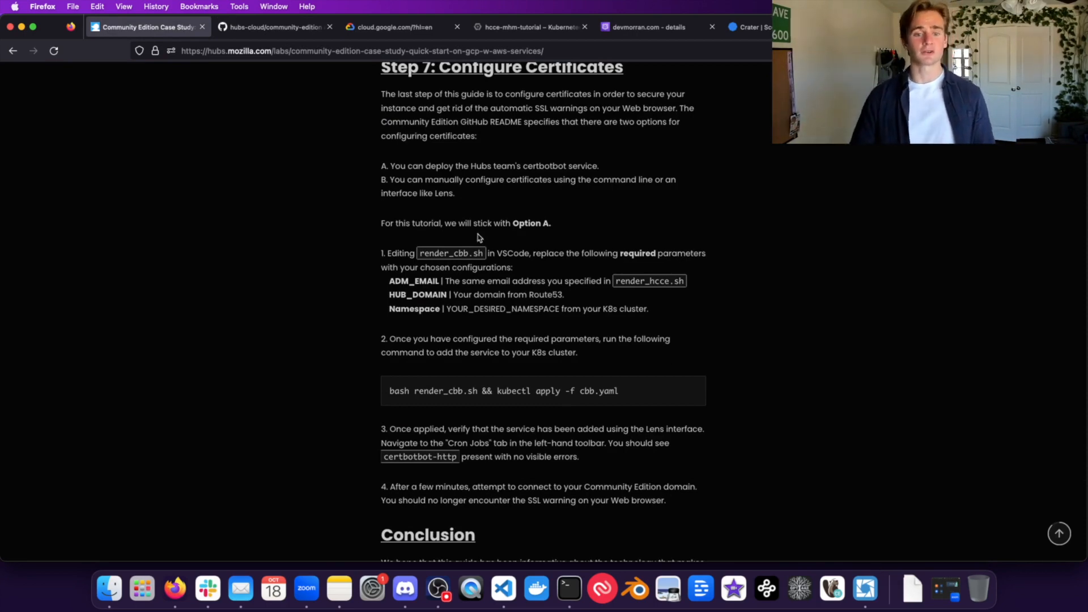
pyautogui.doubleClick(454, 253)
pyautogui.click(486, 256)
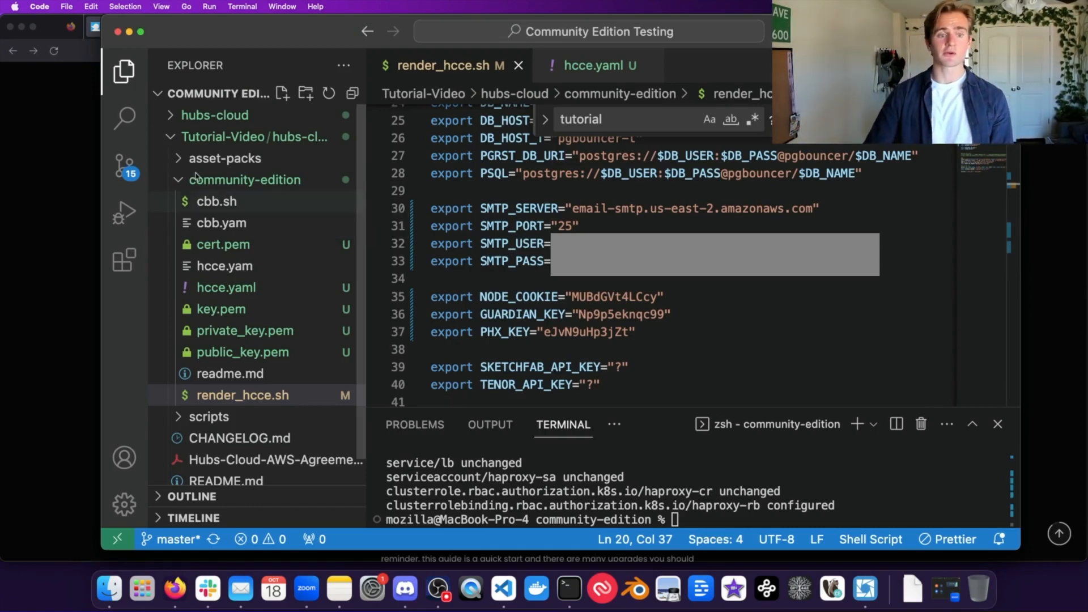
# Step: Open cbb.sh and compare its Namespace, ADM_EMAIL and HUB_DOMAIN settings against render_hcce.sh
pyautogui.click(244, 203)
pyautogui.scroll(2, 532, 283)
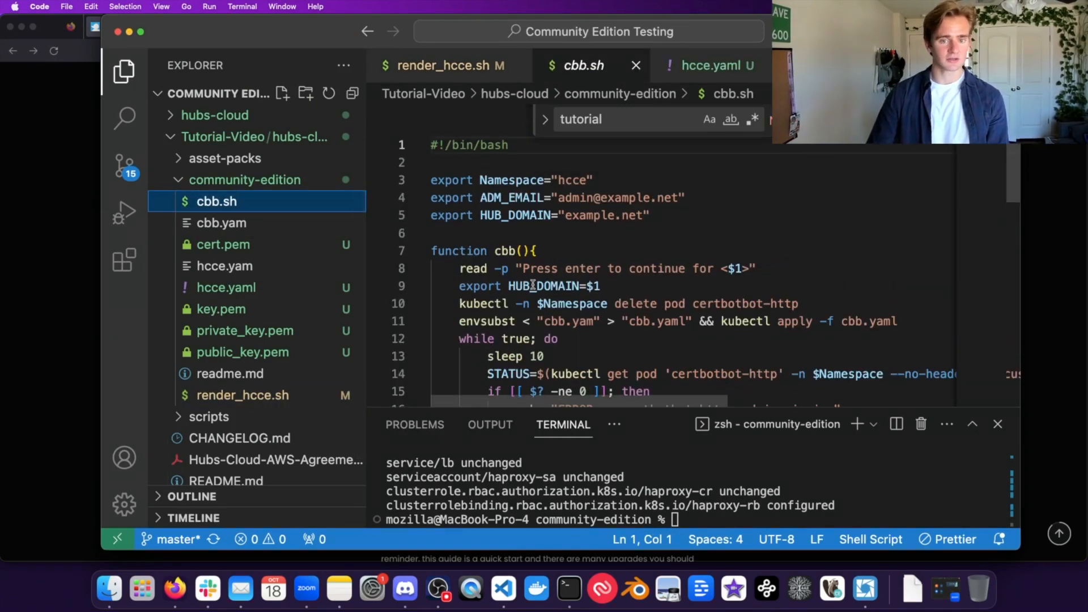
pyautogui.moveTo(694, 228); pyautogui.dragTo(356, 162)
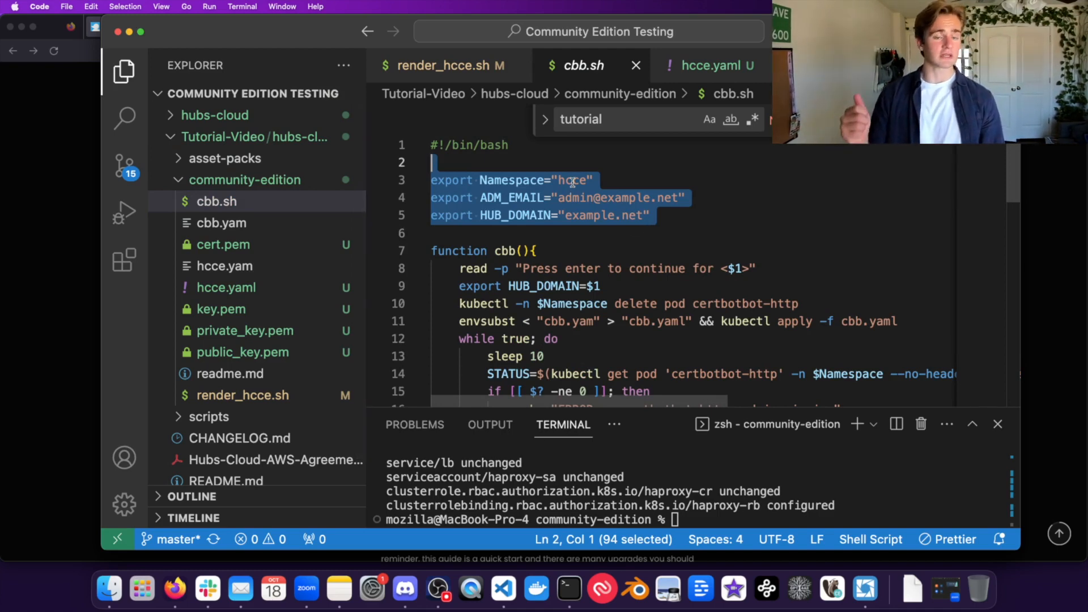
pyautogui.click(635, 197)
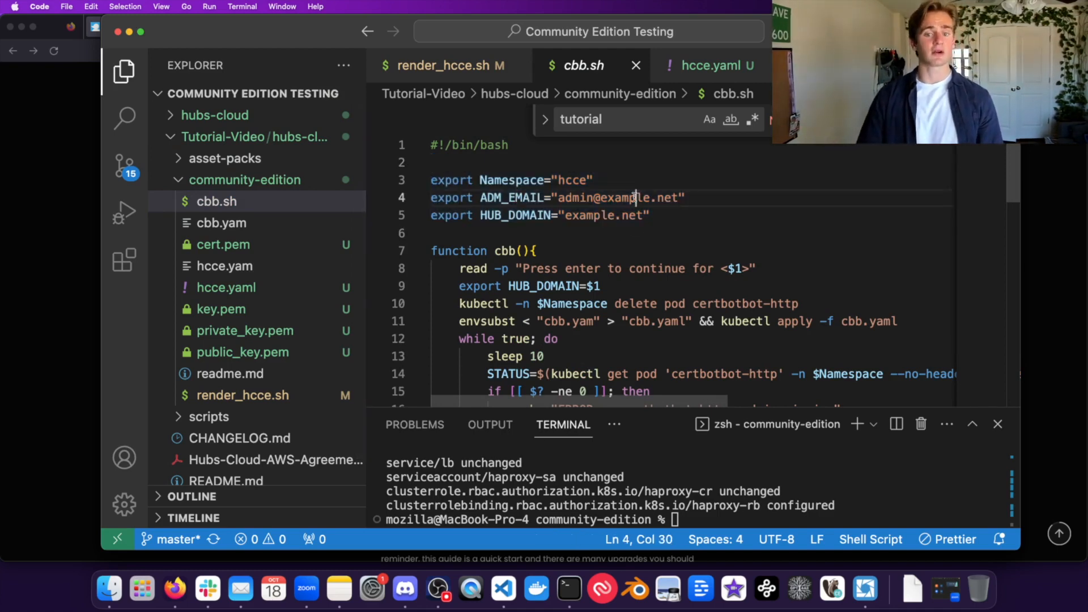
pyautogui.click(602, 215)
pyautogui.click(651, 202)
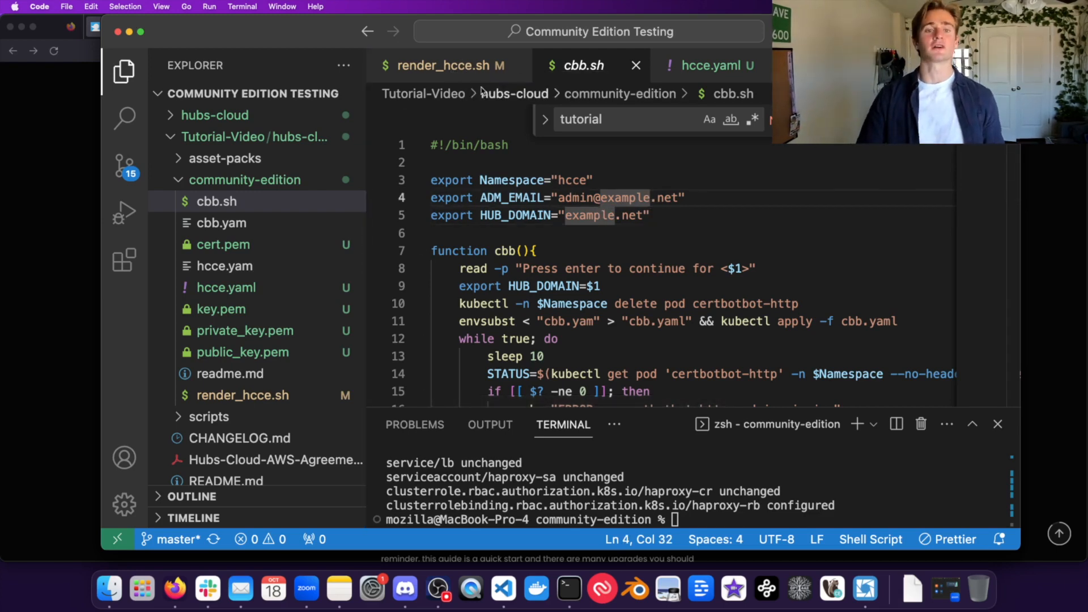
pyautogui.click(488, 65)
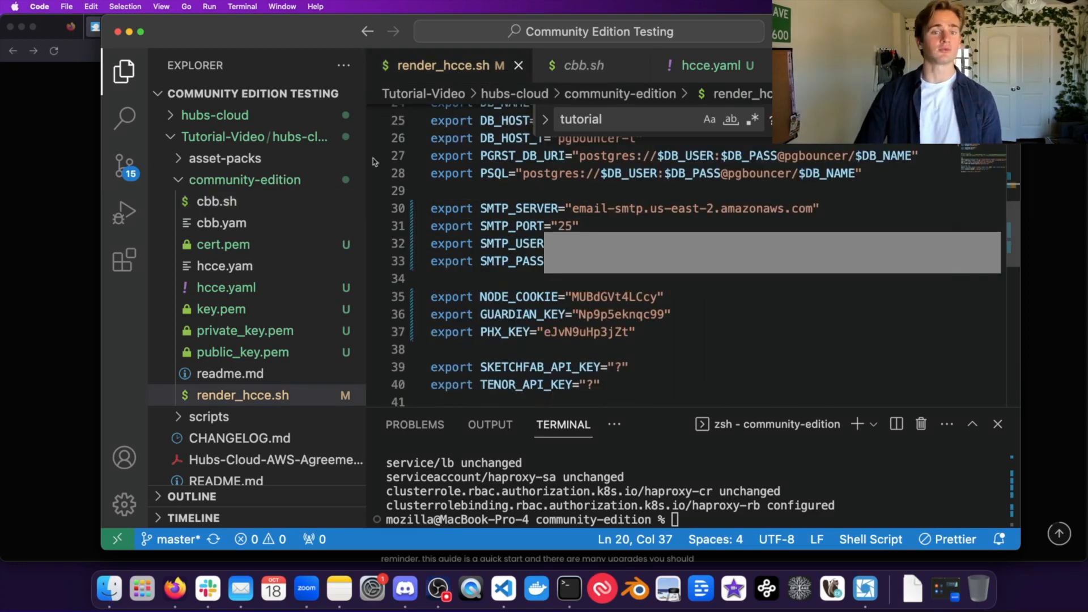
pyautogui.click(596, 67)
# Step: Set the namespace to hcce-mhm and replace the placeholder admin e-mail with the admin's address
pyautogui.doubleClick(571, 179)
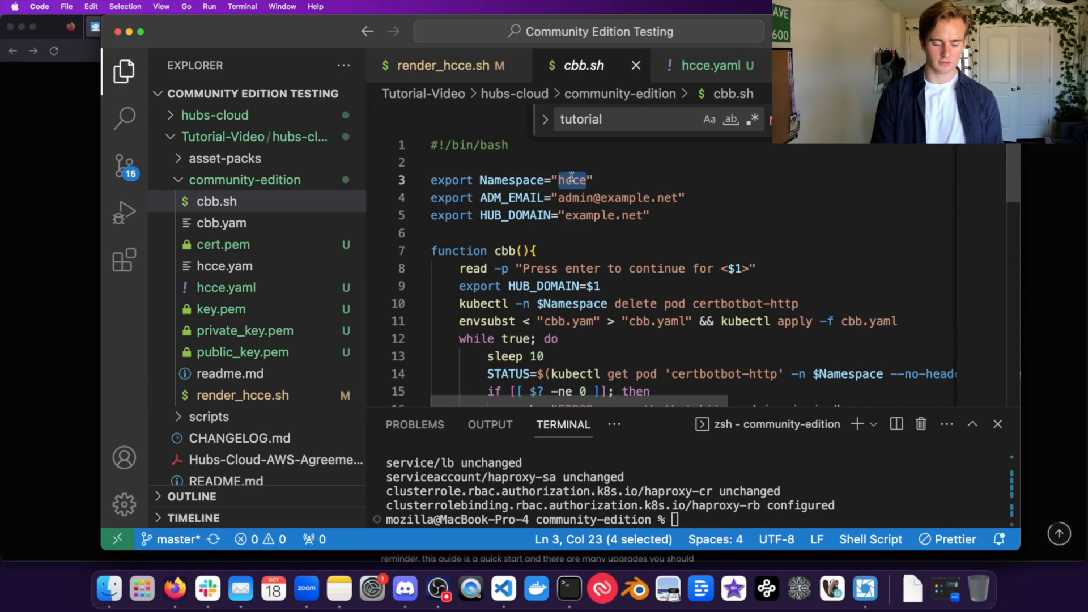
pyautogui.write('hcce-mhm')
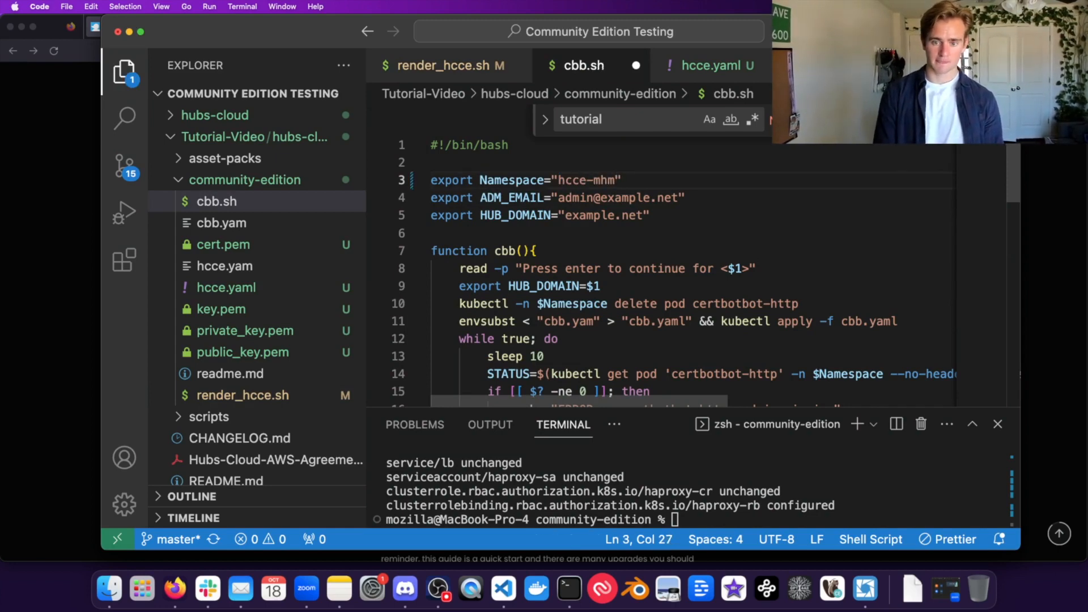
pyautogui.moveTo(678, 197); pyautogui.dragTo(559, 196)
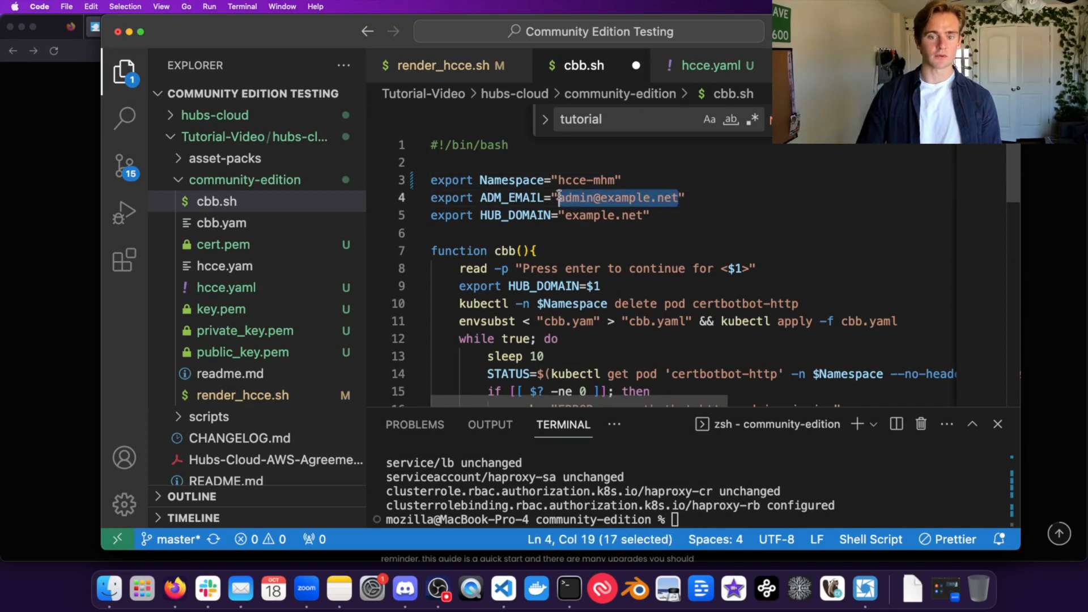
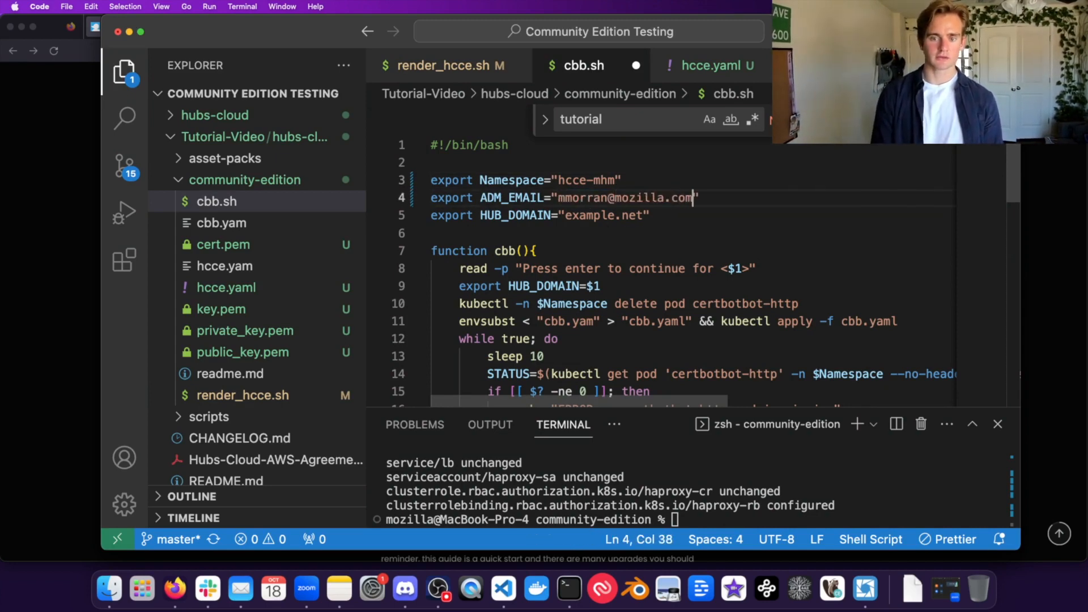
# Step: Change HUB_DOMAIN from example.net to devmorran.com, fixing the typo, and save cbb.sh
pyautogui.moveTo(644, 215); pyautogui.dragTo(565, 214)
pyautogui.write('devmorra.')
pyautogui.write('com')
pyautogui.press('BackSpace')
pyautogui.press('BackSpace')
pyautogui.press('BackSpace')
pyautogui.press('BackSpace')
pyautogui.write('n.com')
pyautogui.click(574, 357)
pyautogui.press('super+s')
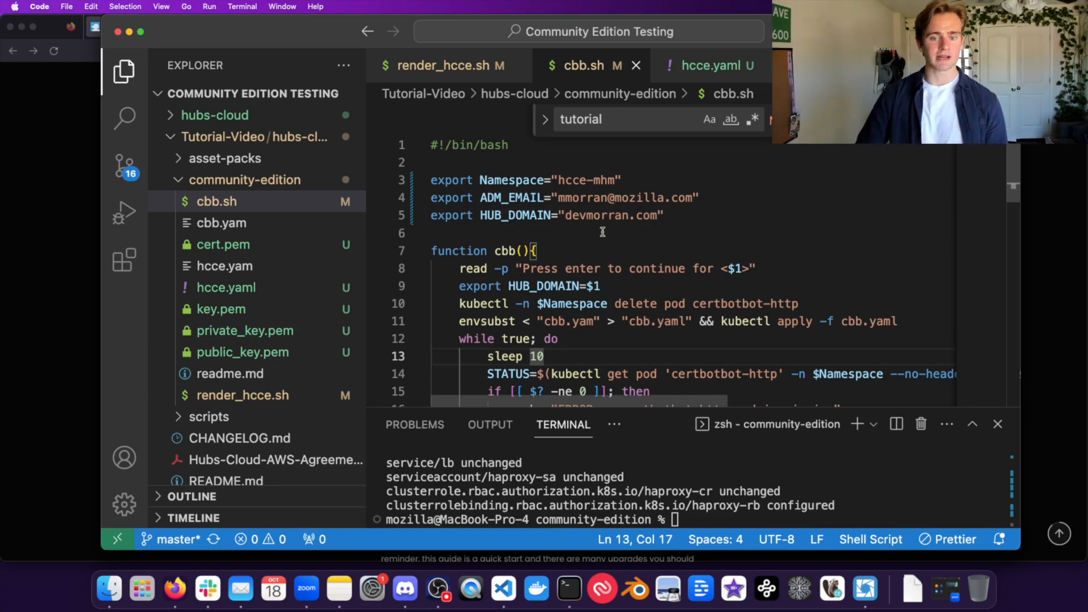
pyautogui.click(703, 498)
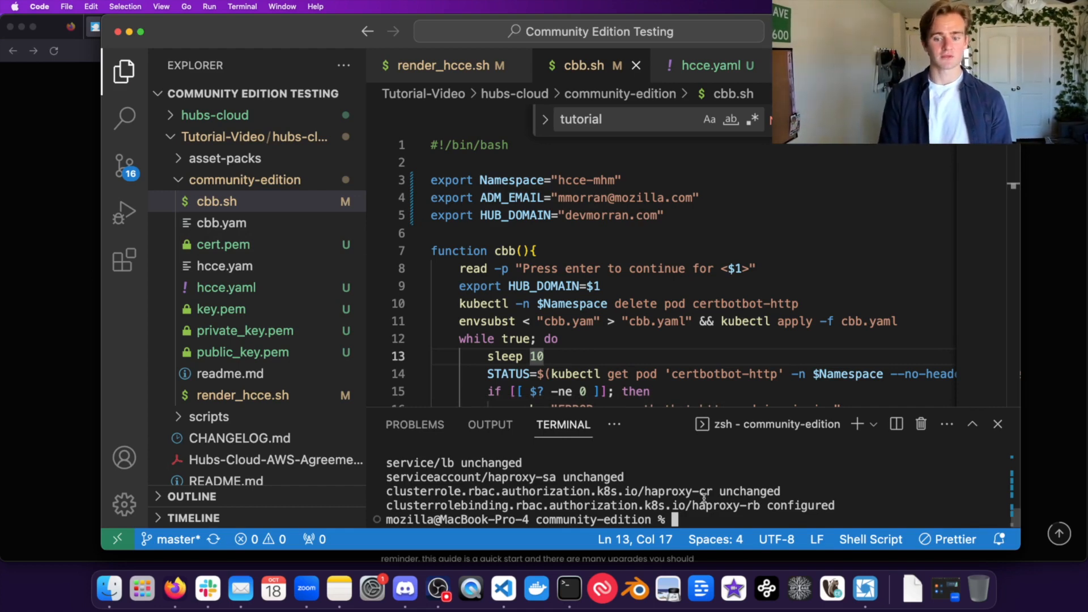
# Step: Run bash cbb.sh and accept the devmorran.com prompt to continue to the assets domain
pyautogui.write('bas ')
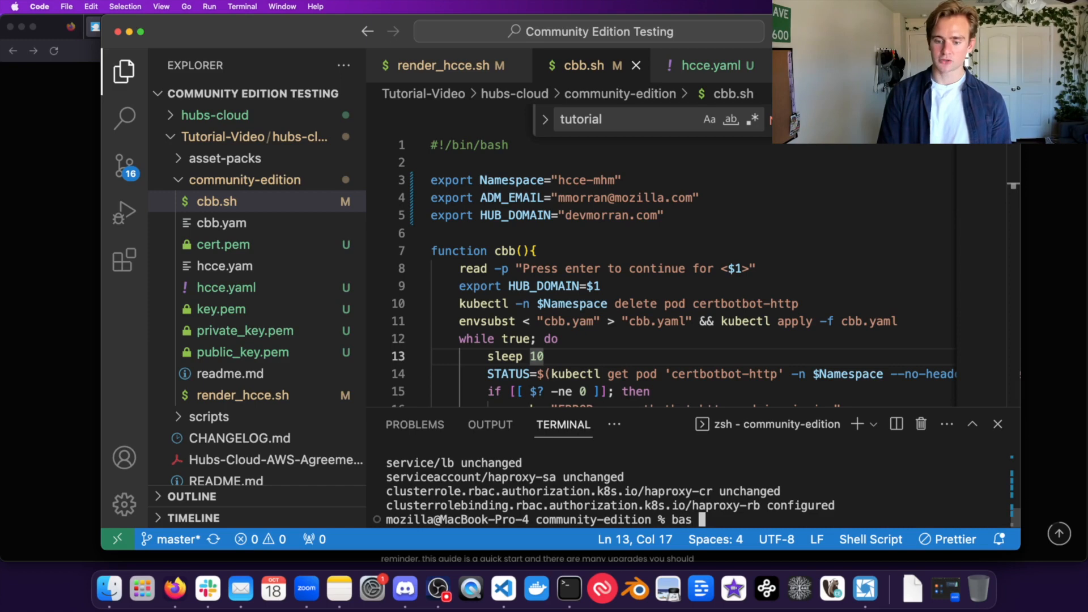
pyautogui.write('h cbb')
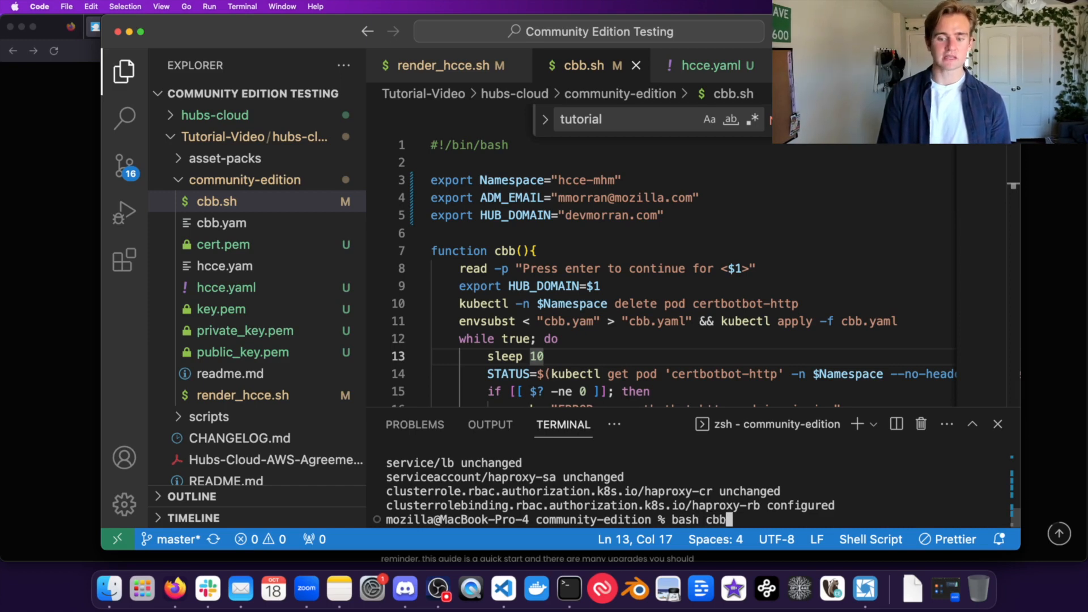
pyautogui.write('.sh')
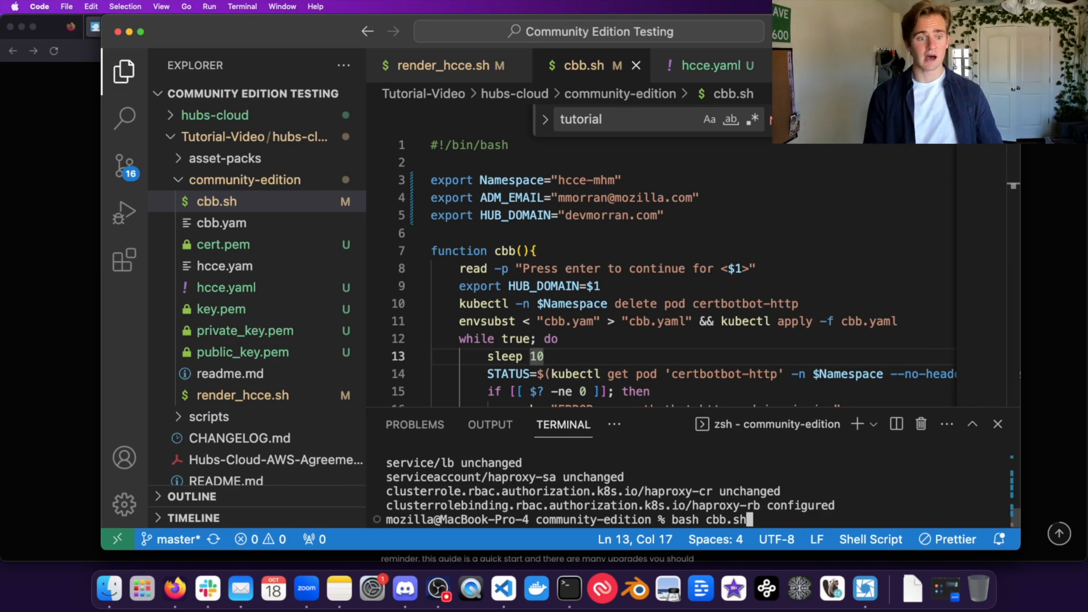
pyautogui.press('Return')
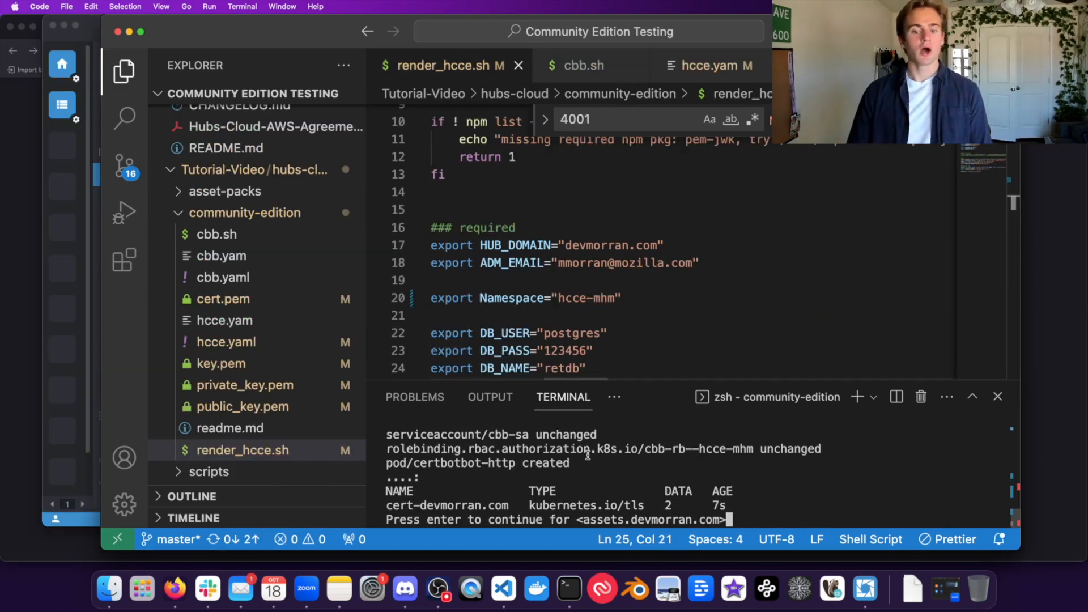
pyautogui.scroll(2, 588, 455)
pyautogui.scroll(-2, 588, 455)
pyautogui.scroll(1, 589, 456)
pyautogui.scroll(-1, 592, 458)
pyautogui.scroll(3, 595, 459)
pyautogui.moveTo(584, 464); pyautogui.dragTo(691, 464)
pyautogui.click(680, 463)
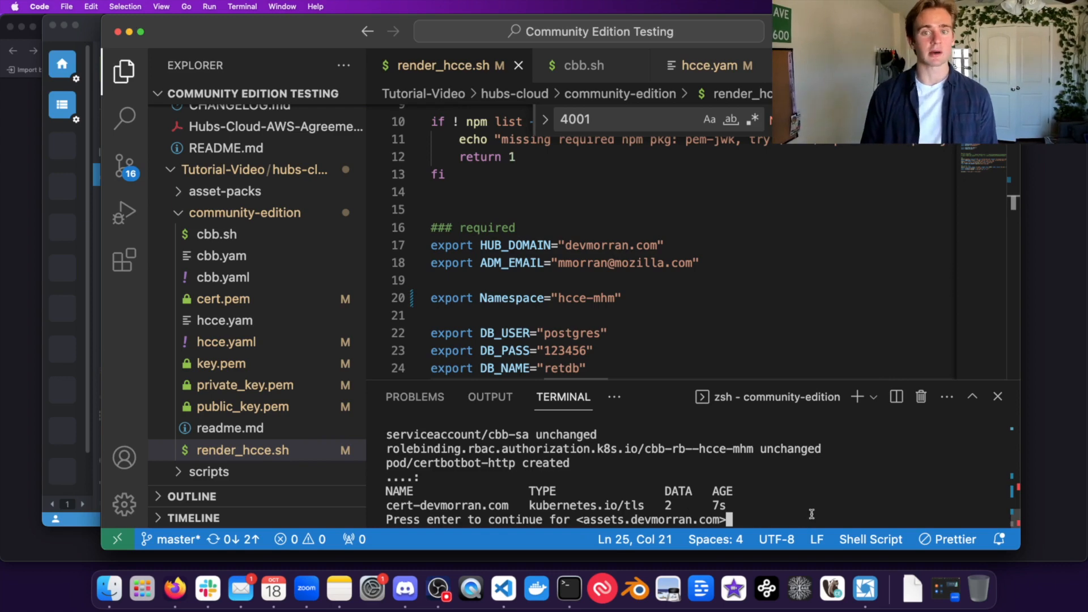
pyautogui.press('Return')
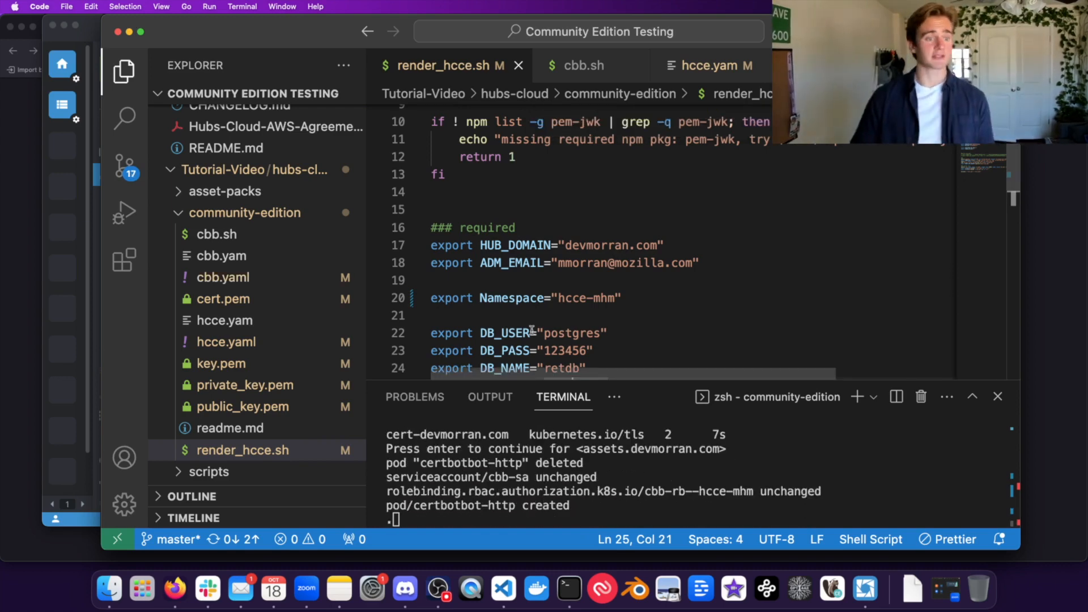
# Step: Show the pods in the hcce-mhm namespace in the cluster dashboard
pyautogui.click(65, 346)
pyautogui.click(128, 229)
pyautogui.click(128, 217)
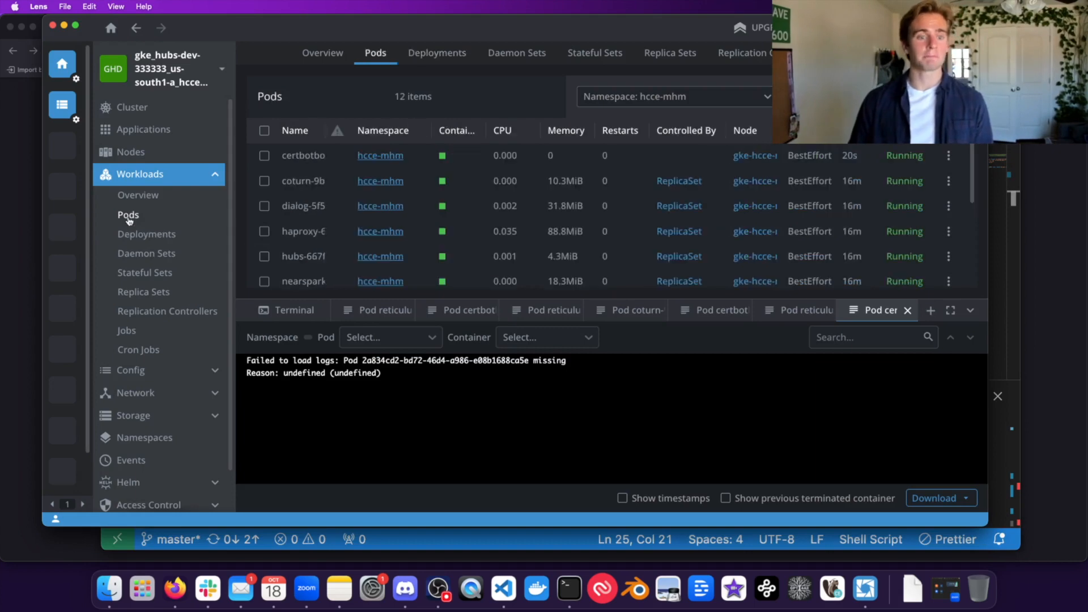
# Step: Open the certbotbot-http pod's logs showing the assets.devmorran.com certificate request
pyautogui.click(306, 163)
pyautogui.click(275, 418)
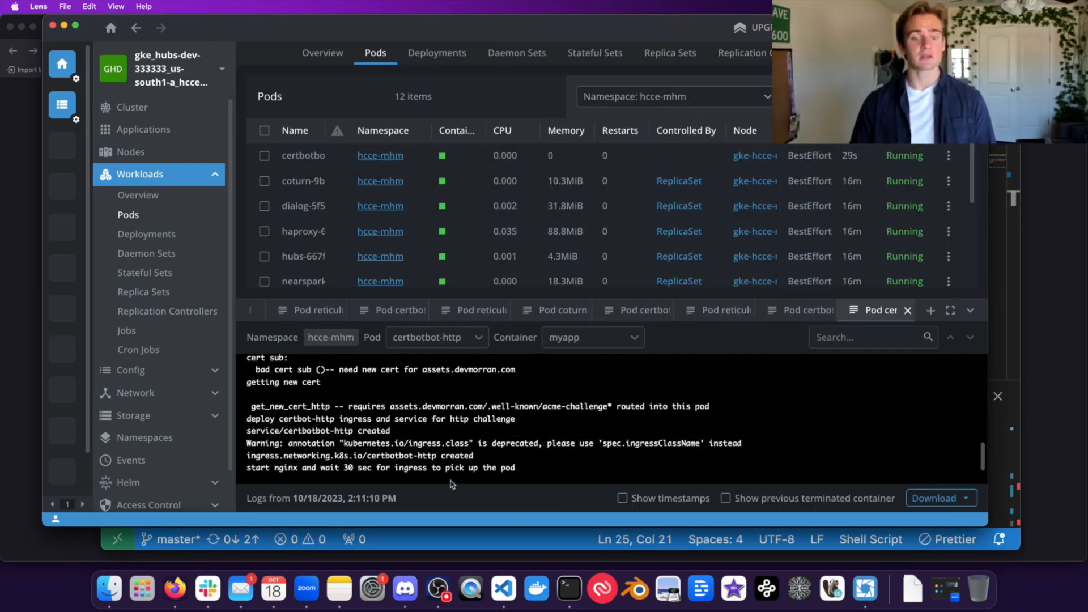
pyautogui.scroll(2, 306, 430)
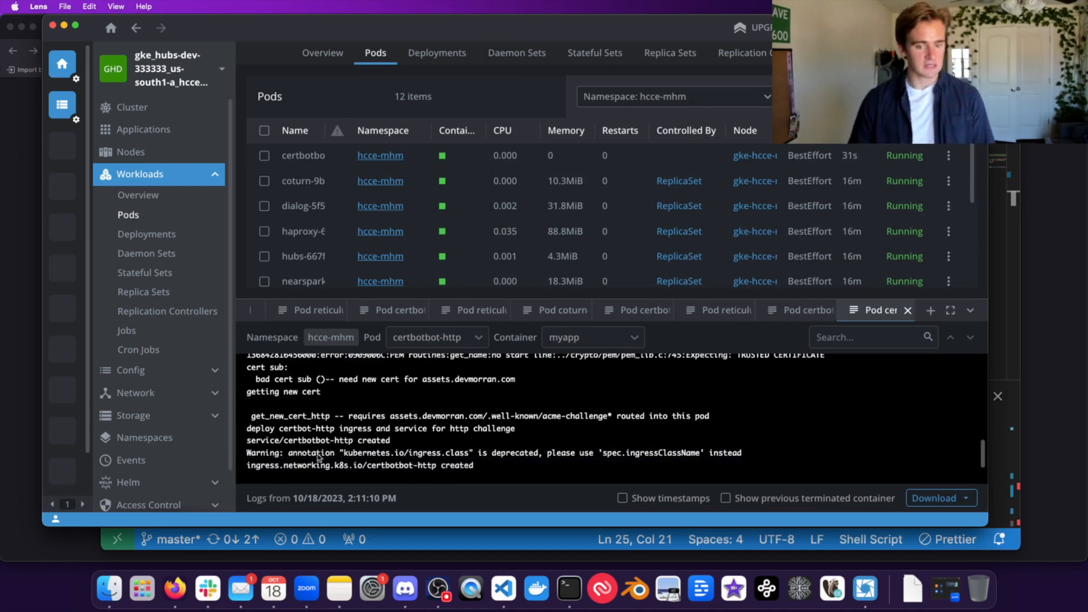
pyautogui.scroll(-2, 310, 448)
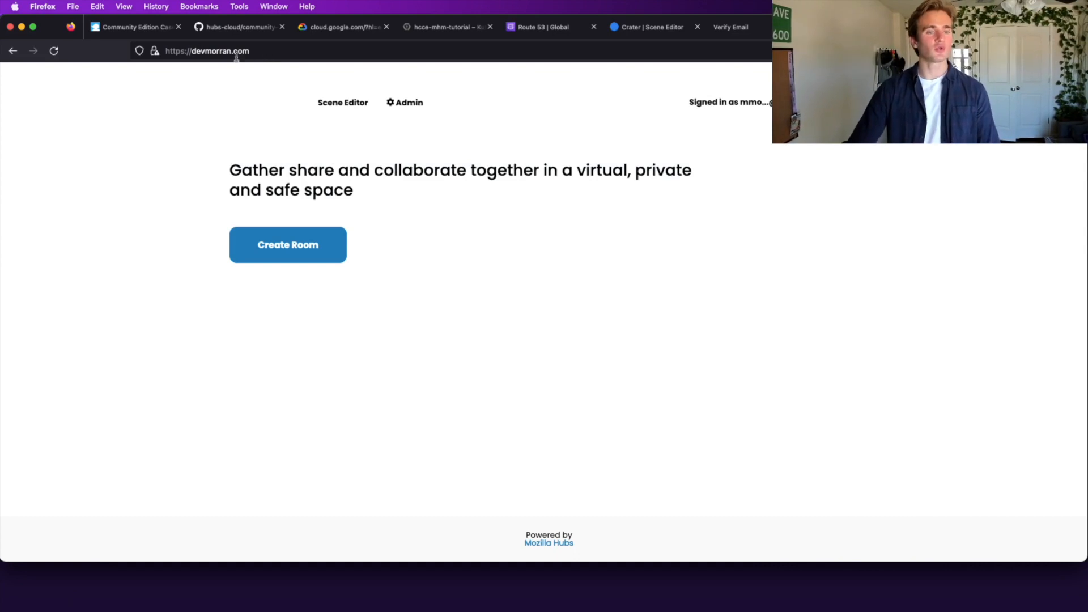
pyautogui.click(208, 50)
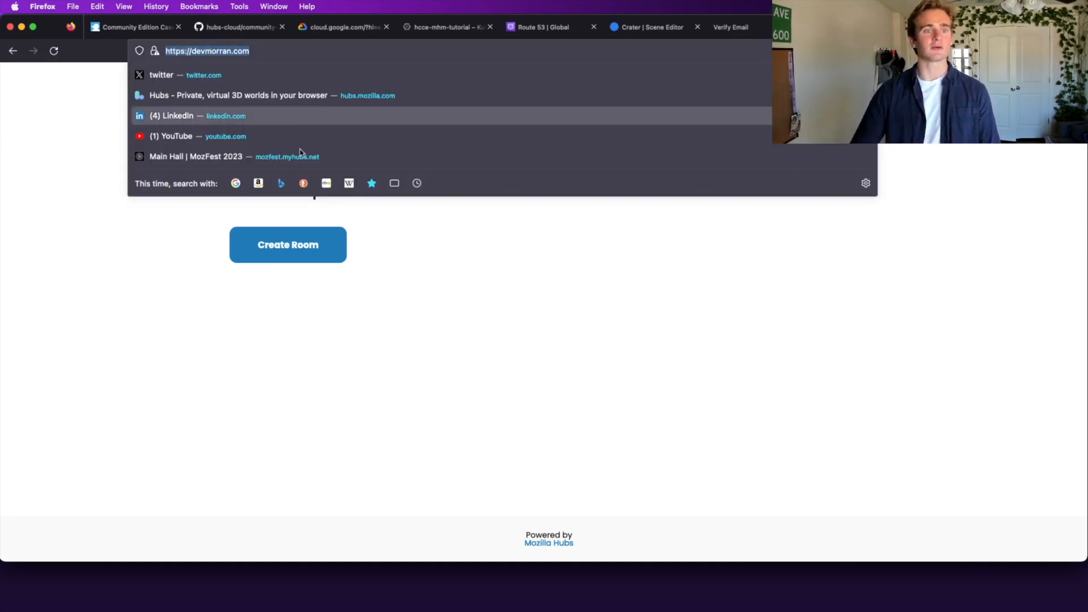
pyautogui.click(440, 347)
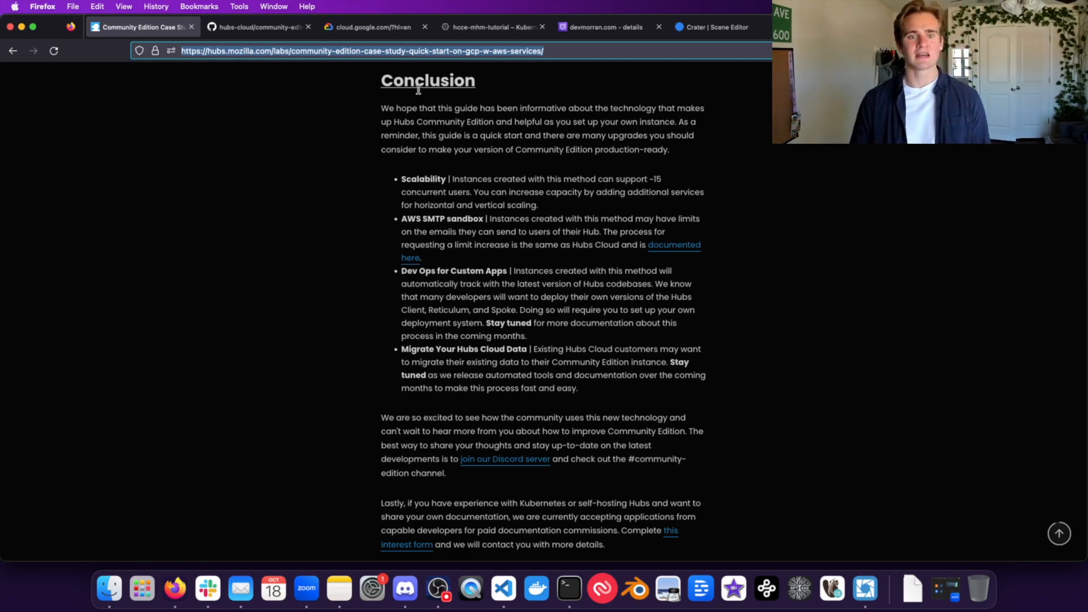
# Step: Read the guide's Conclusion on scalability and production upgrades, then return to VS Code
pyautogui.doubleClick(404, 77)
pyautogui.click(486, 143)
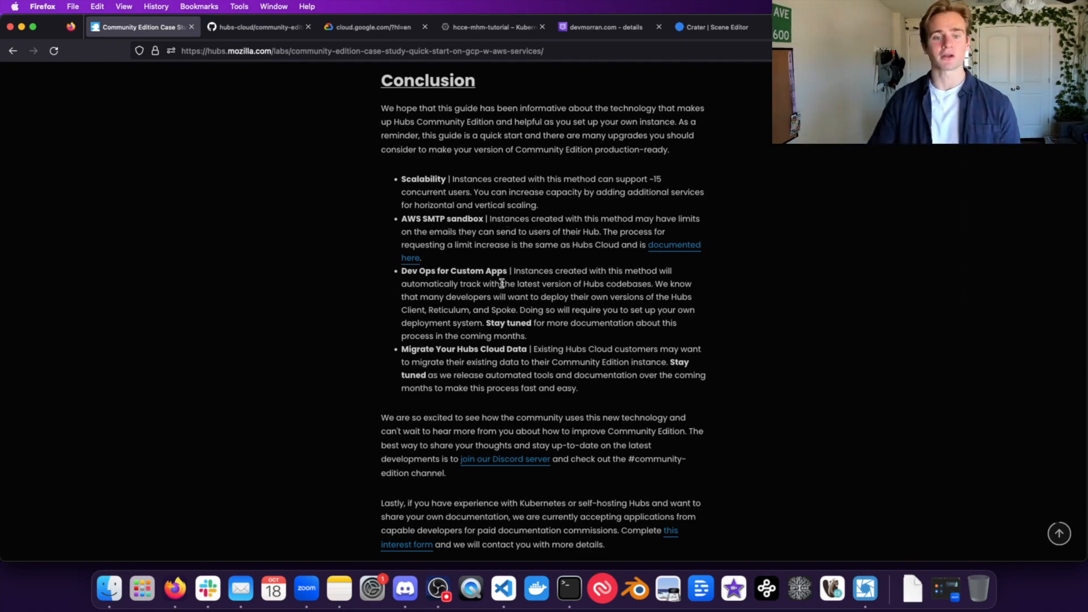
pyautogui.scroll(-1, 437, 279)
pyautogui.scroll(1, 518, 275)
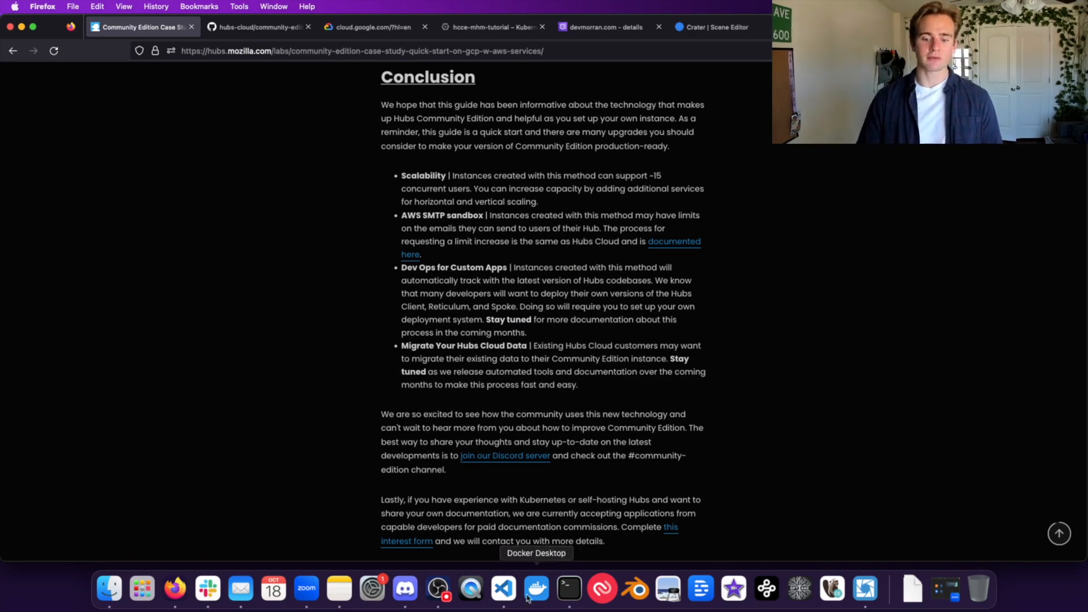
pyautogui.click(503, 588)
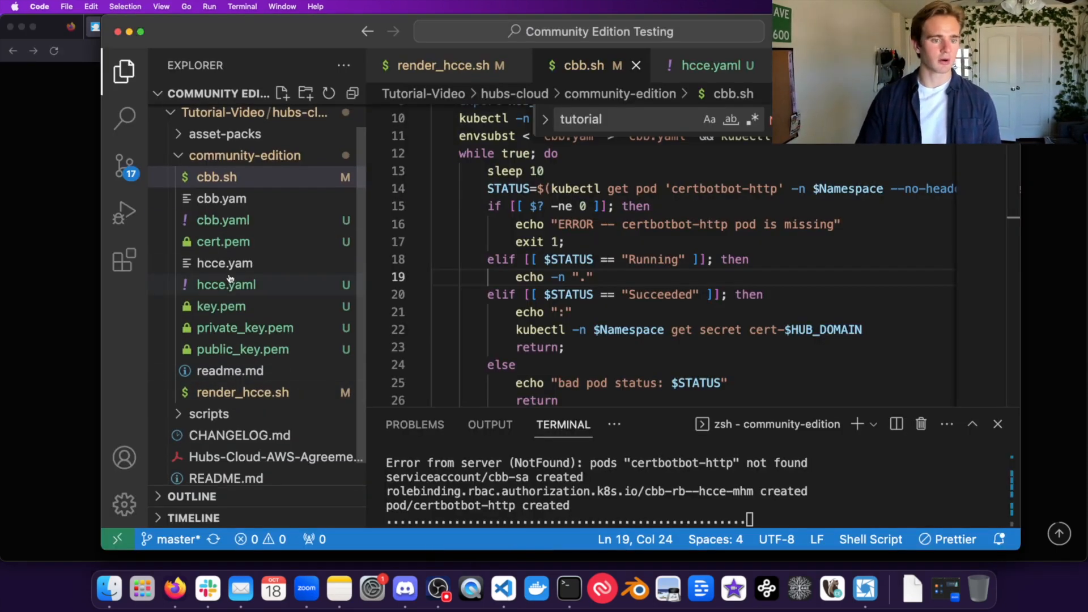
# Step: Search hcce.yaml for 'image' and step through entries like ret:stable-latest, postgrest, postgres:12 and pgbouncer
pyautogui.click(229, 284)
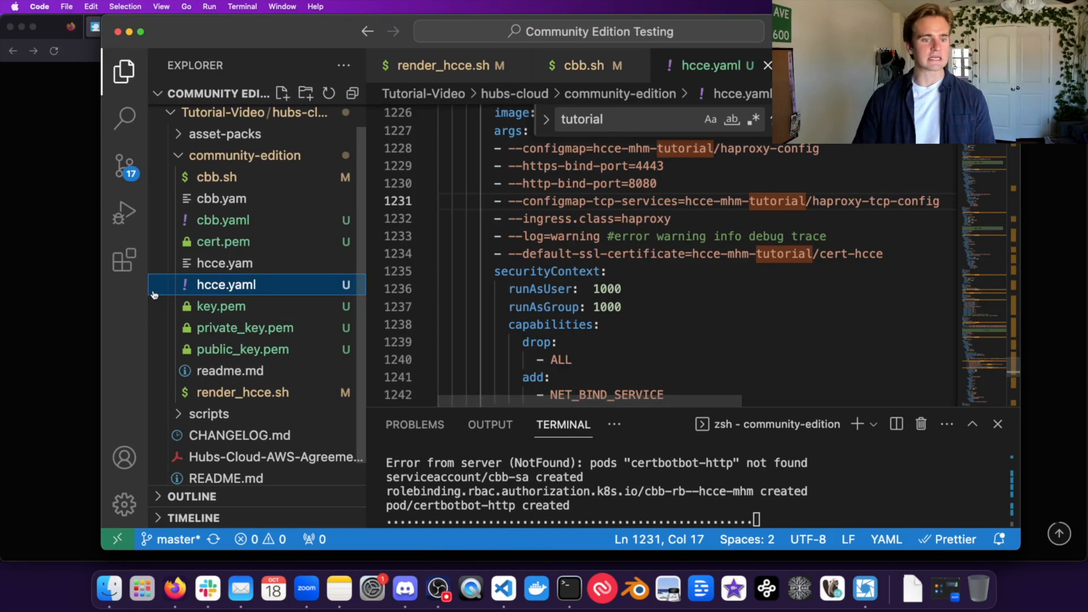
pyautogui.press('super+f')
pyautogui.write('im')
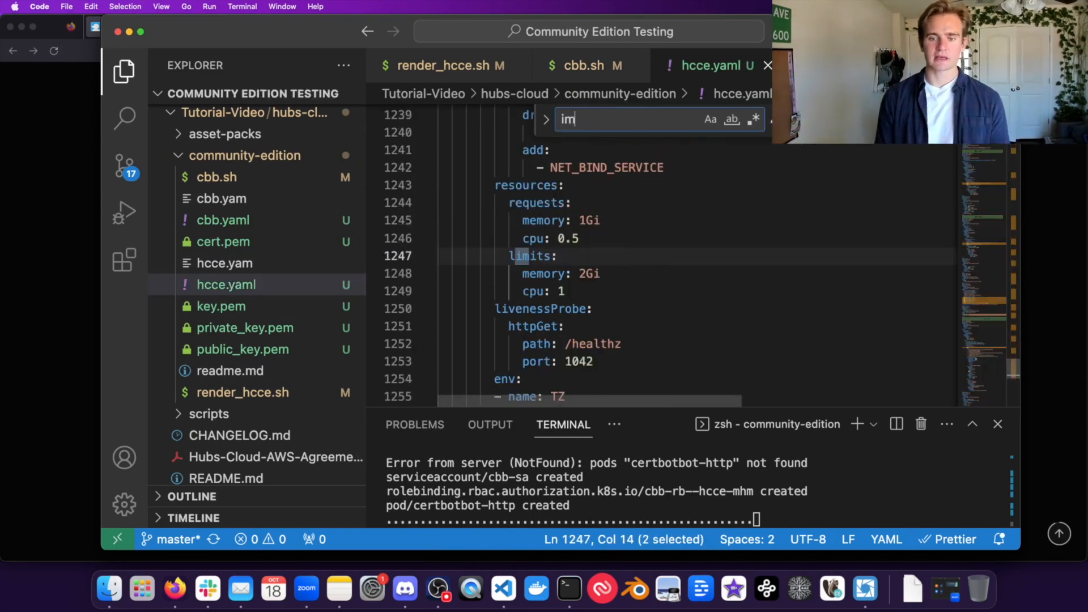
pyautogui.write('age')
pyautogui.moveTo(545, 256); pyautogui.dragTo(773, 254)
pyautogui.scroll(1, 773, 254)
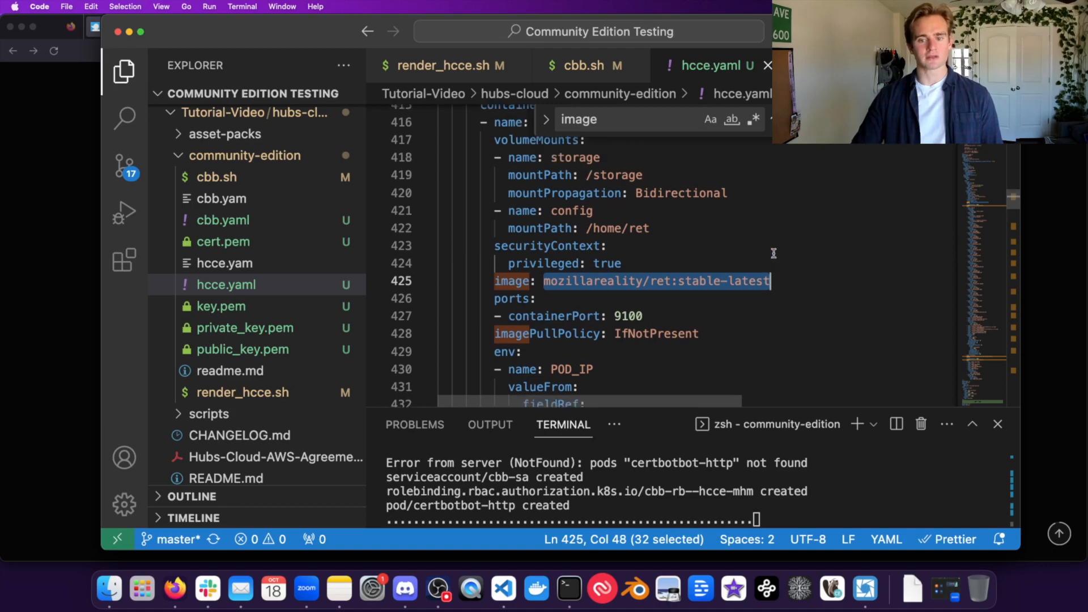
pyautogui.scroll(1, 774, 253)
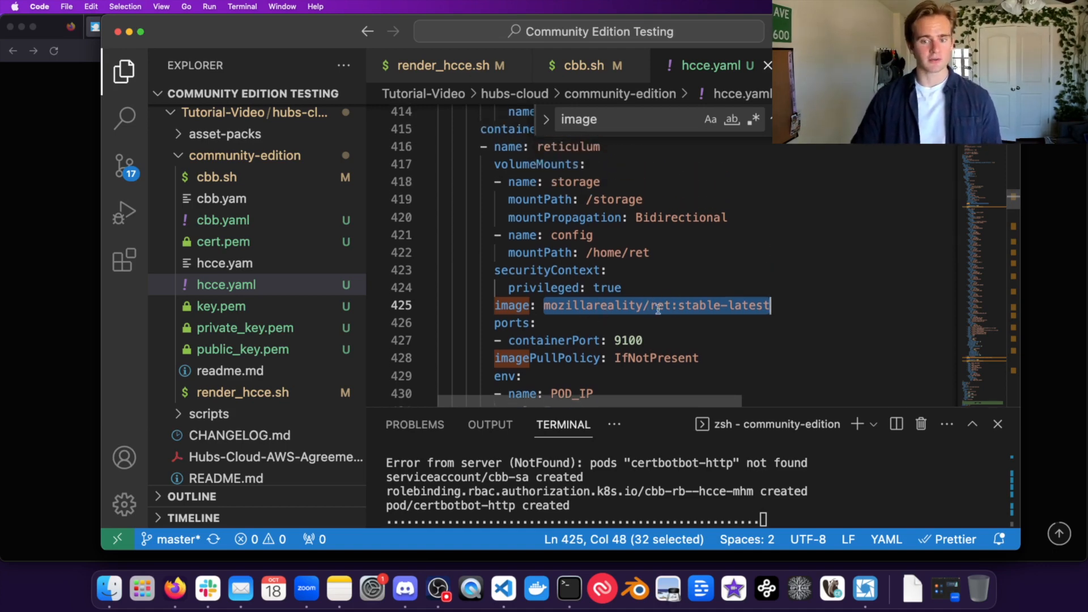
pyautogui.press('super+g')
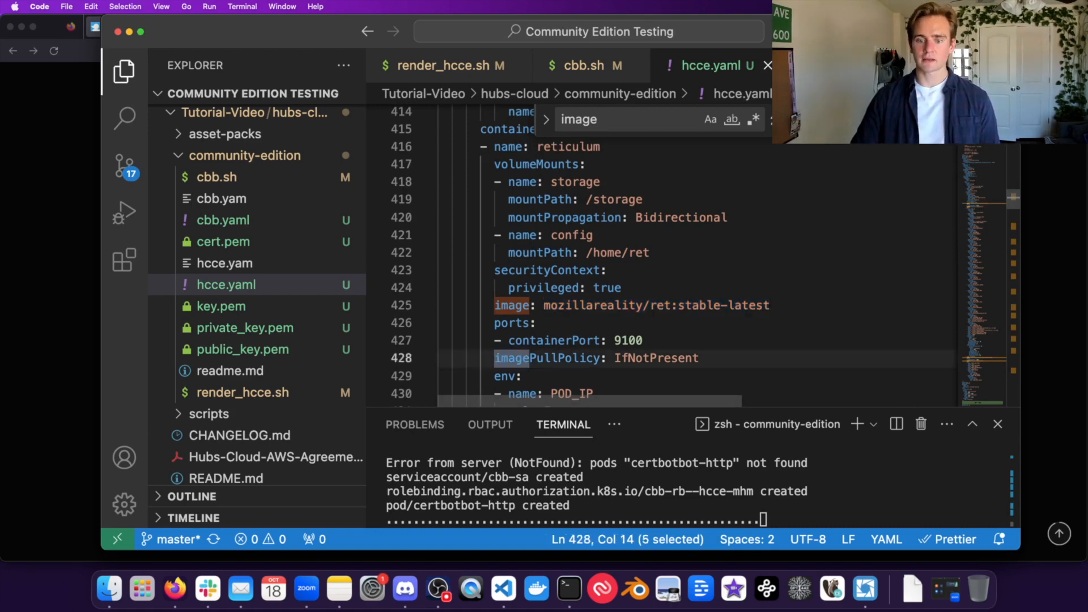
pyautogui.press('super+g')
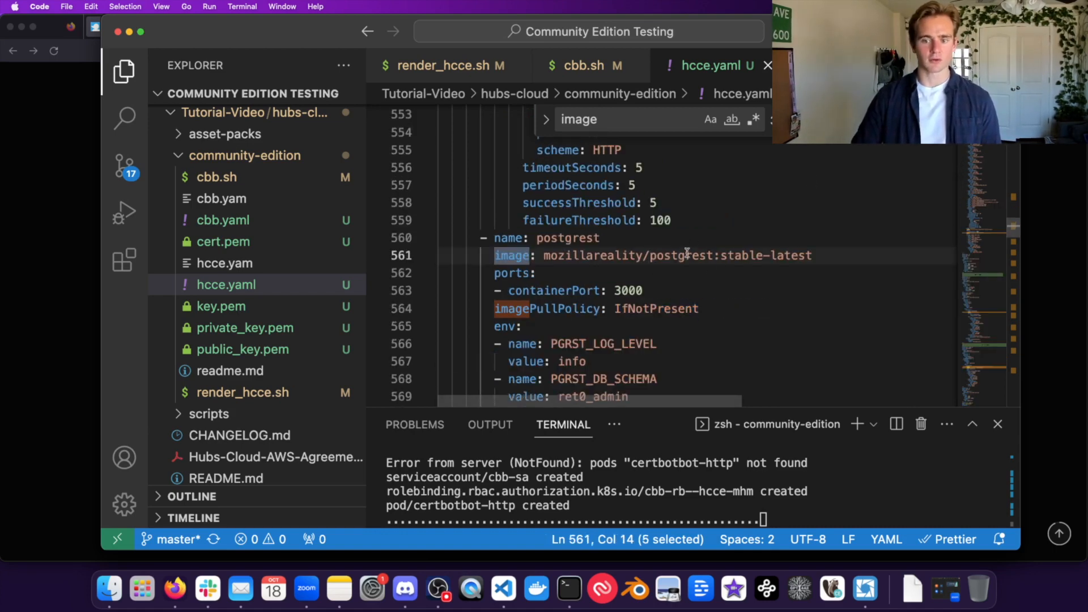
pyautogui.press('super+g')
pyautogui.press('super+g')
pyautogui.press('super+g')
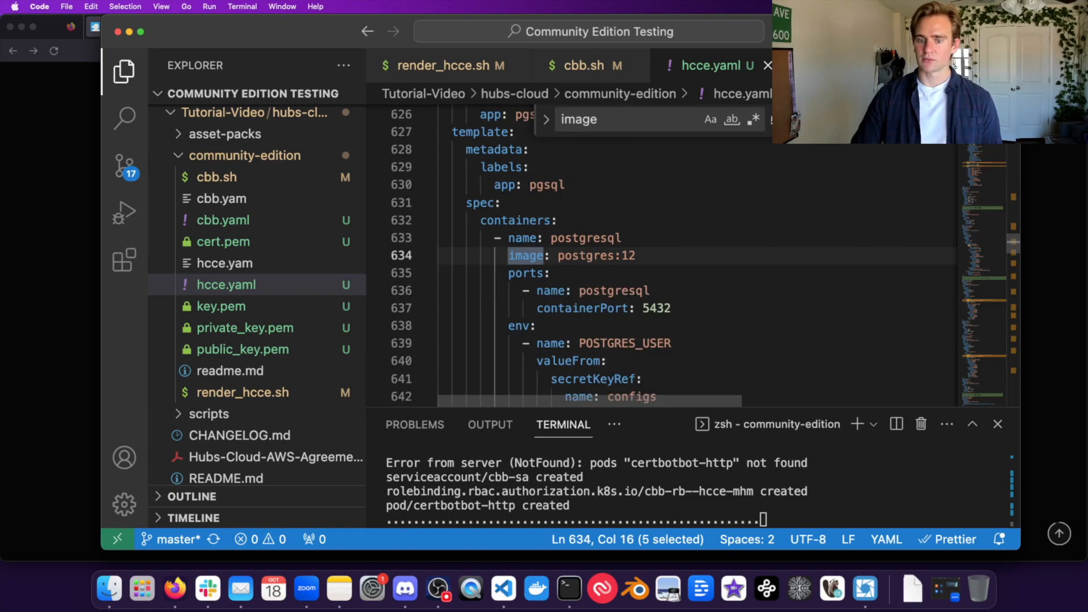
pyautogui.press('super+g')
pyautogui.press('super+g')
pyautogui.press('super+g')
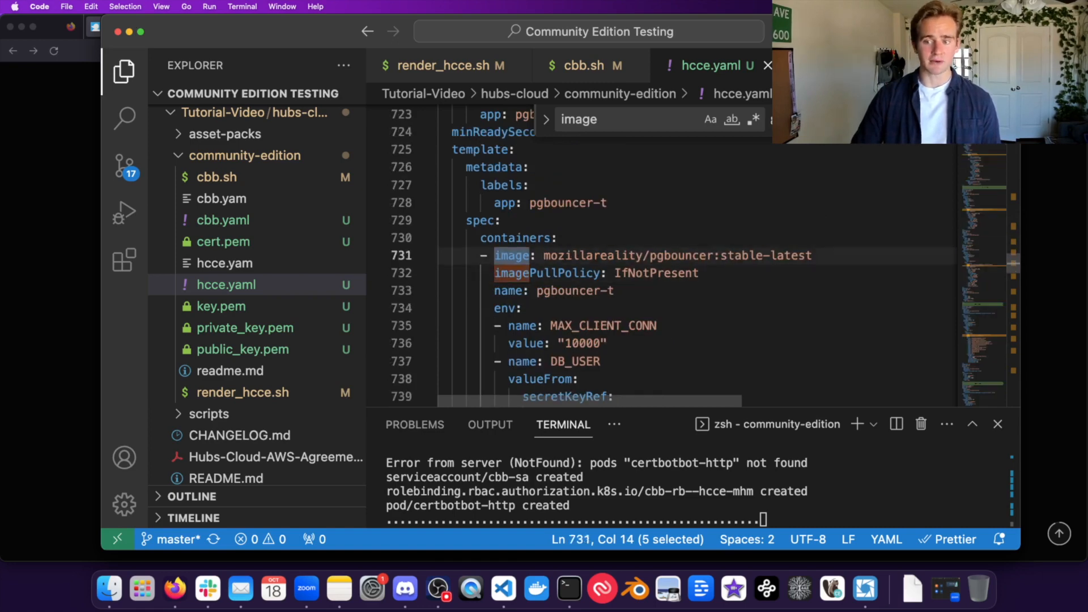
pyautogui.press('super+Tab')
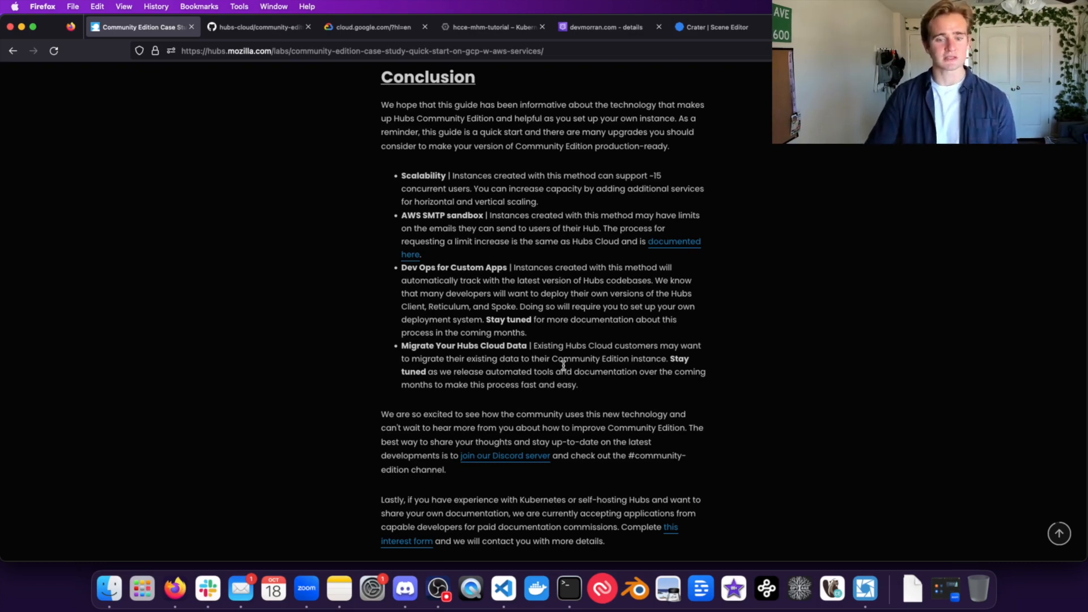
# Step: Switch to the hubs-cloud community-edition GitHub folder listing cbb.sh, hcce.yam and render_hcce.sh
pyautogui.scroll(-1, 596, 251)
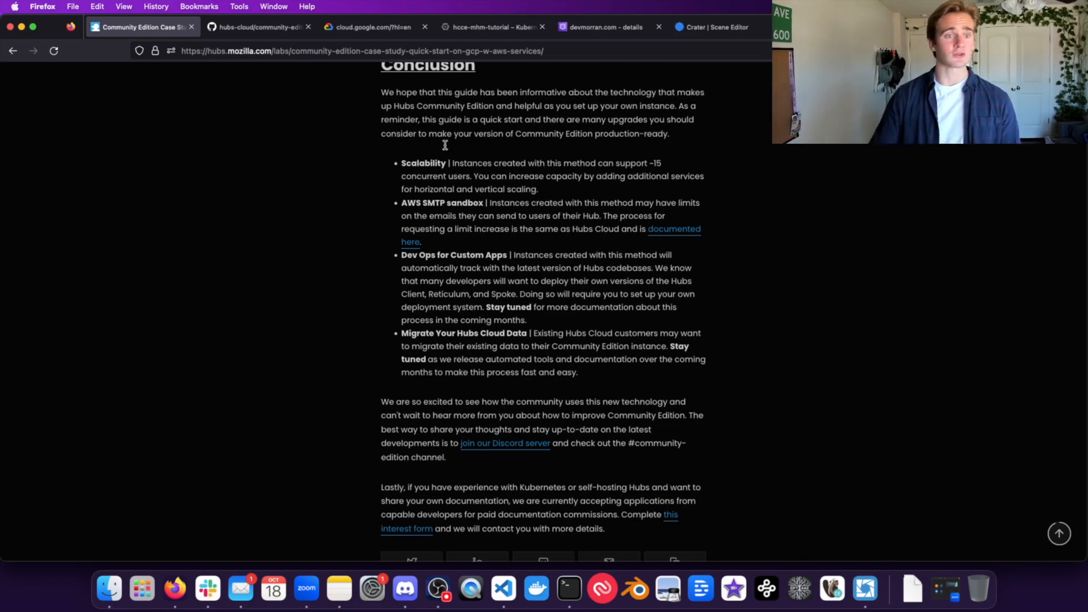
pyautogui.click(229, 29)
pyautogui.scroll(15, 448, 232)
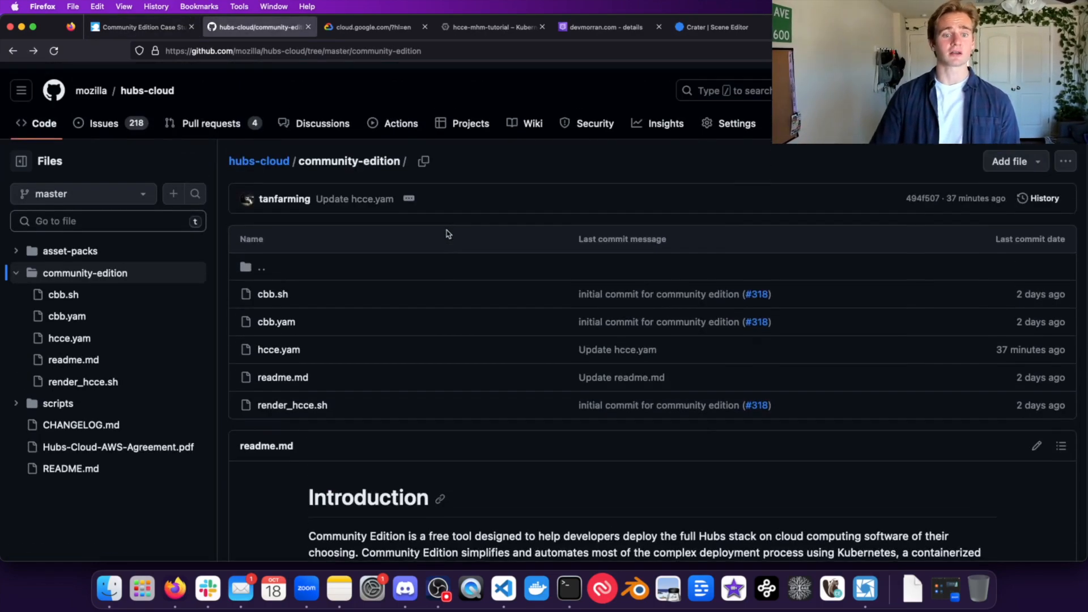